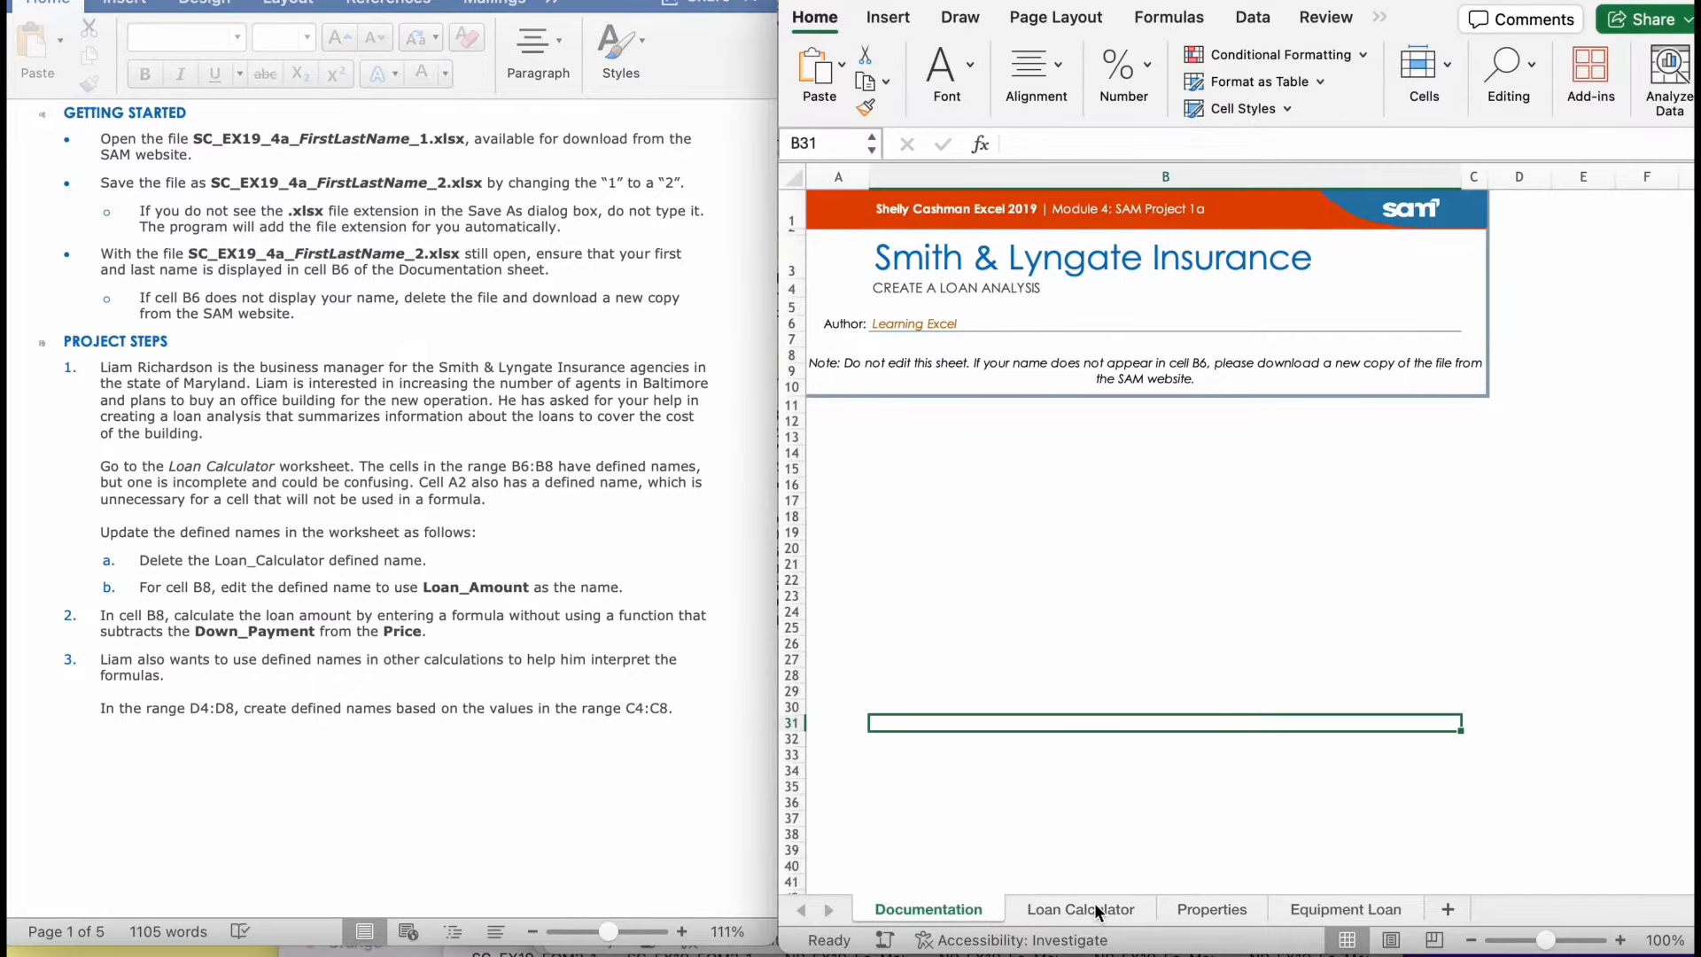
- Delete the Loan_Calculator defined name, which refers to cell A2 of the Loan Calculator worksheet
click(1093, 902)
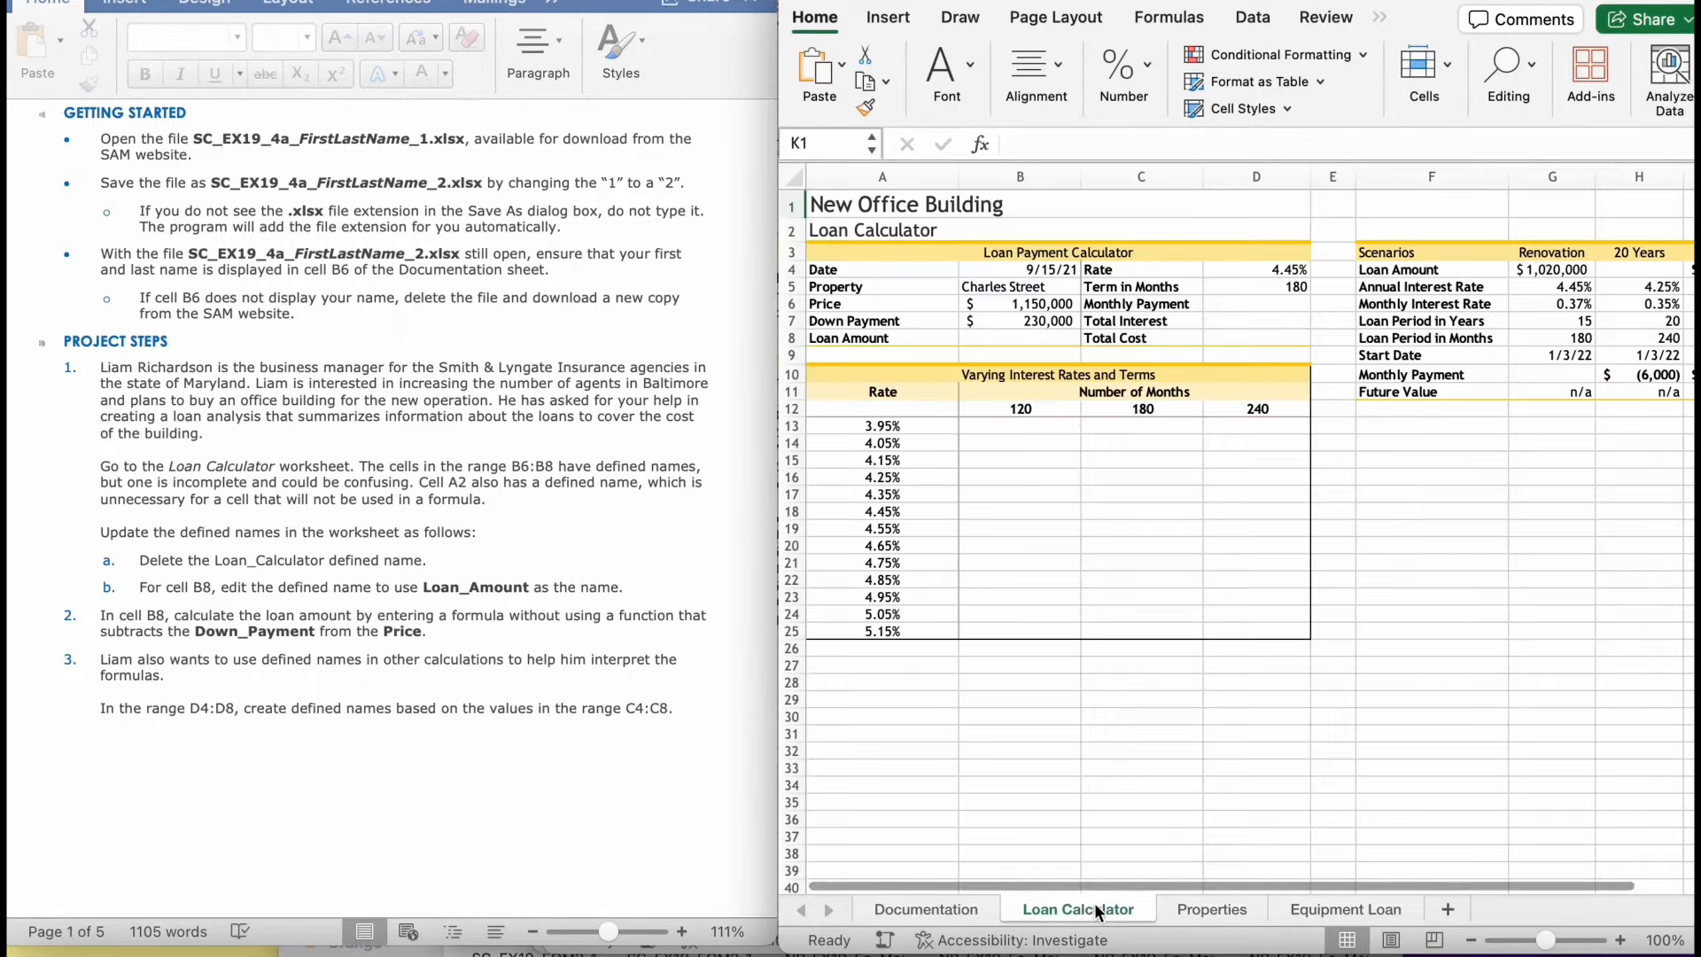
click(447, 758)
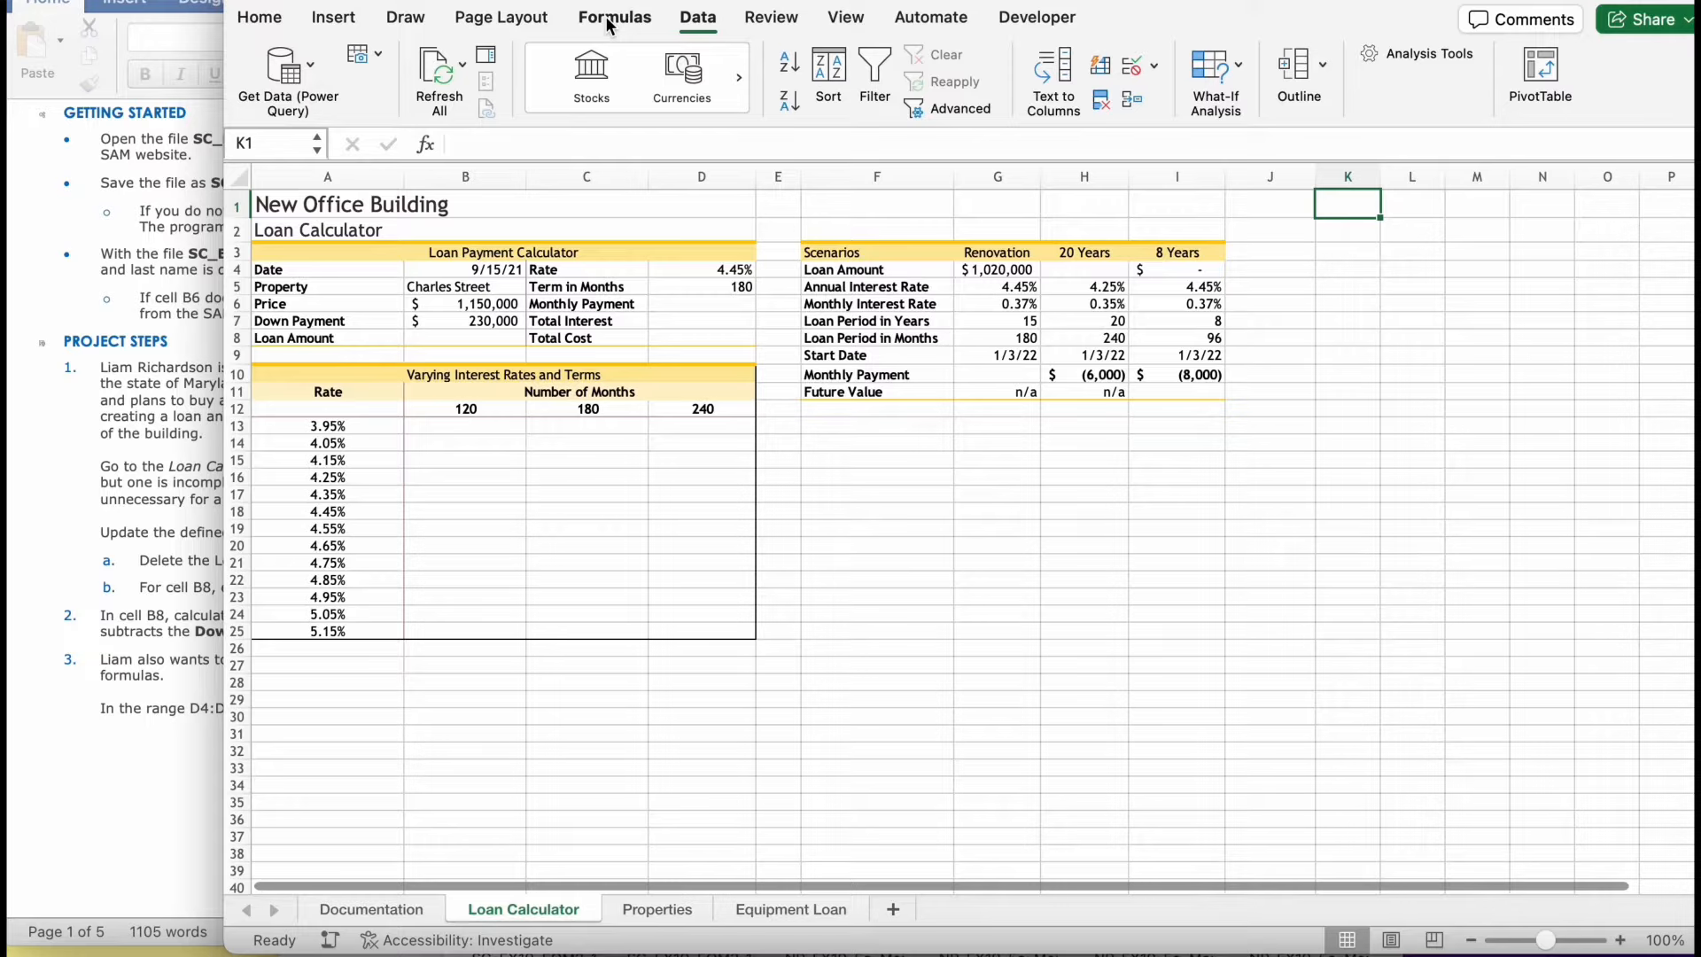
click(609, 24)
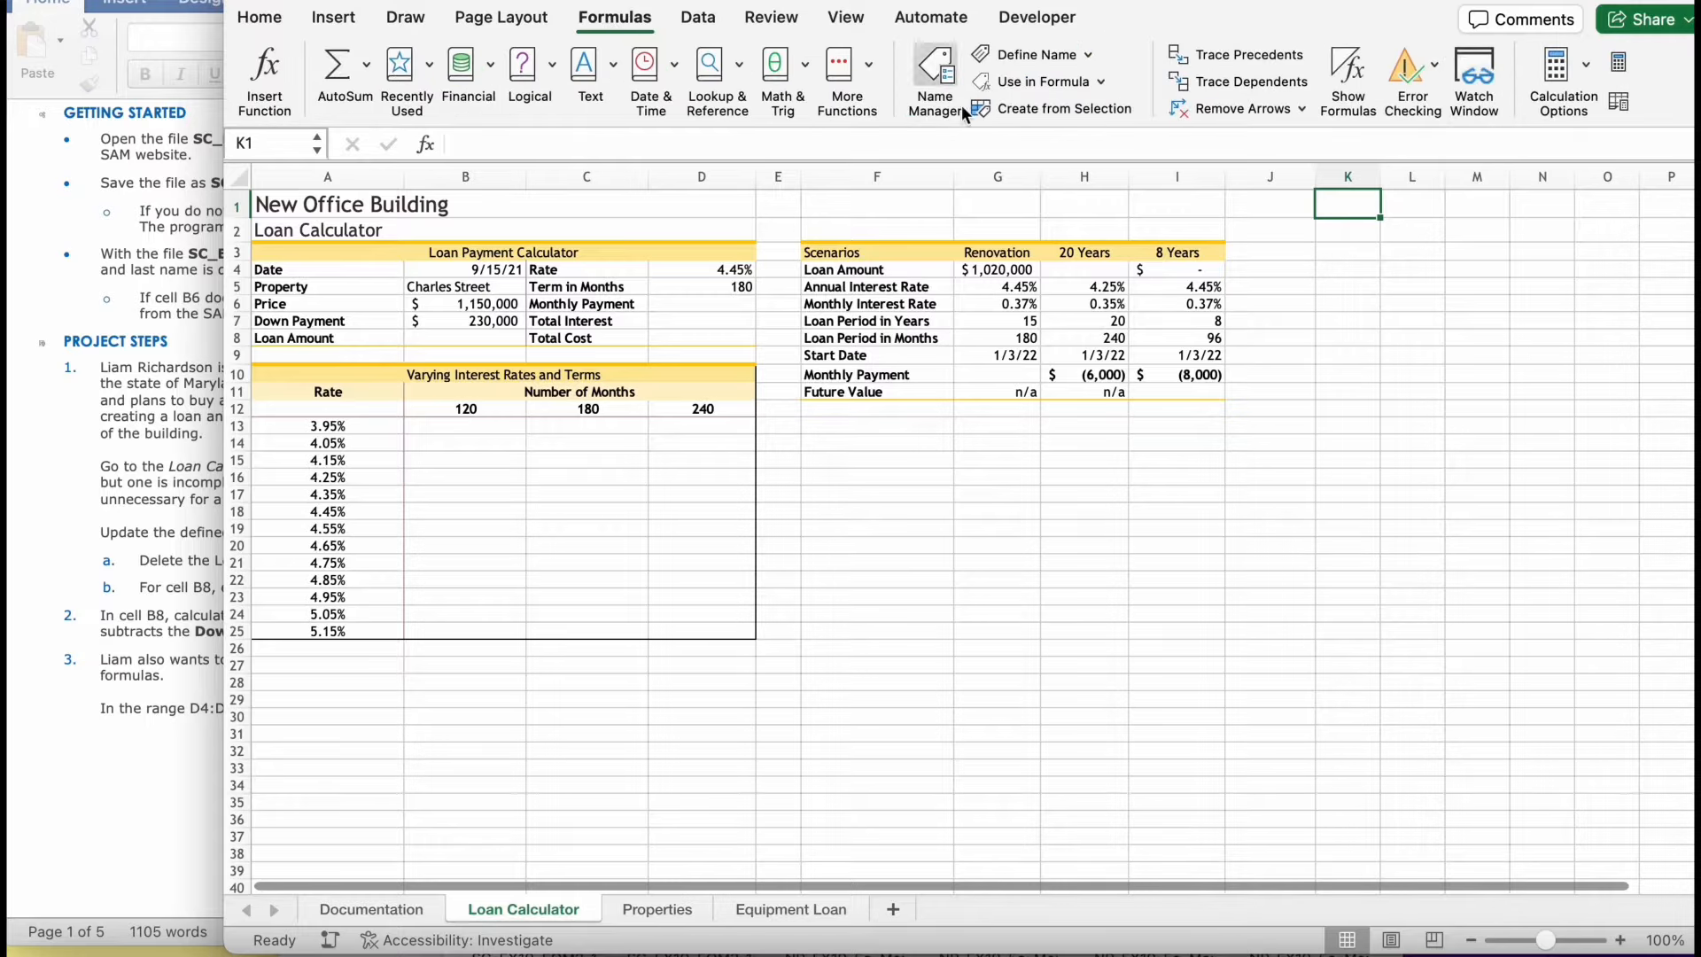
click(916, 62)
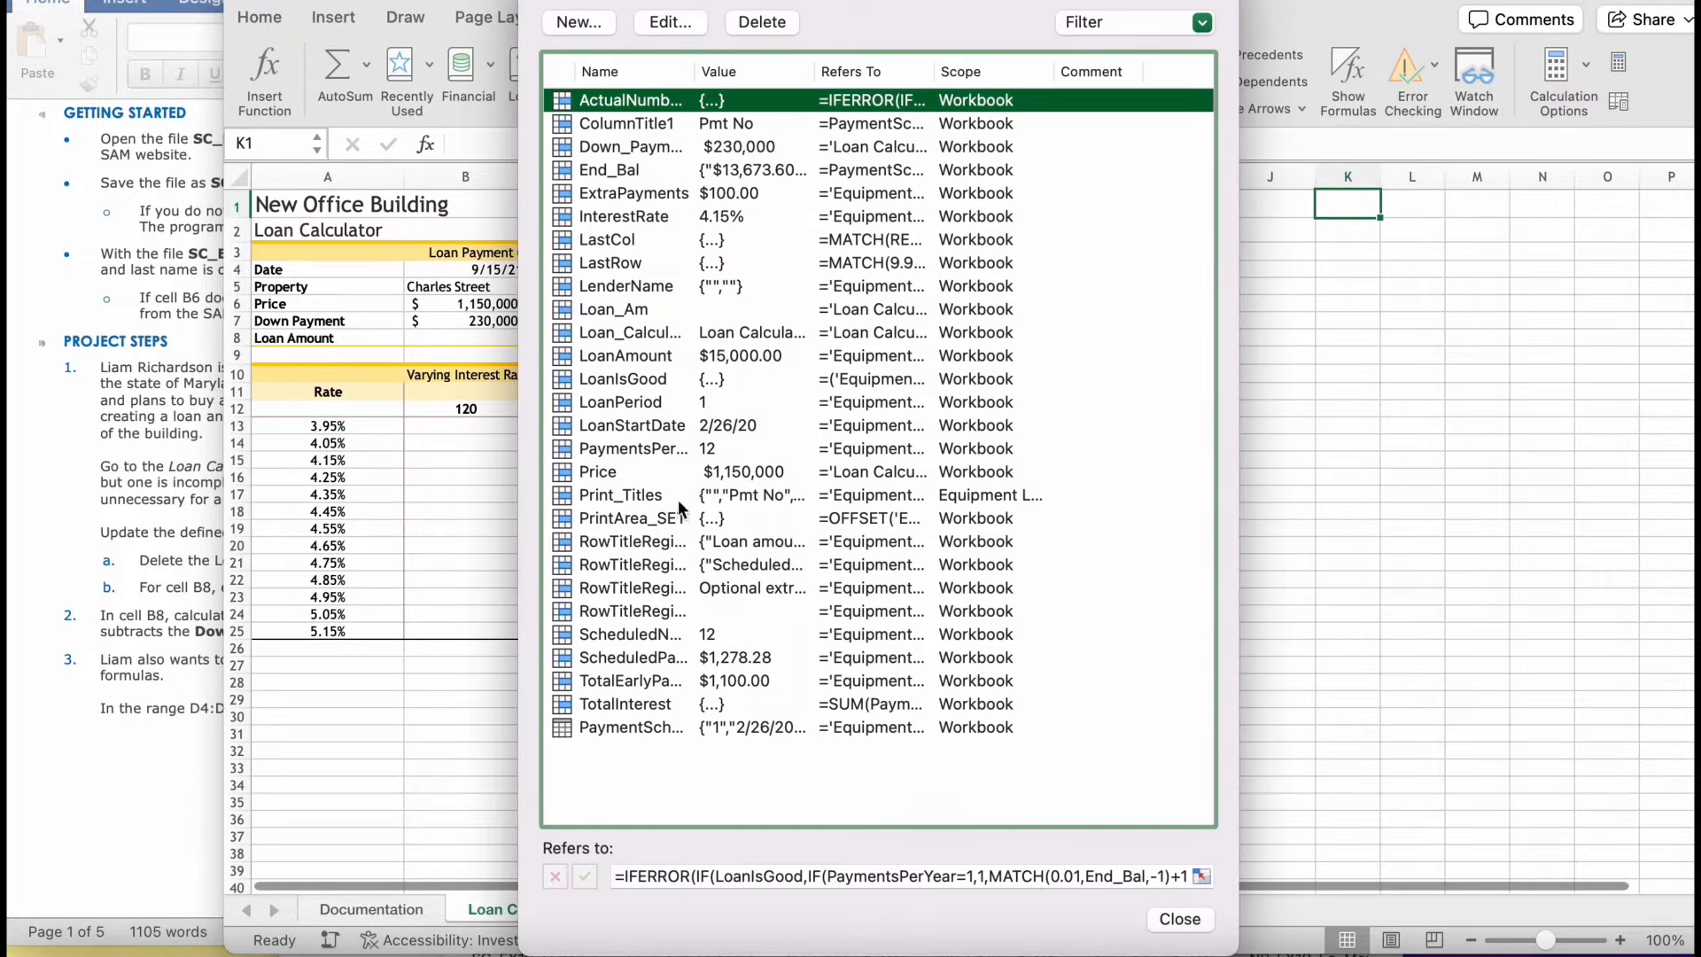
click(657, 333)
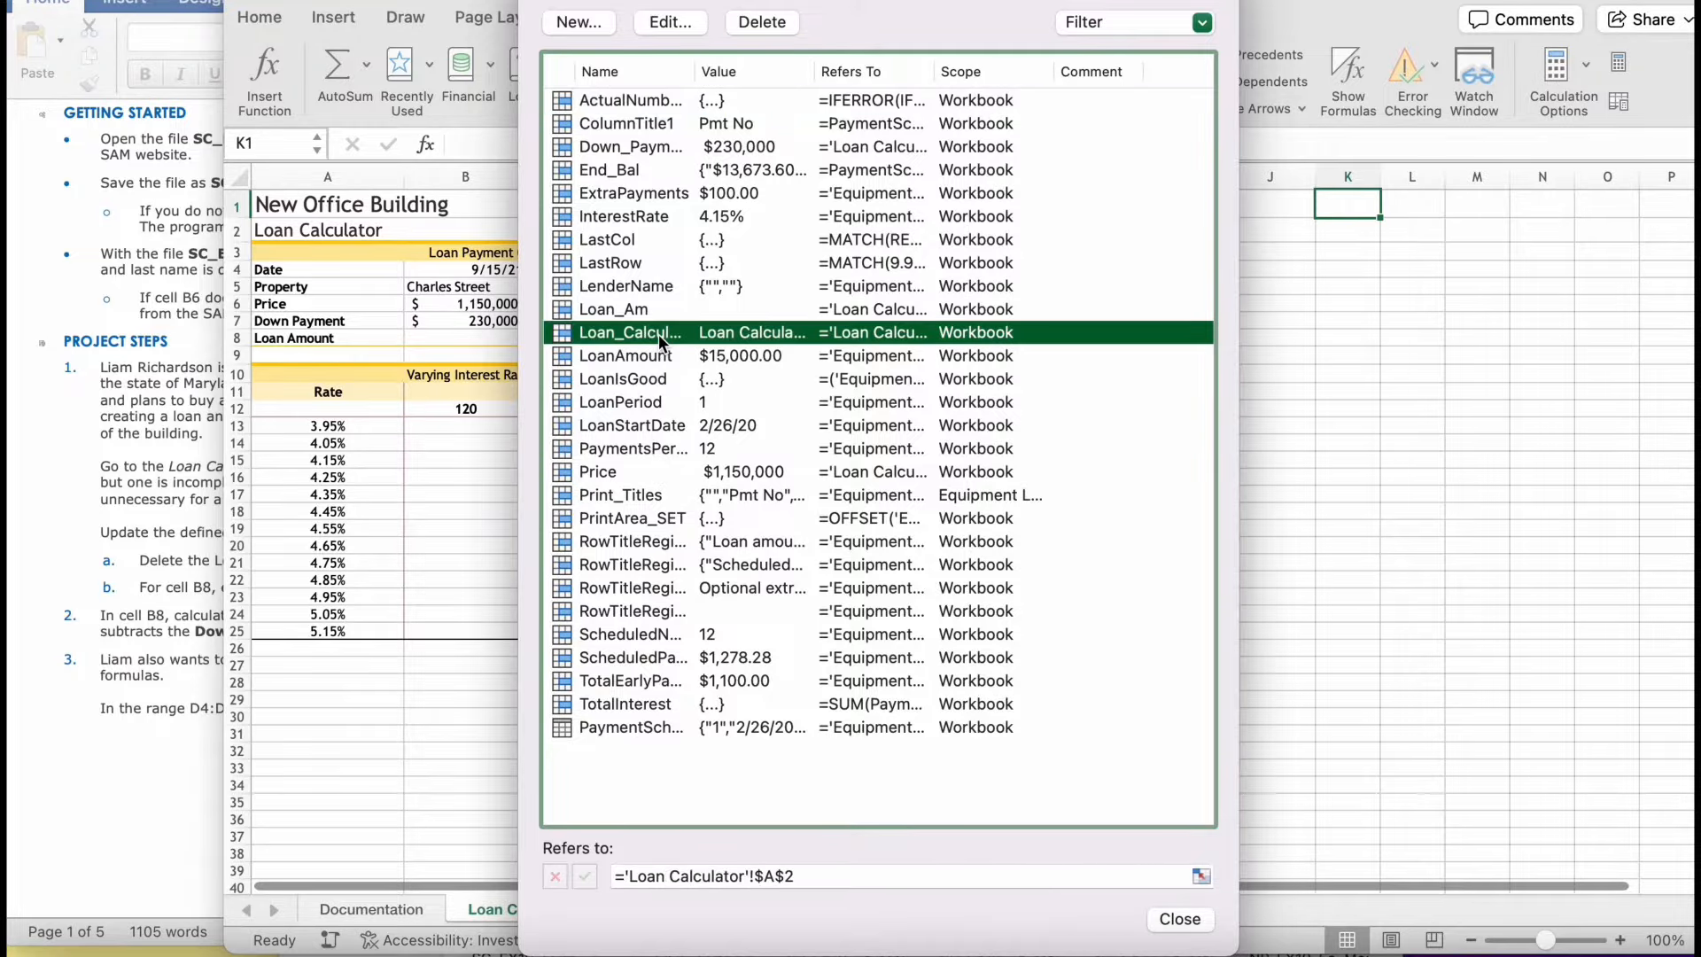
click(769, 23)
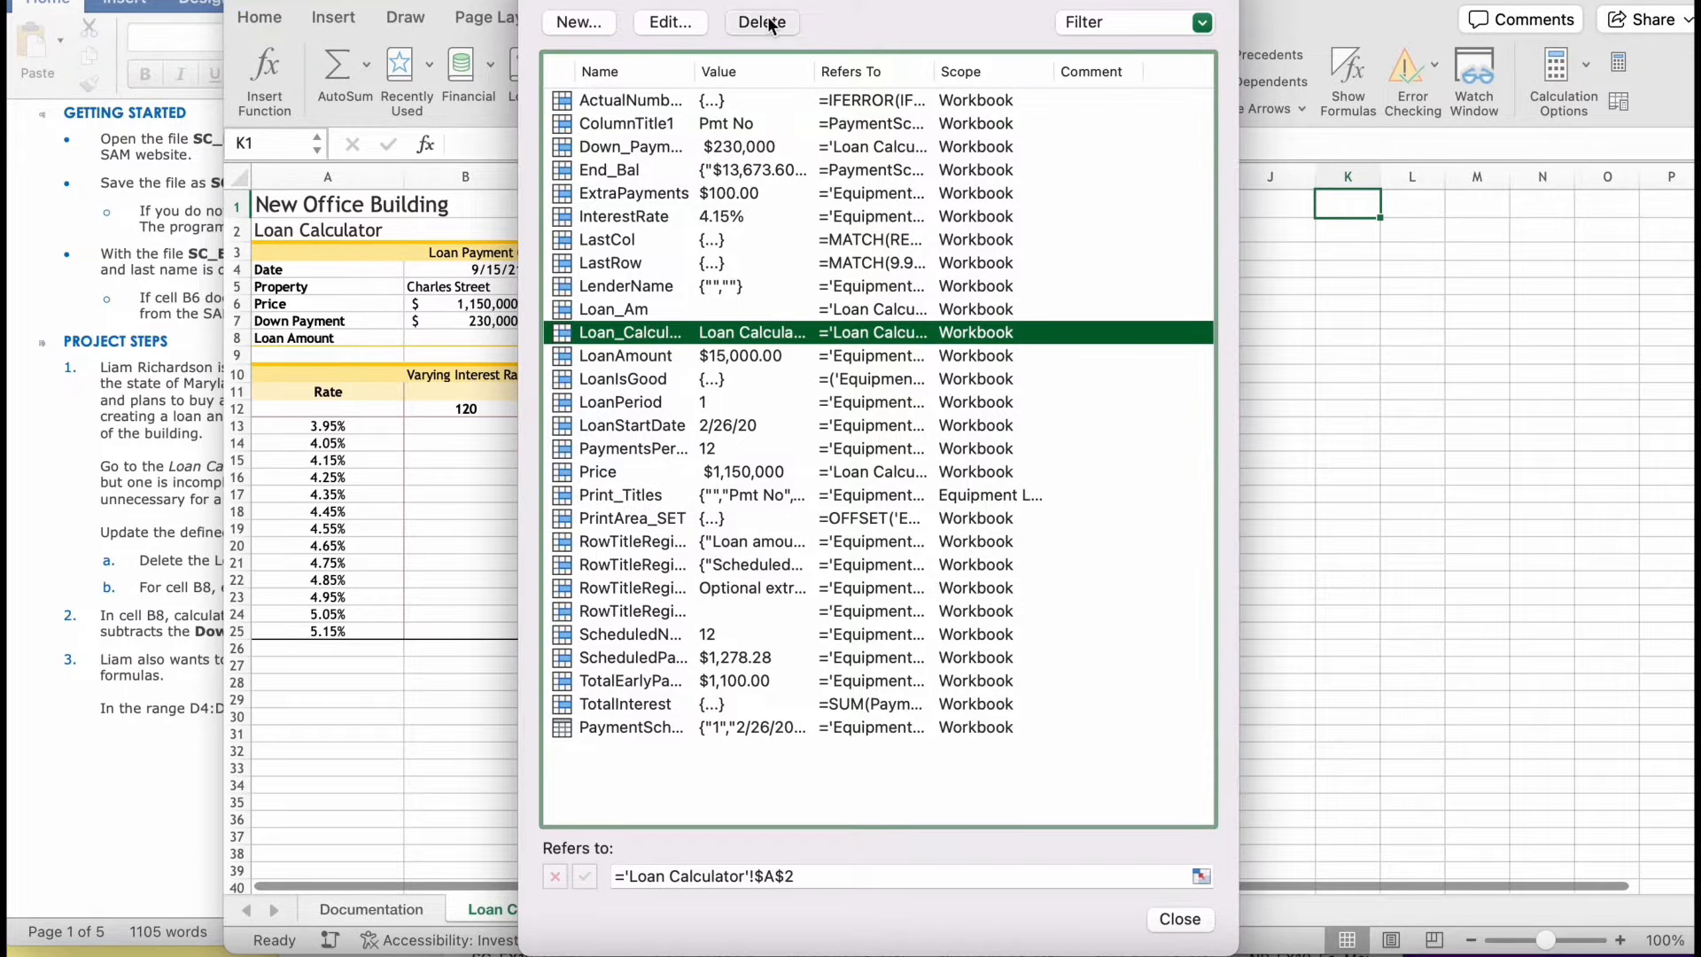
click(864, 263)
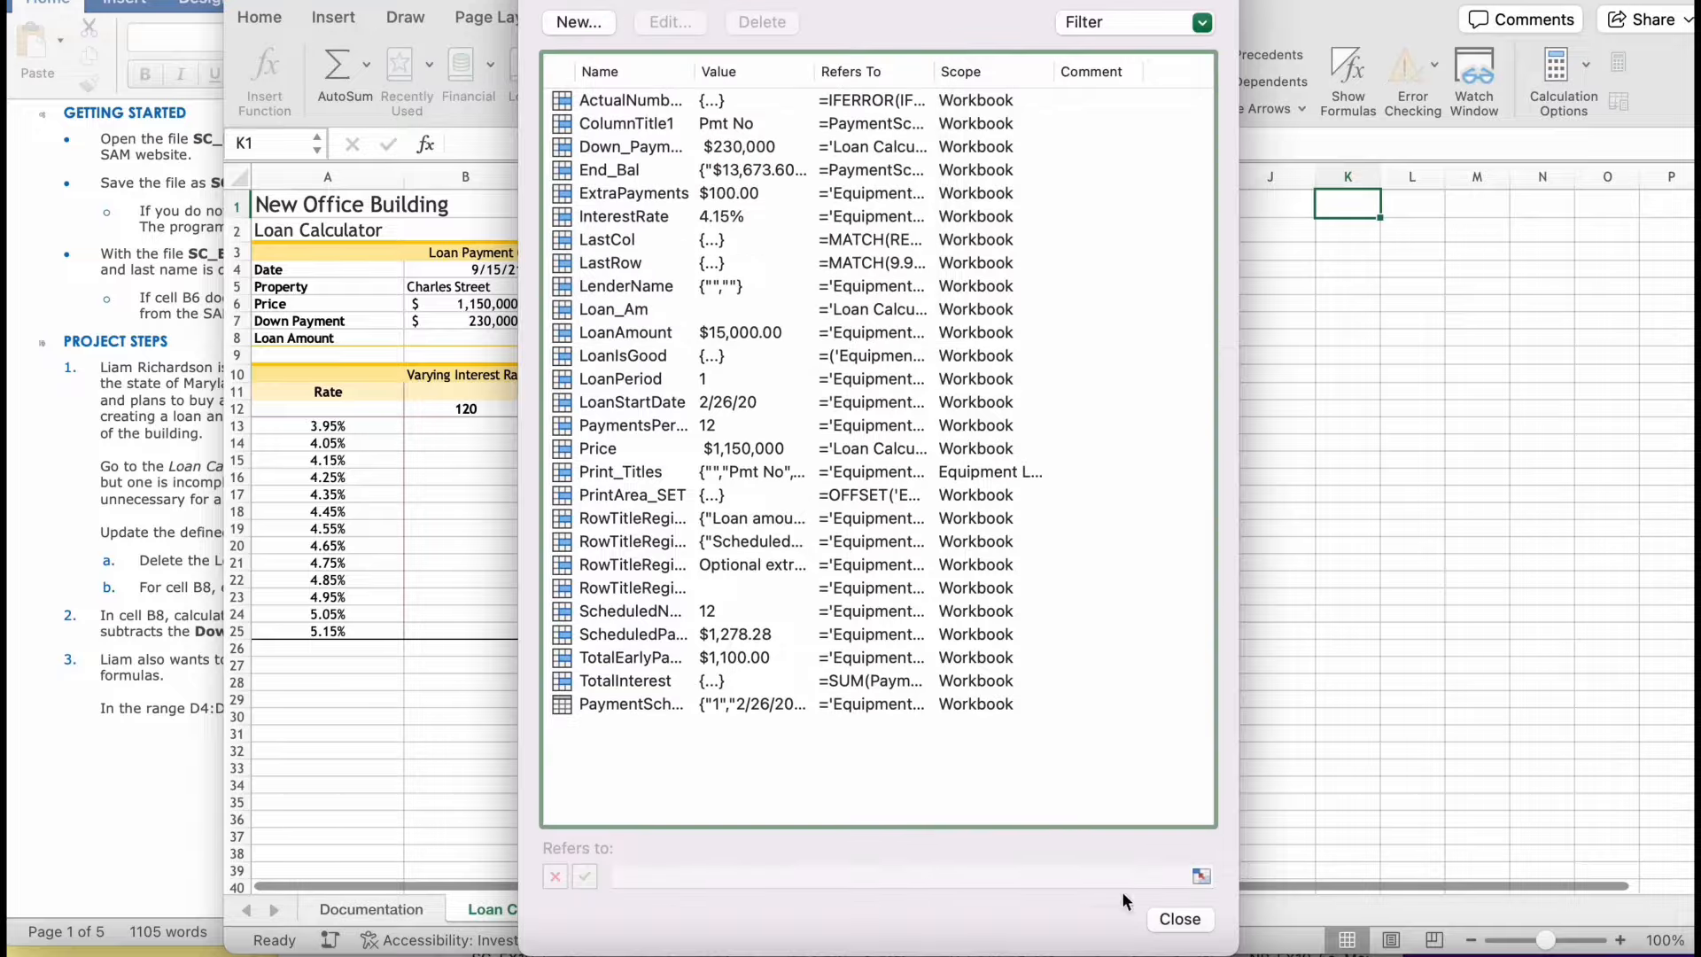
click(1181, 919)
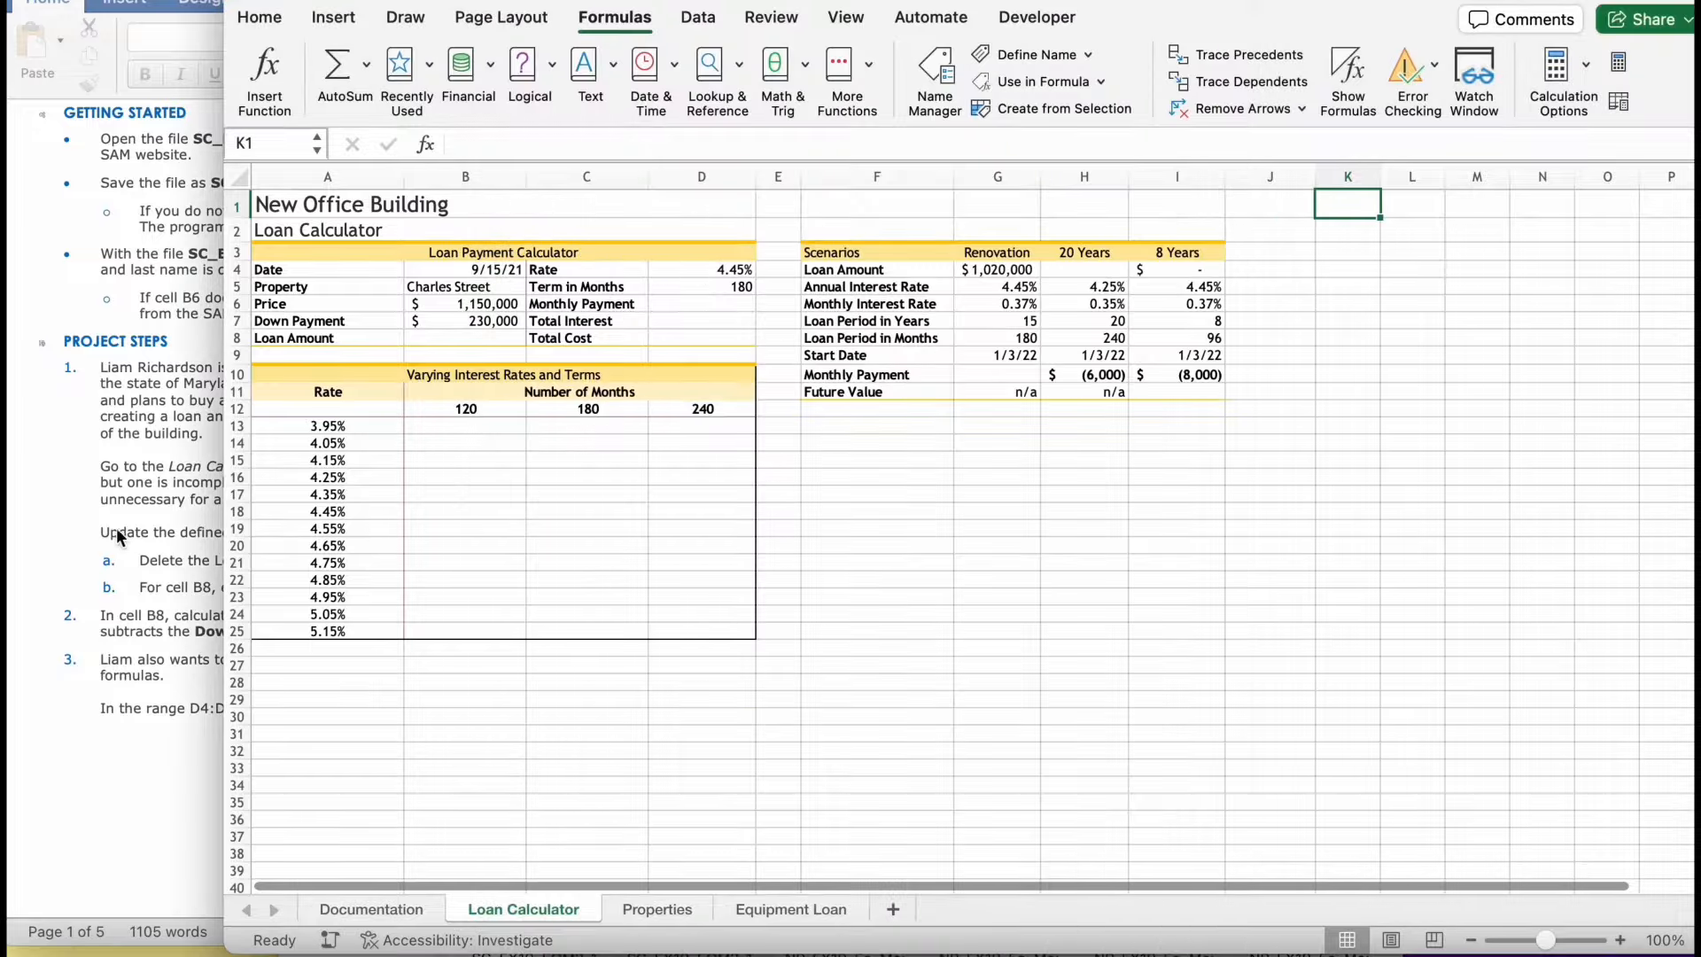
- Define the workbook-scoped name Loan_Amount for cell B8 of the Loan Calculator worksheet
click(99, 536)
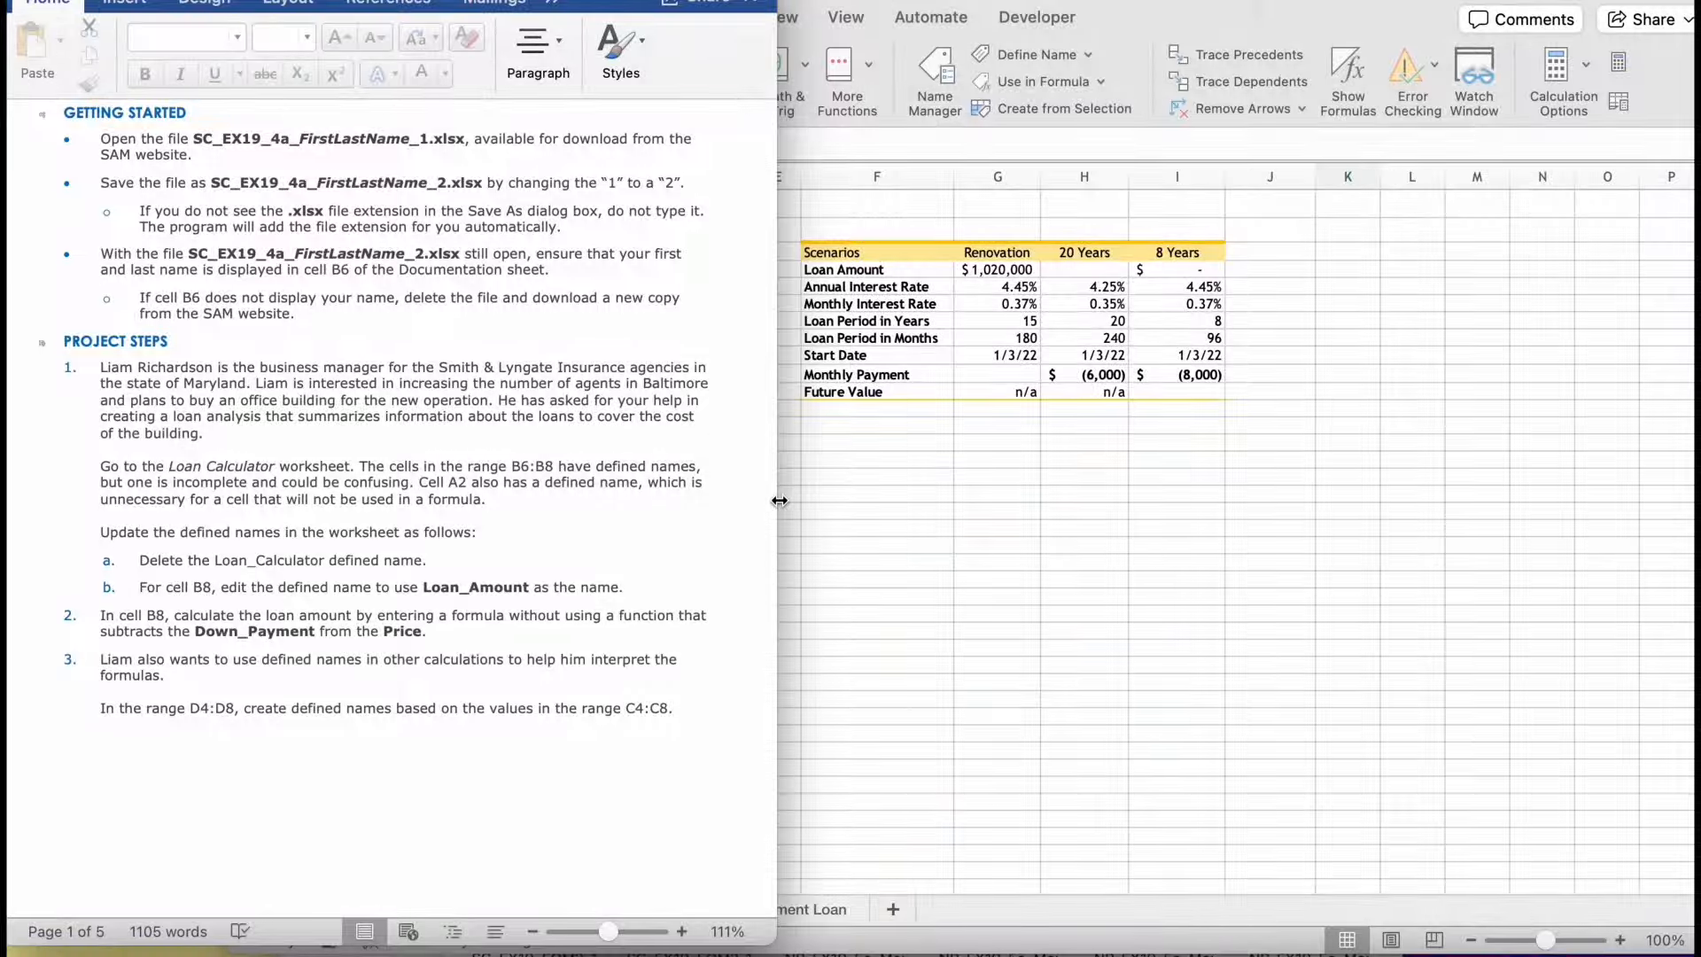
click(1087, 381)
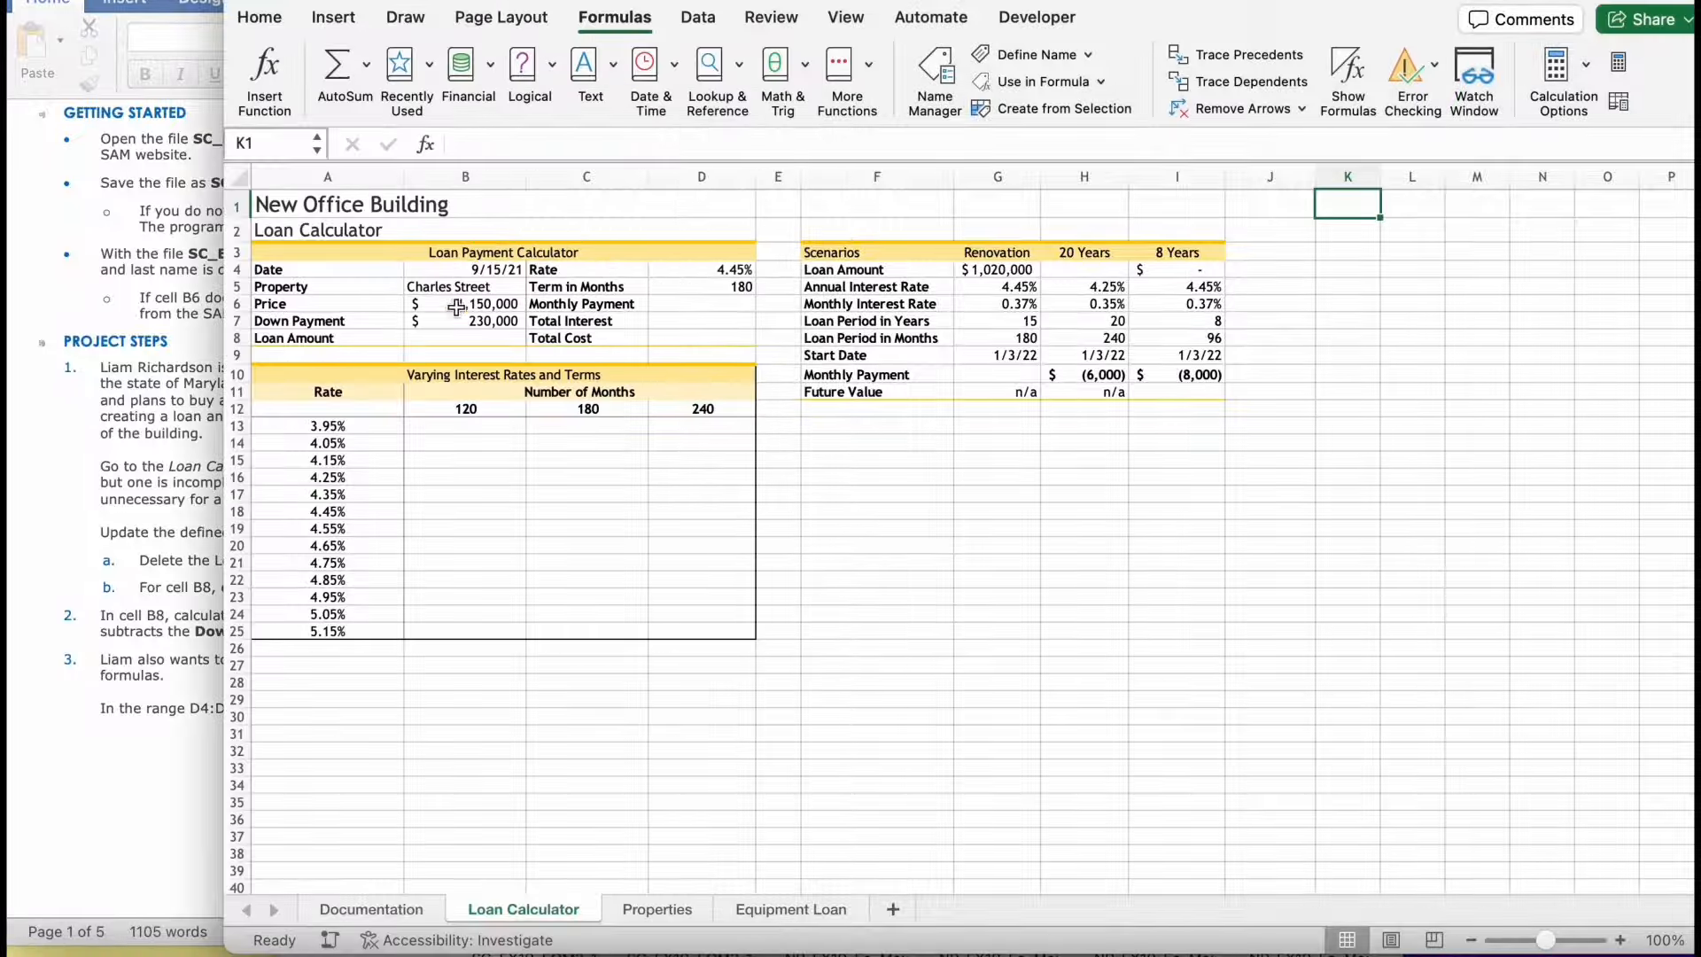
click(456, 336)
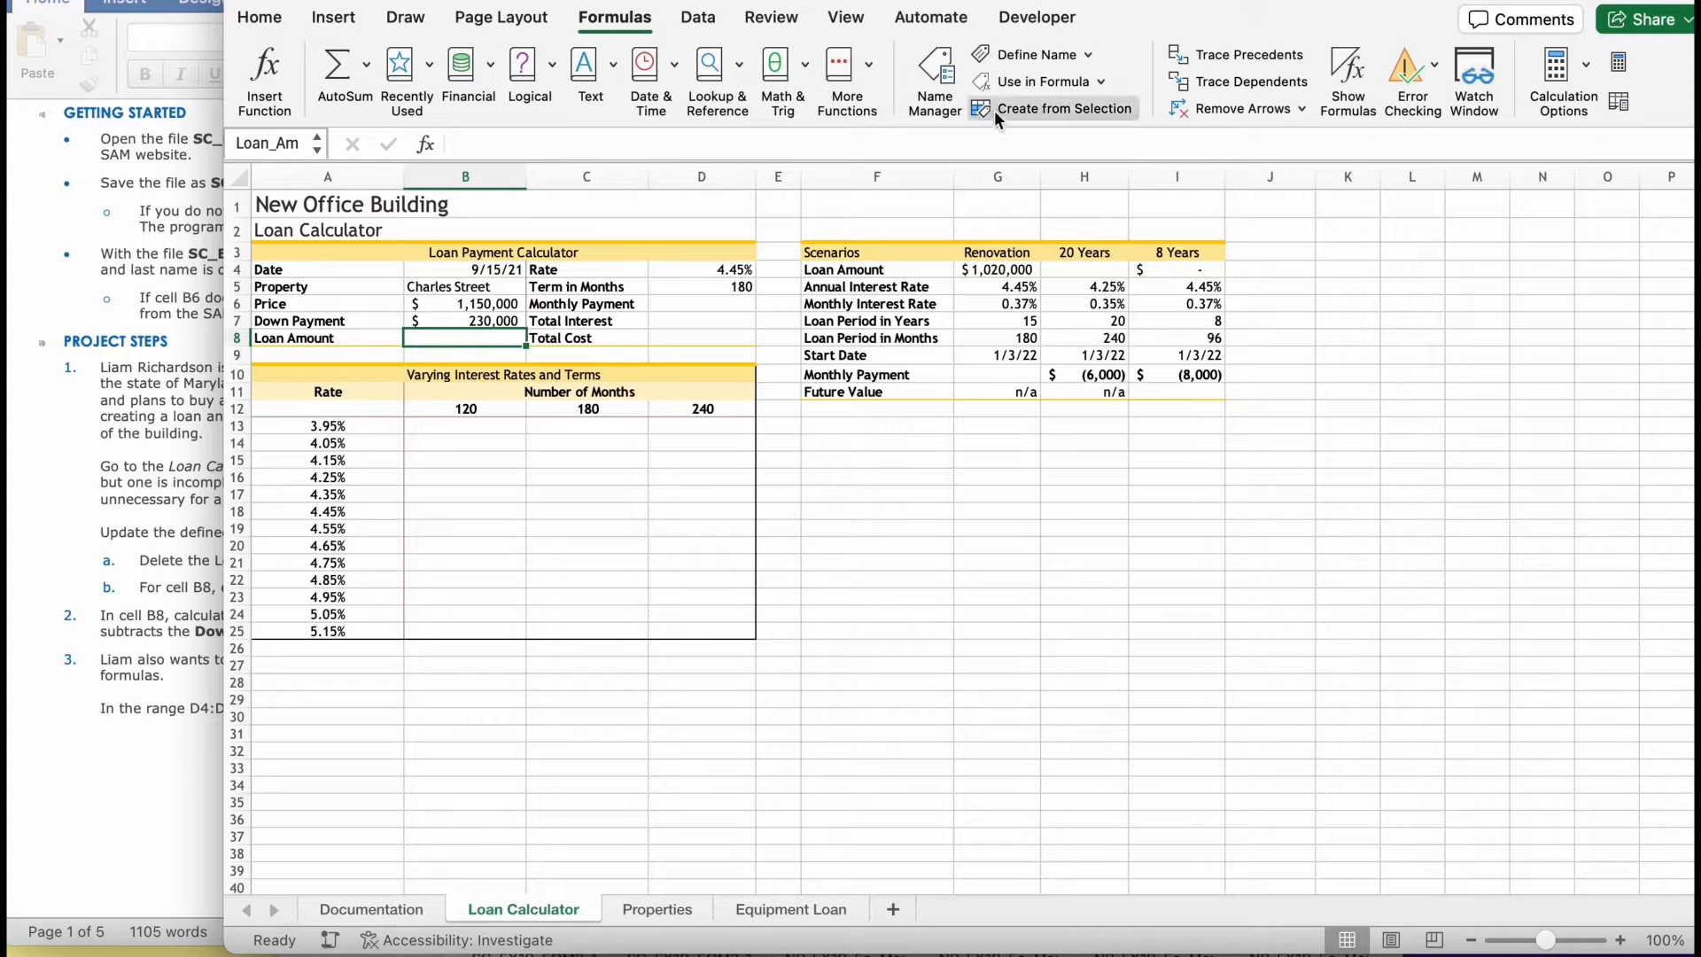
click(1047, 51)
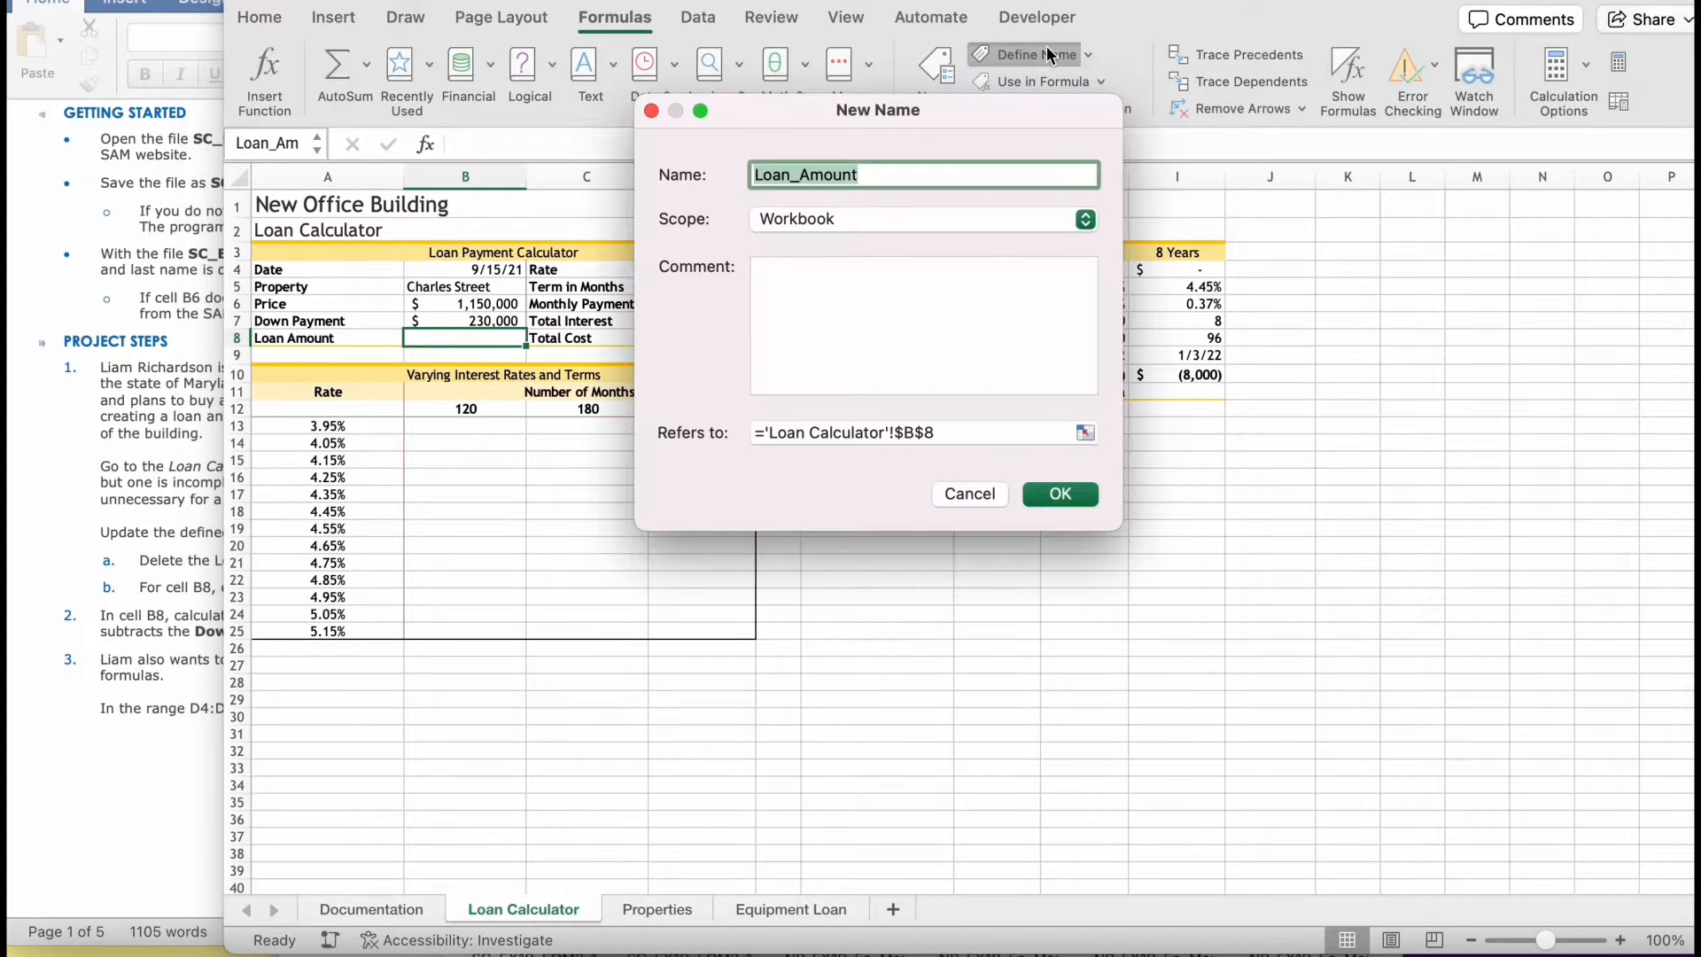
click(1060, 493)
- Enter the formula =Price-Down_Payment in cell B8 to calculate the loan amount
click(92, 567)
scroll(361, 709, down, 5)
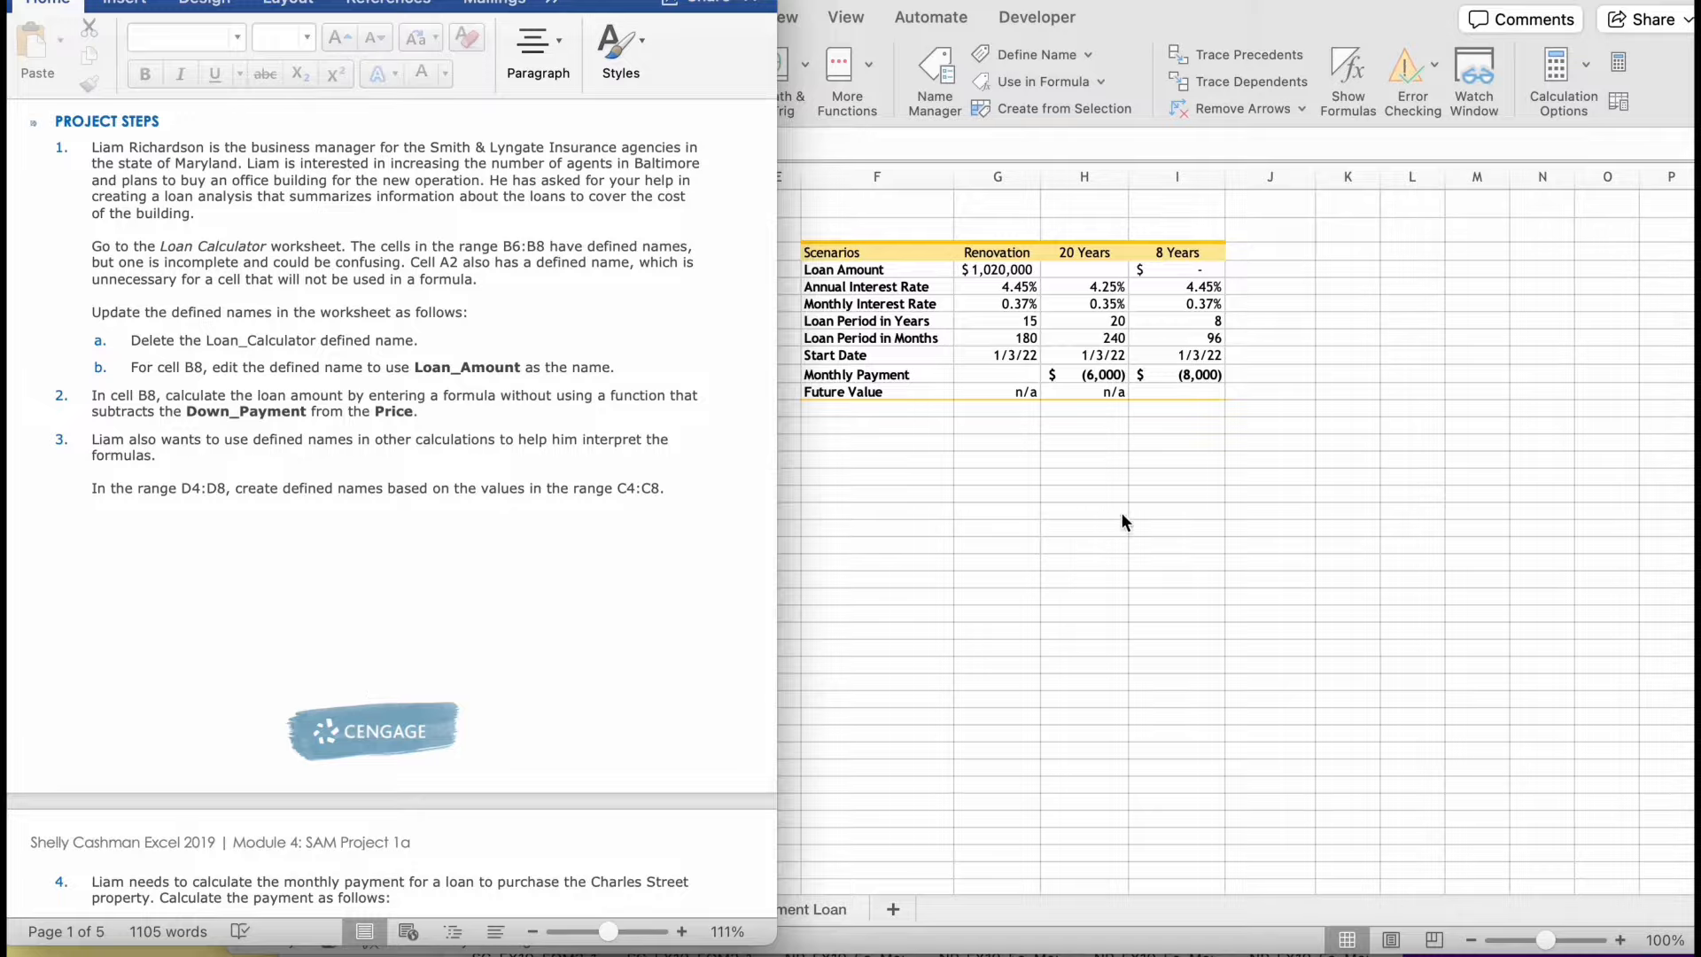
click(1078, 335)
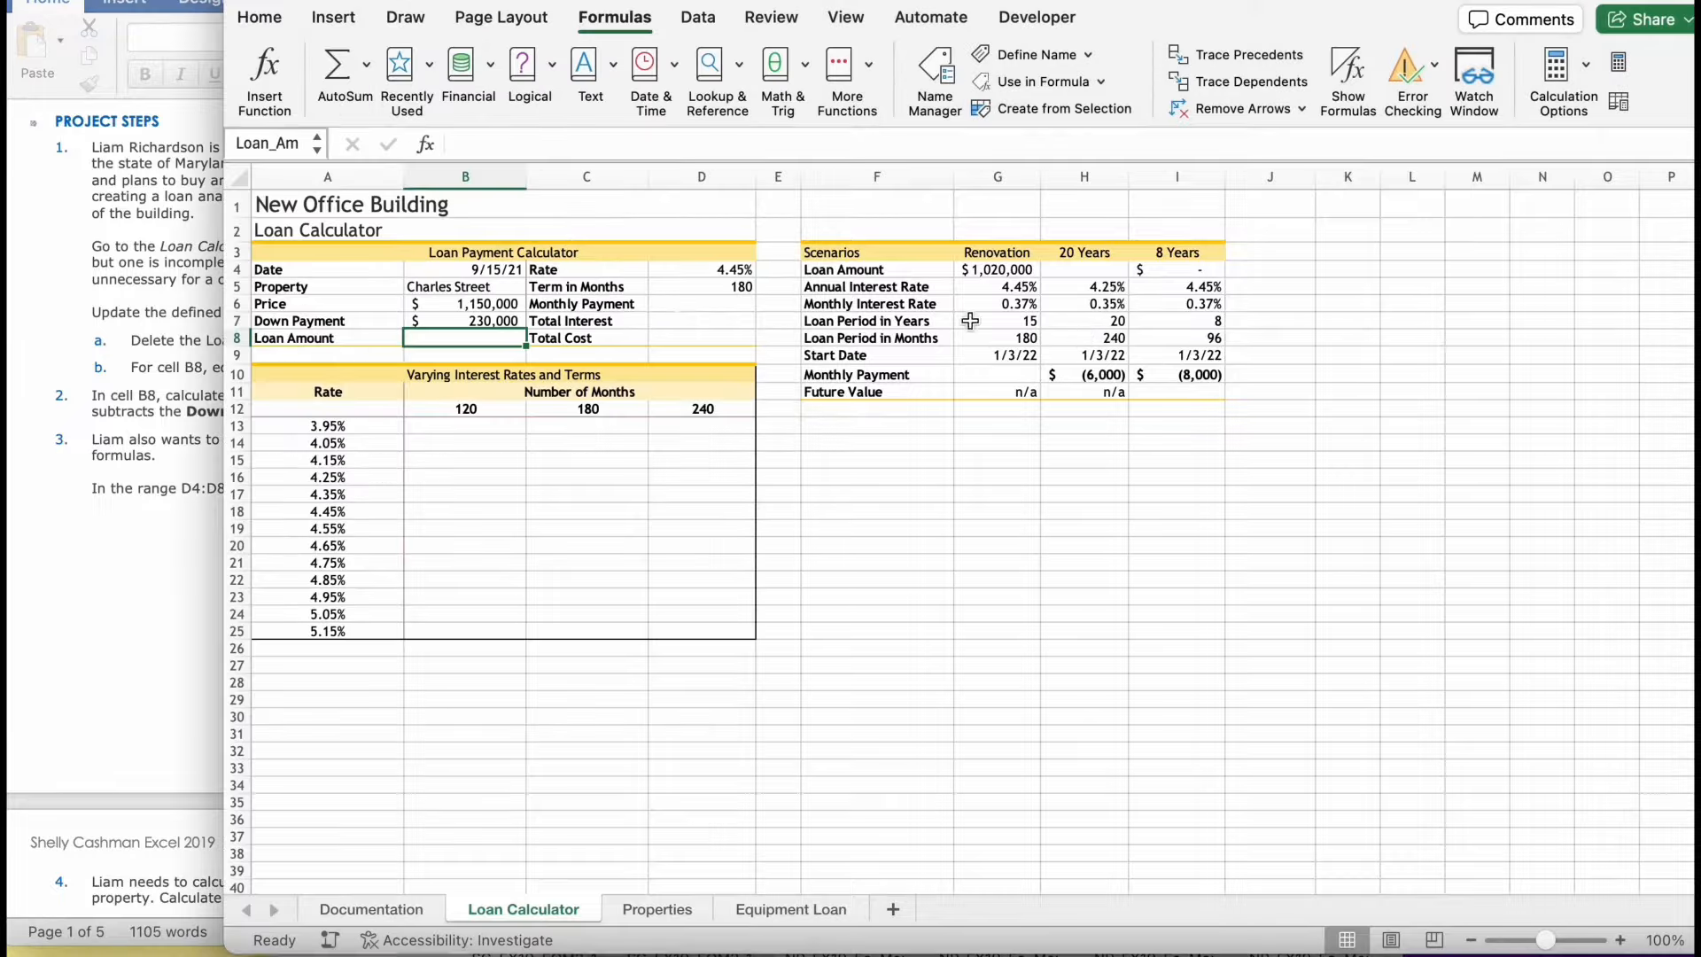
click(466, 342)
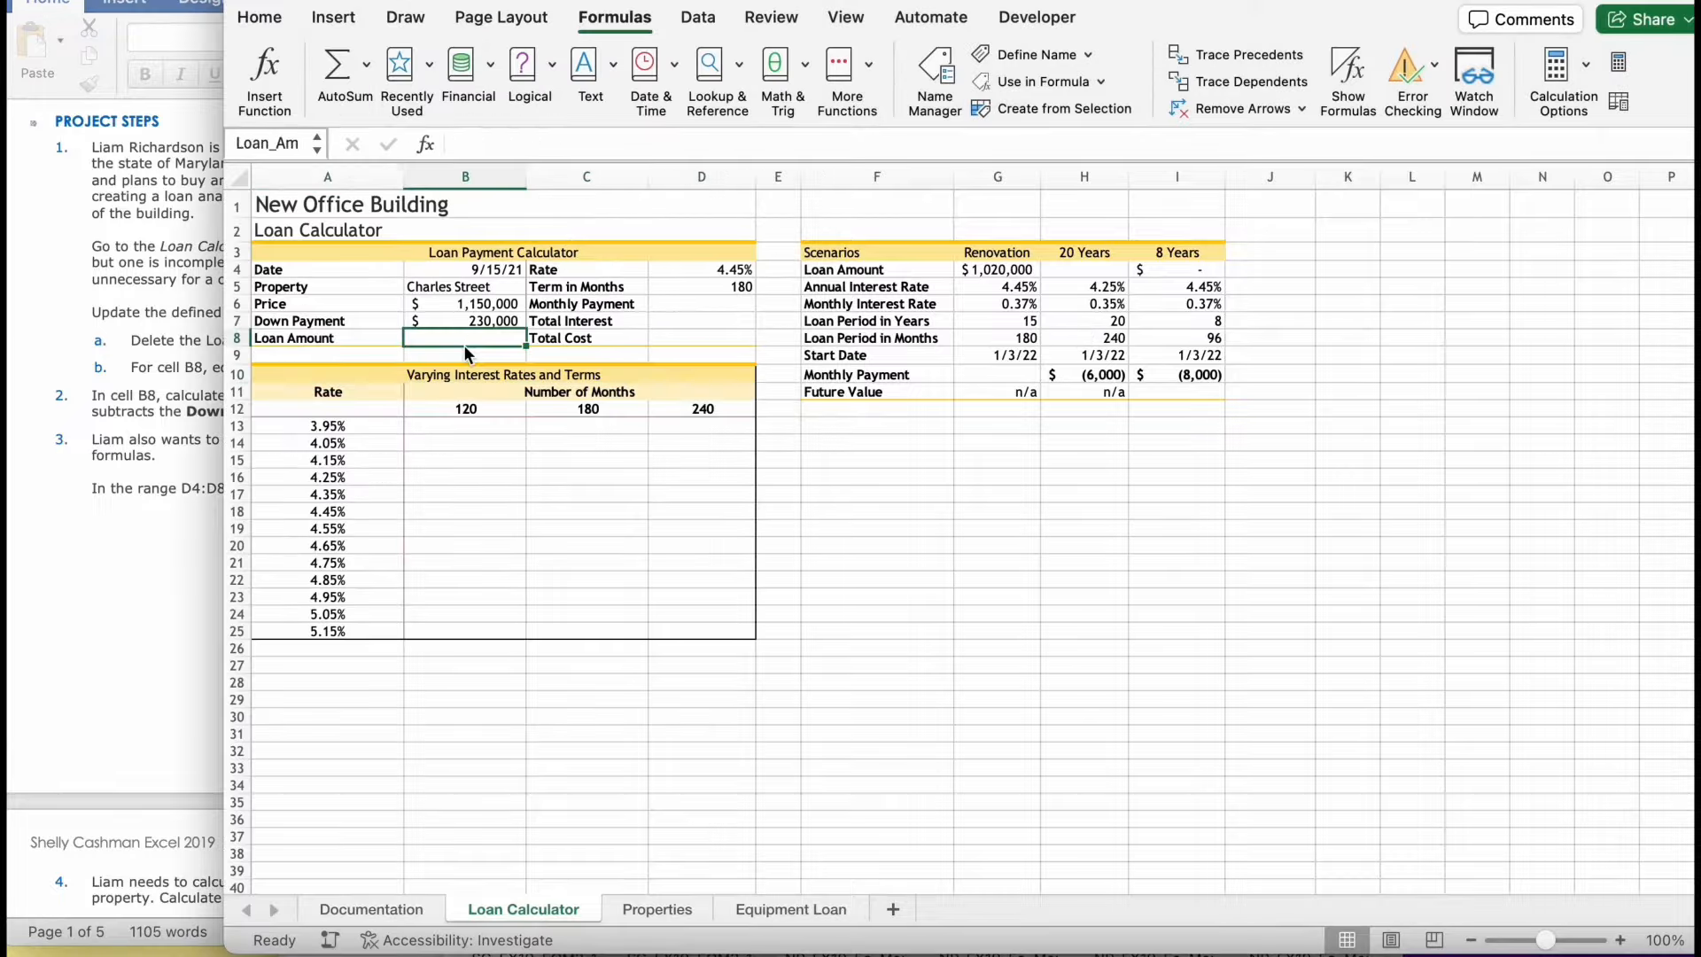
text(=)
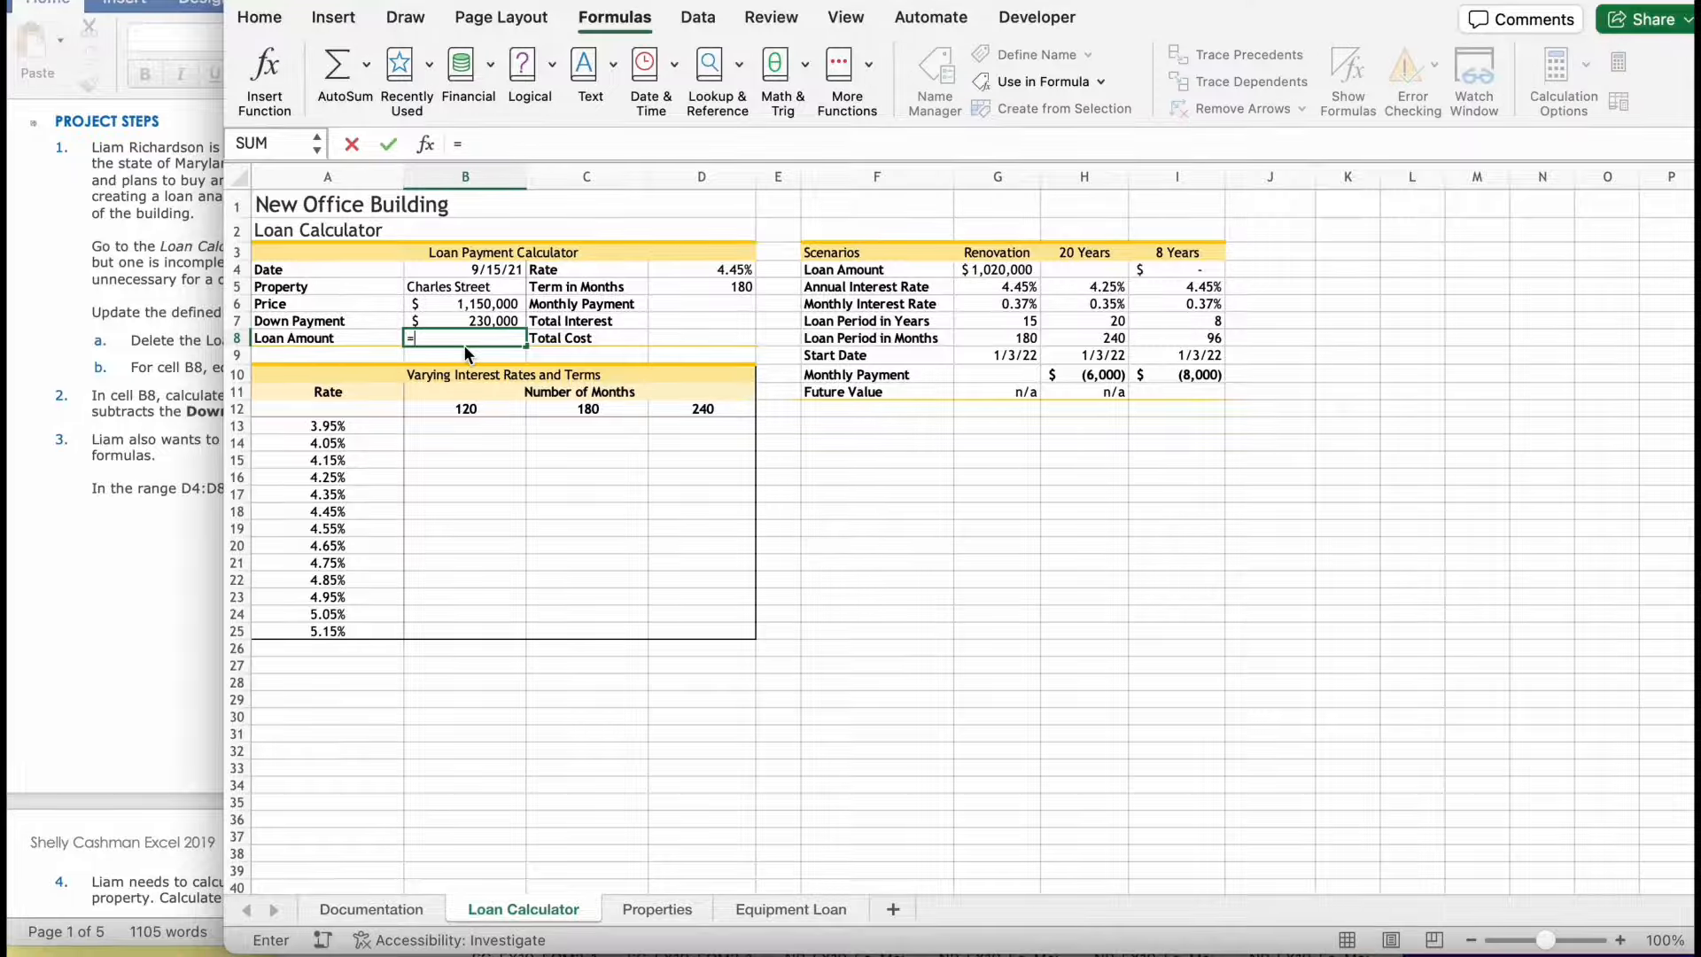
click(208, 381)
click(868, 328)
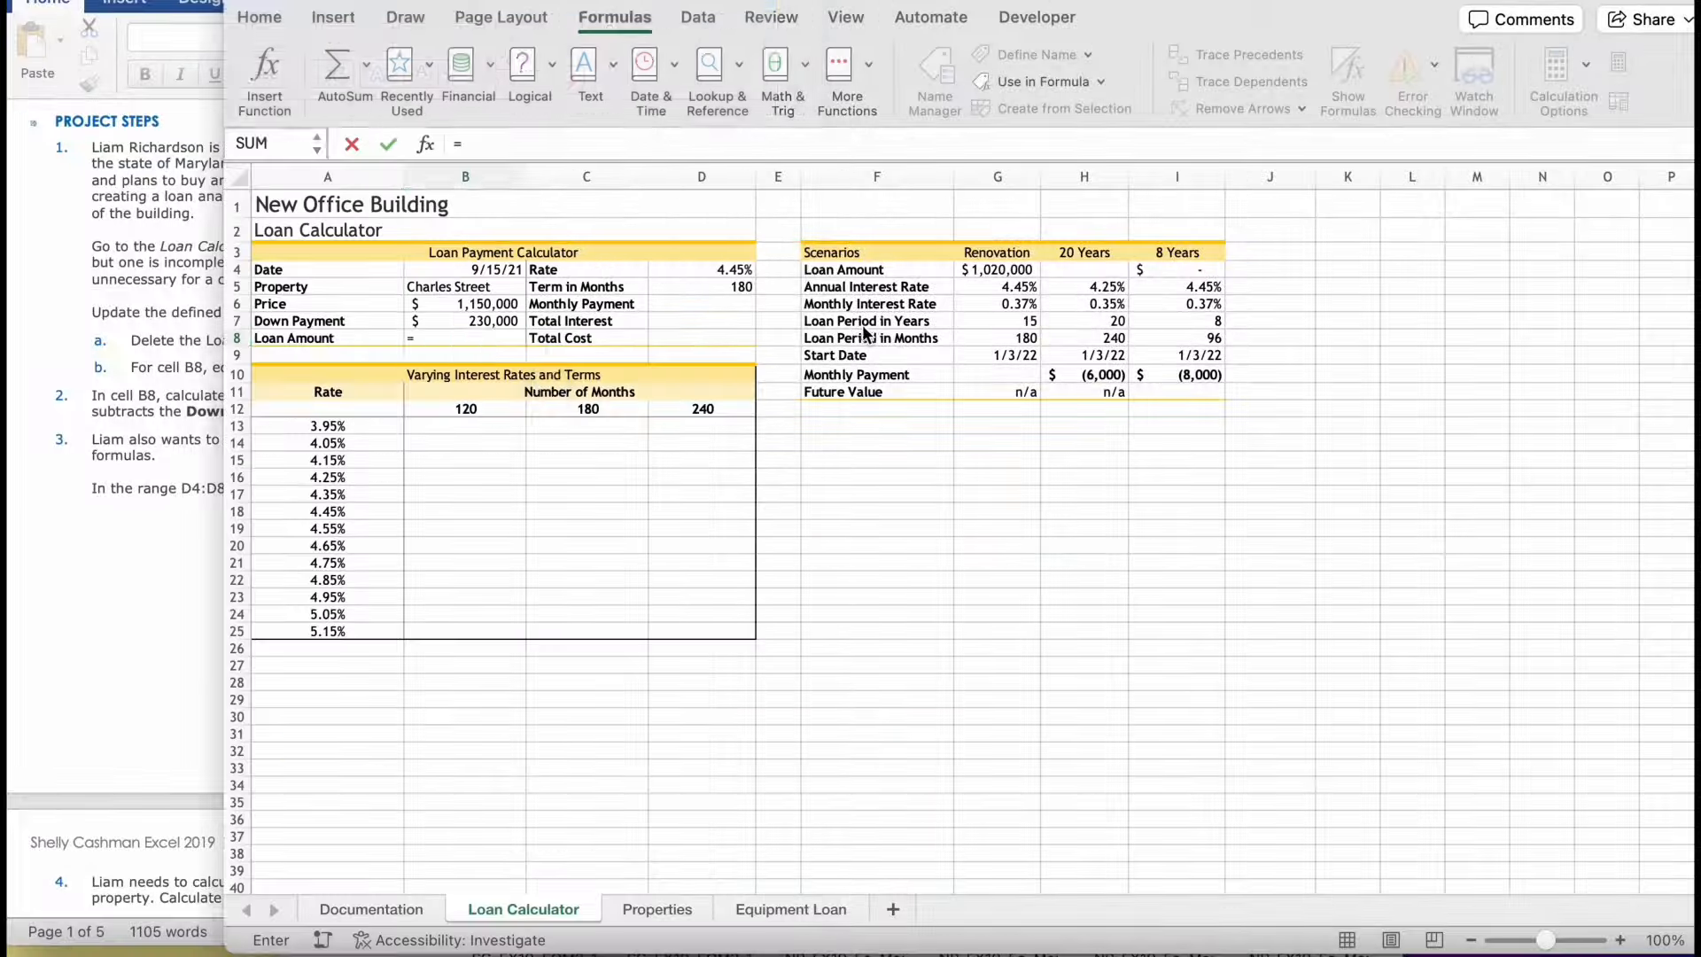
text(p)
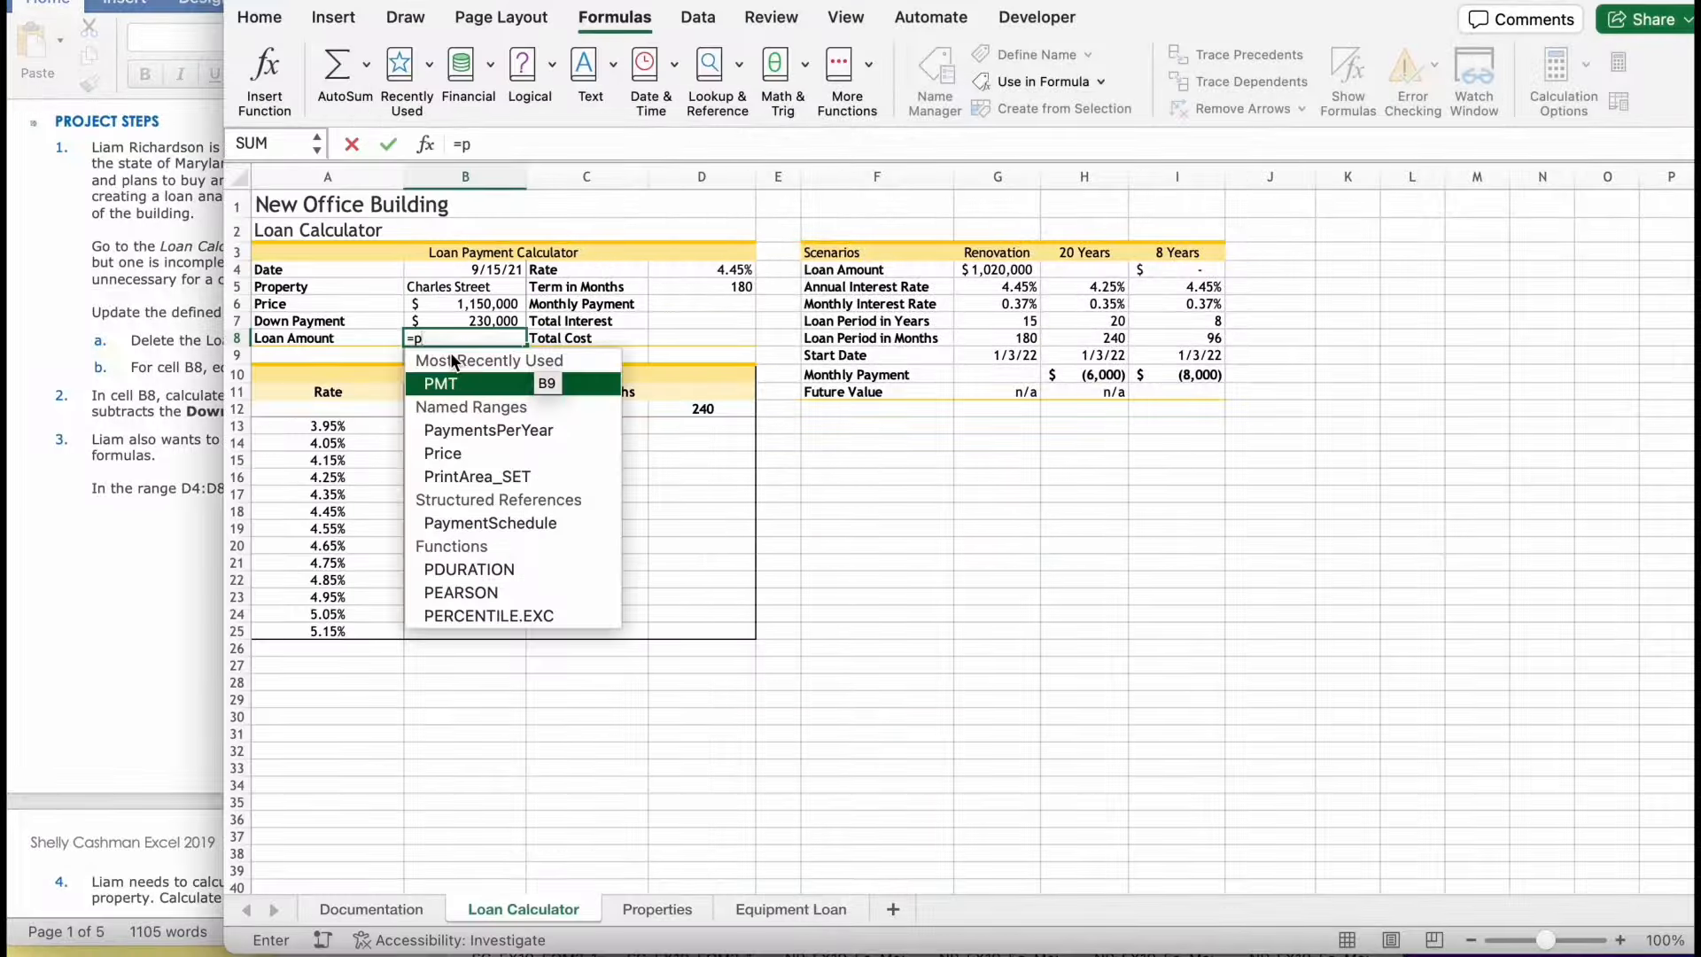
text(rice)
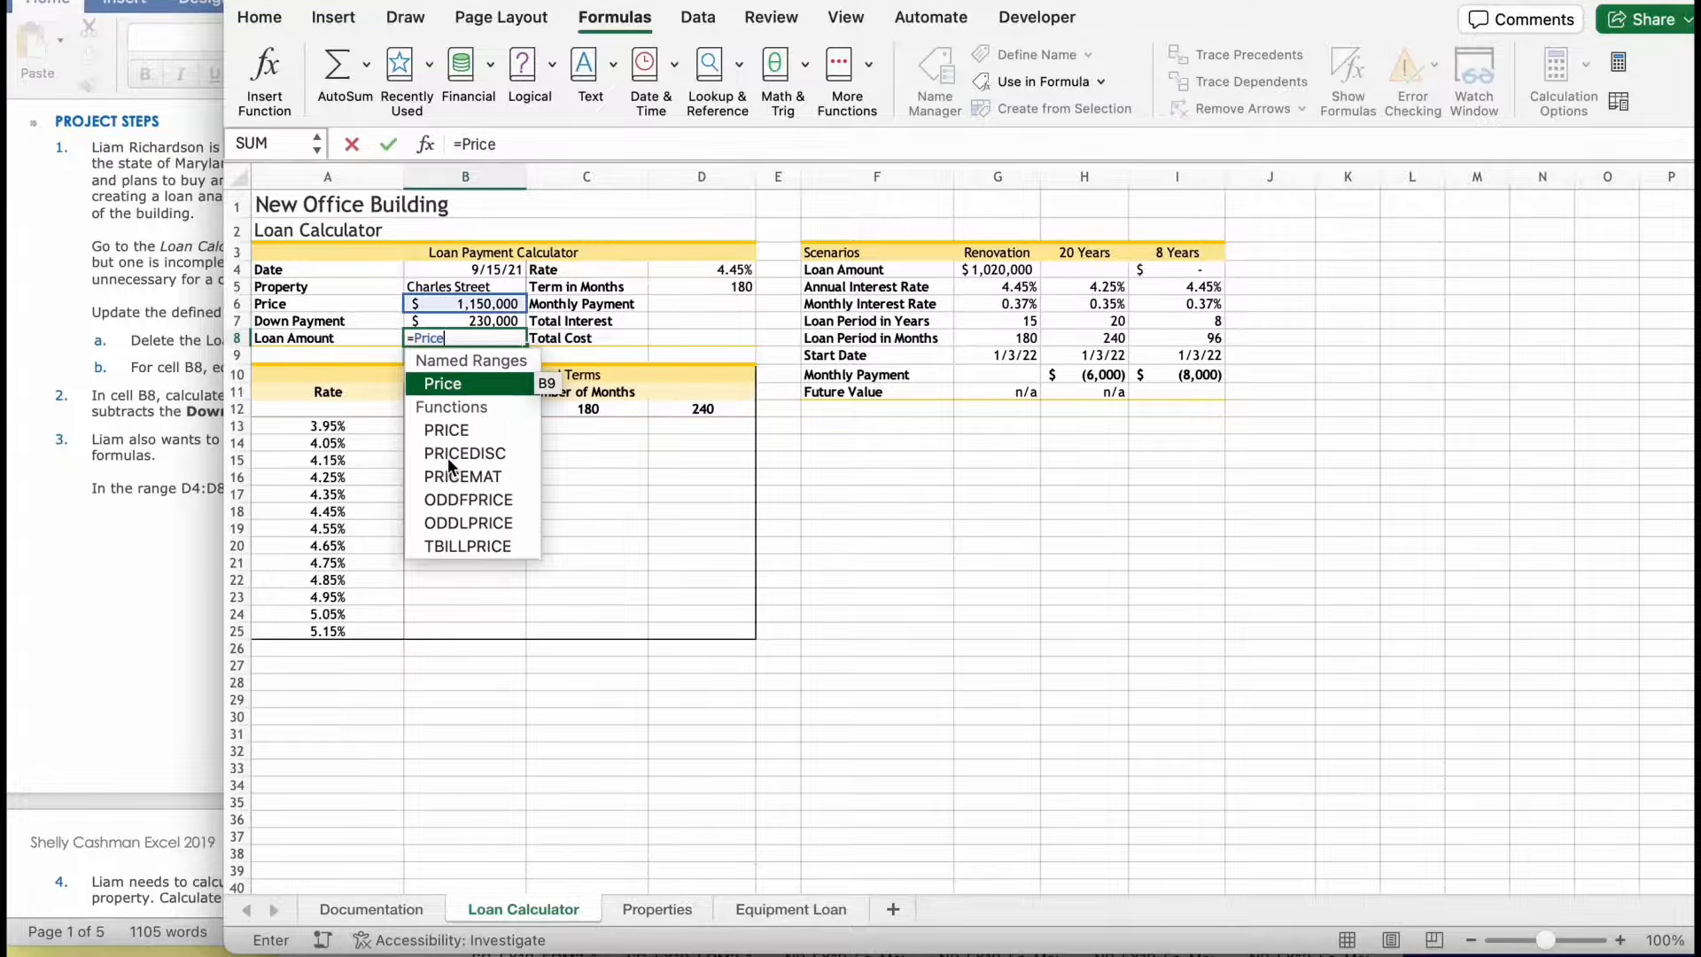
text(-d)
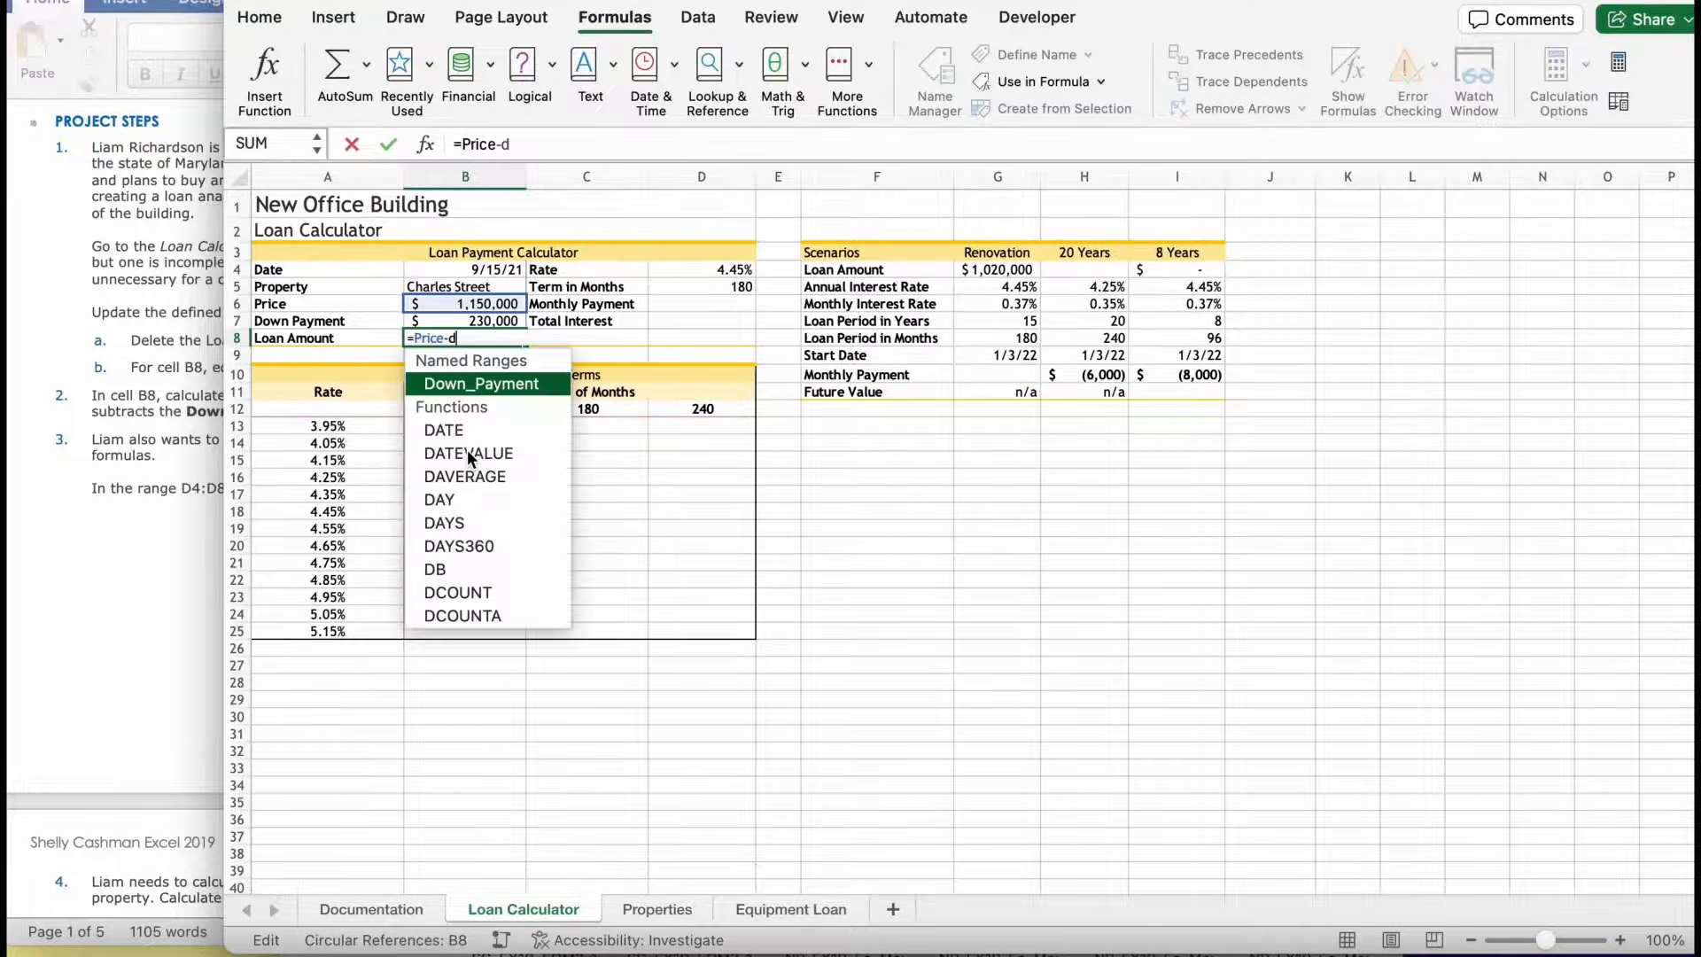
double_click(455, 383)
key(Return)
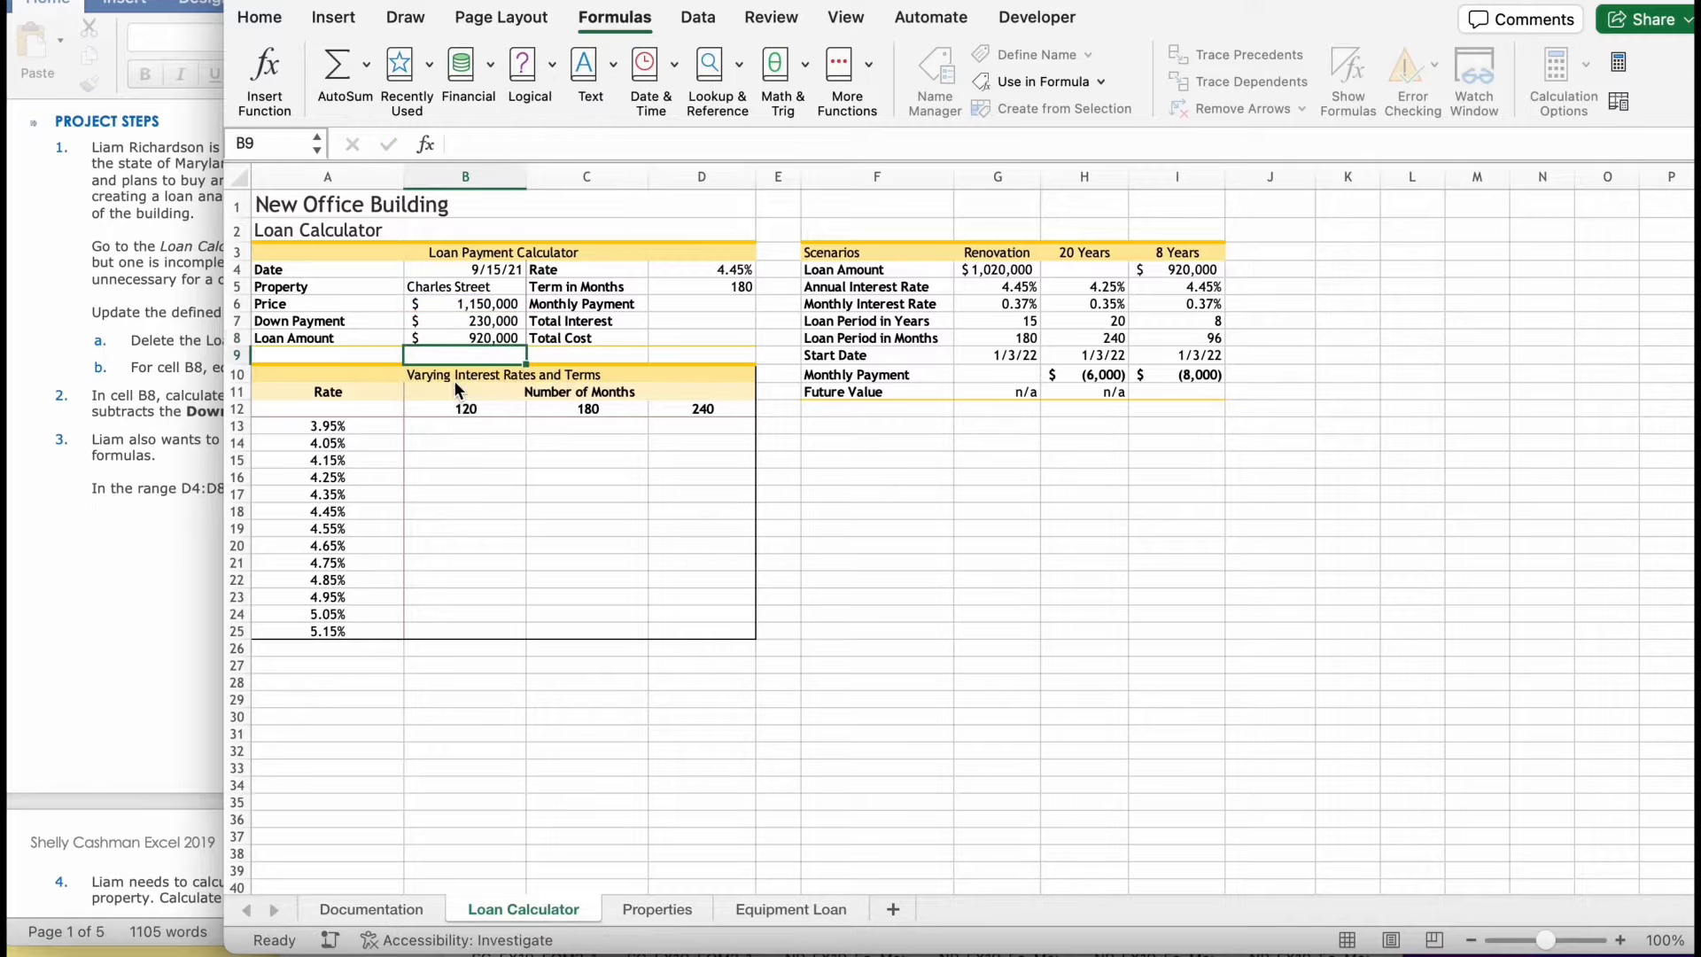
- Define the workbook-scoped name Rate for cell D4, following the project instructions
click(142, 556)
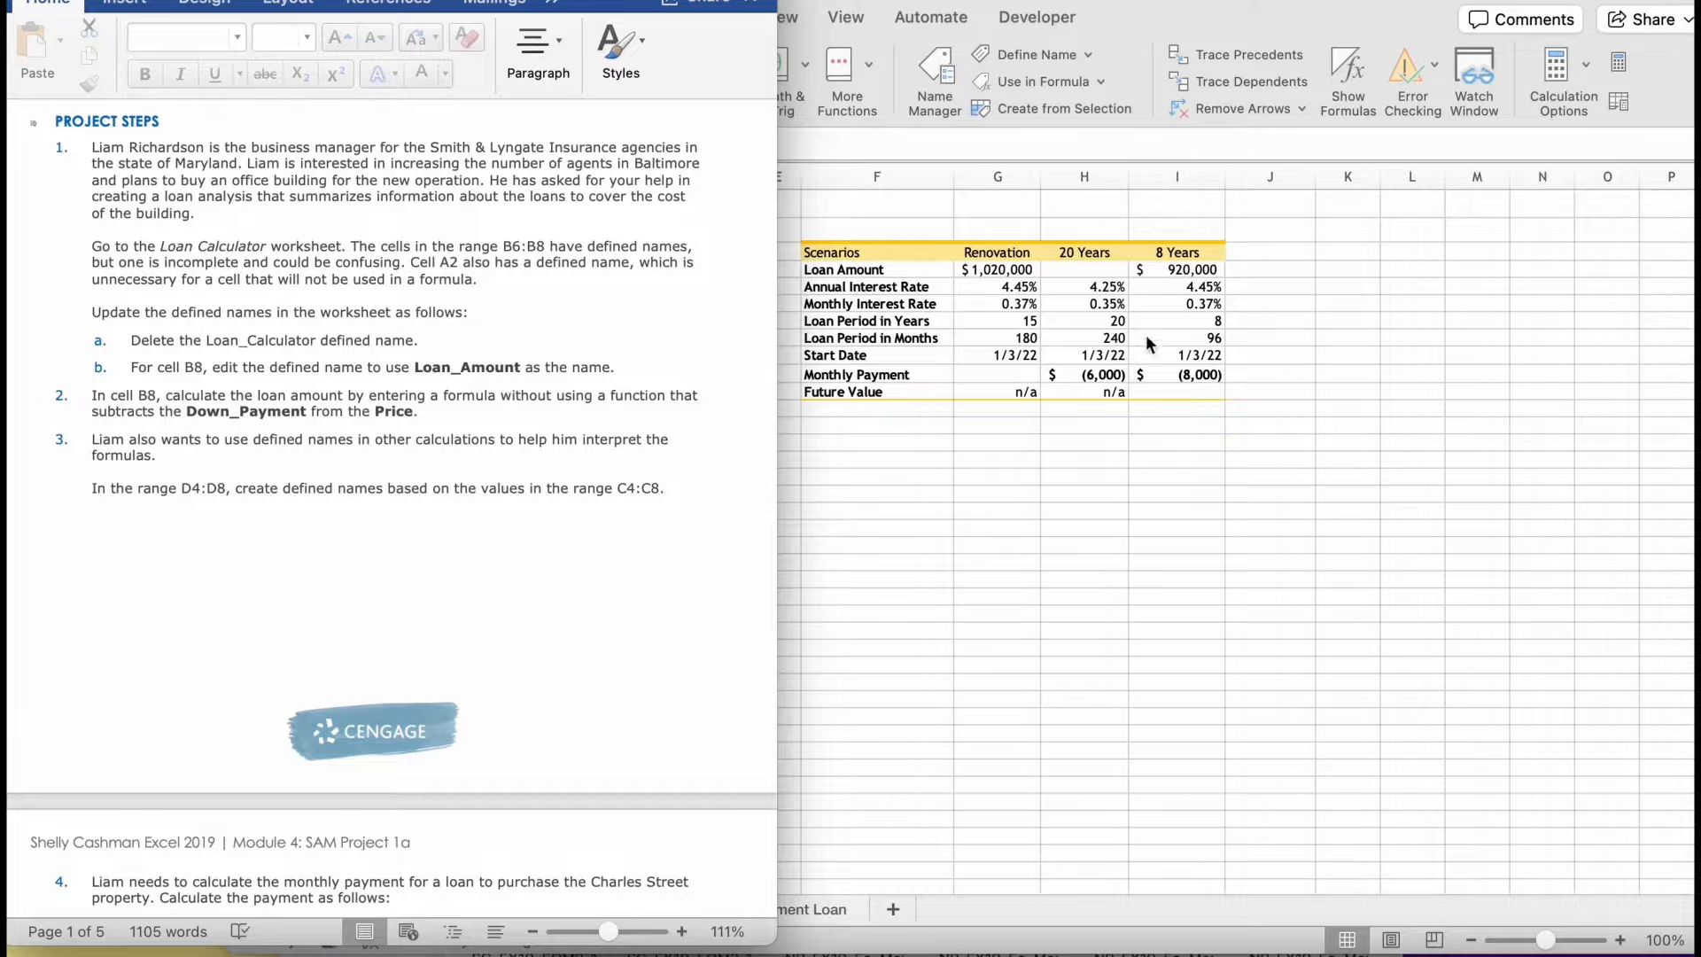
click(959, 431)
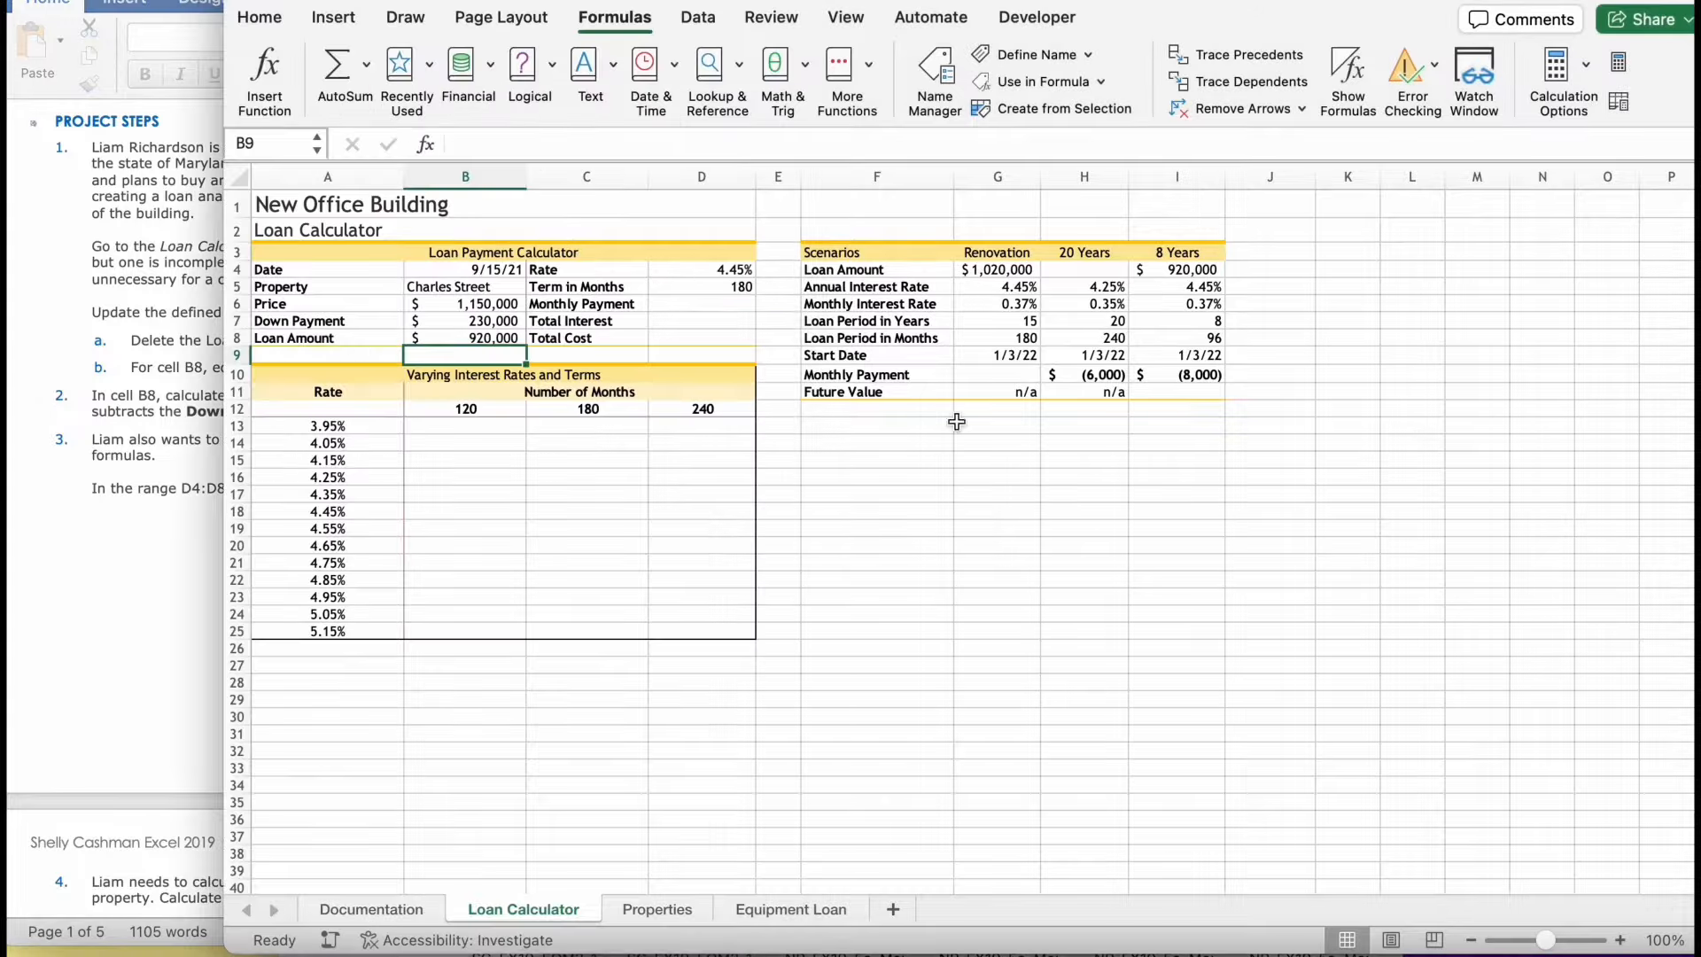
click(695, 302)
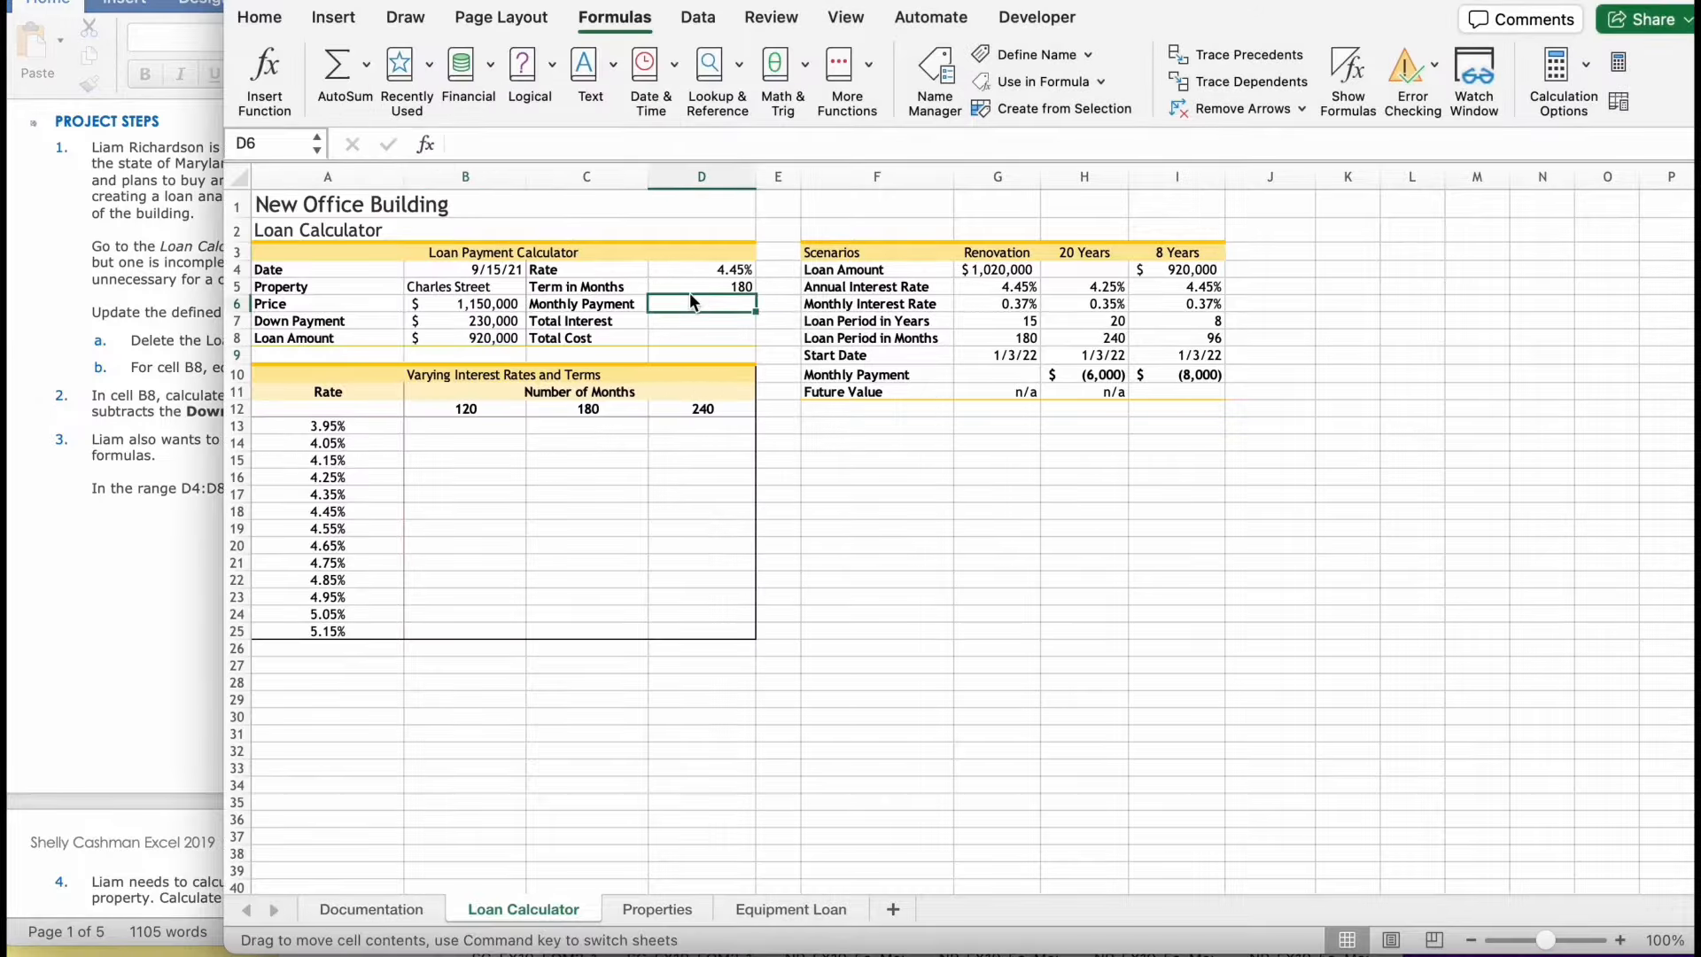
click(699, 270)
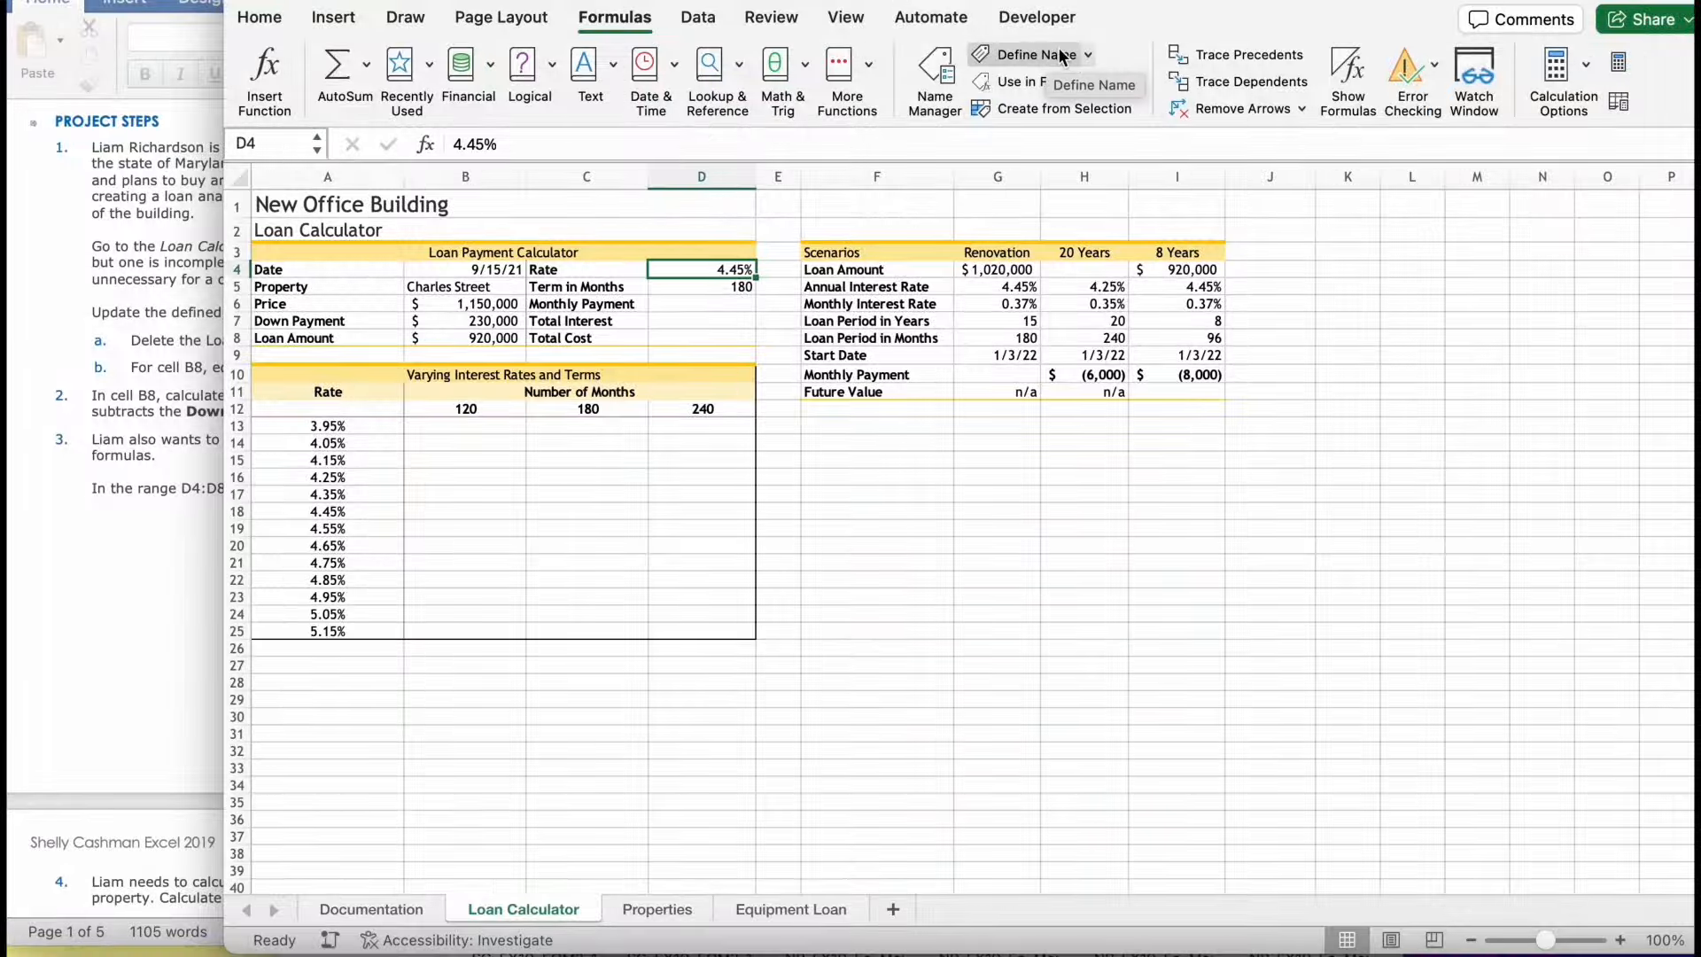
click(1027, 55)
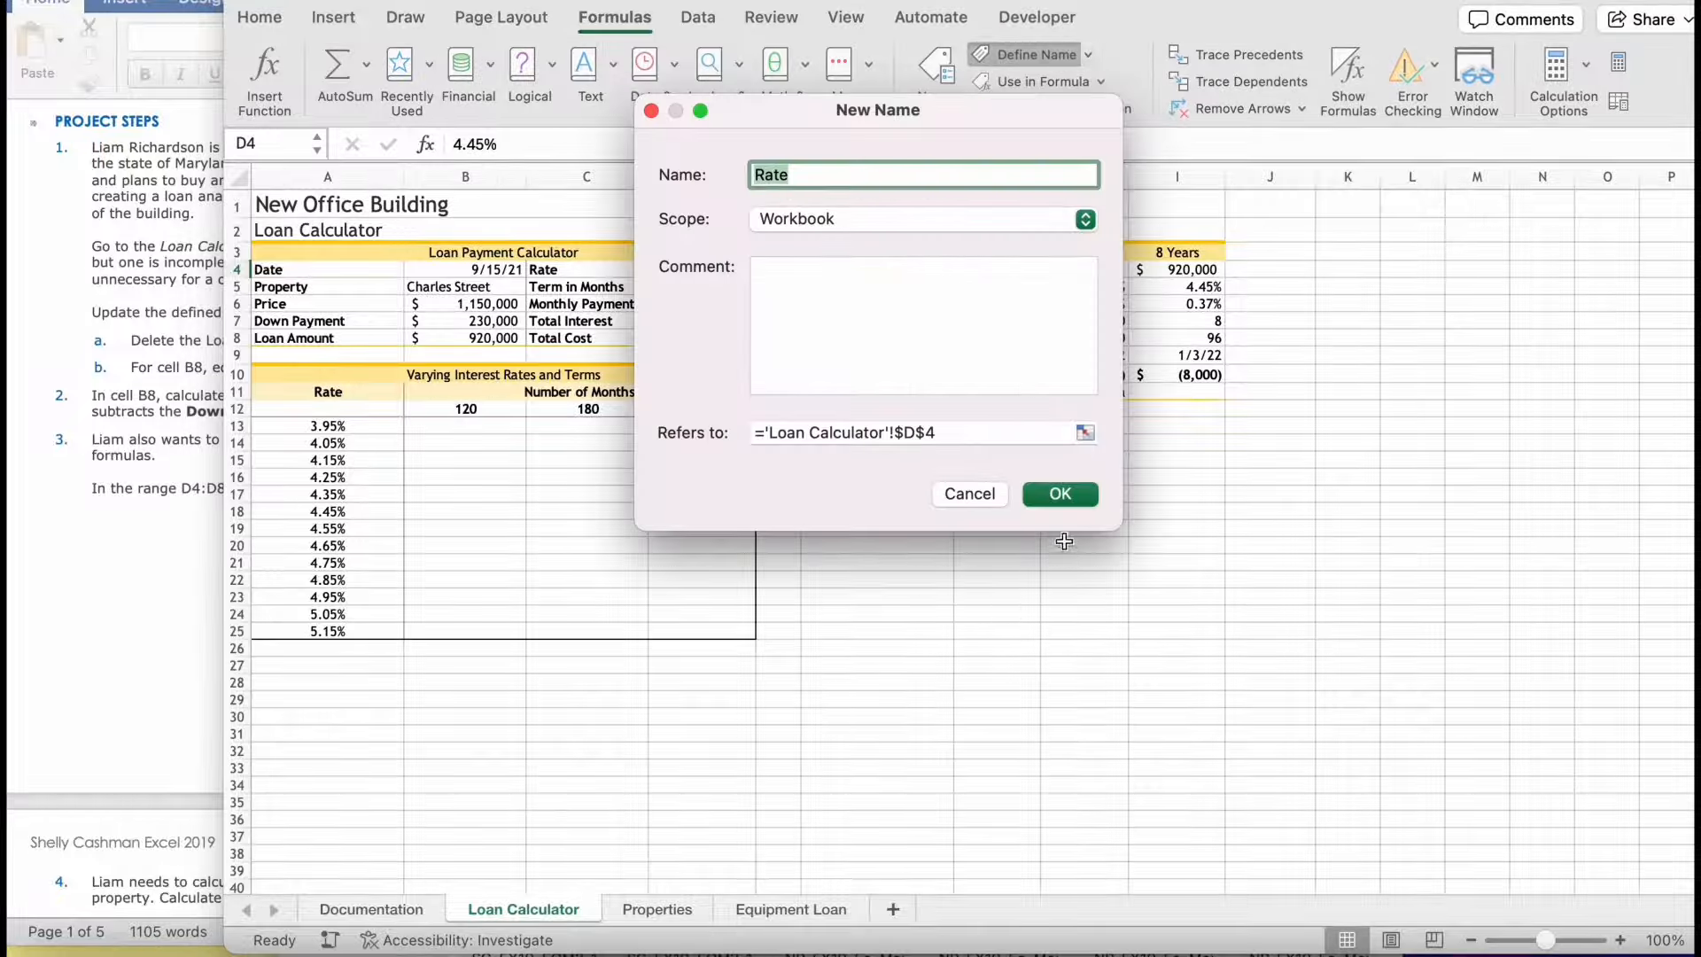
click(1056, 494)
- Define the workbook-scoped names Term_in_Months for cell D5 and Monthly_Payment for cell D6
click(701, 282)
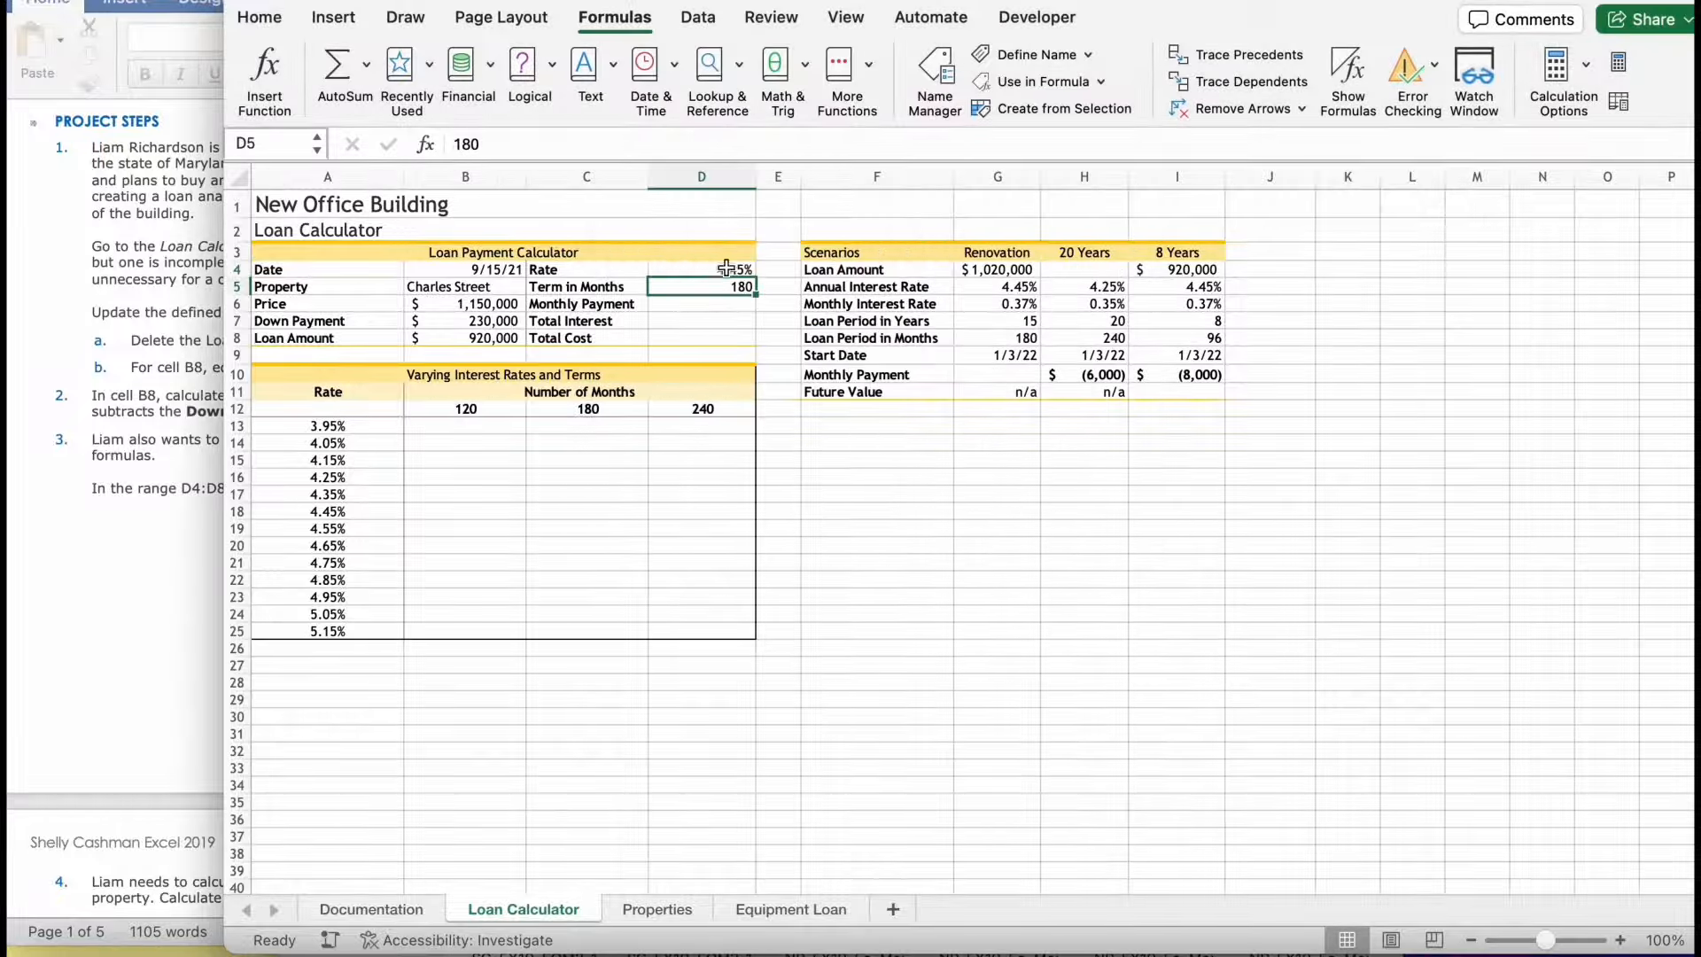
click(1032, 55)
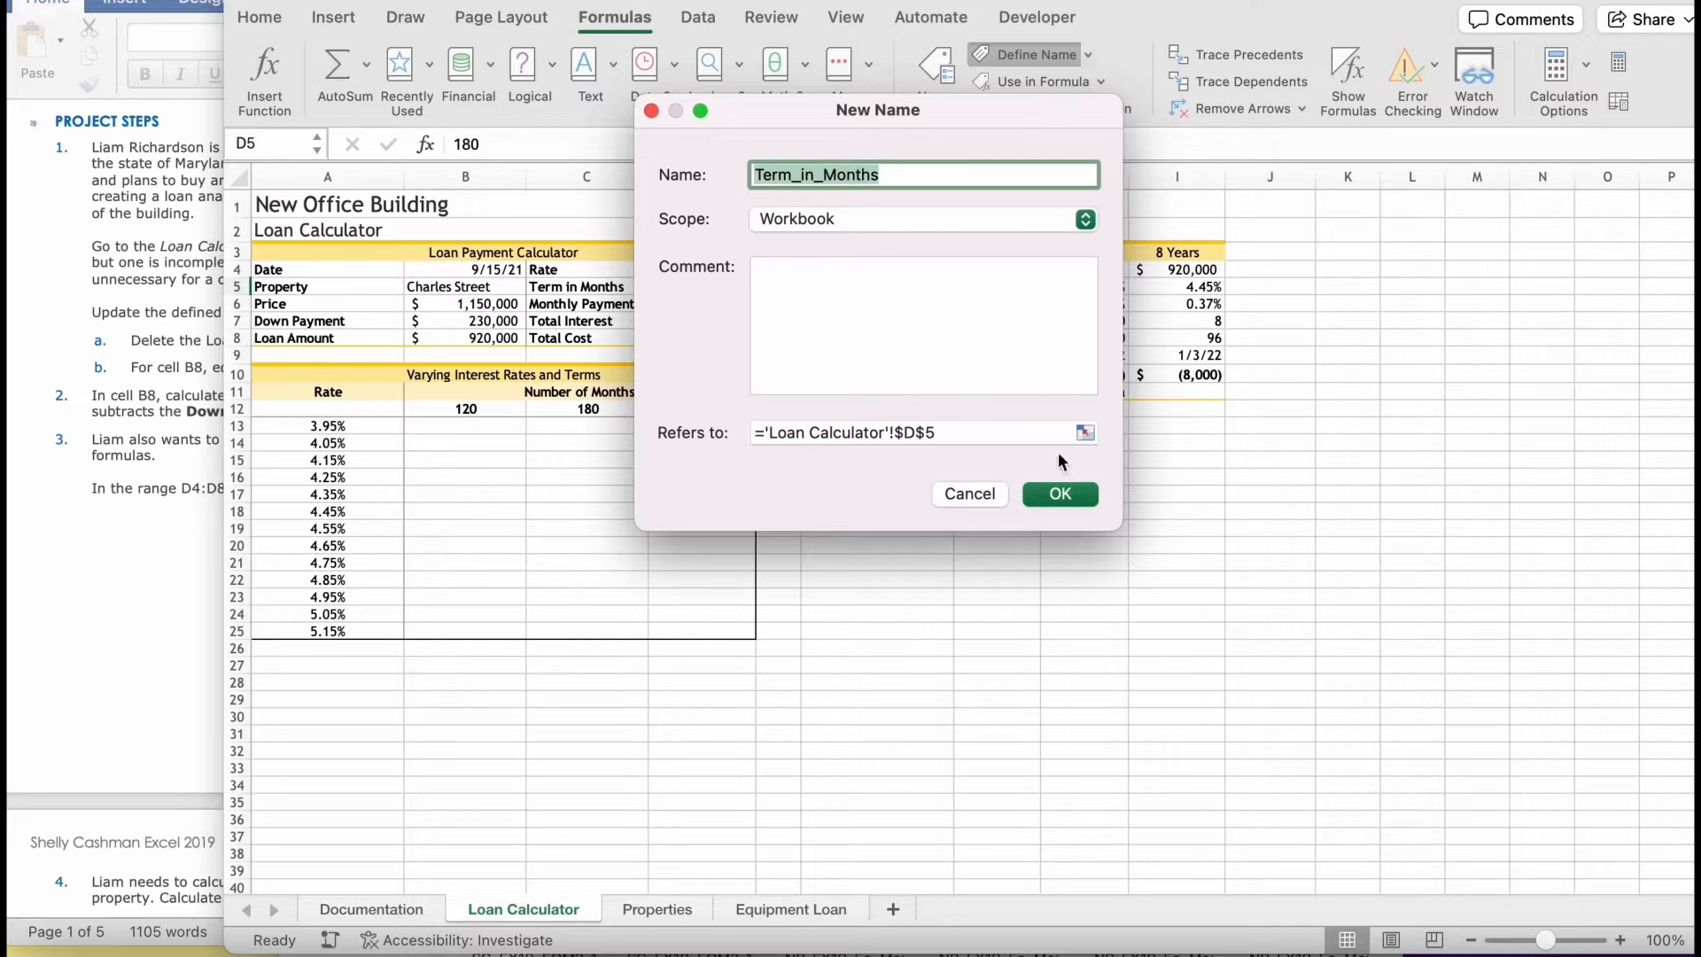
click(1061, 494)
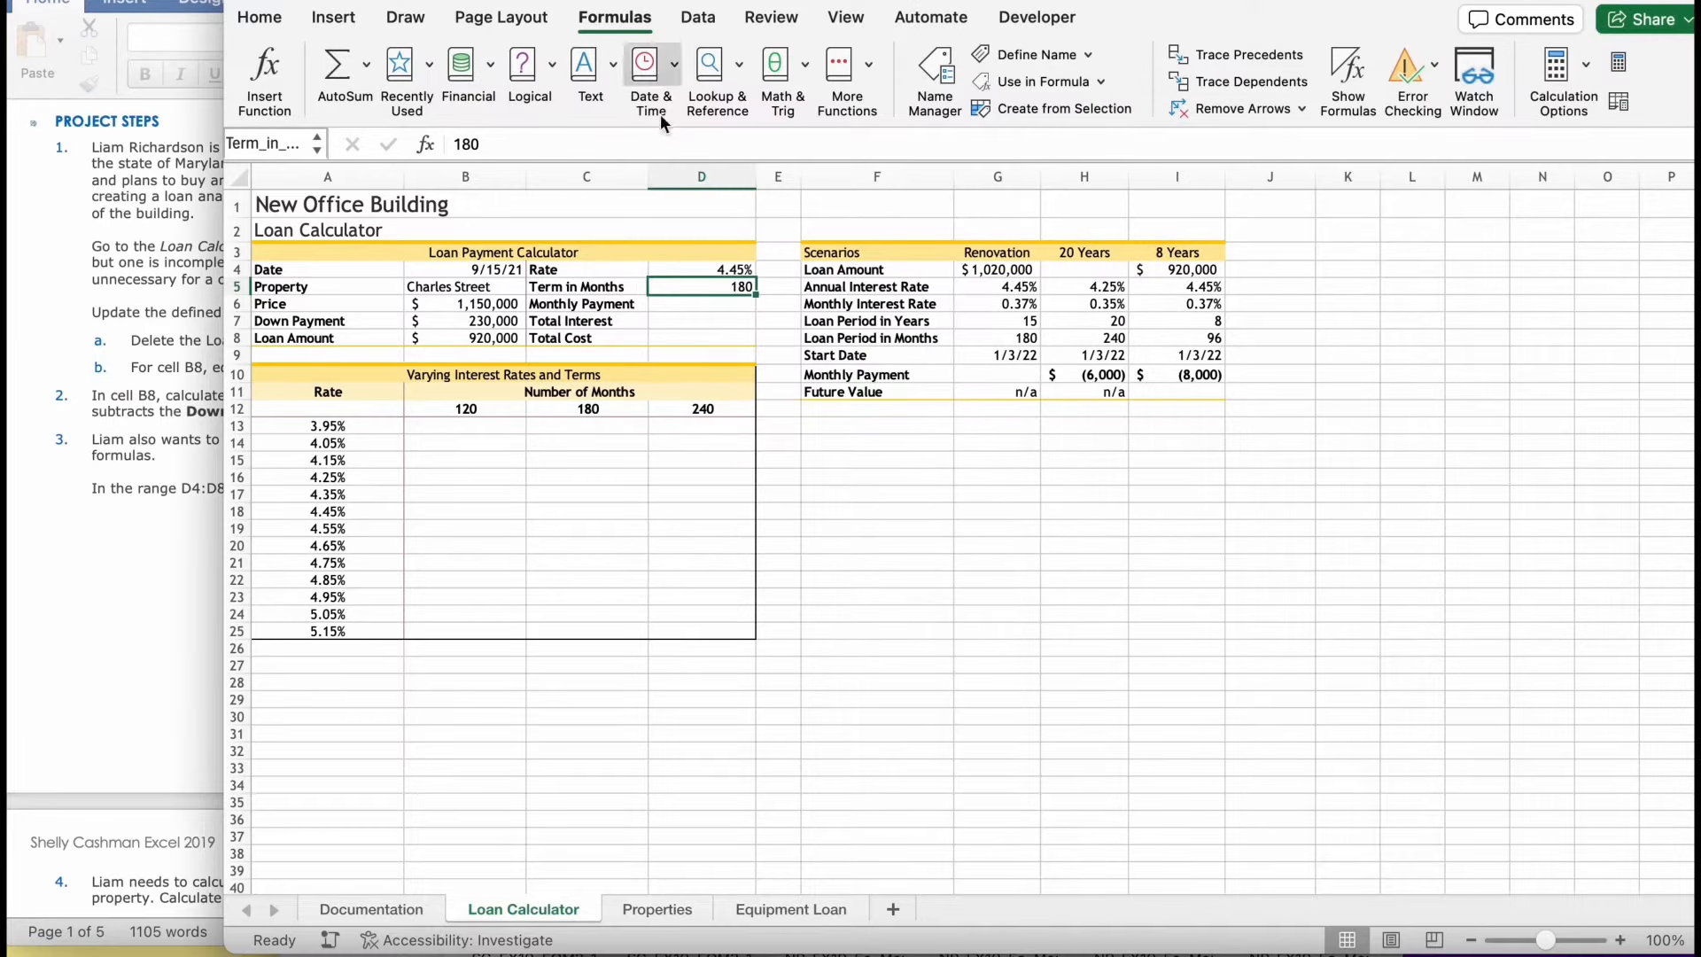
click(717, 305)
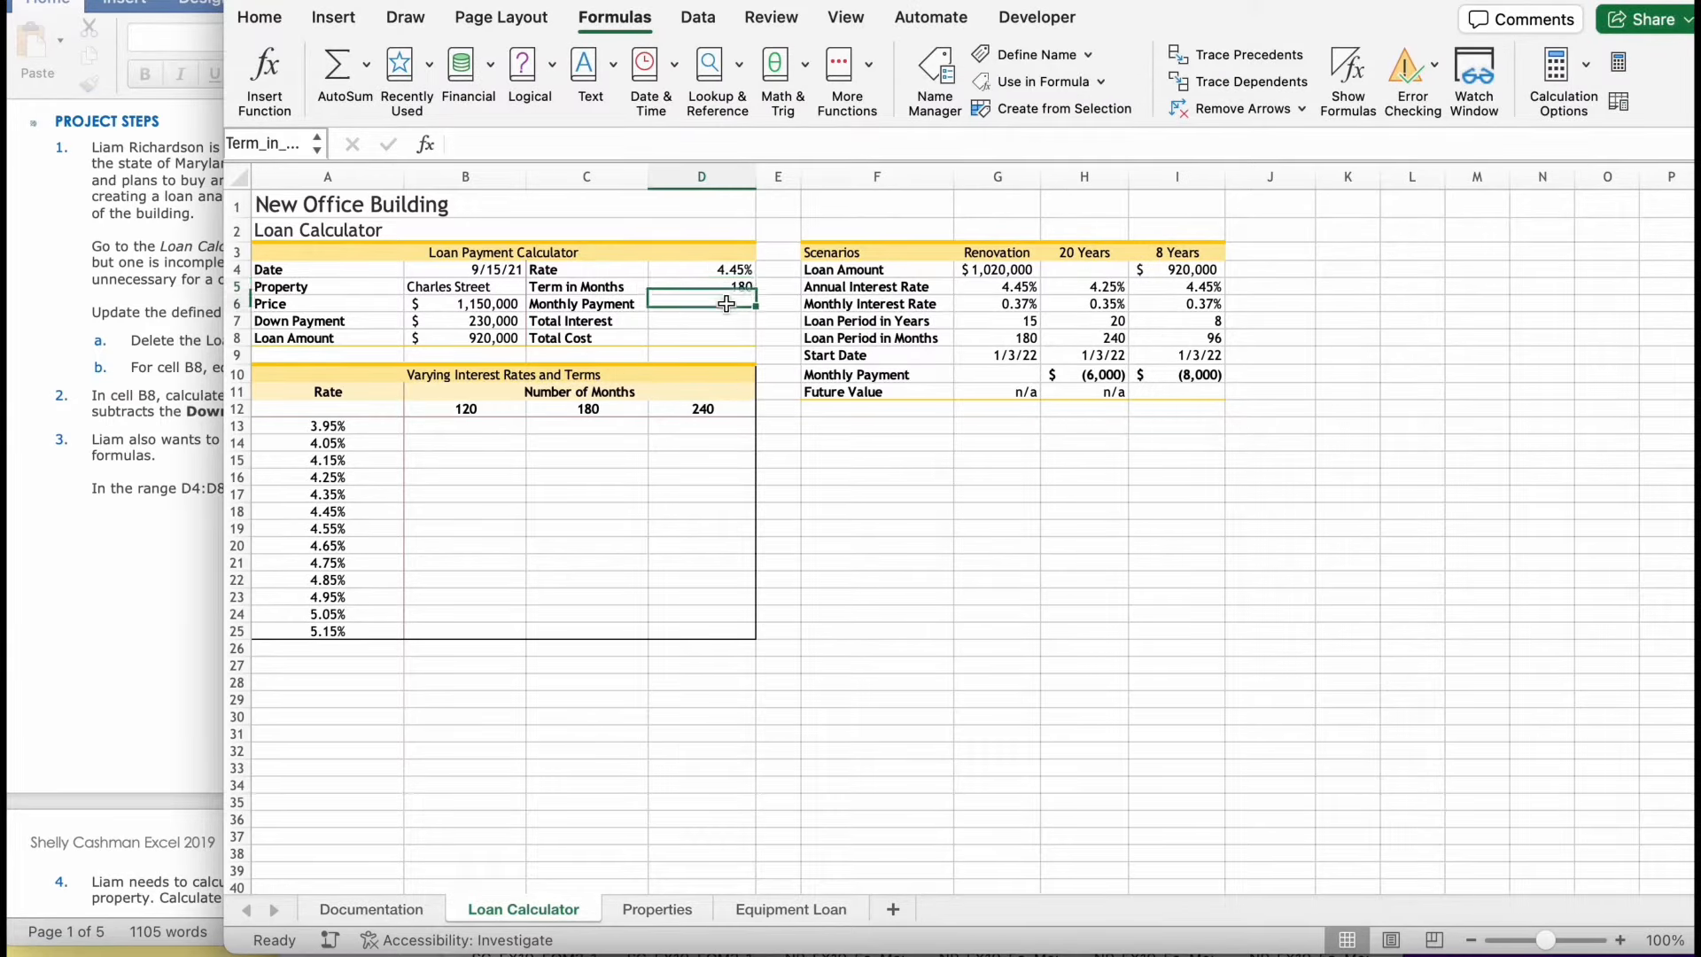
click(1057, 55)
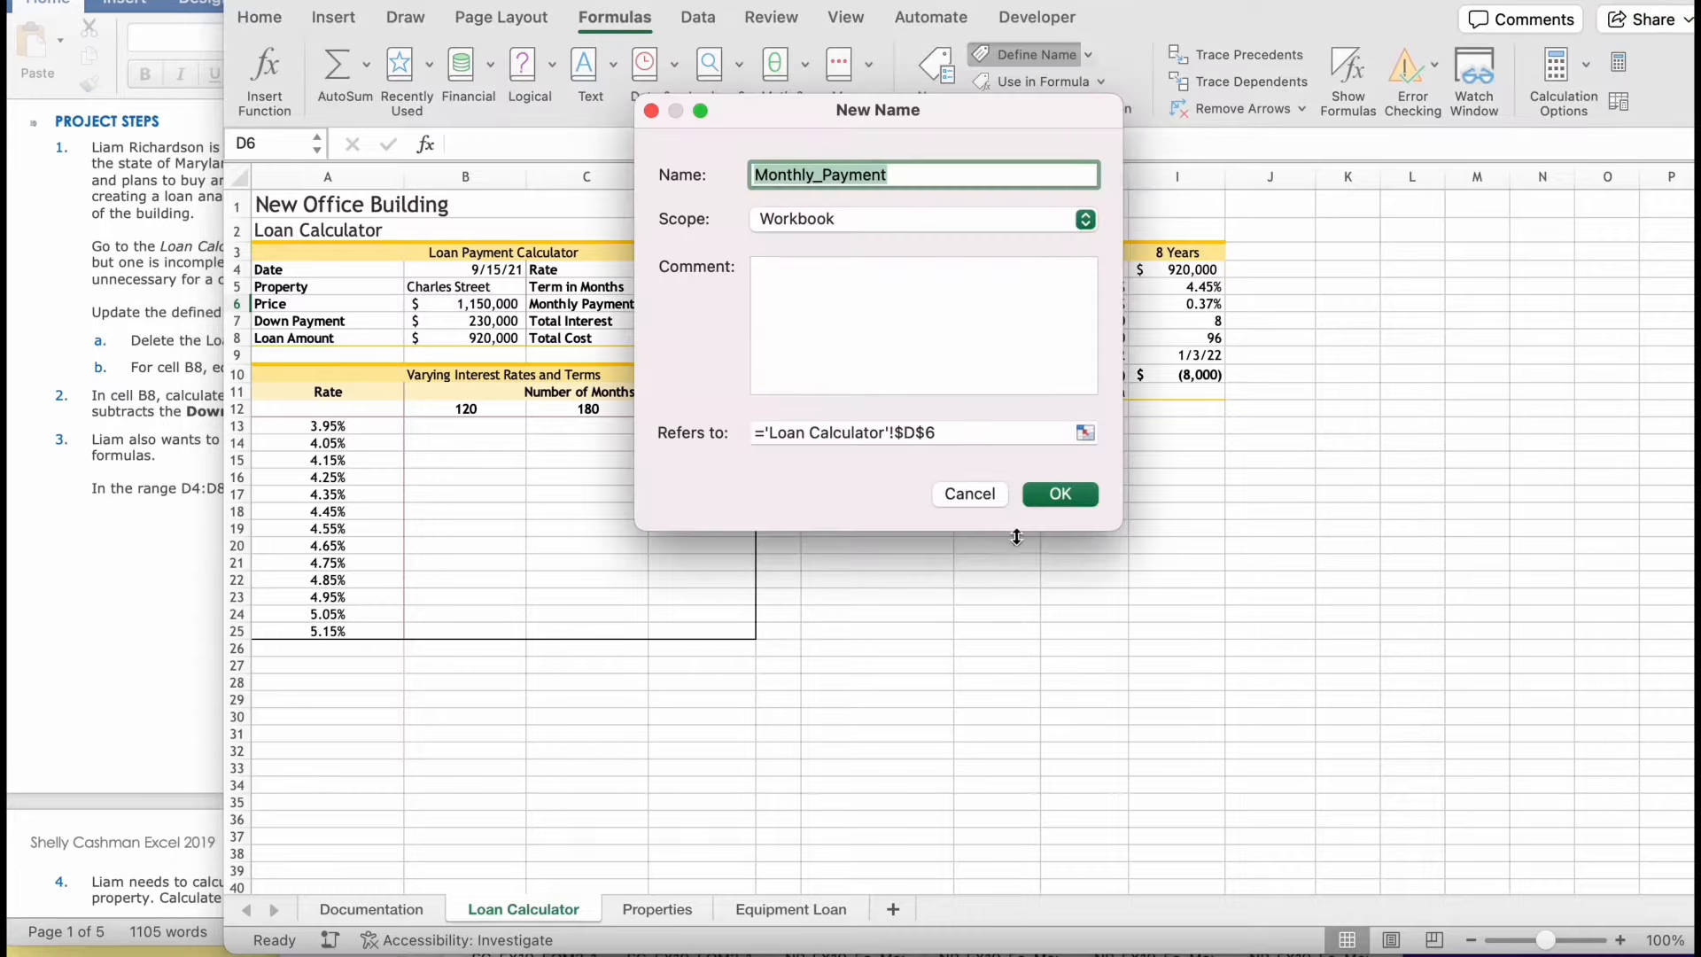
click(1063, 496)
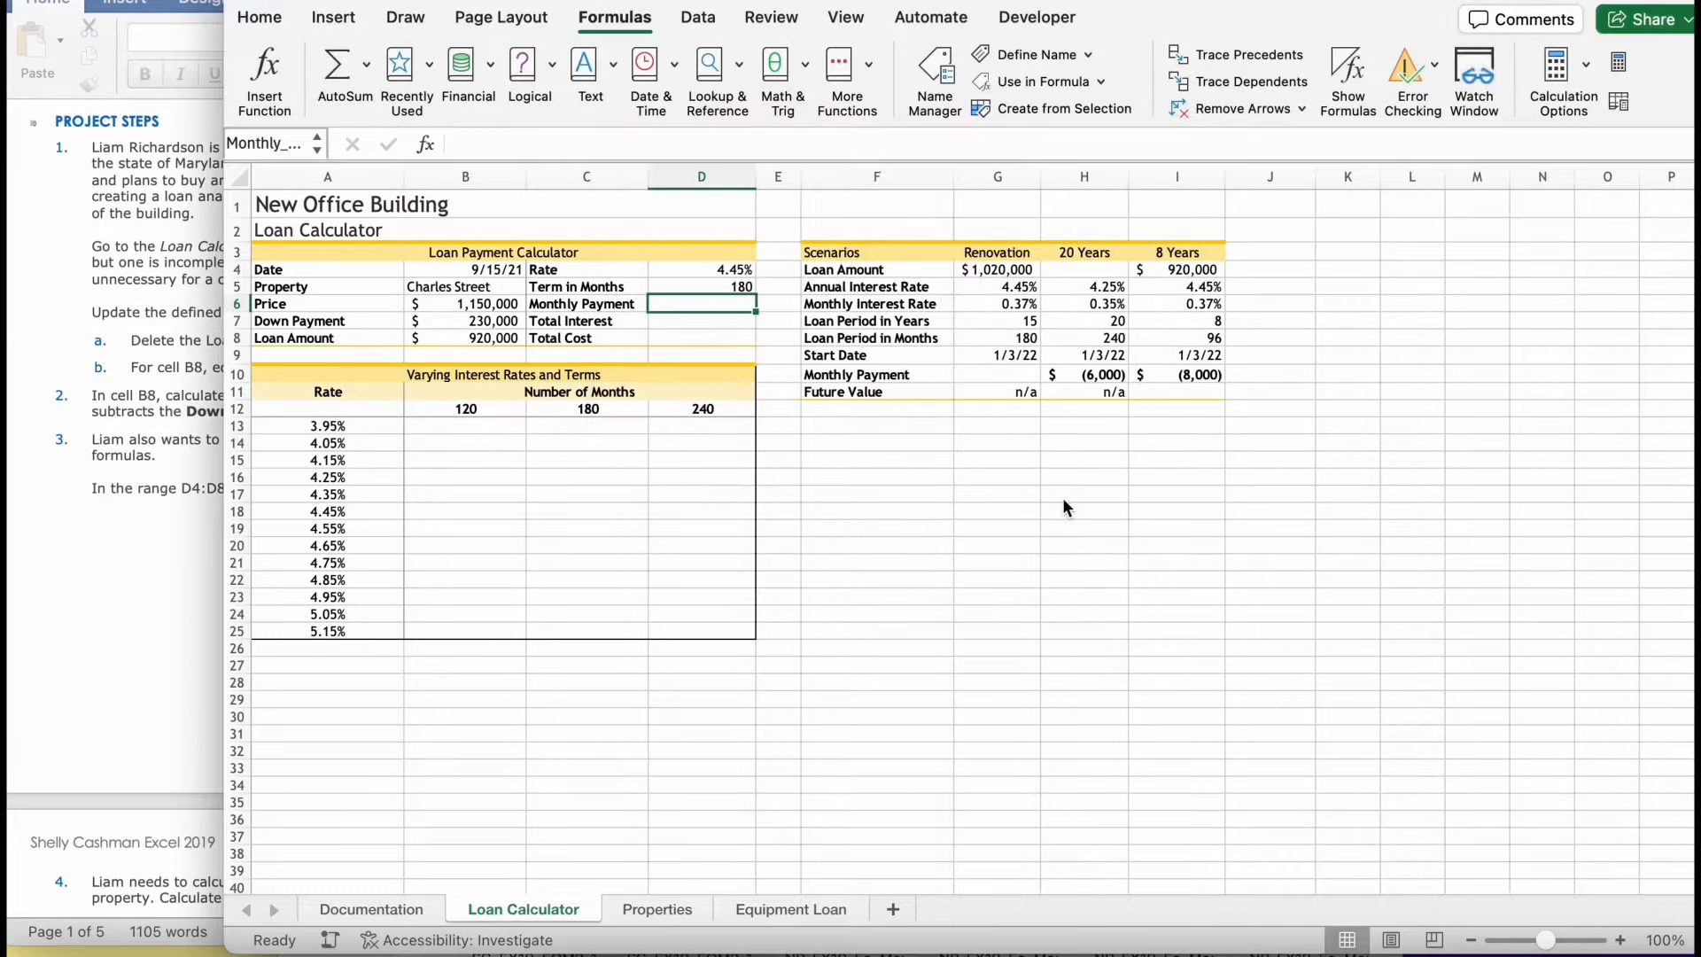
- Define the workbook-scoped names Total_Interest for cell D7 and Total_Cost for cell D8
click(722, 322)
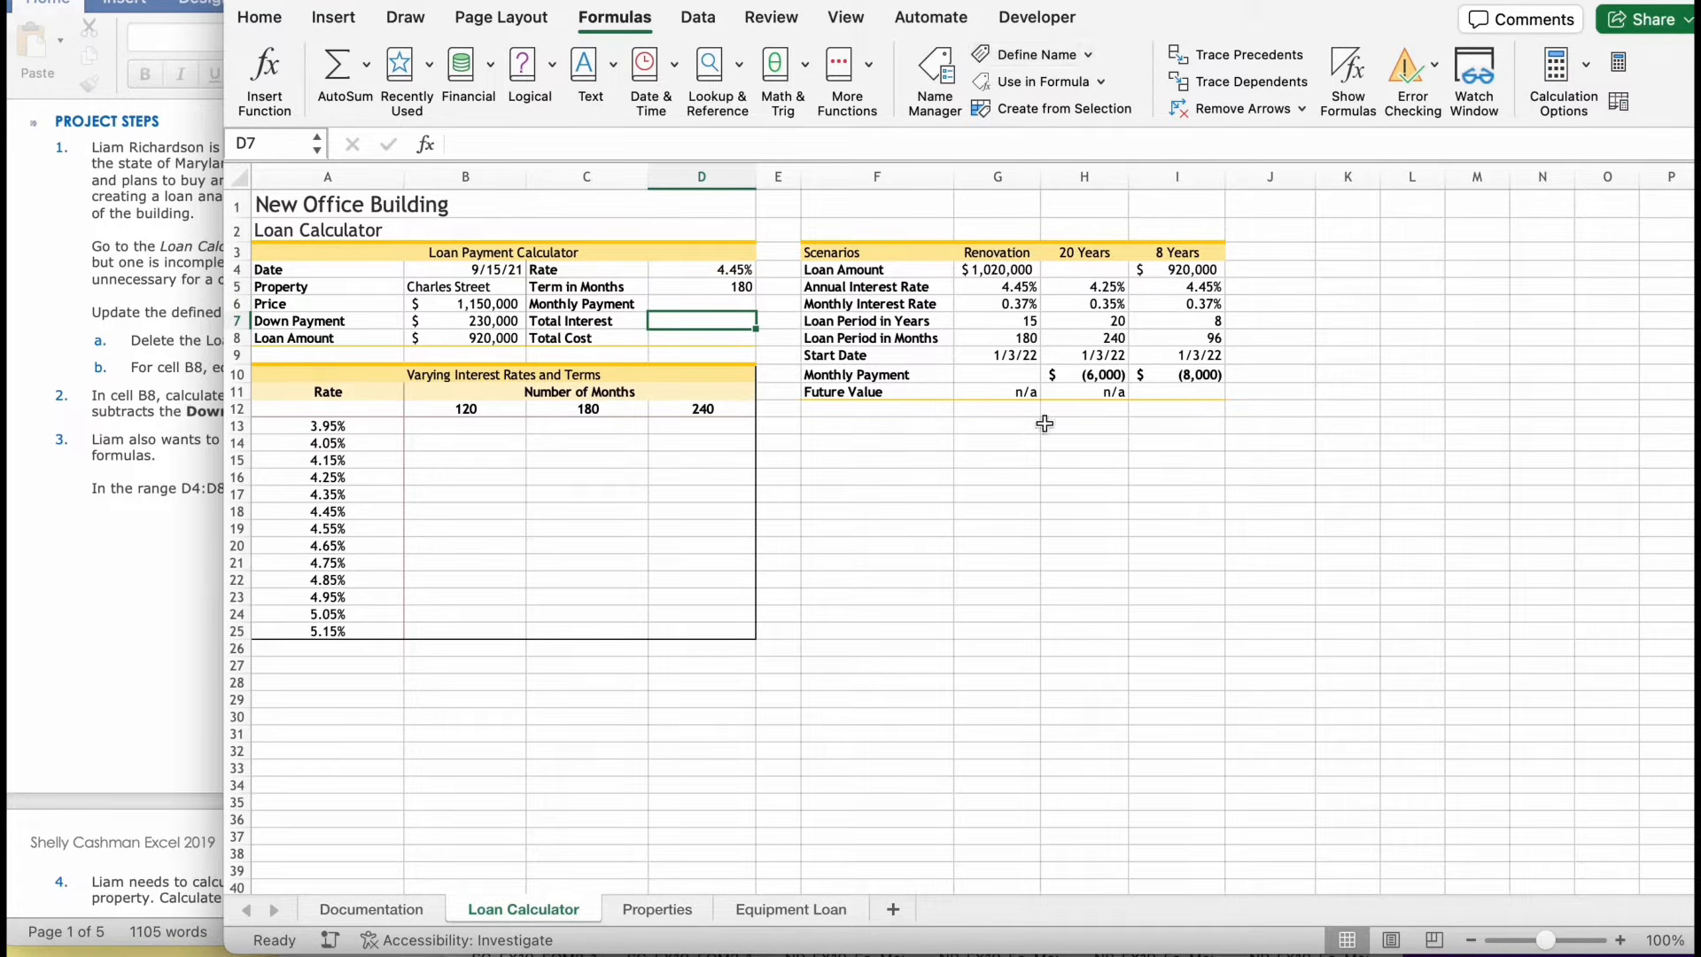
click(1011, 55)
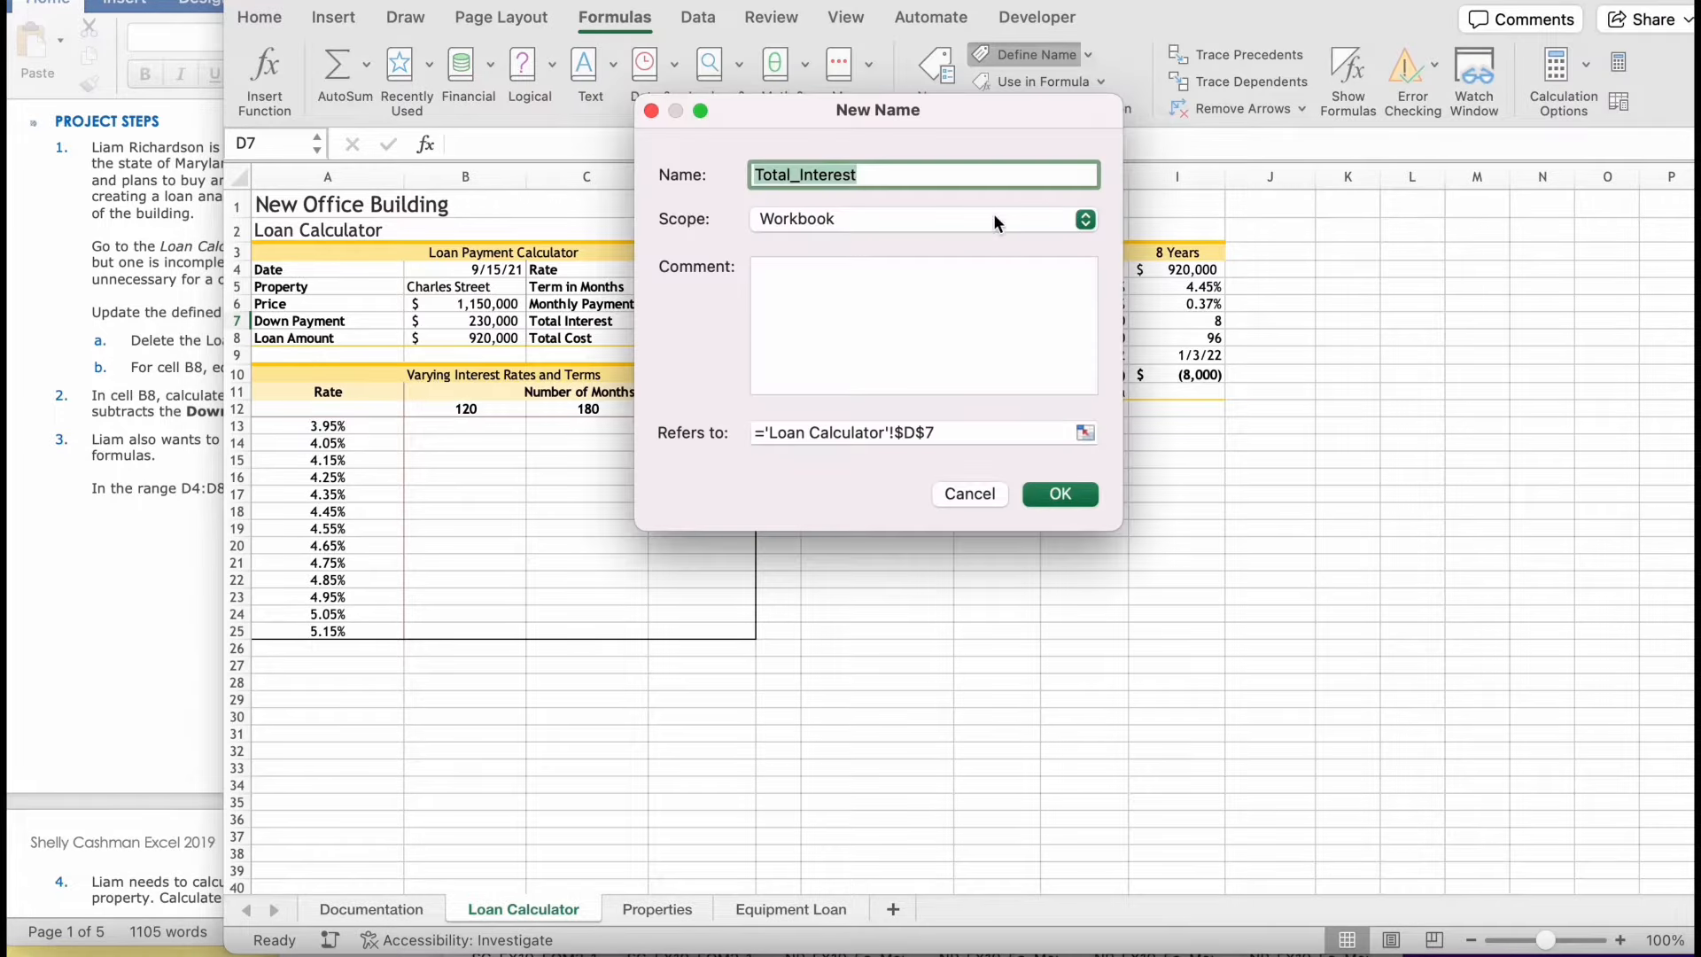
click(1056, 496)
click(724, 338)
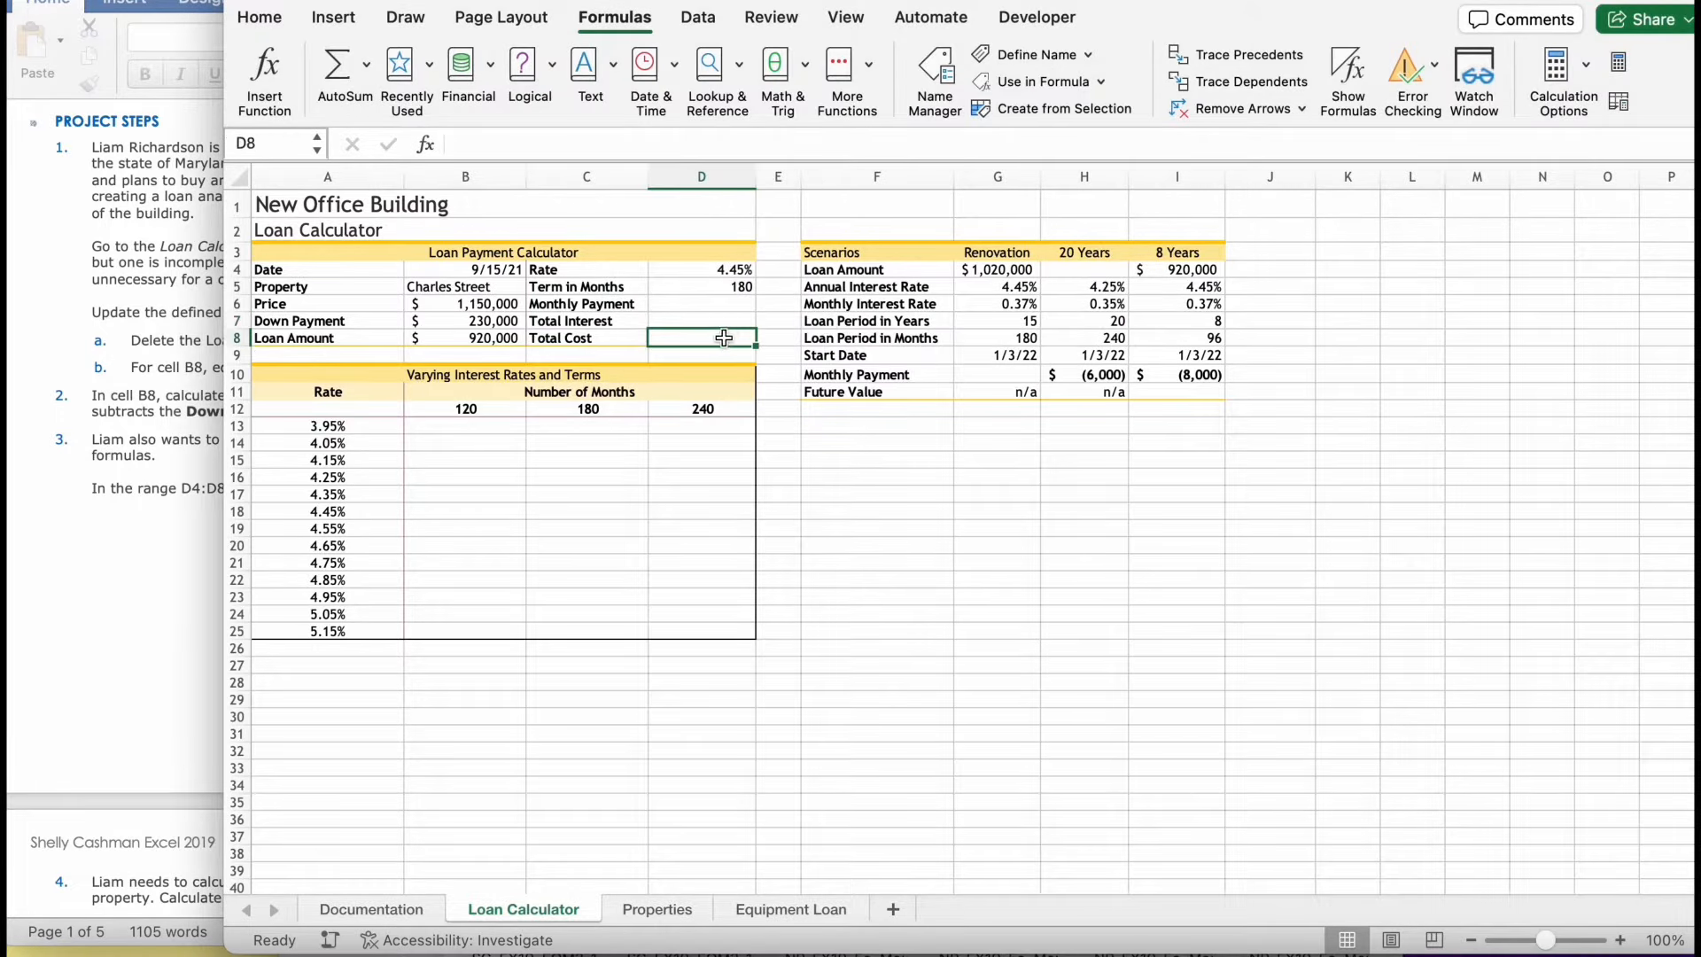
click(1034, 54)
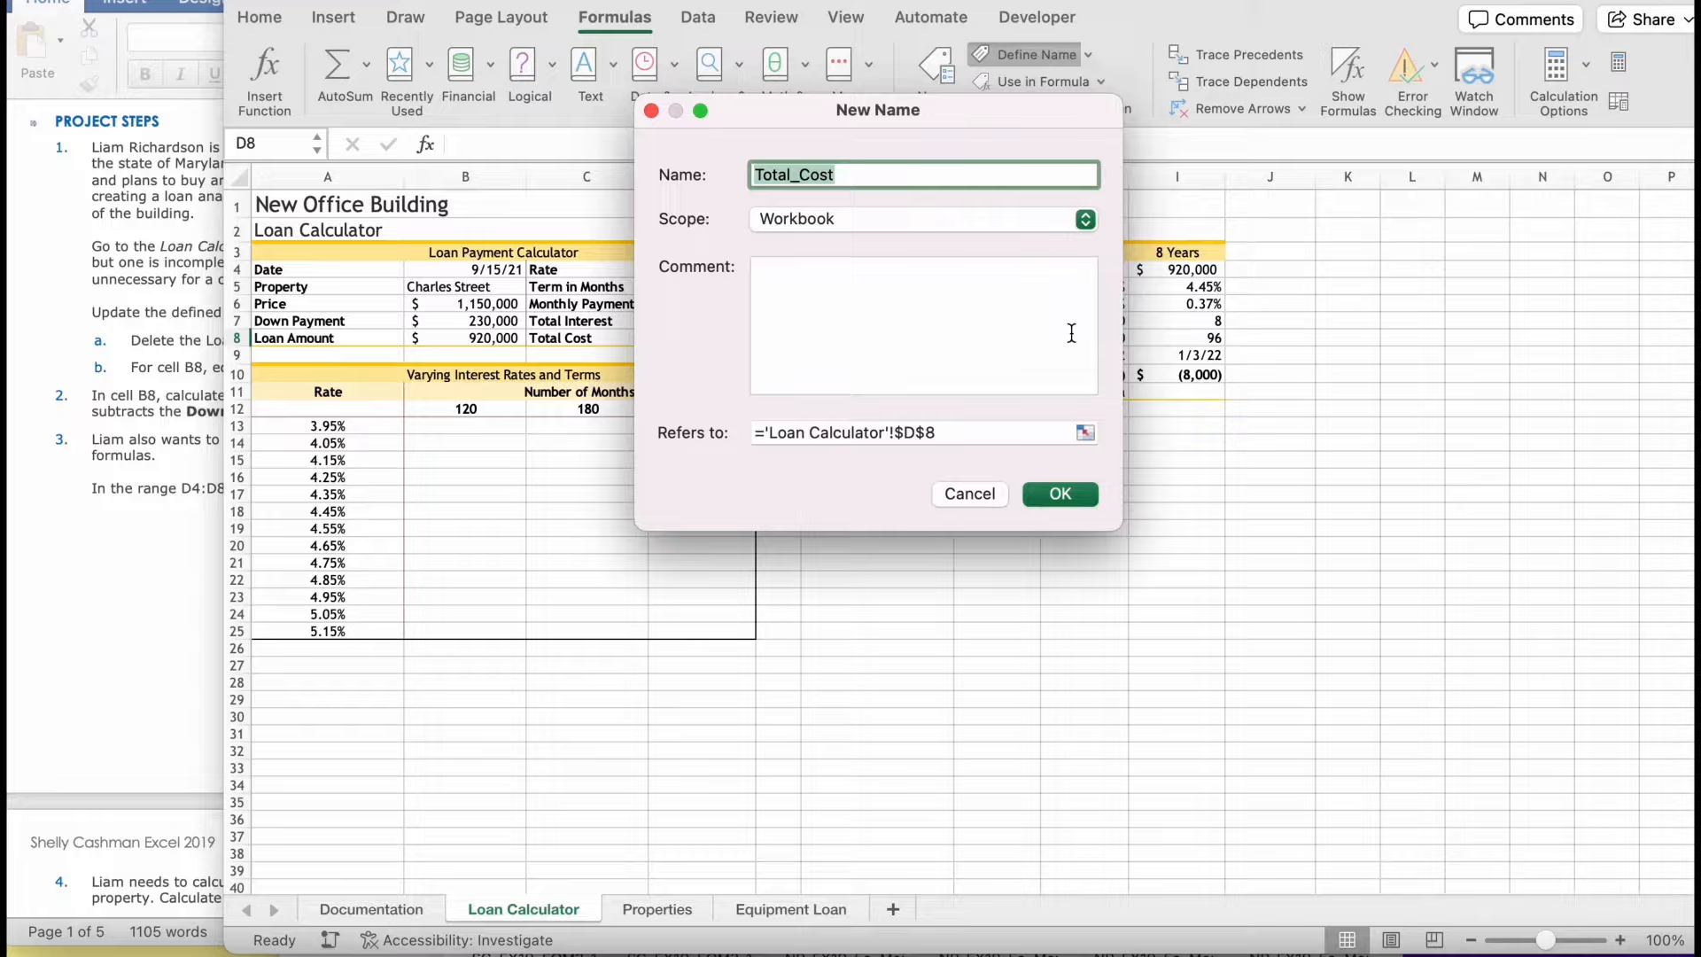
click(1081, 487)
- Check the defined names of cells D4 through D8 one by one
click(731, 272)
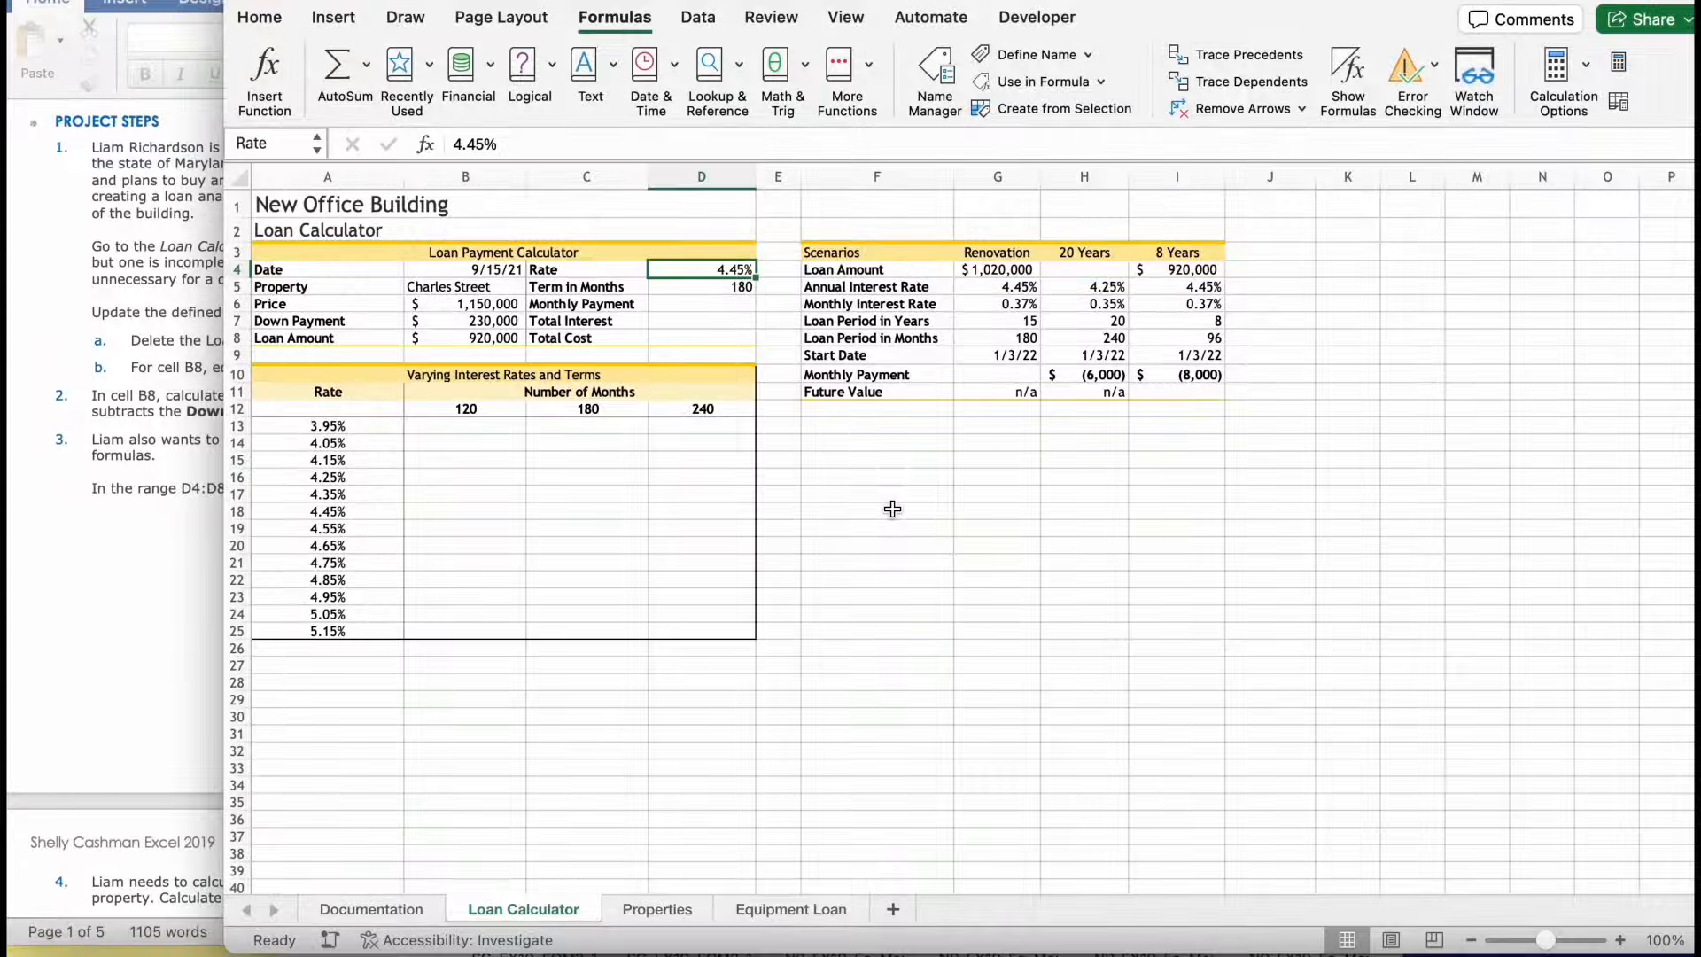
key(Down)
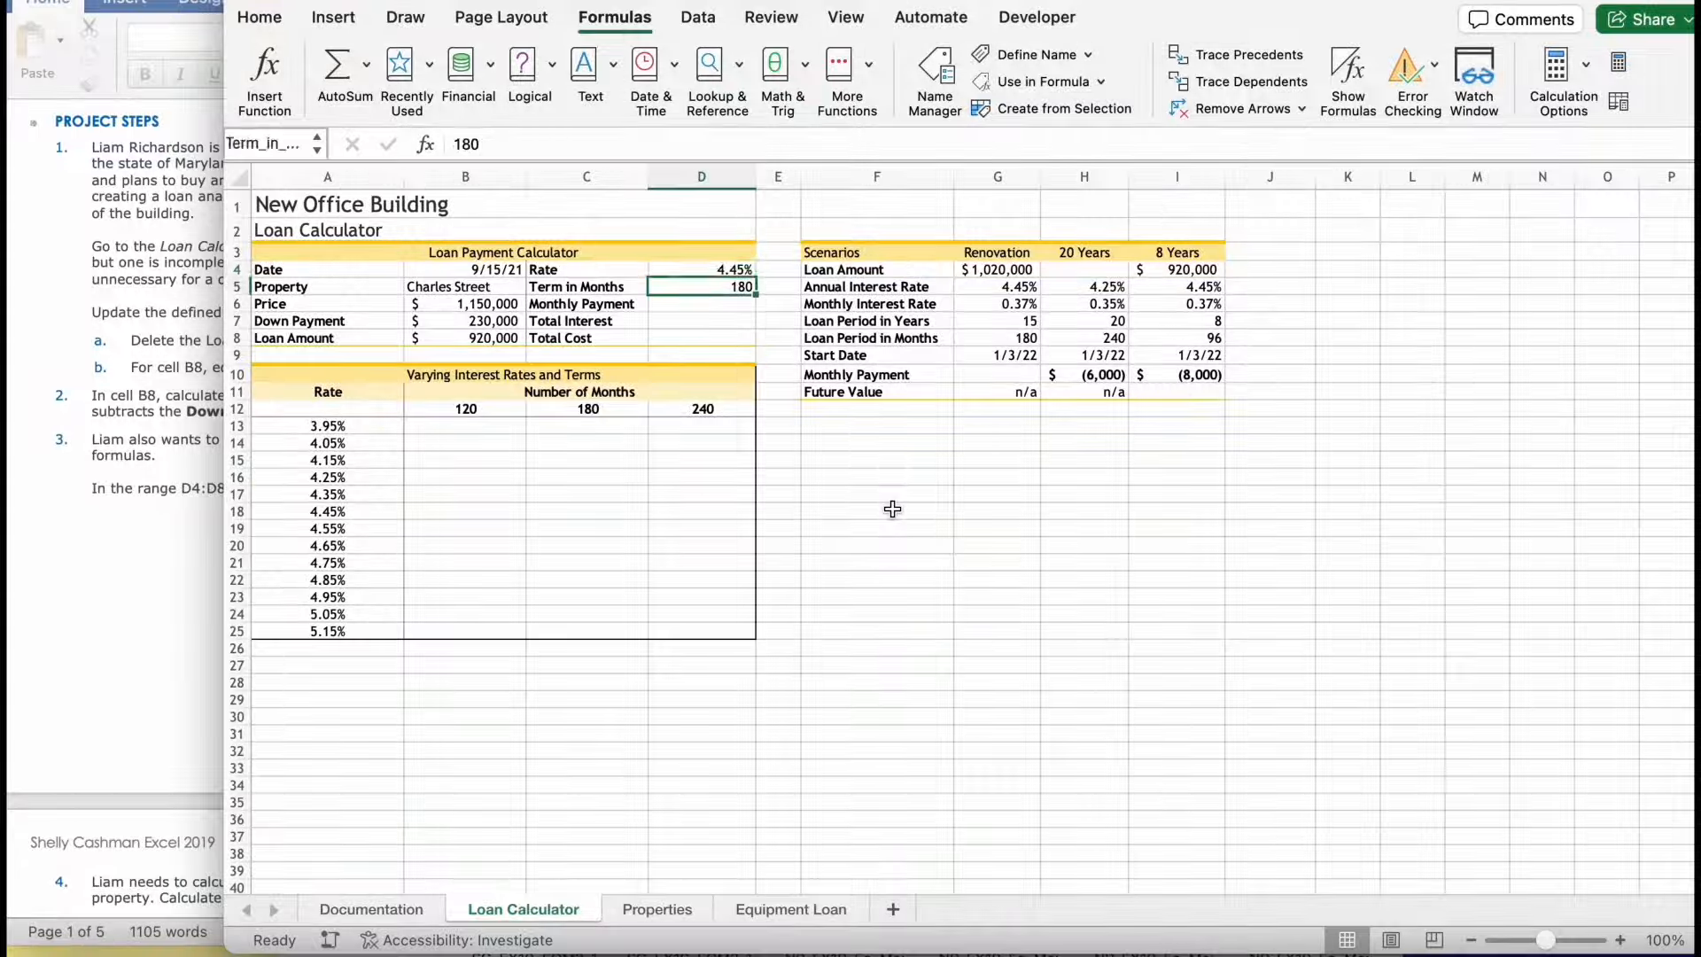
key(Down)
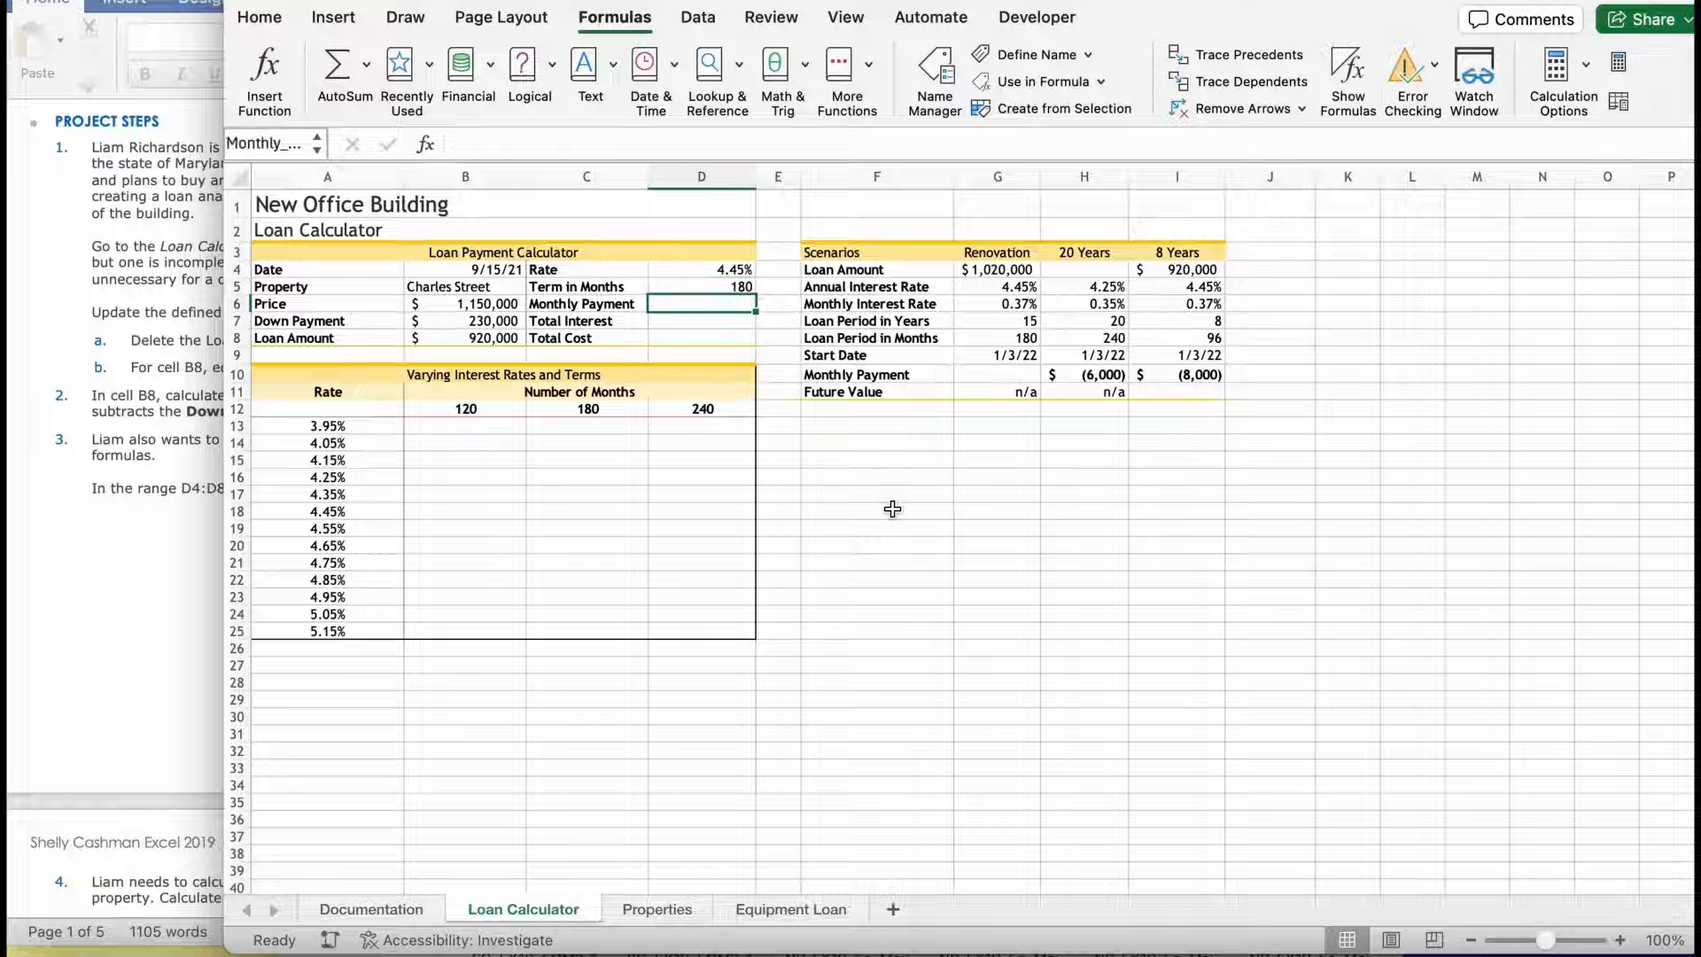
key(Down)
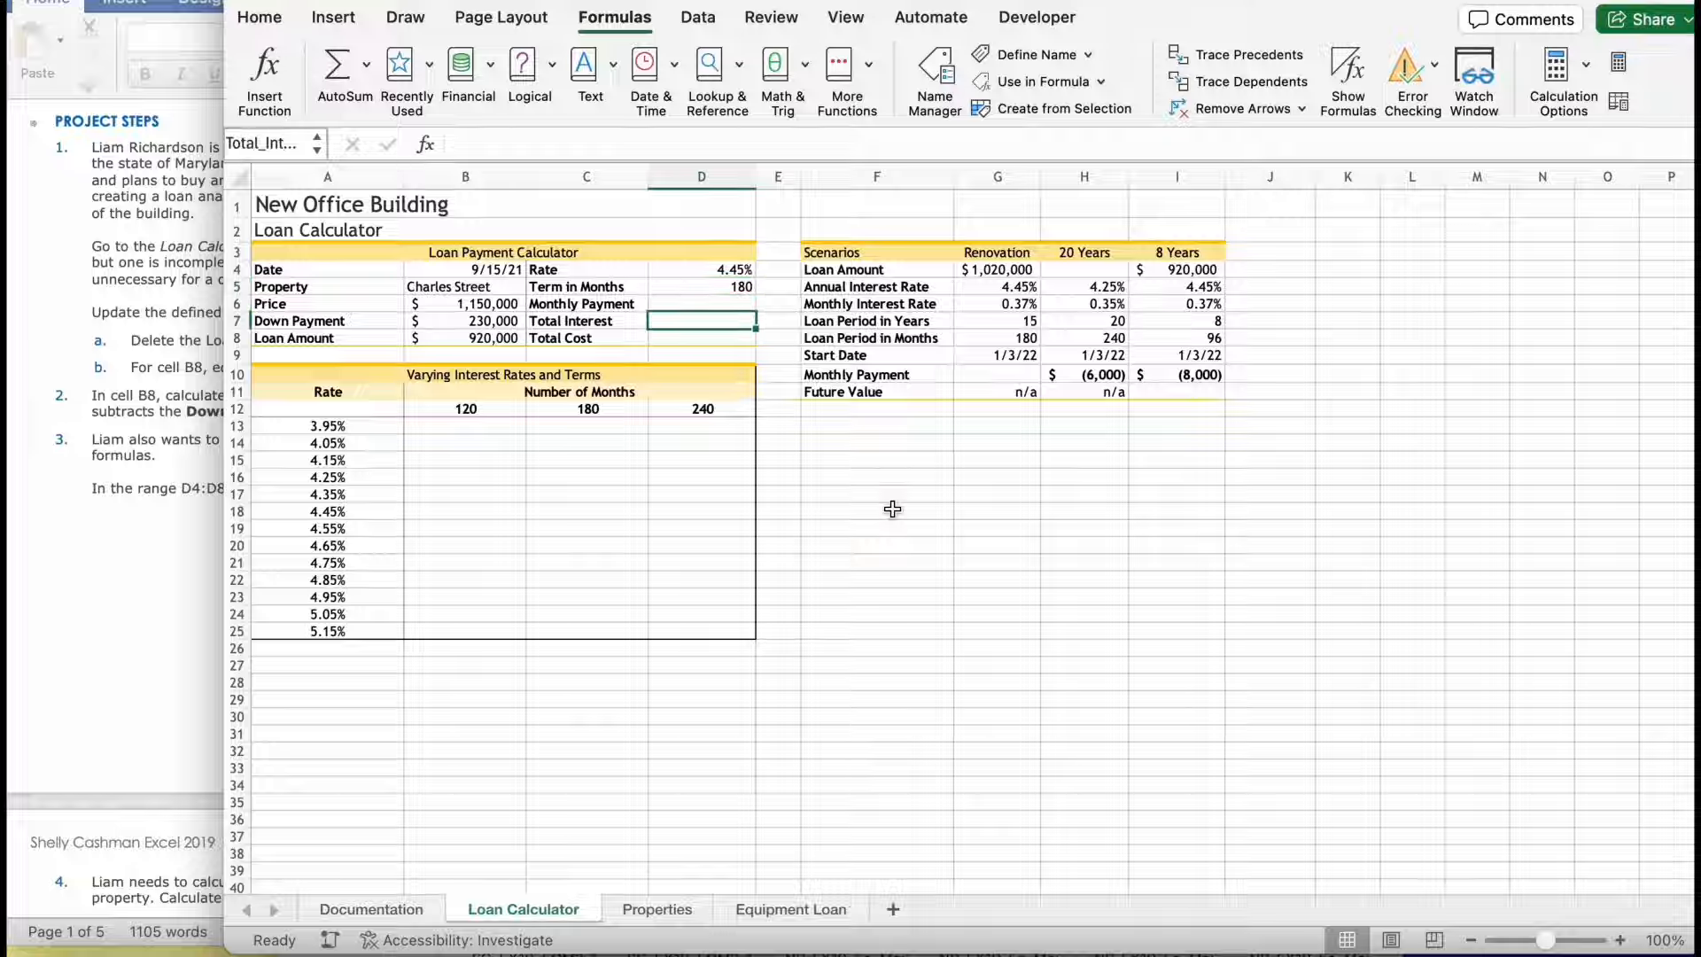
key(Down)
- Consult step 4 of the Word instructions and start a PMT function formula in cell D6 of the Loan Calculator worksheet
click(220, 592)
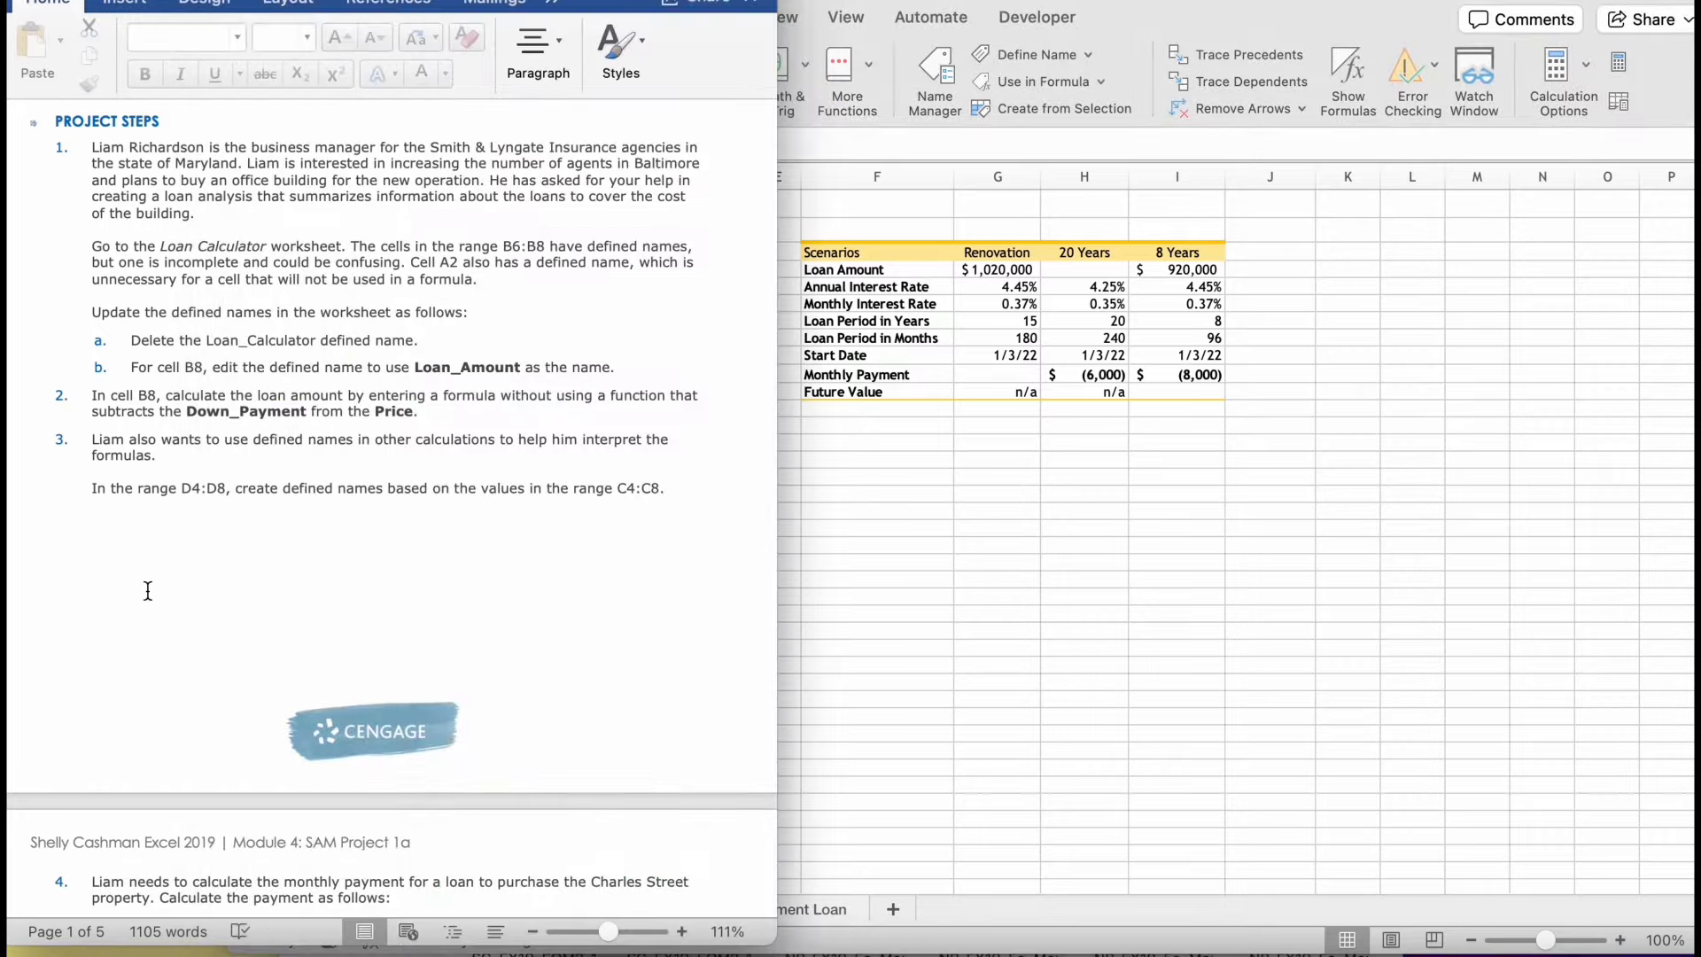
scroll(146, 591, down, 10)
scroll(147, 589, down, 3)
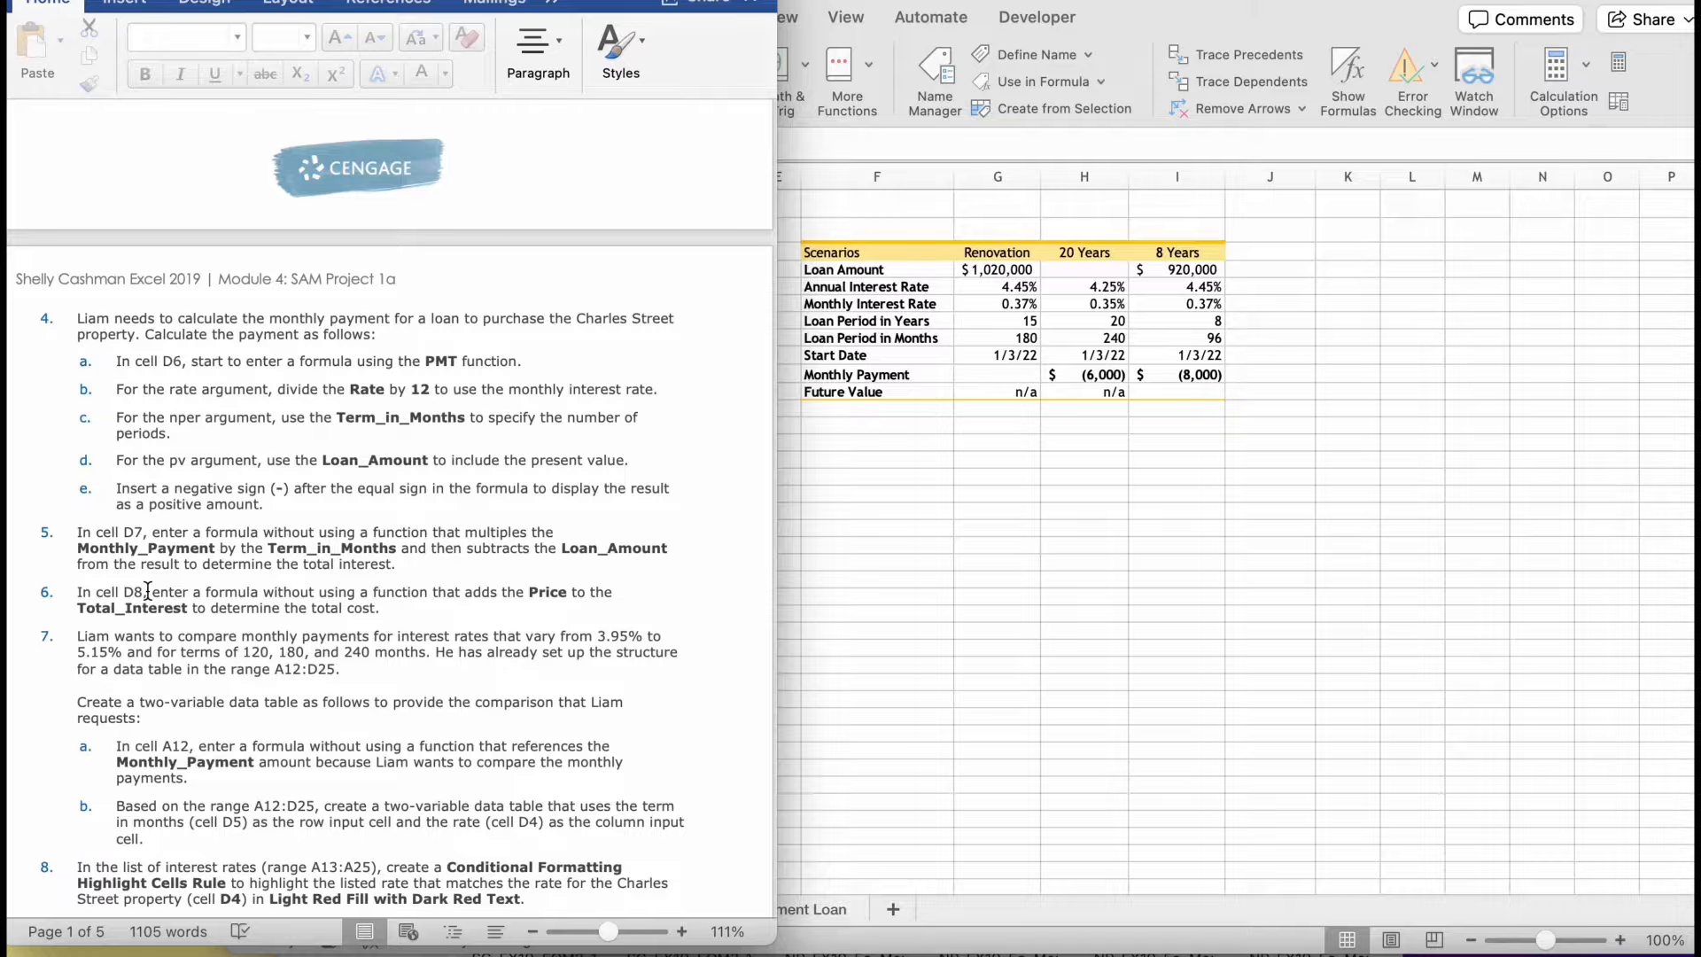
click(912, 397)
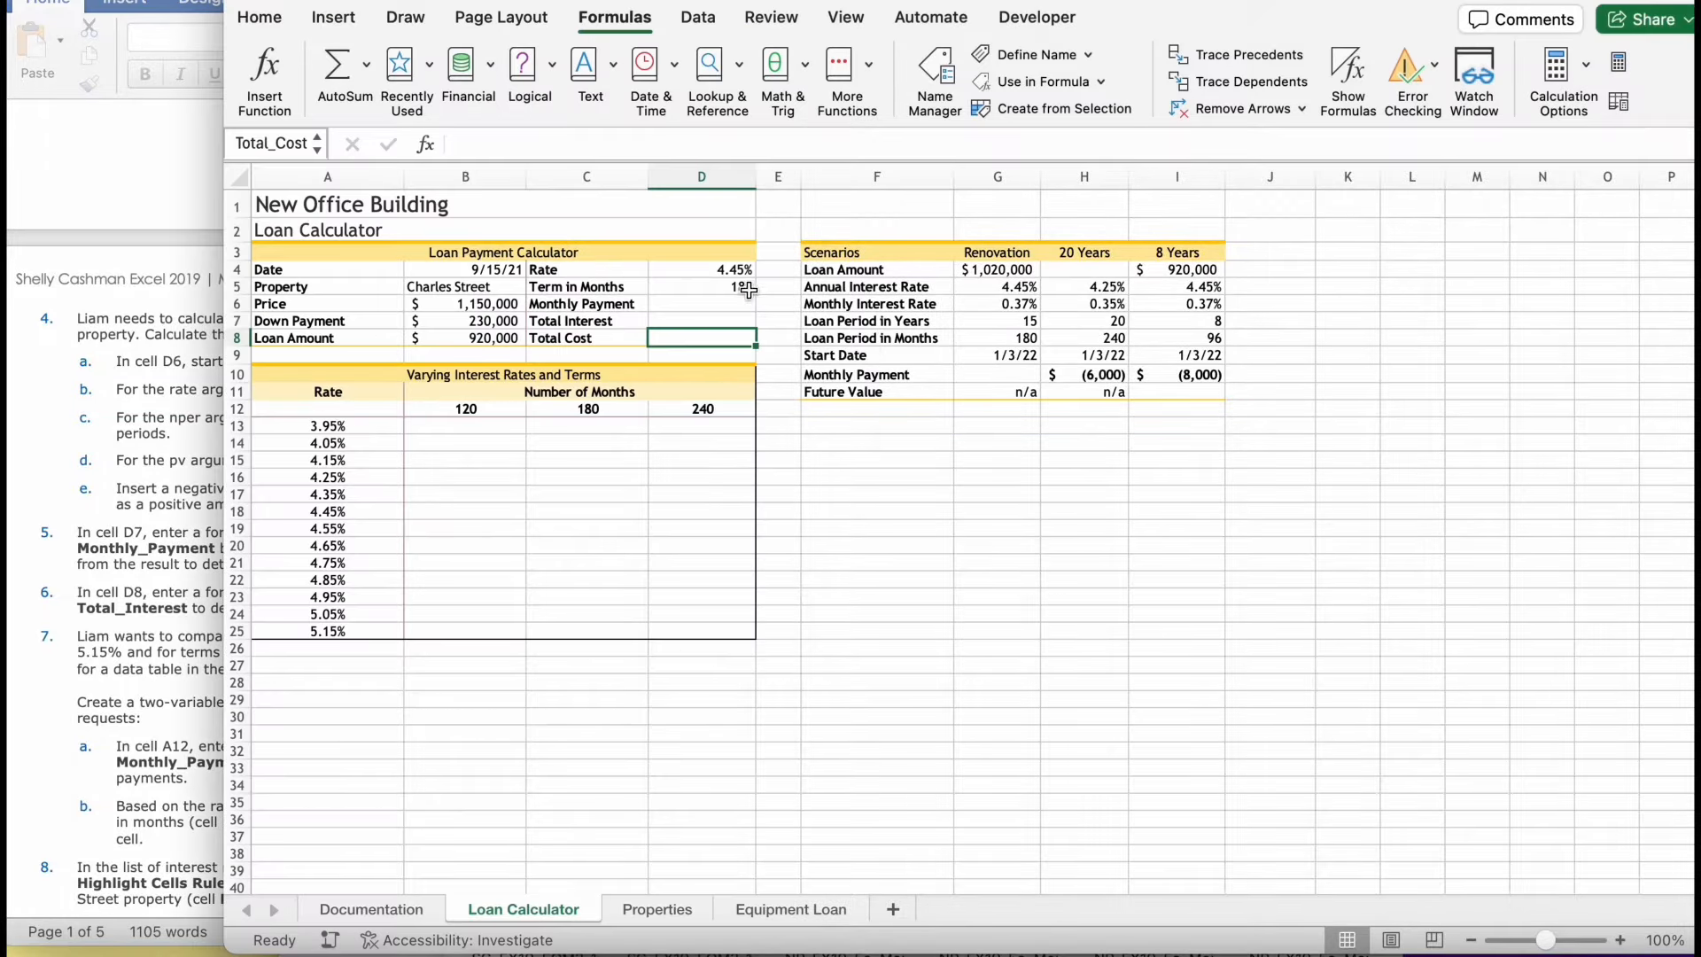
click(713, 308)
double_click(710, 308)
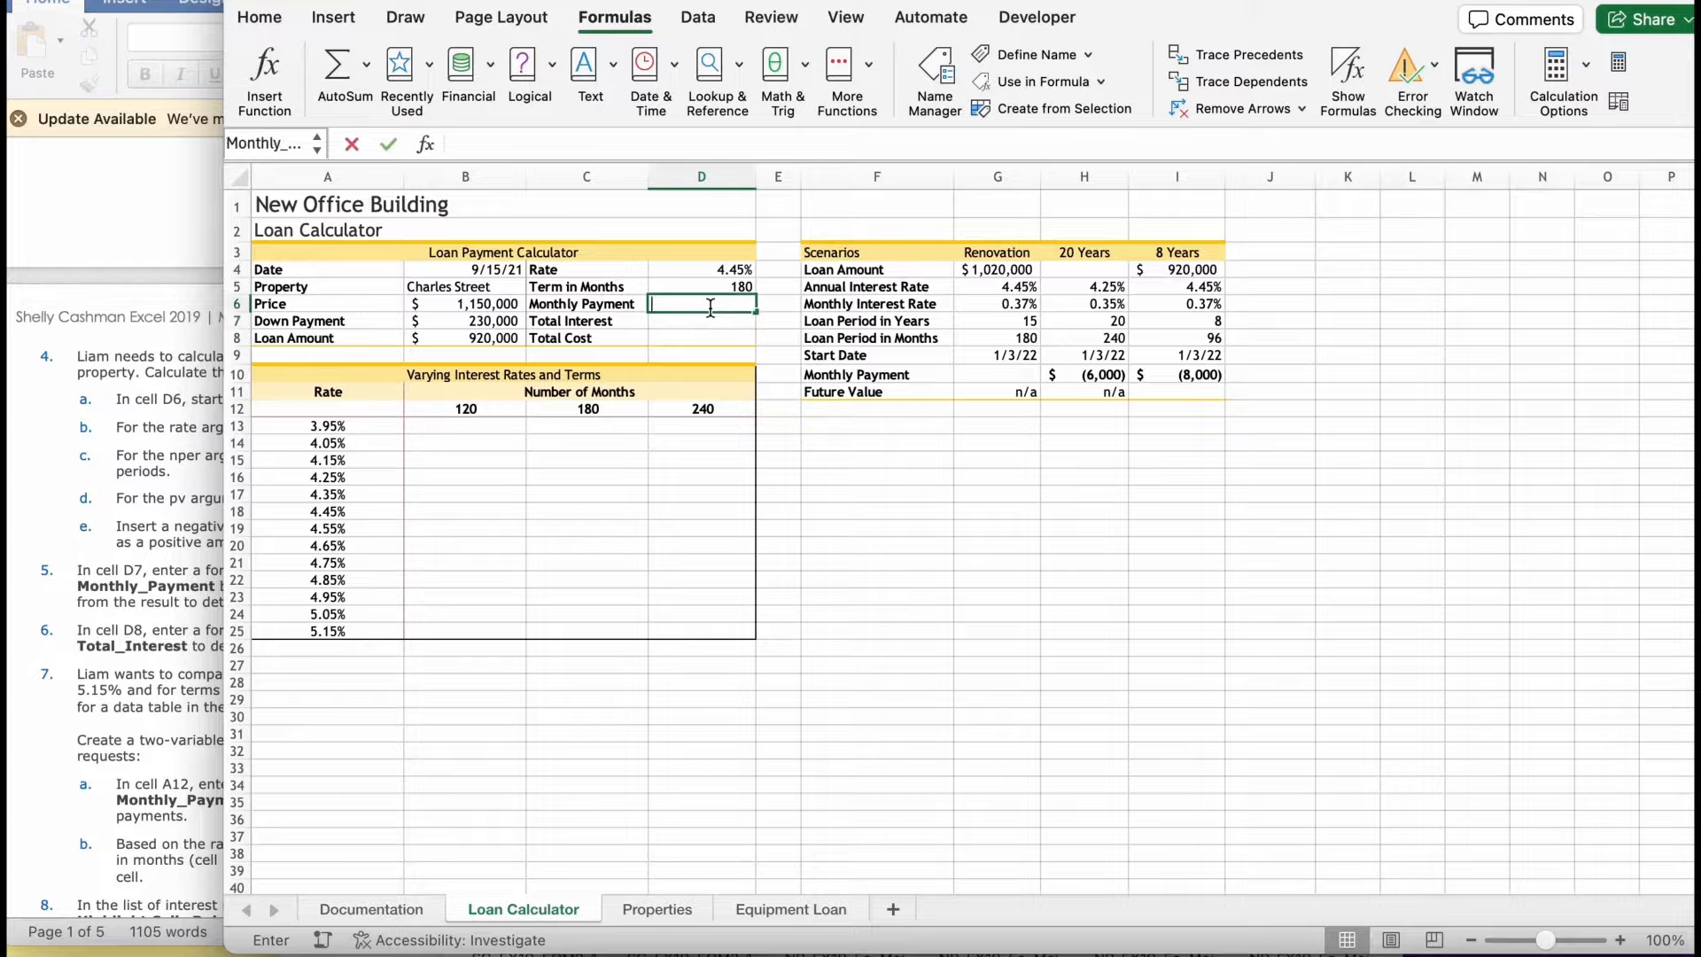
text(=)
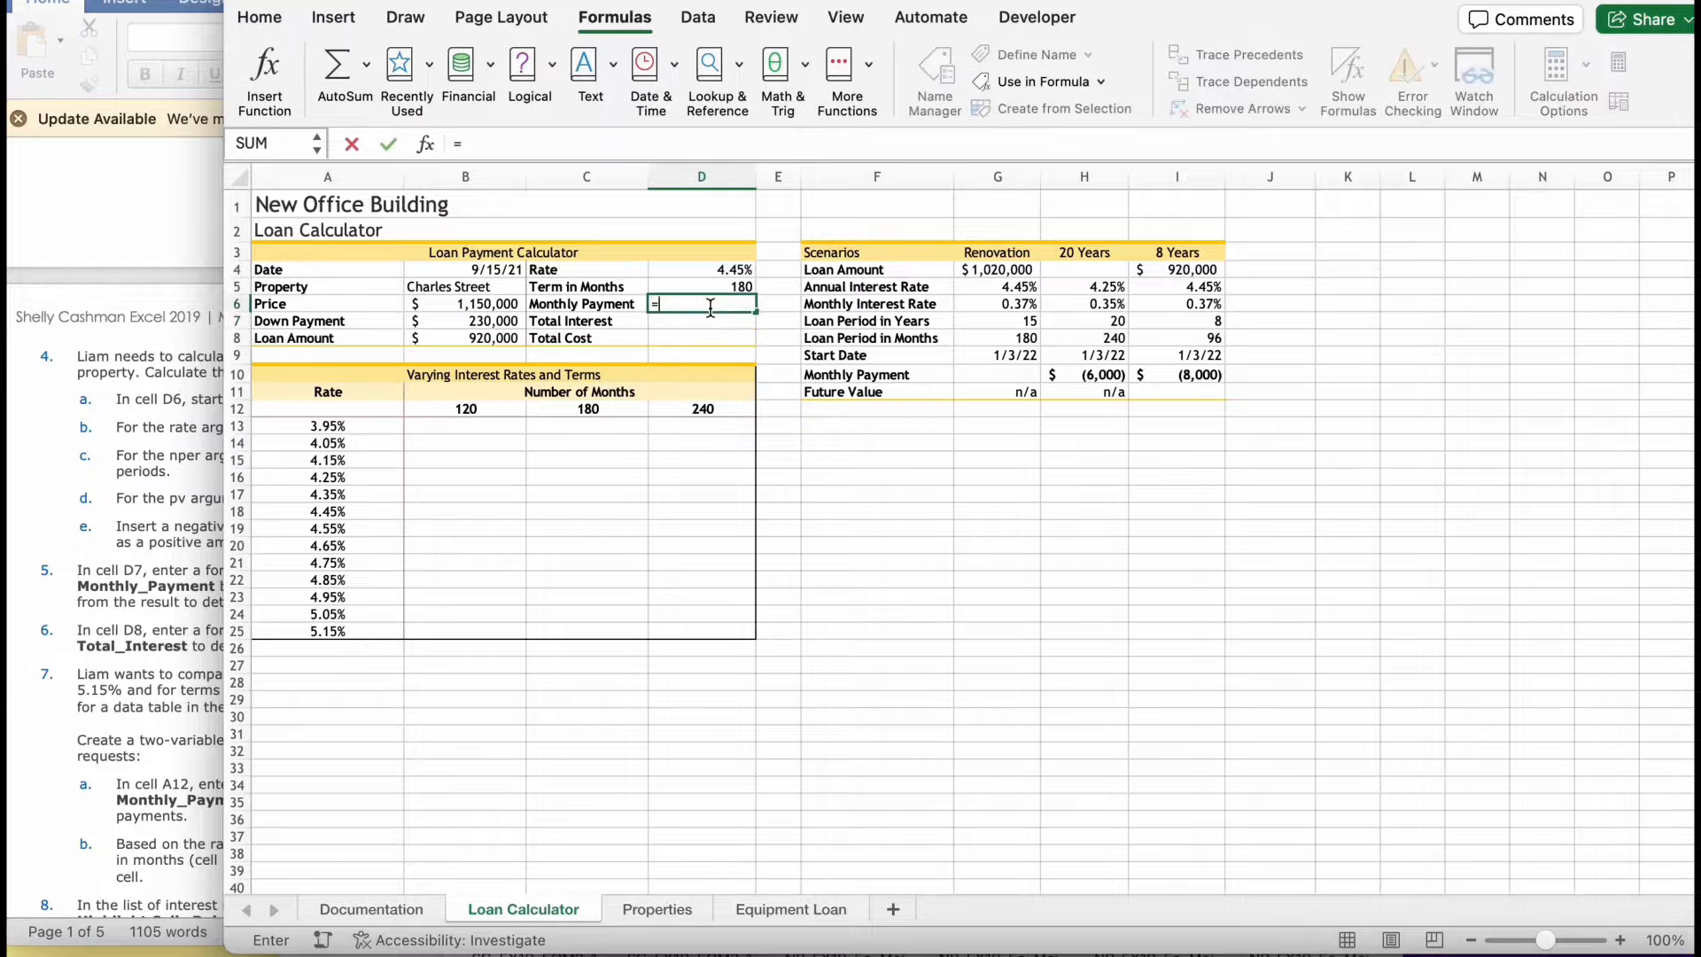
text(pmt)
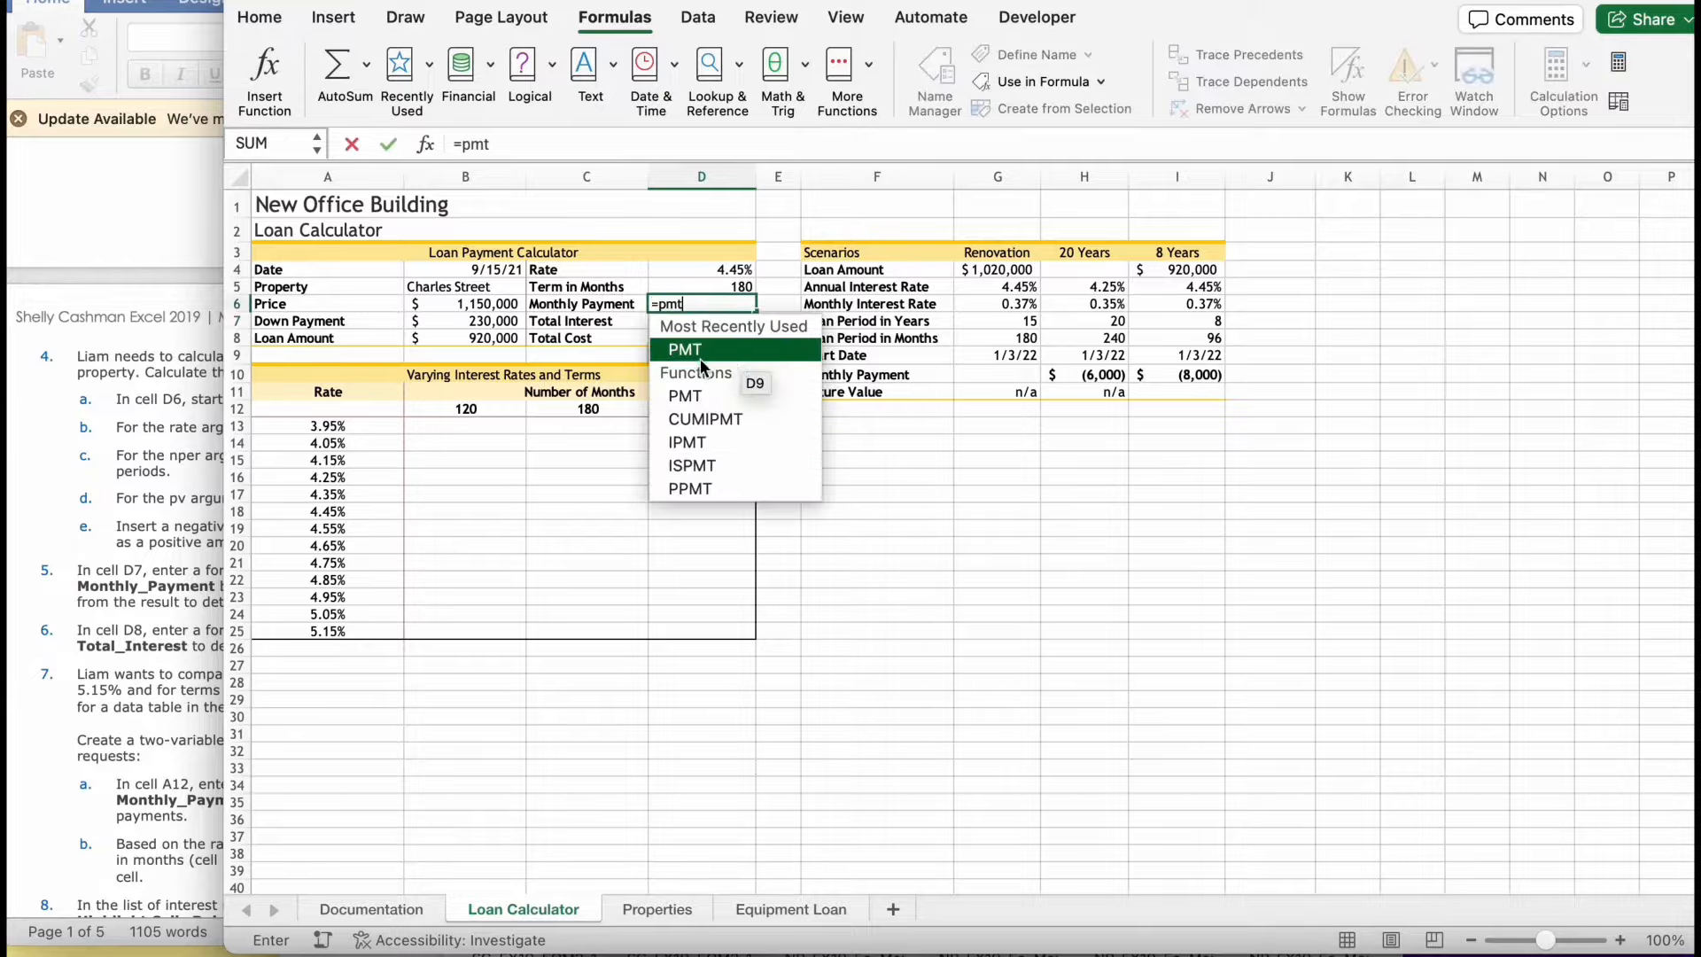
double_click(700, 352)
- Enter Rate/12 as the rate argument of the PMT formula in D6, checking it against the instructions
click(181, 531)
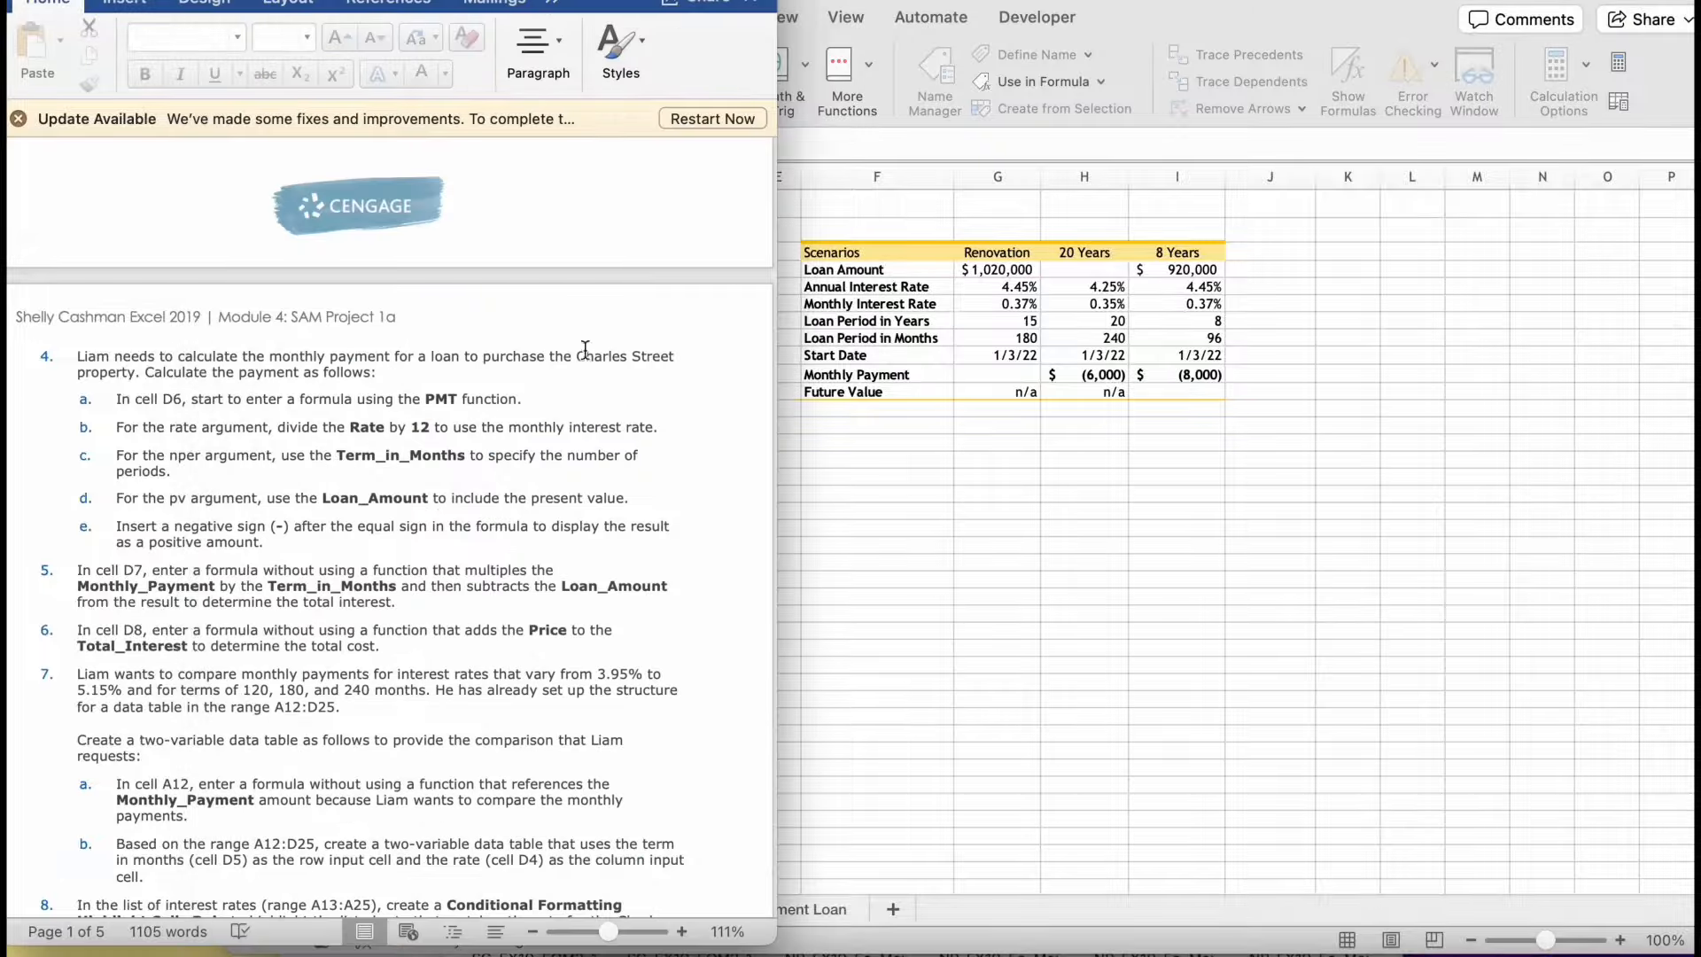
click(946, 290)
text(r)
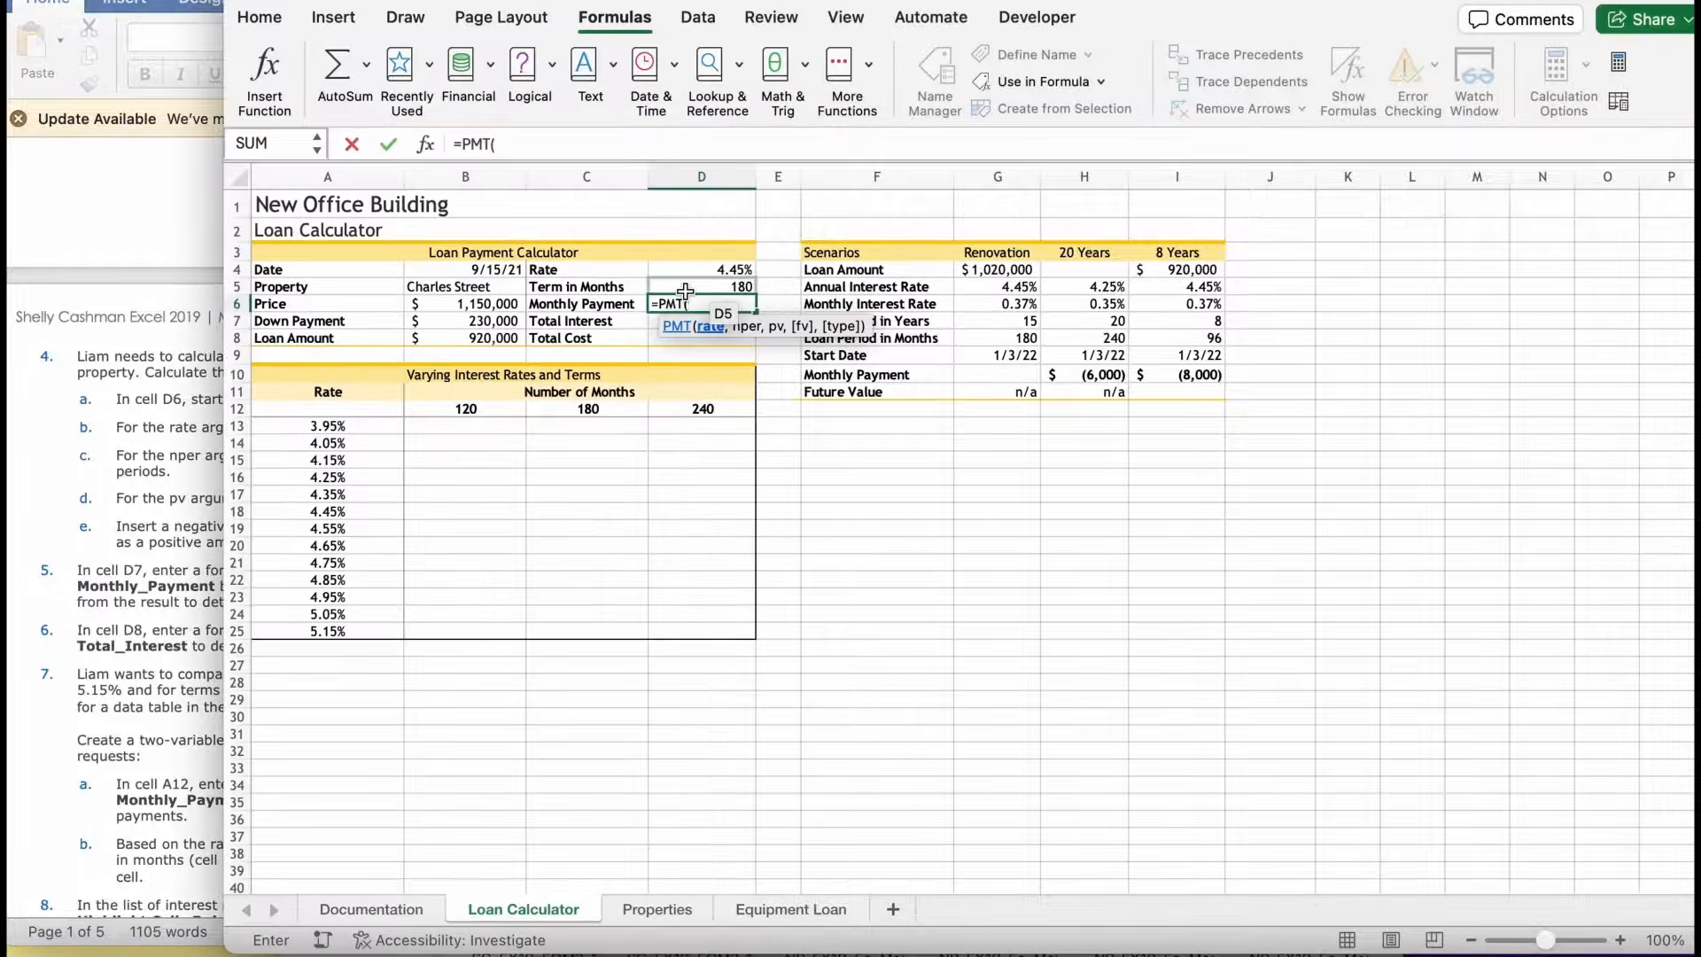
text(ate)
double_click(688, 354)
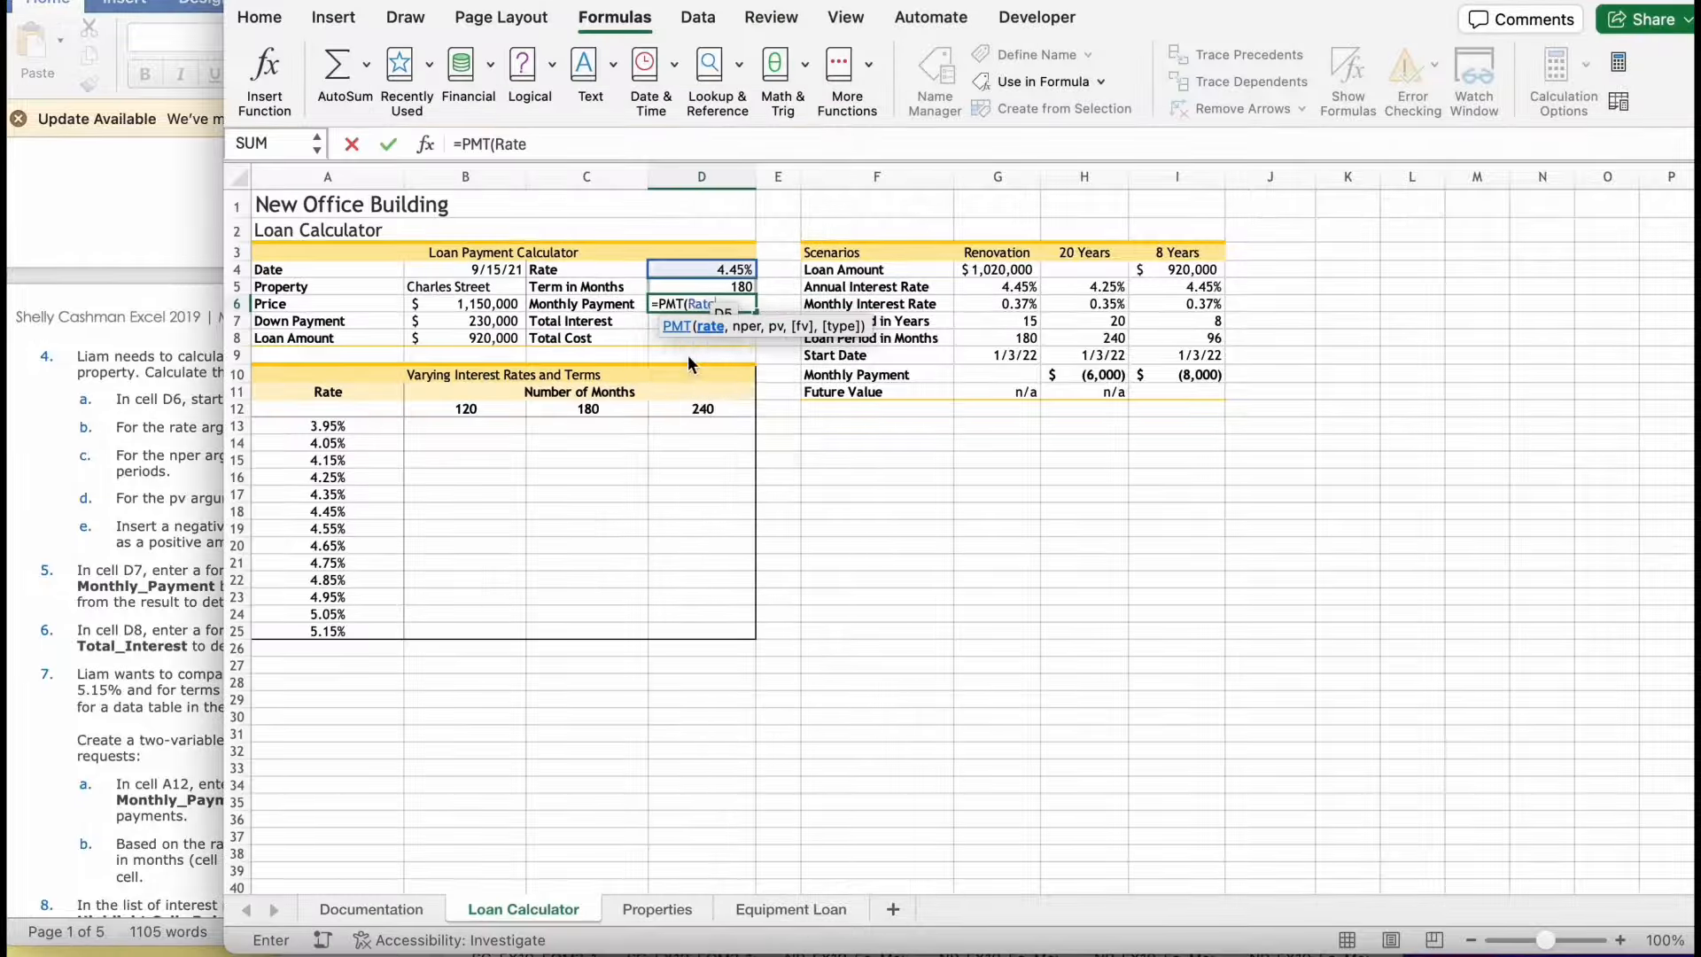
text(/12,)
- Enter the defined name Term_in_Months as the nper argument of the PMT formula, as the instructions specify
click(181, 479)
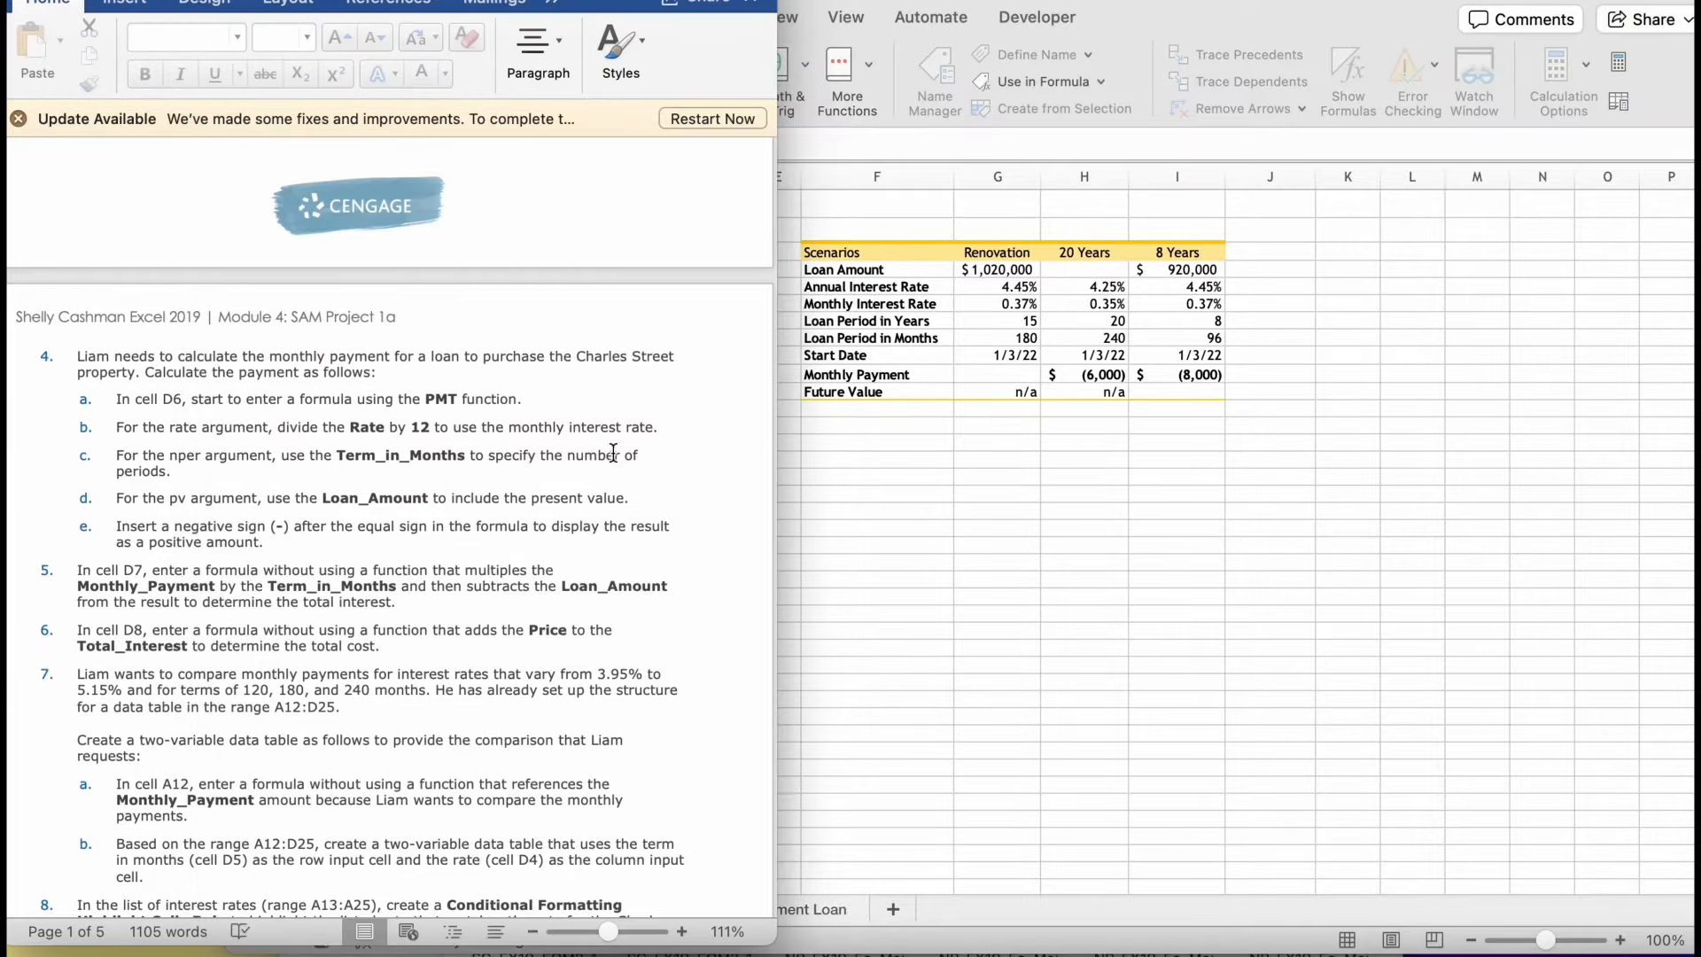
click(843, 417)
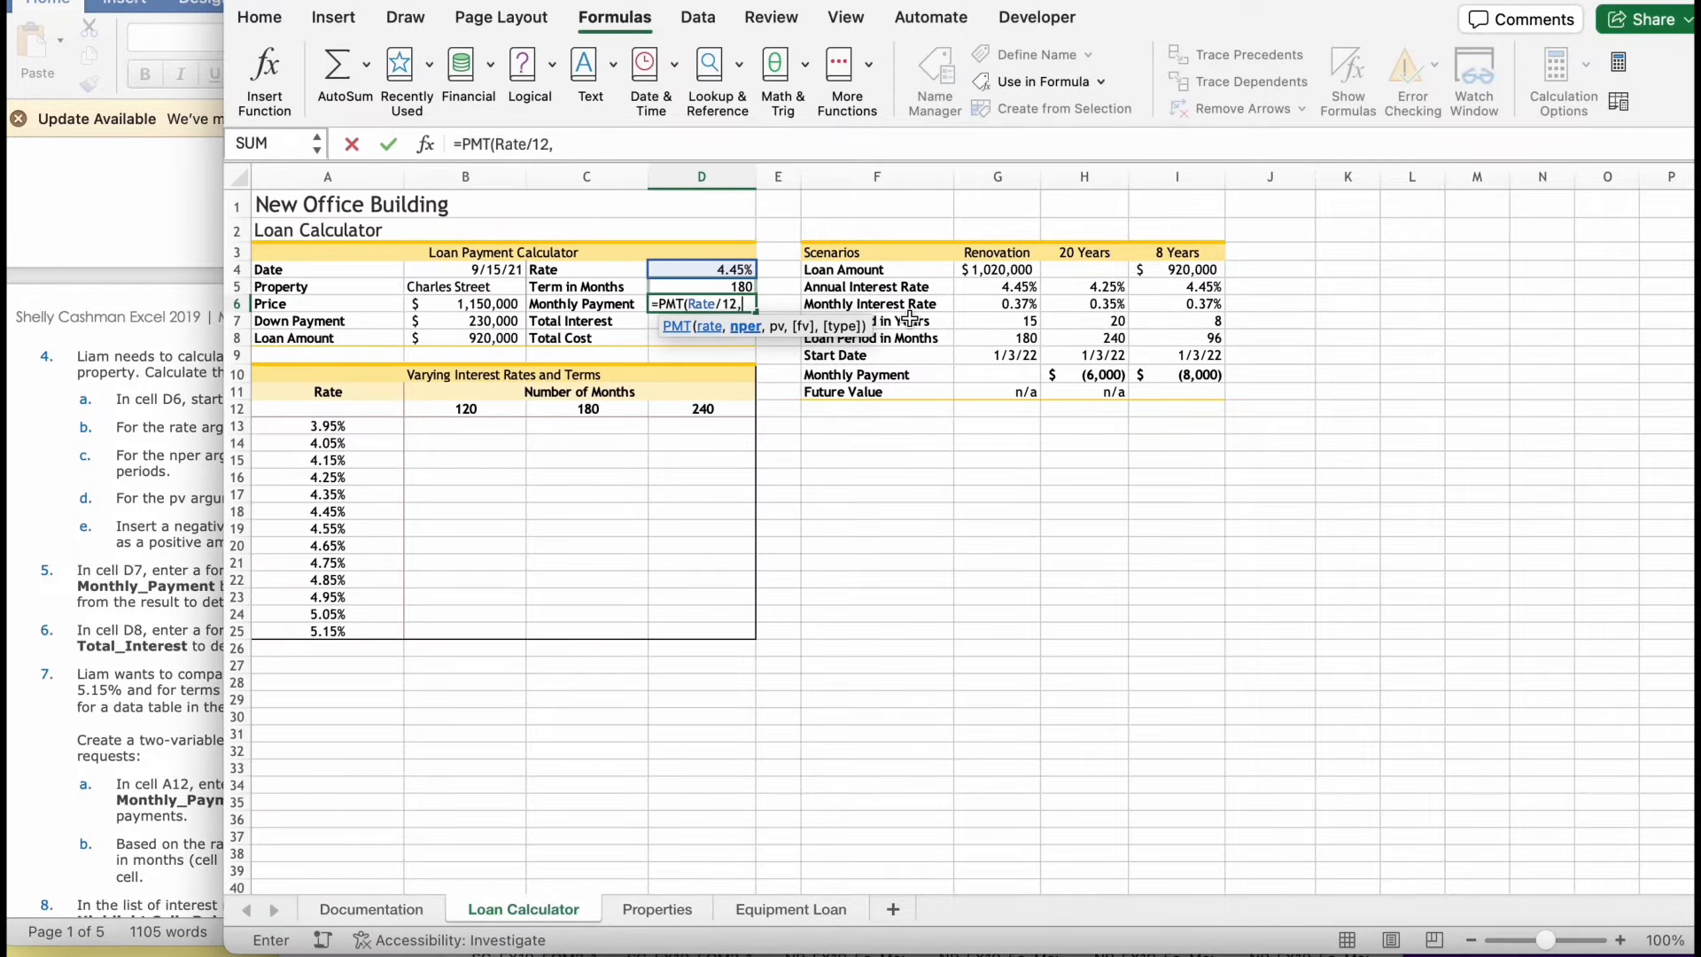
text(ter)
double_click(794, 351)
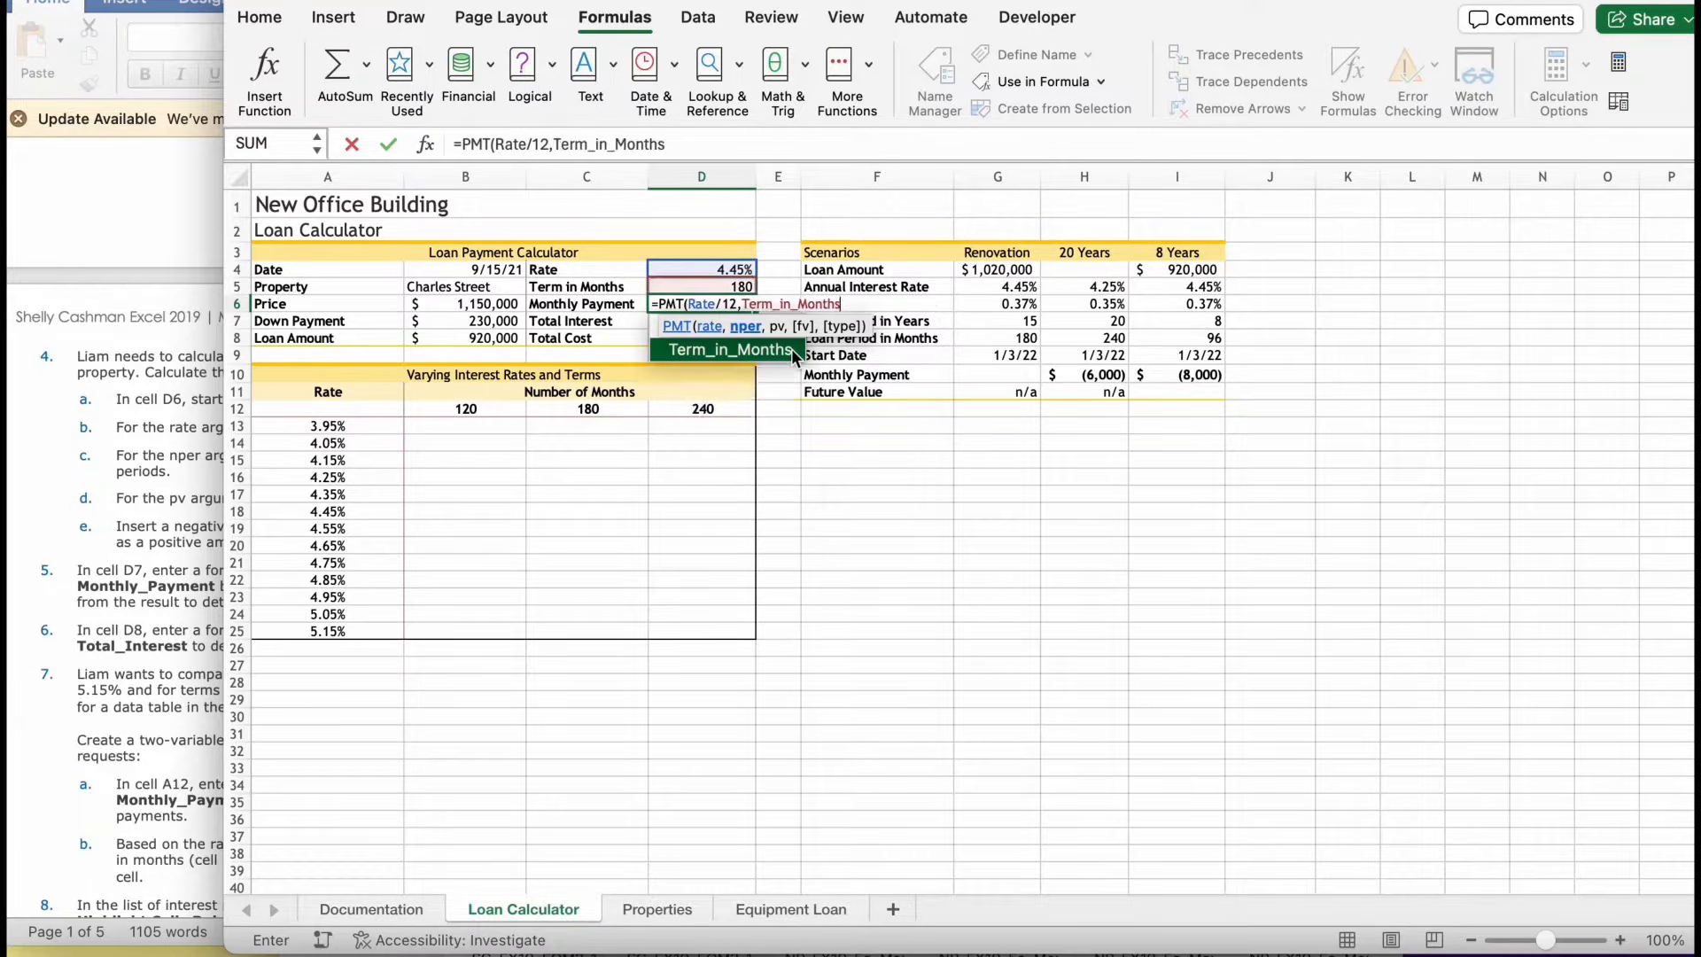
text(,)
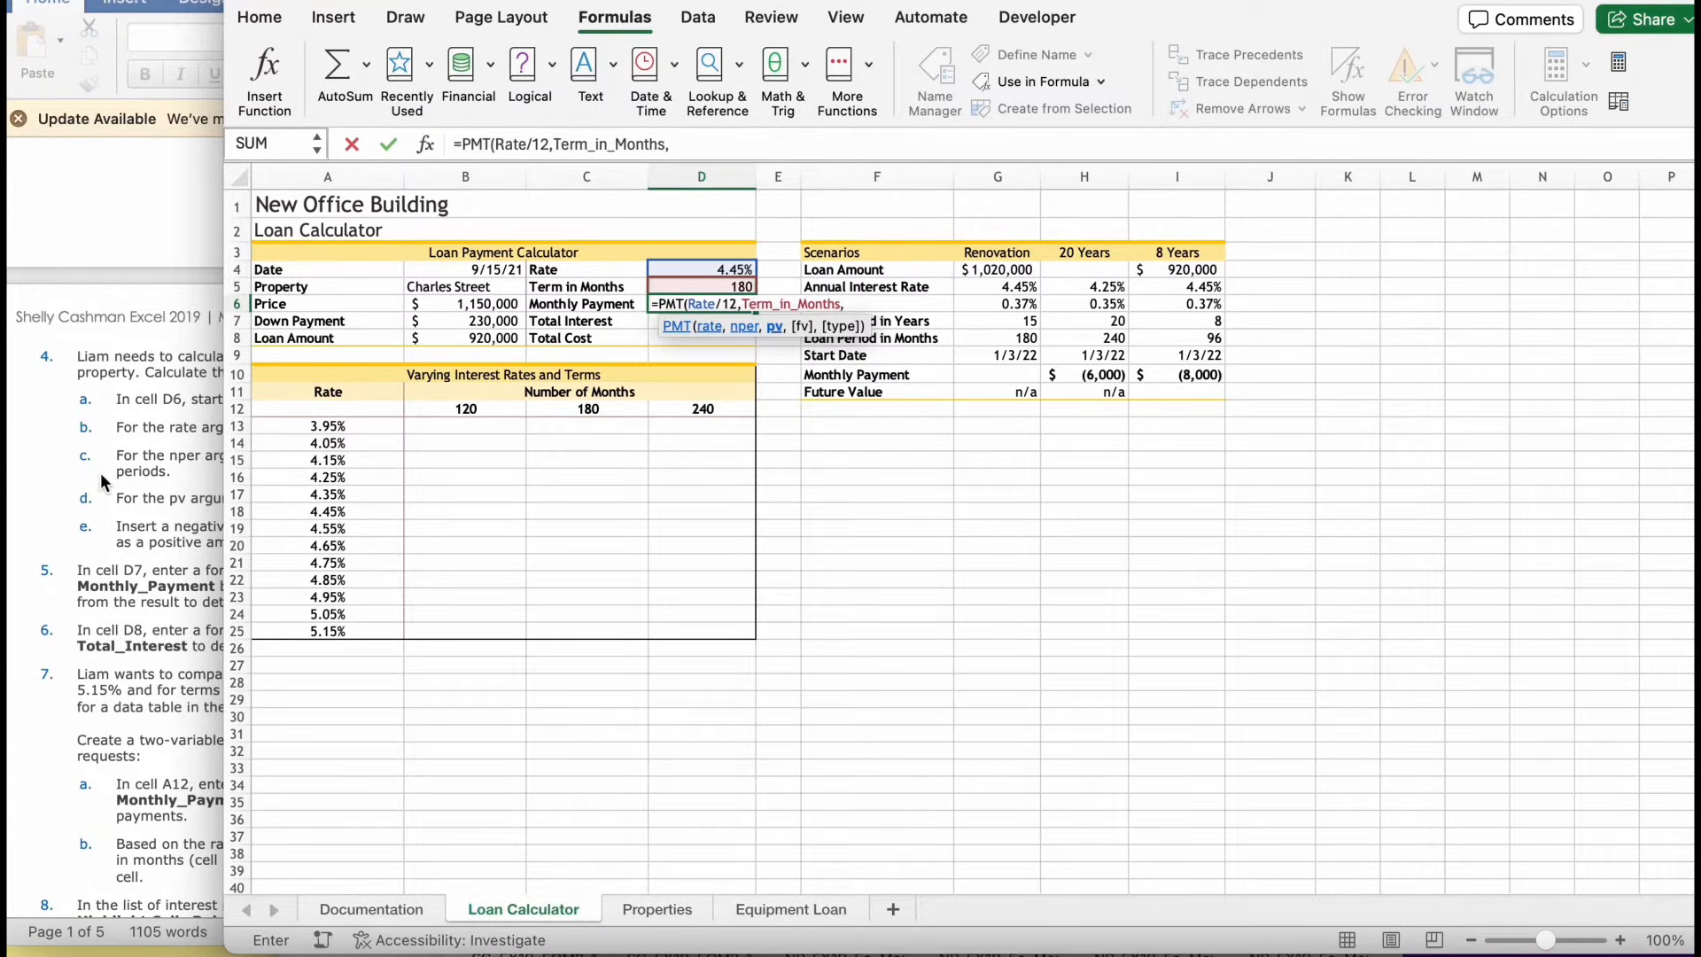
- Enter the defined name Loan_Amount as the pv argument of the PMT formula, as the instructions specify
click(98, 483)
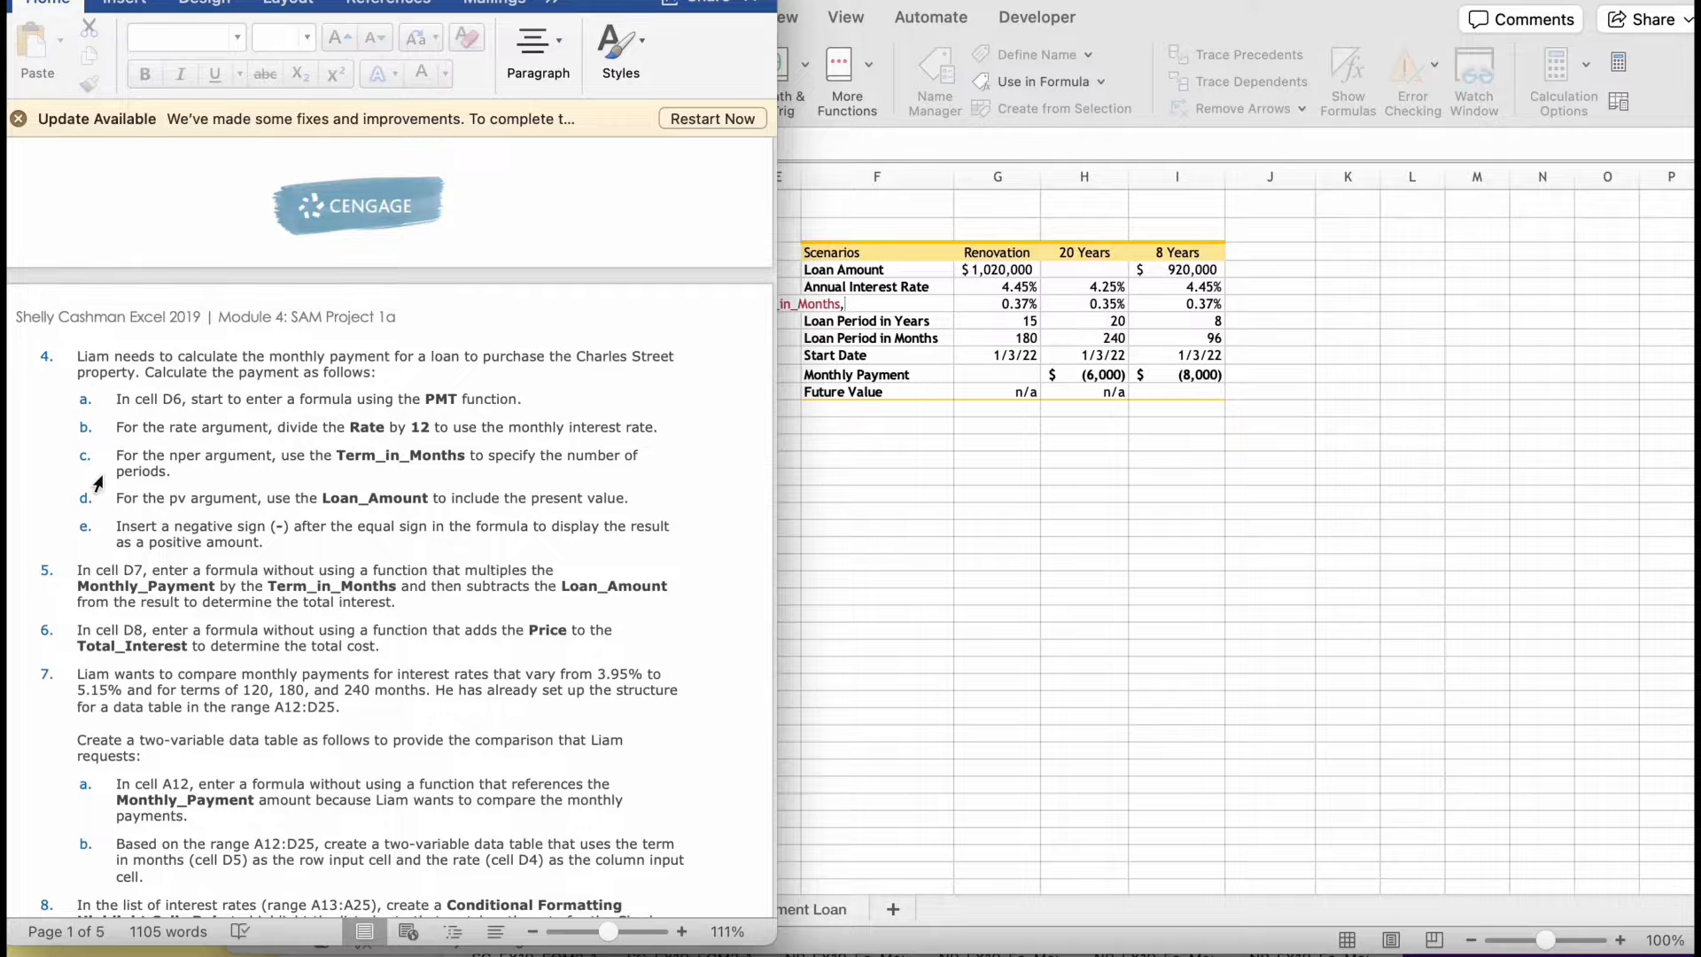
click(802, 443)
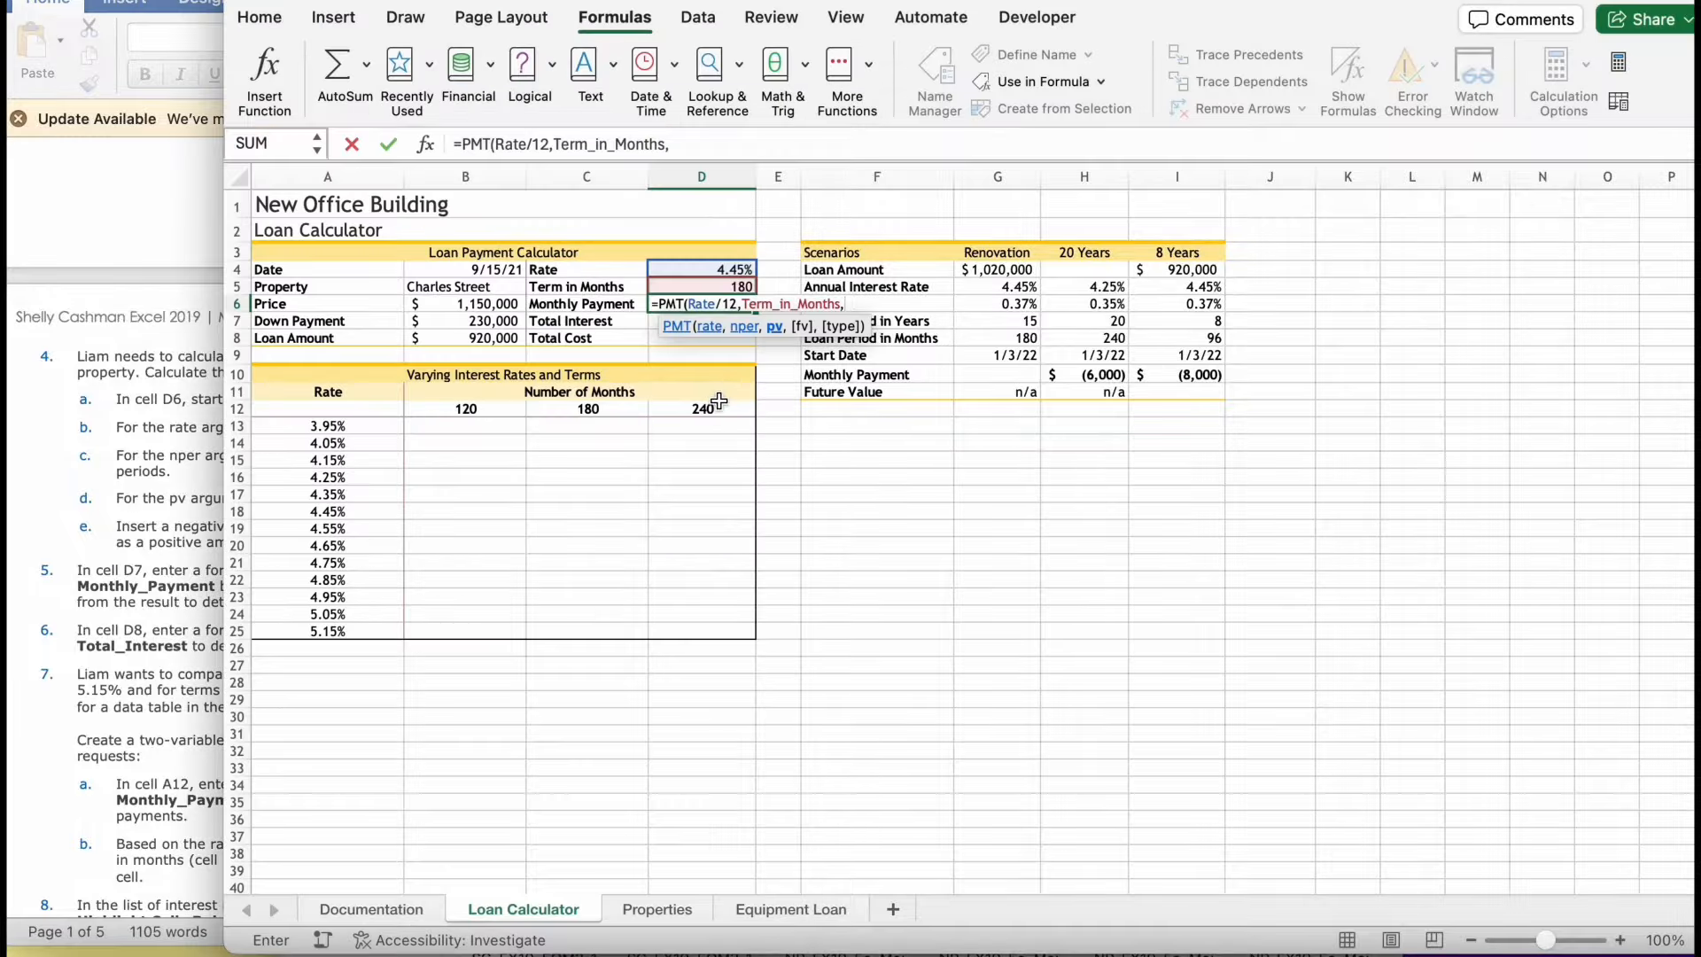
text(loan)
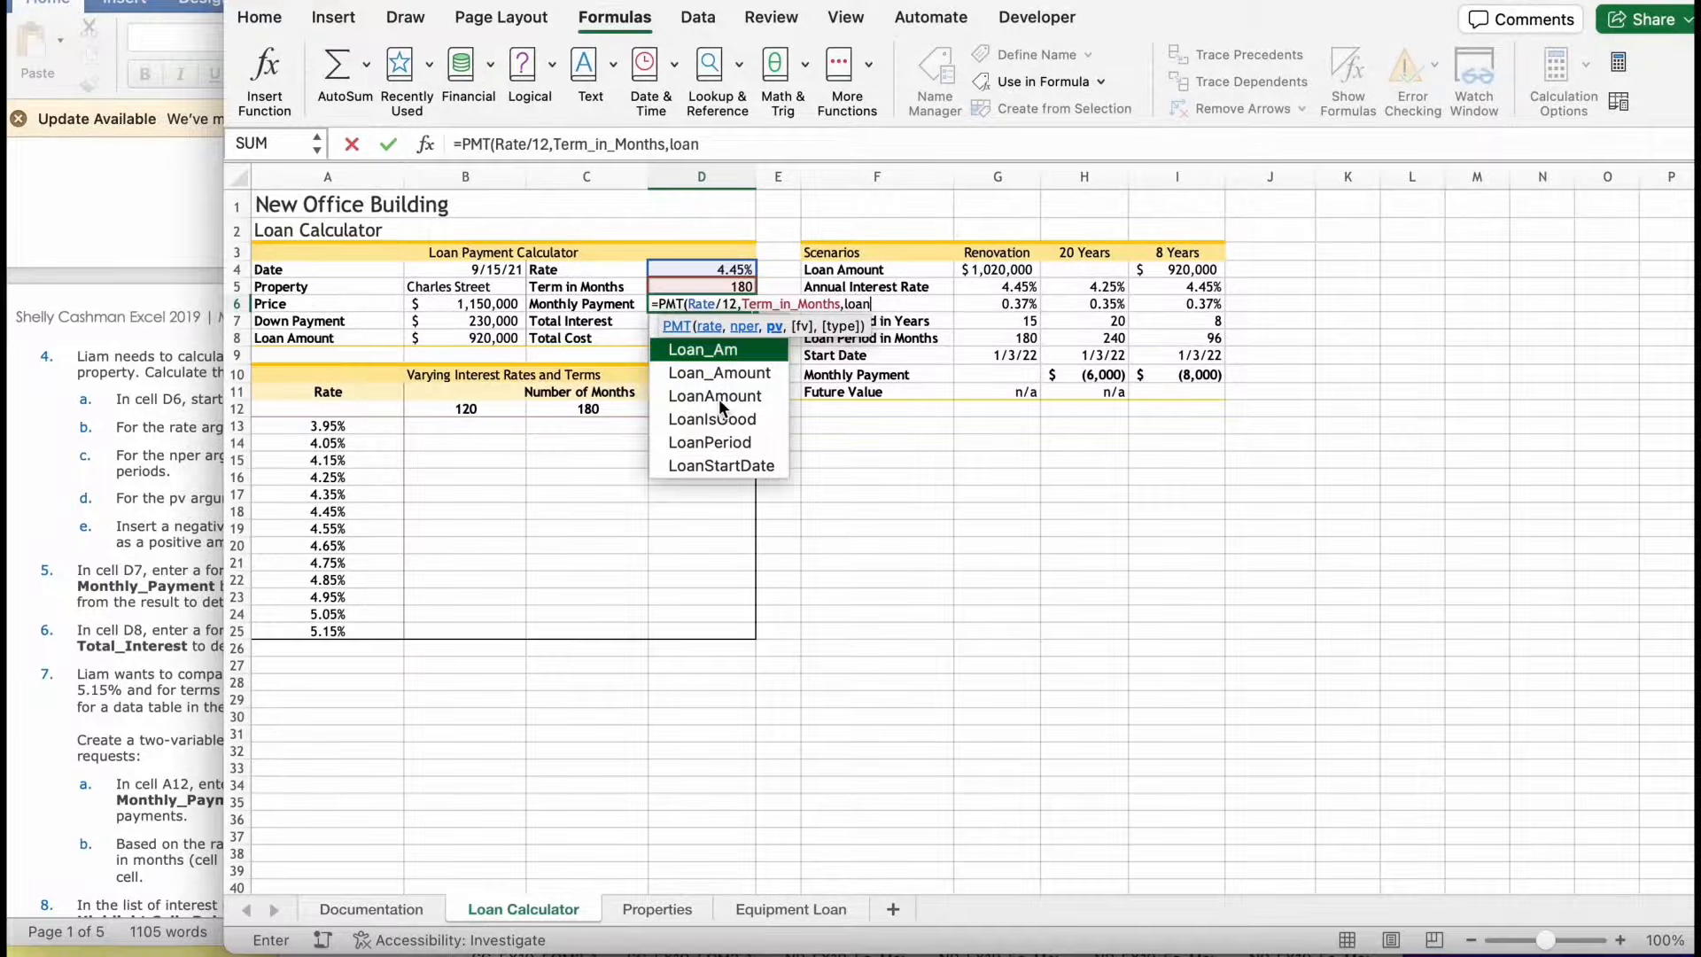
double_click(699, 372)
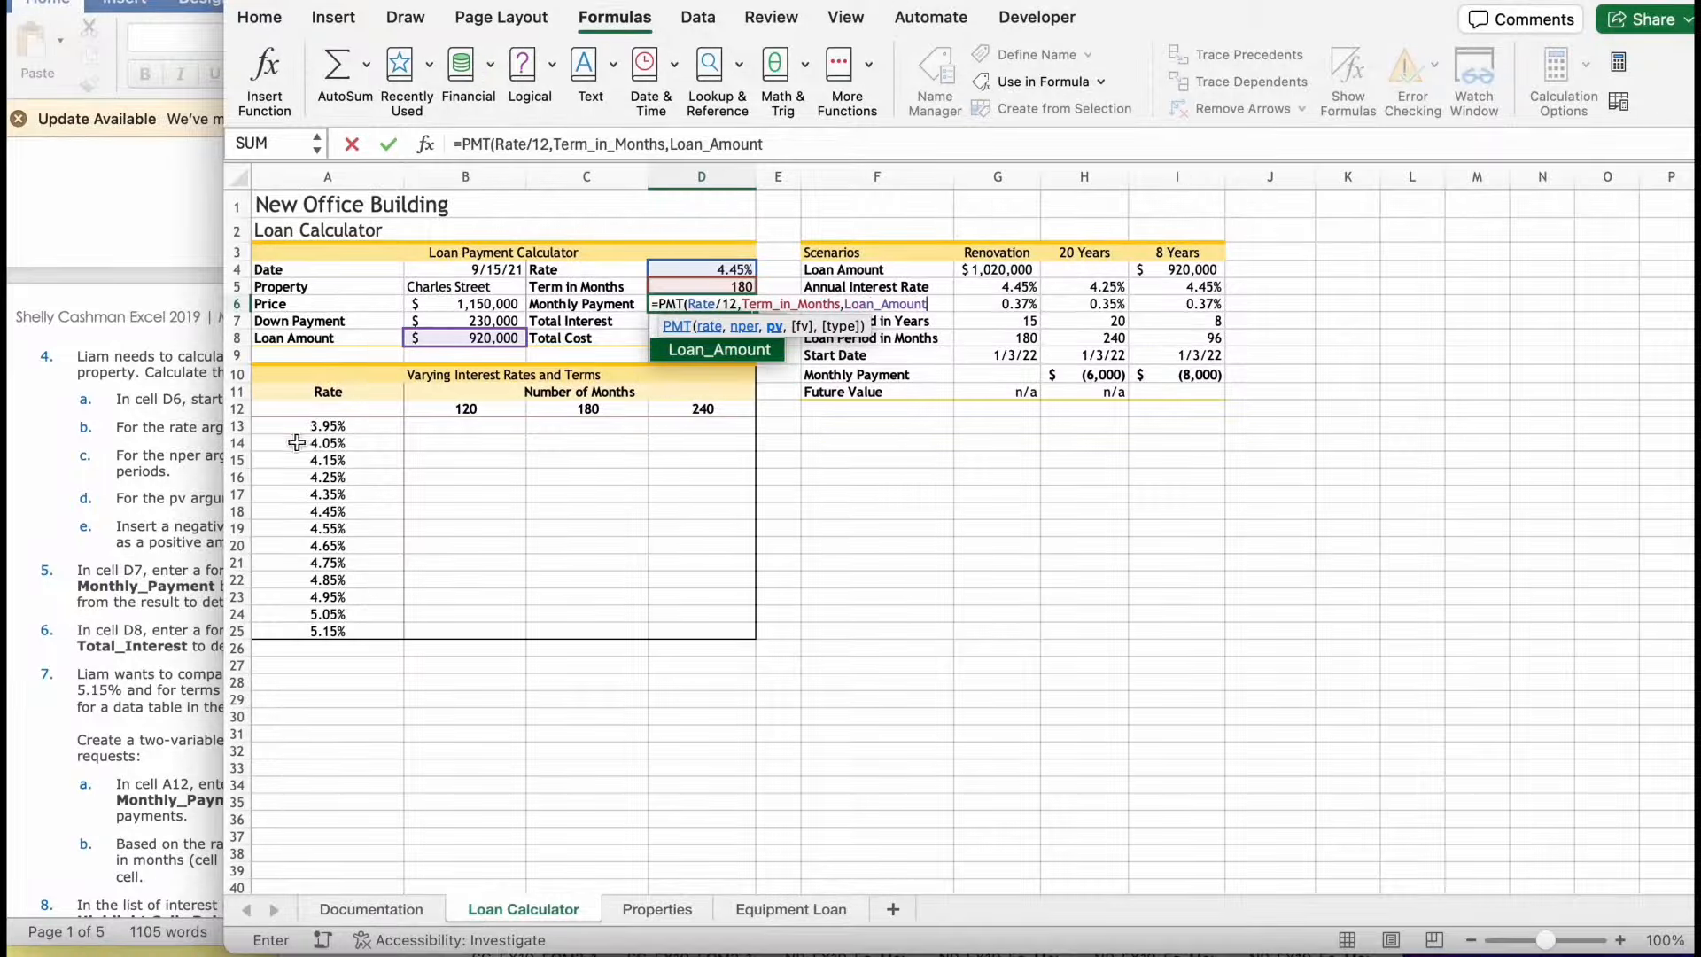
- Close the PMT formula and insert a negative sign after its equal sign, completing D6 as =-PMT(Rate/12,Term_in_Months,Loan_Amount)
click(155, 465)
text())
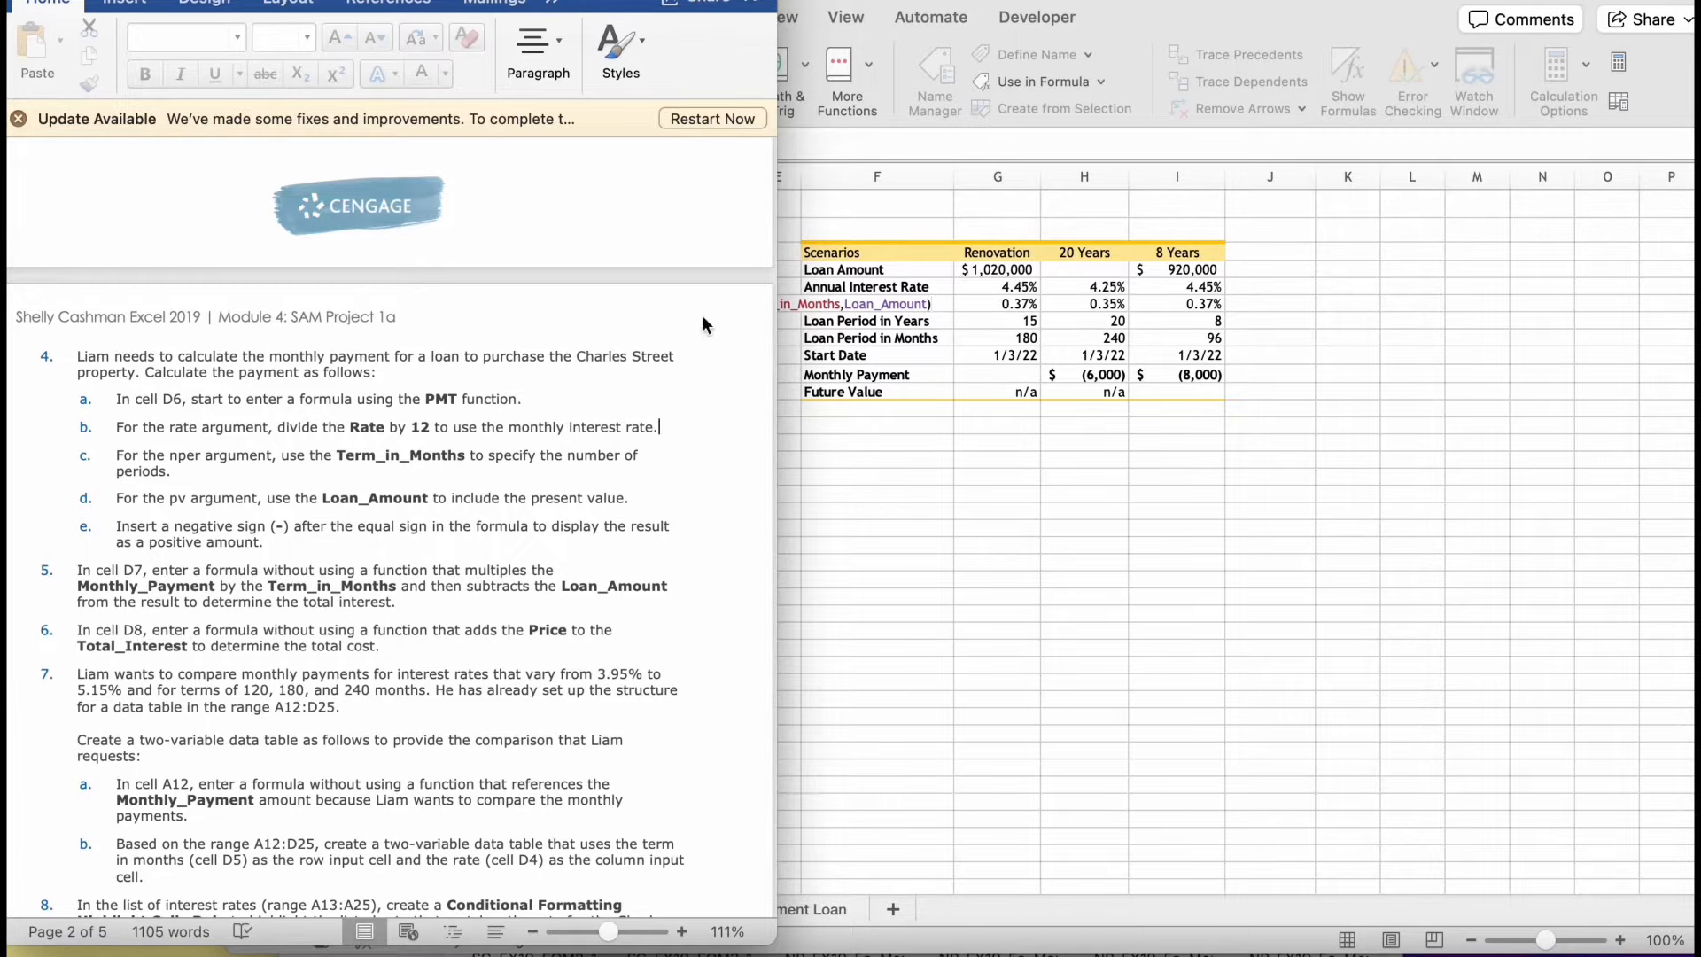
click(1123, 386)
click(656, 305)
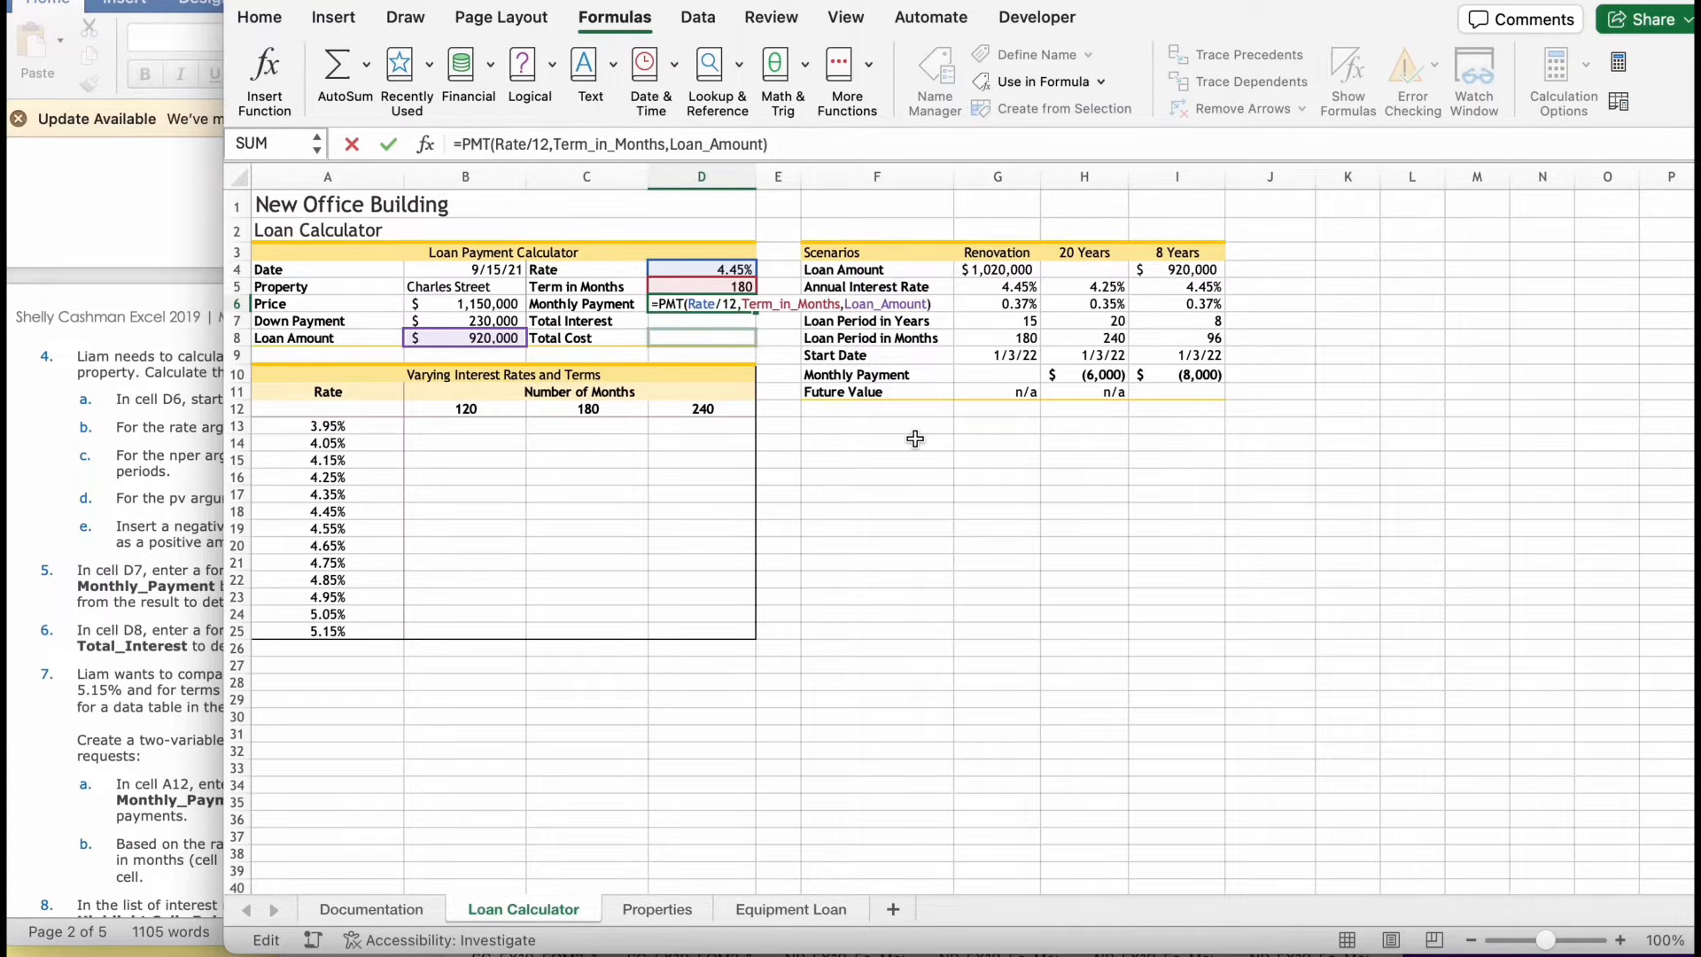
text(-)
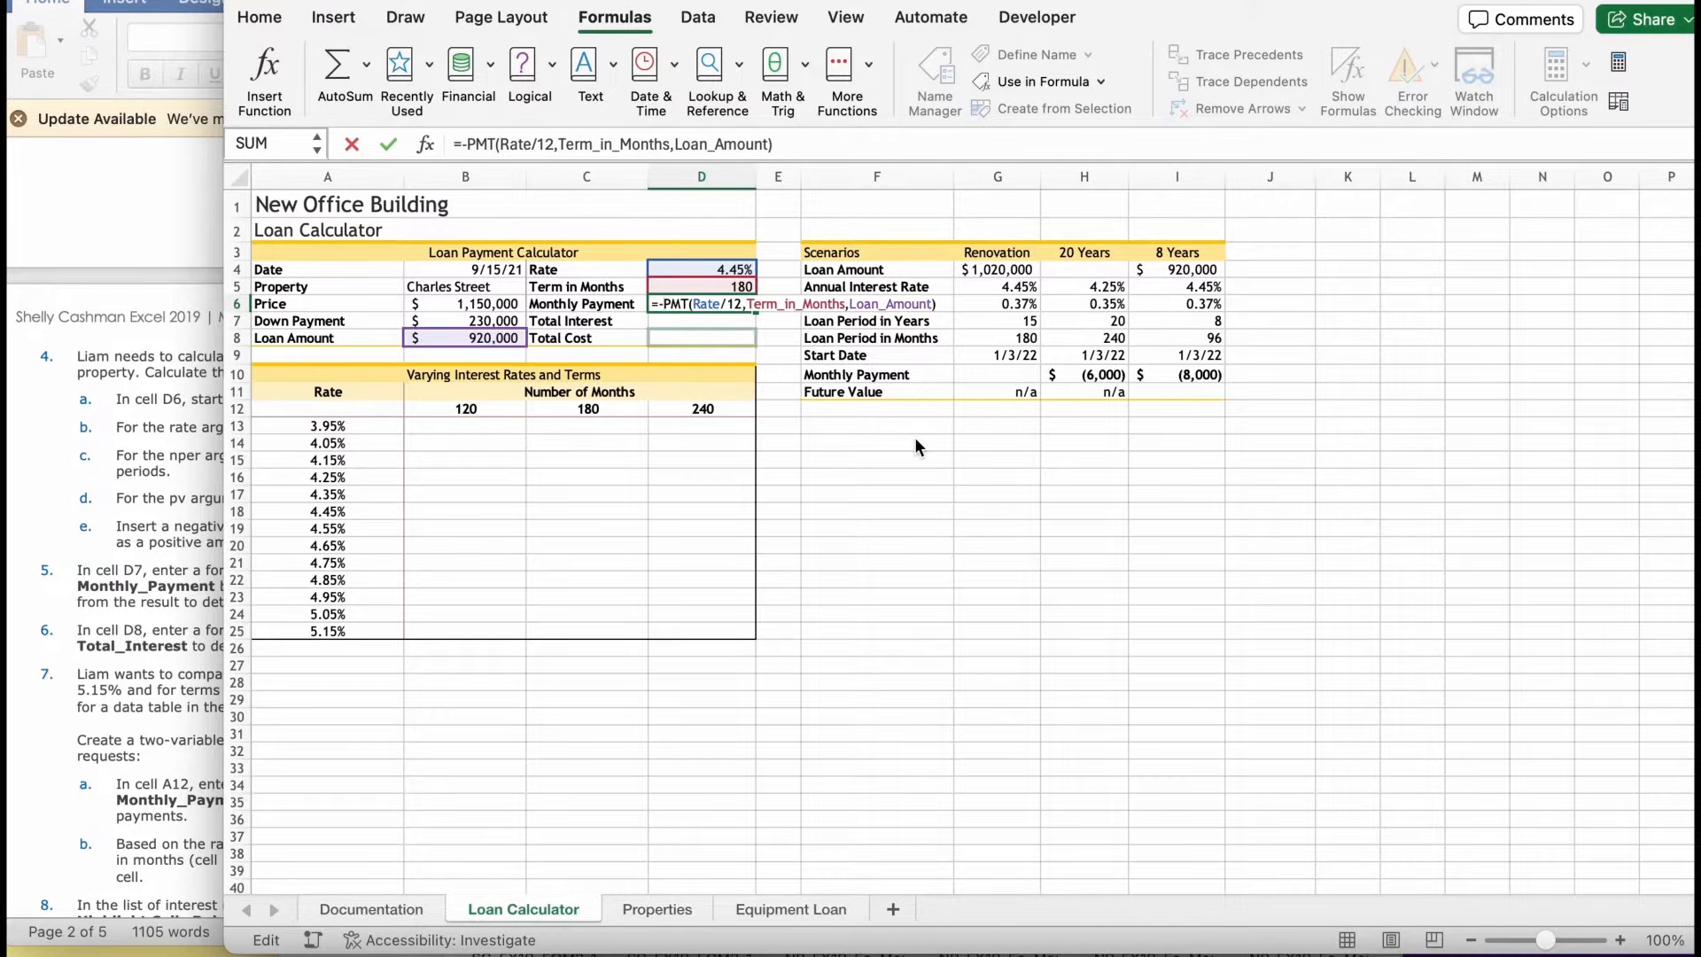
key(Return)
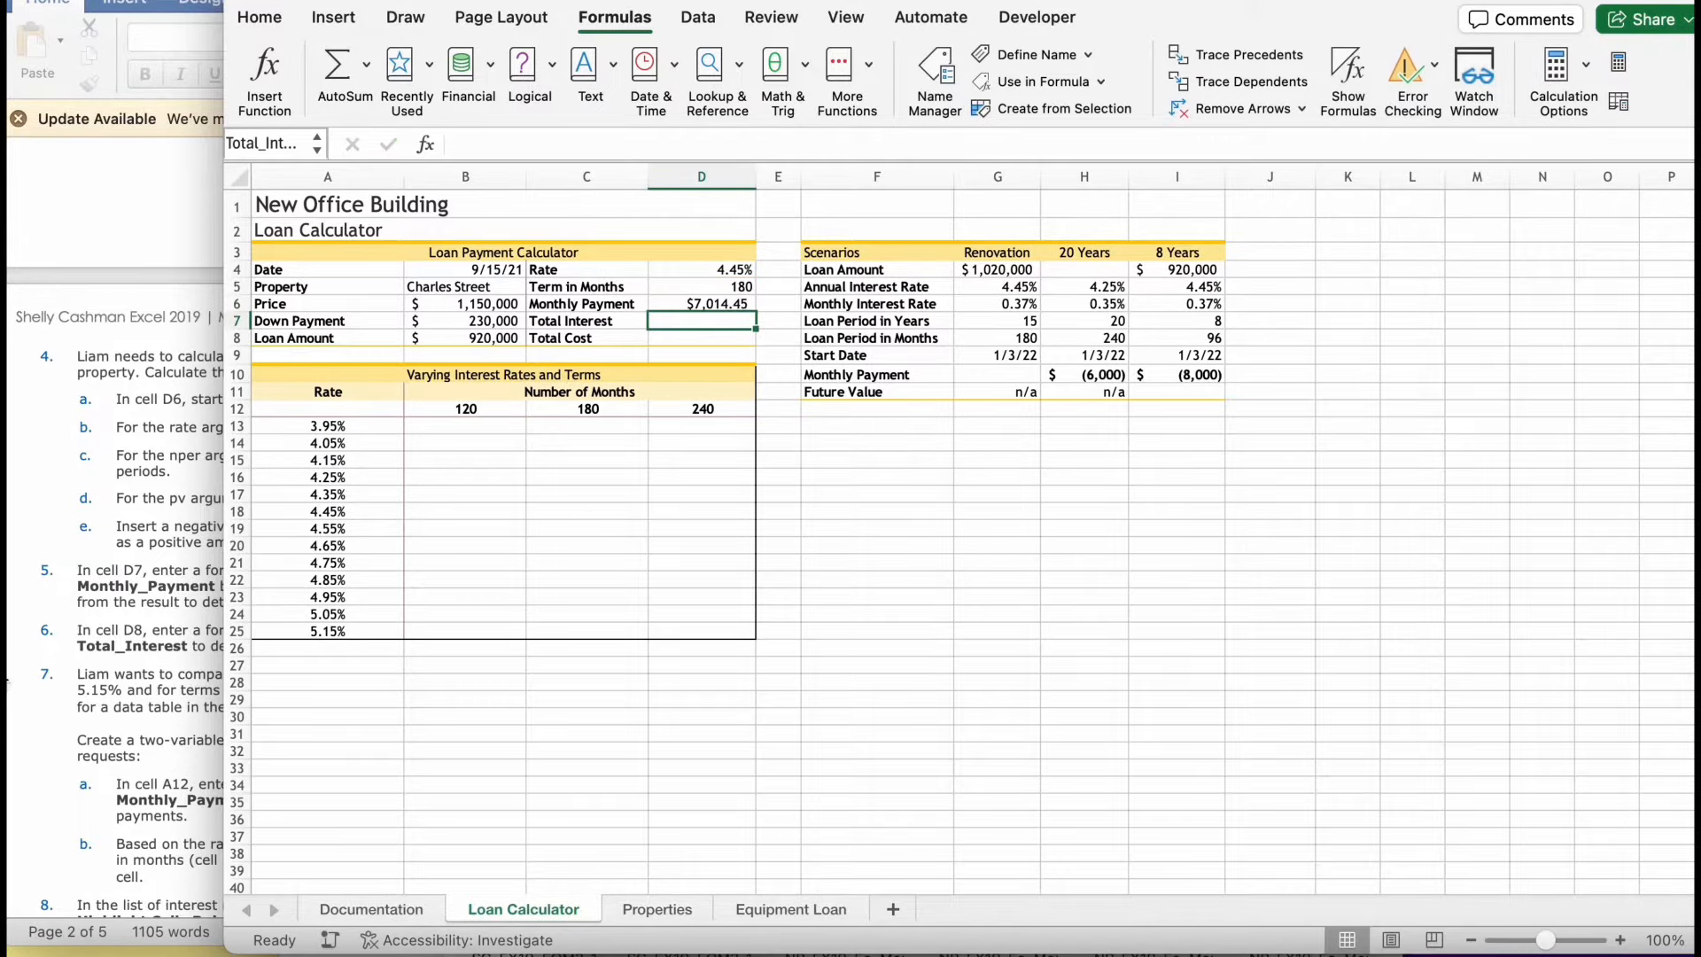
- Check the instructions for D7 and start its total interest formula with =Monthly_Payment*
click(56, 656)
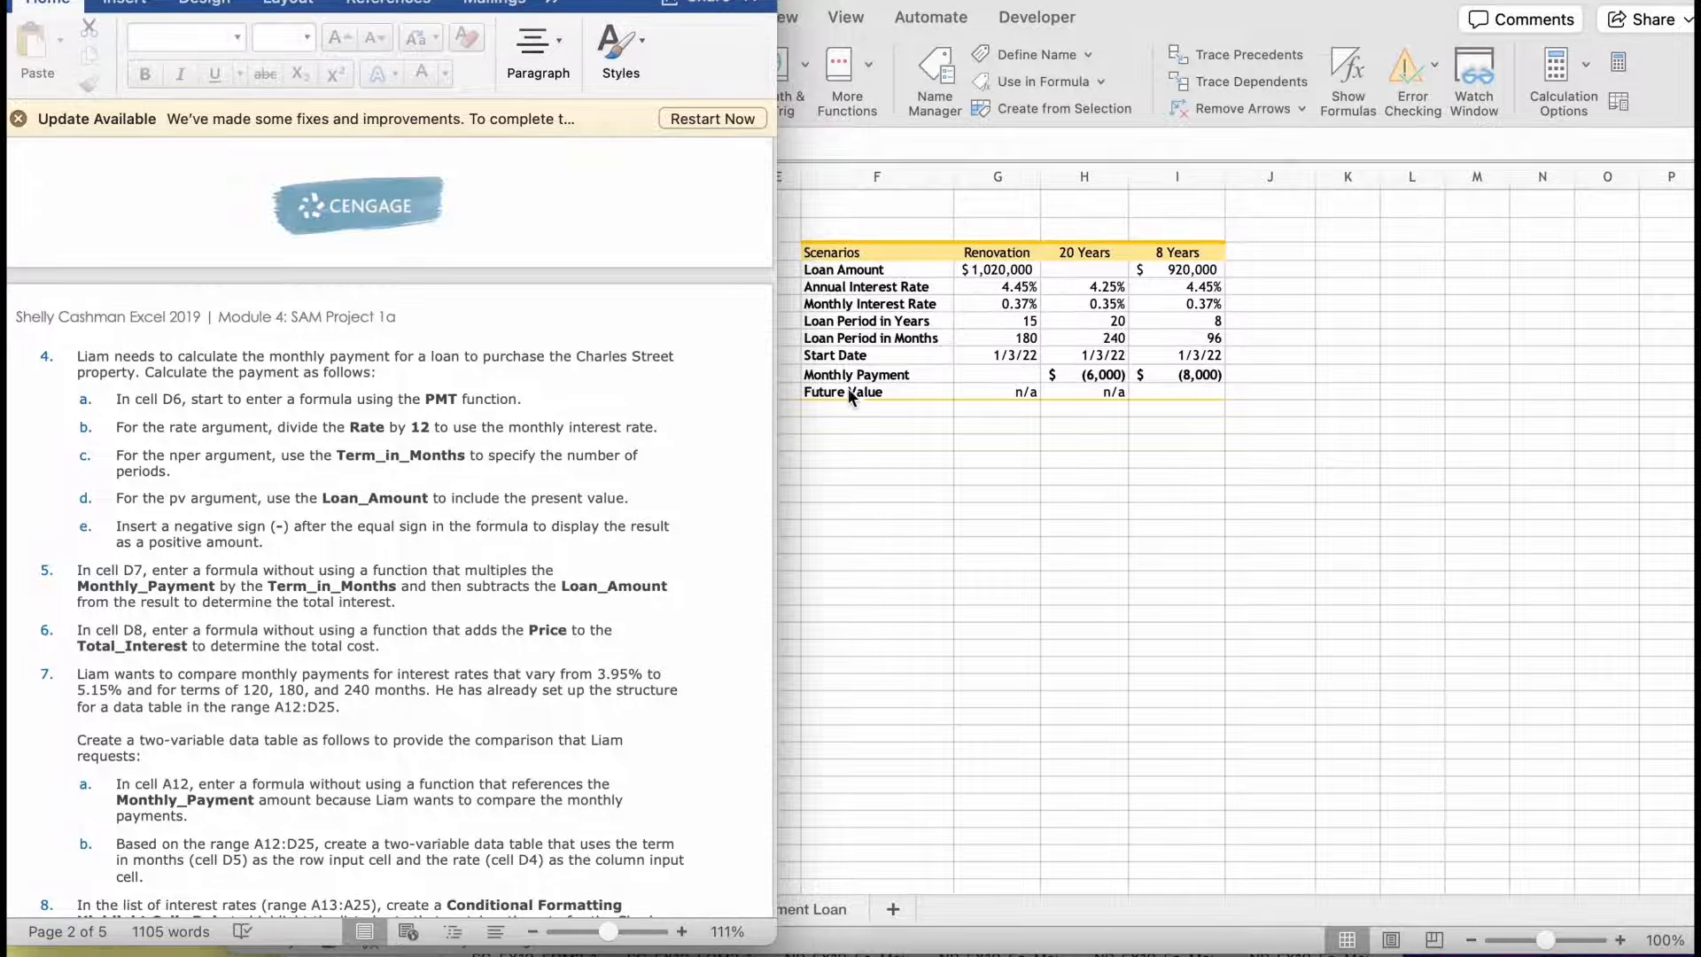
click(838, 372)
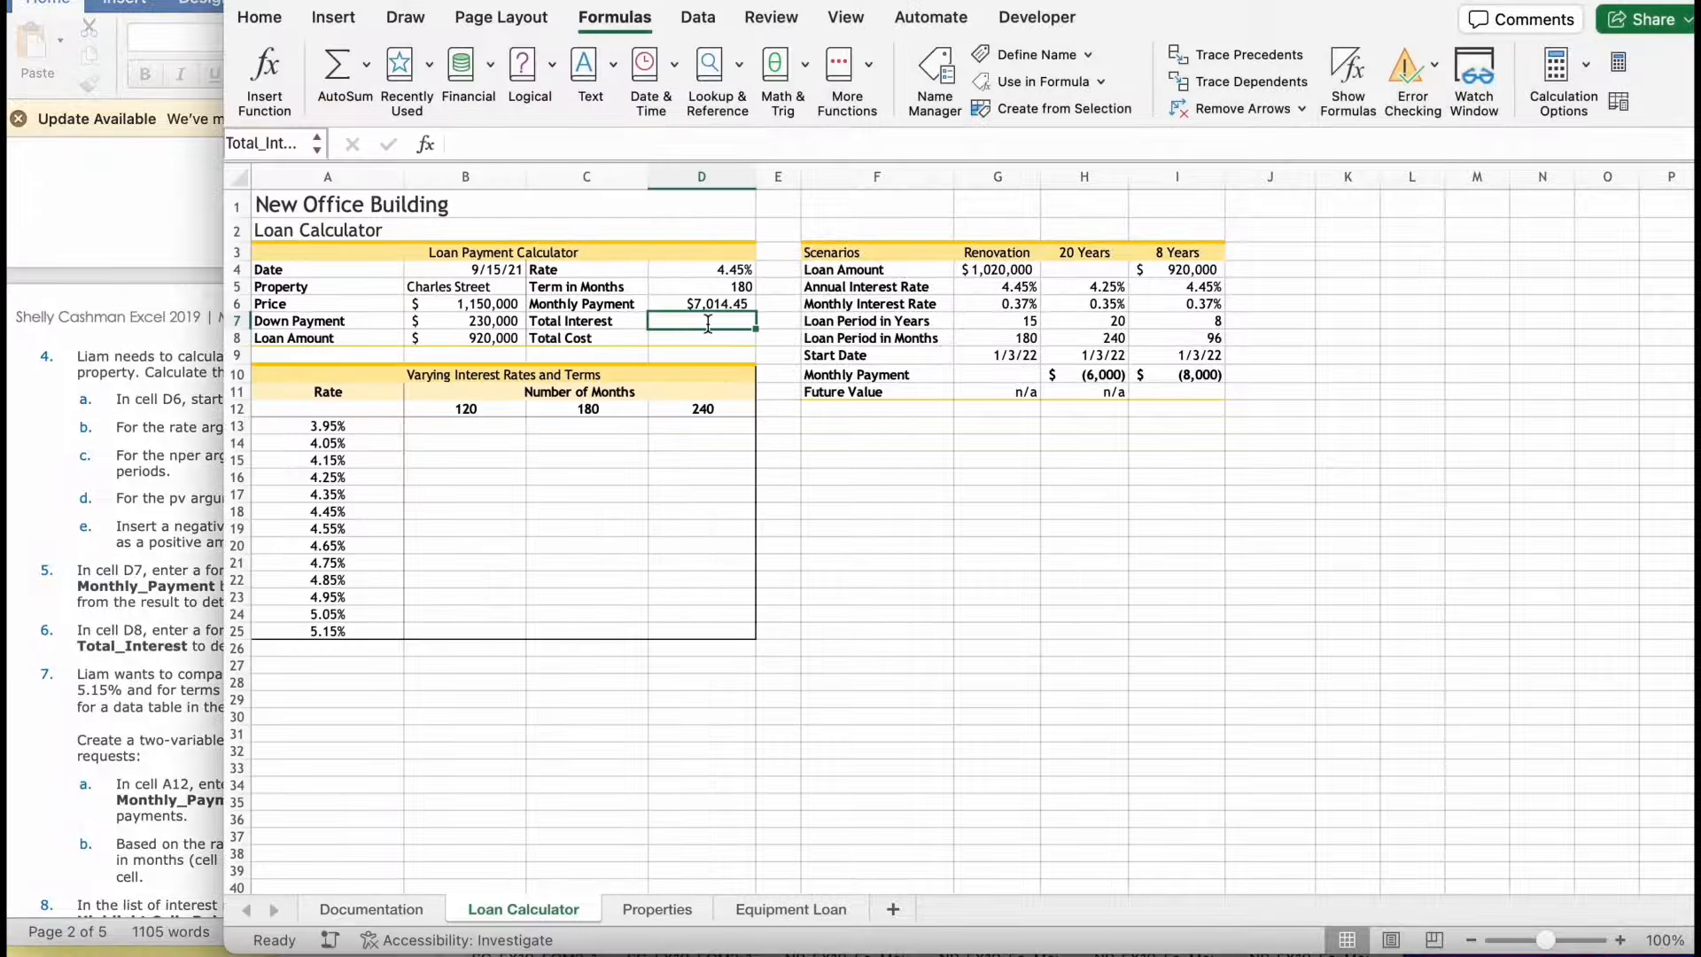
text(=)
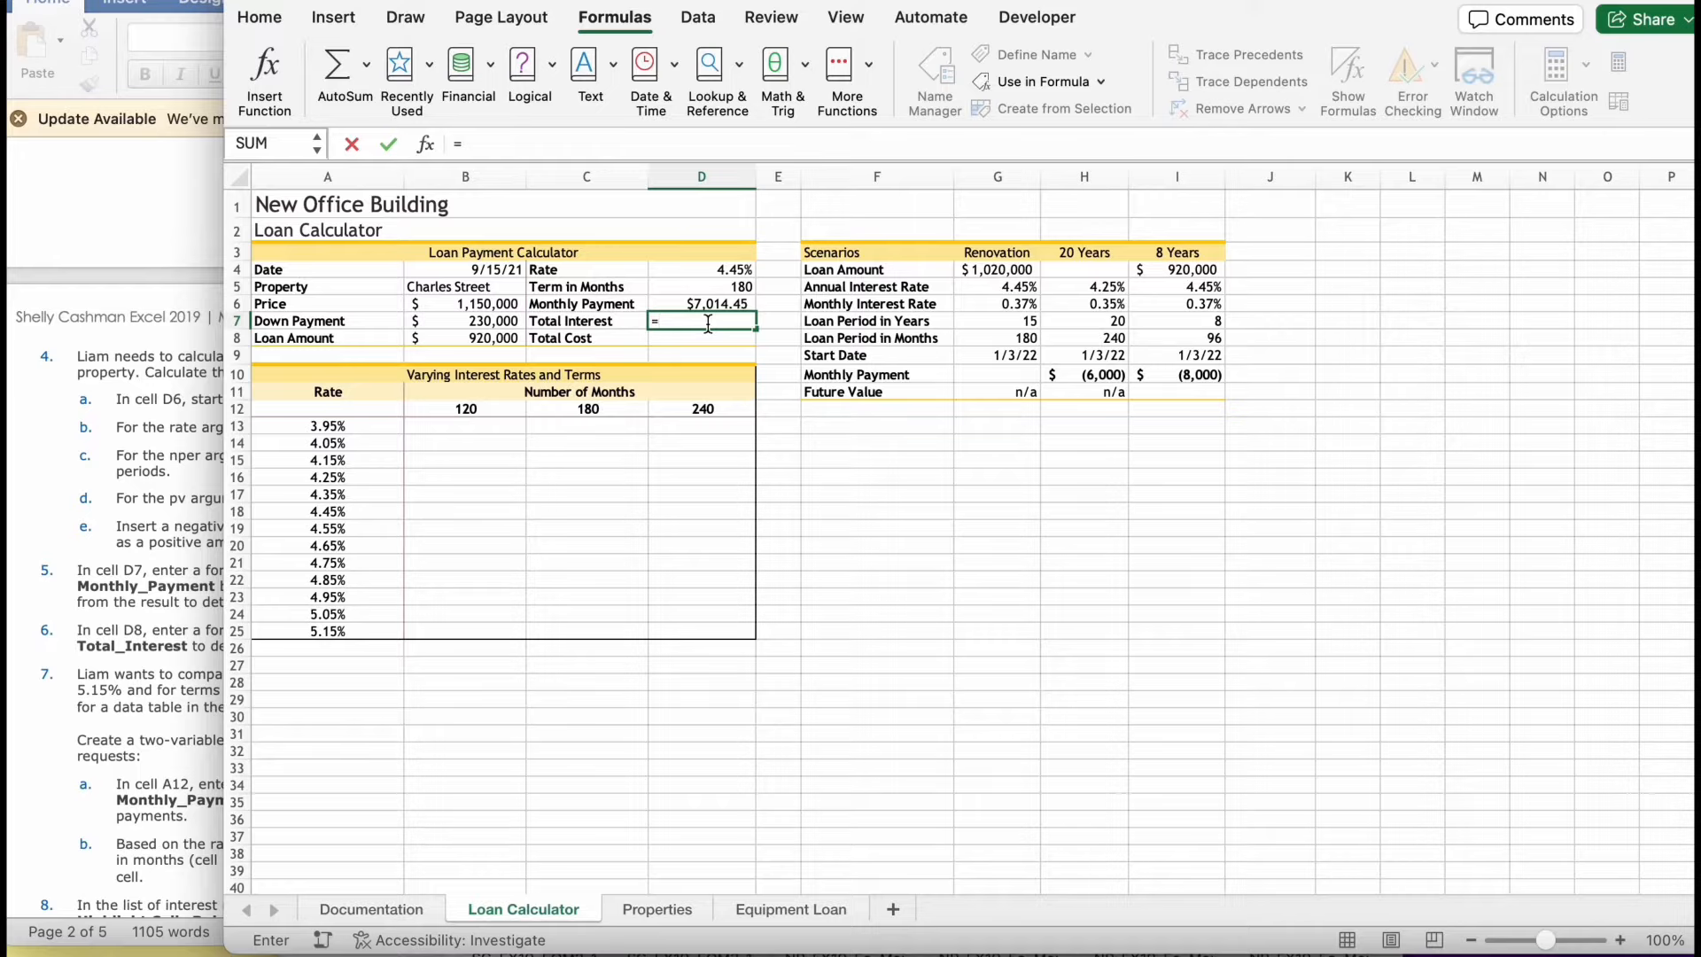
text(mo)
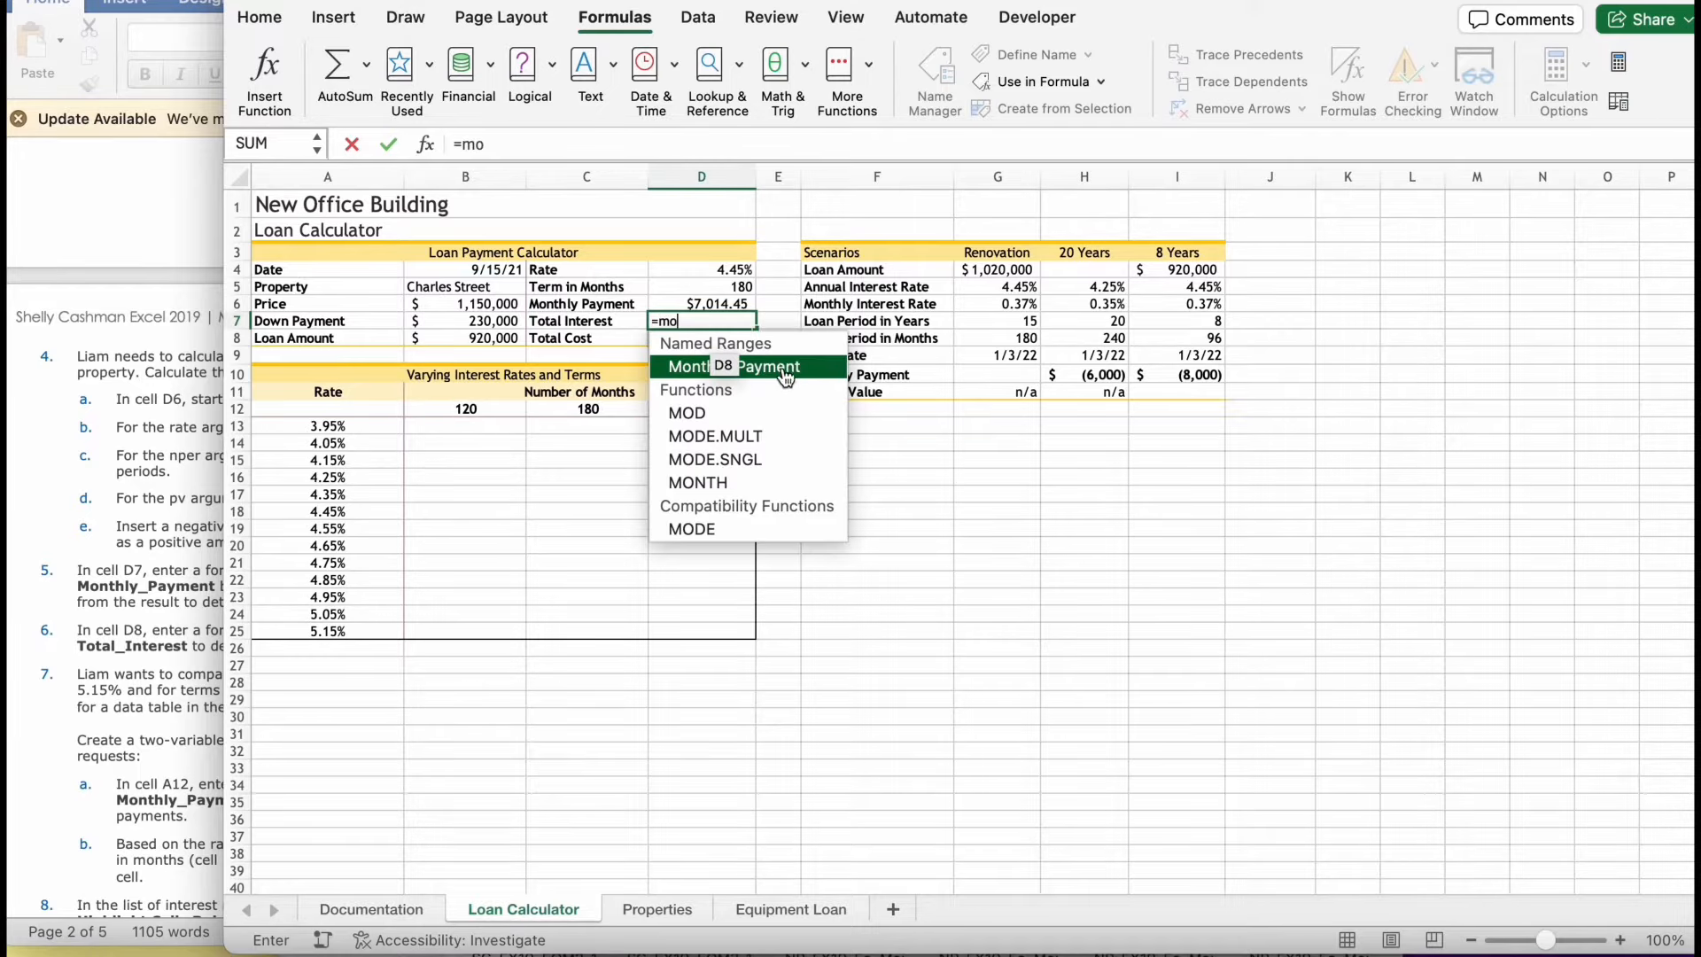
double_click(785, 374)
text(*)
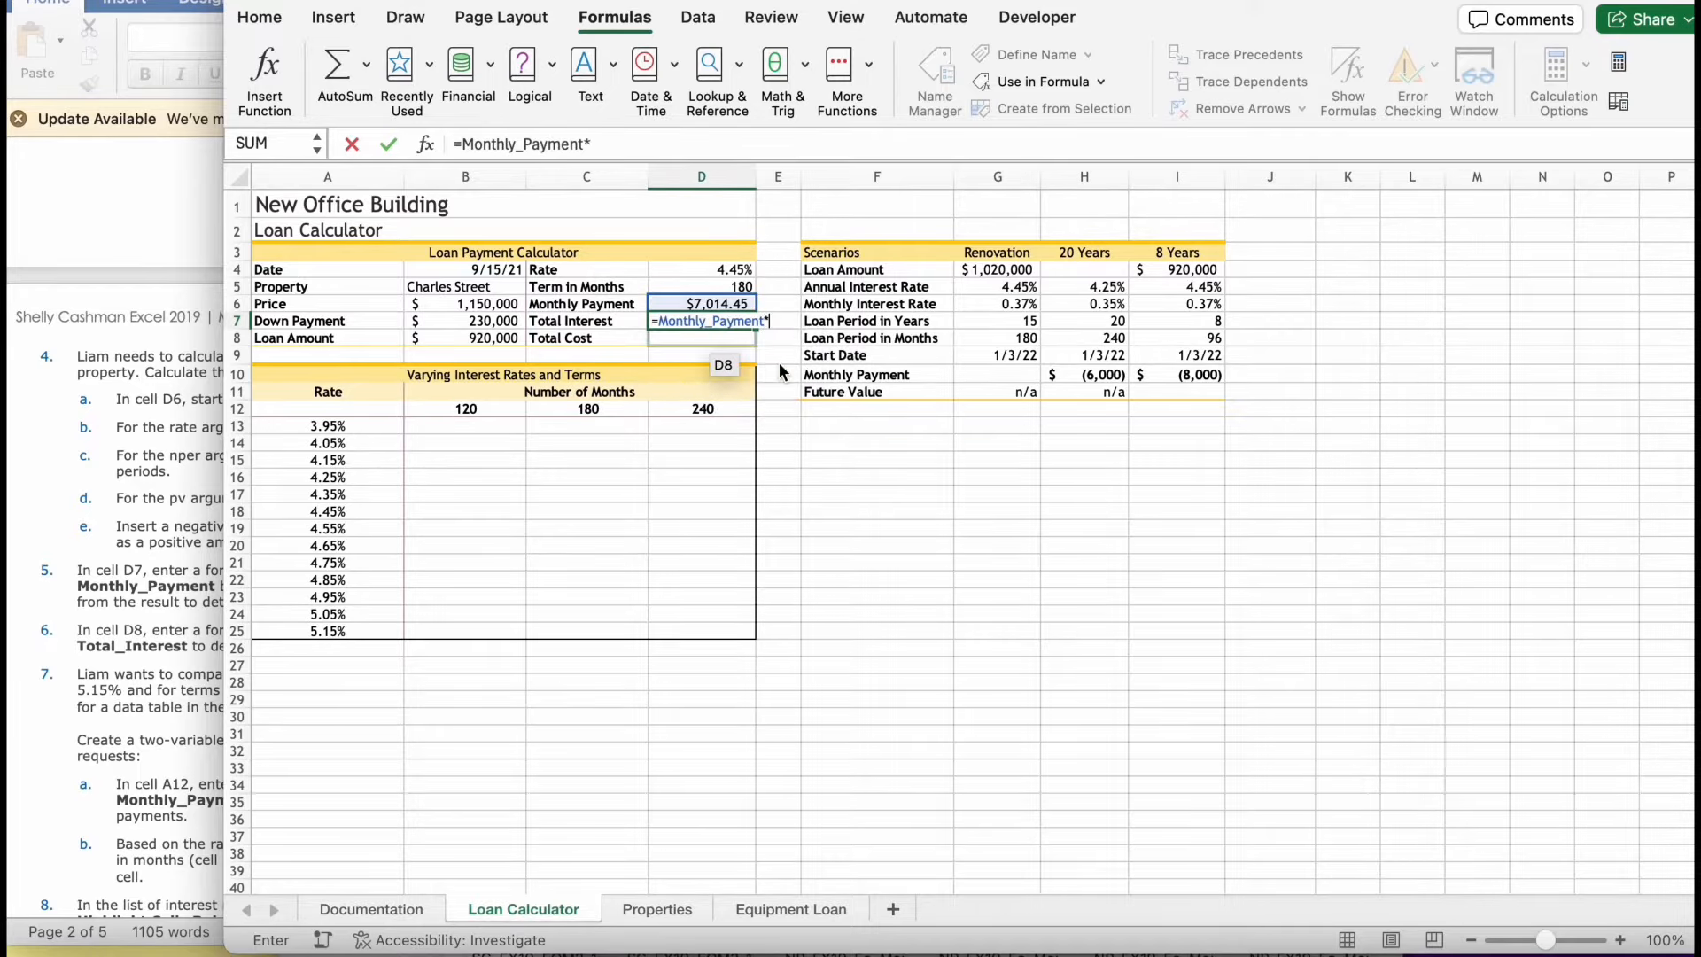
- Extend the D7 formula with the defined name Term_in_Months as the multiplier, followed by a minus sign
click(45, 568)
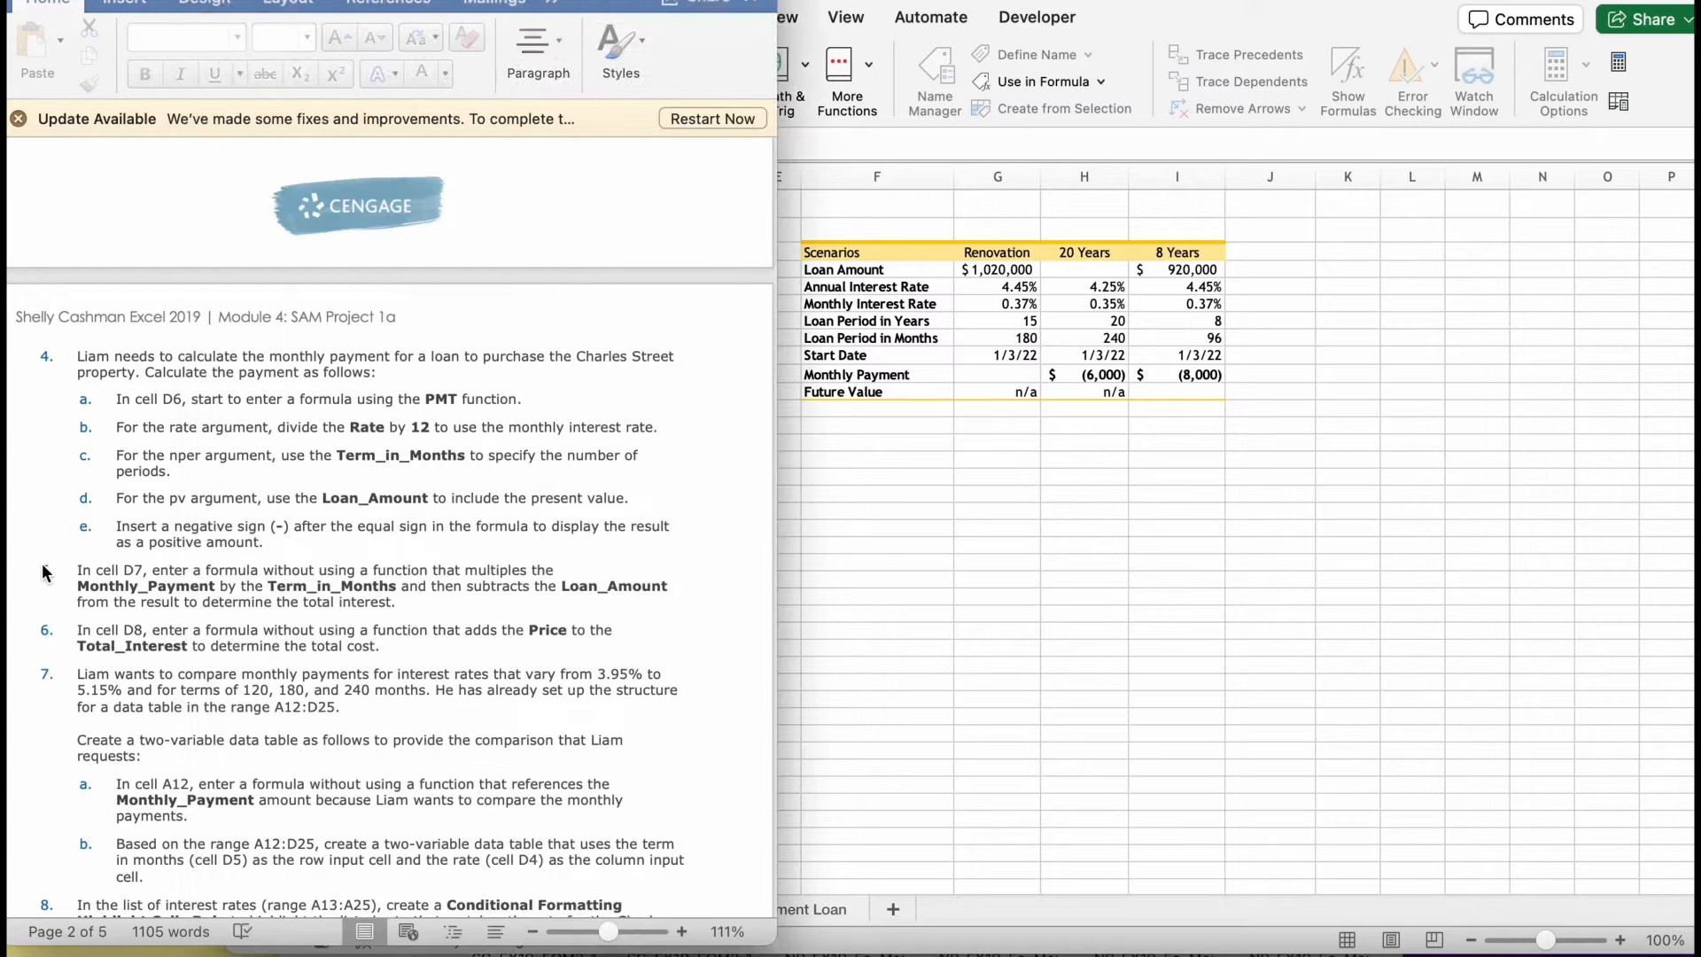
click(888, 306)
text(ter)
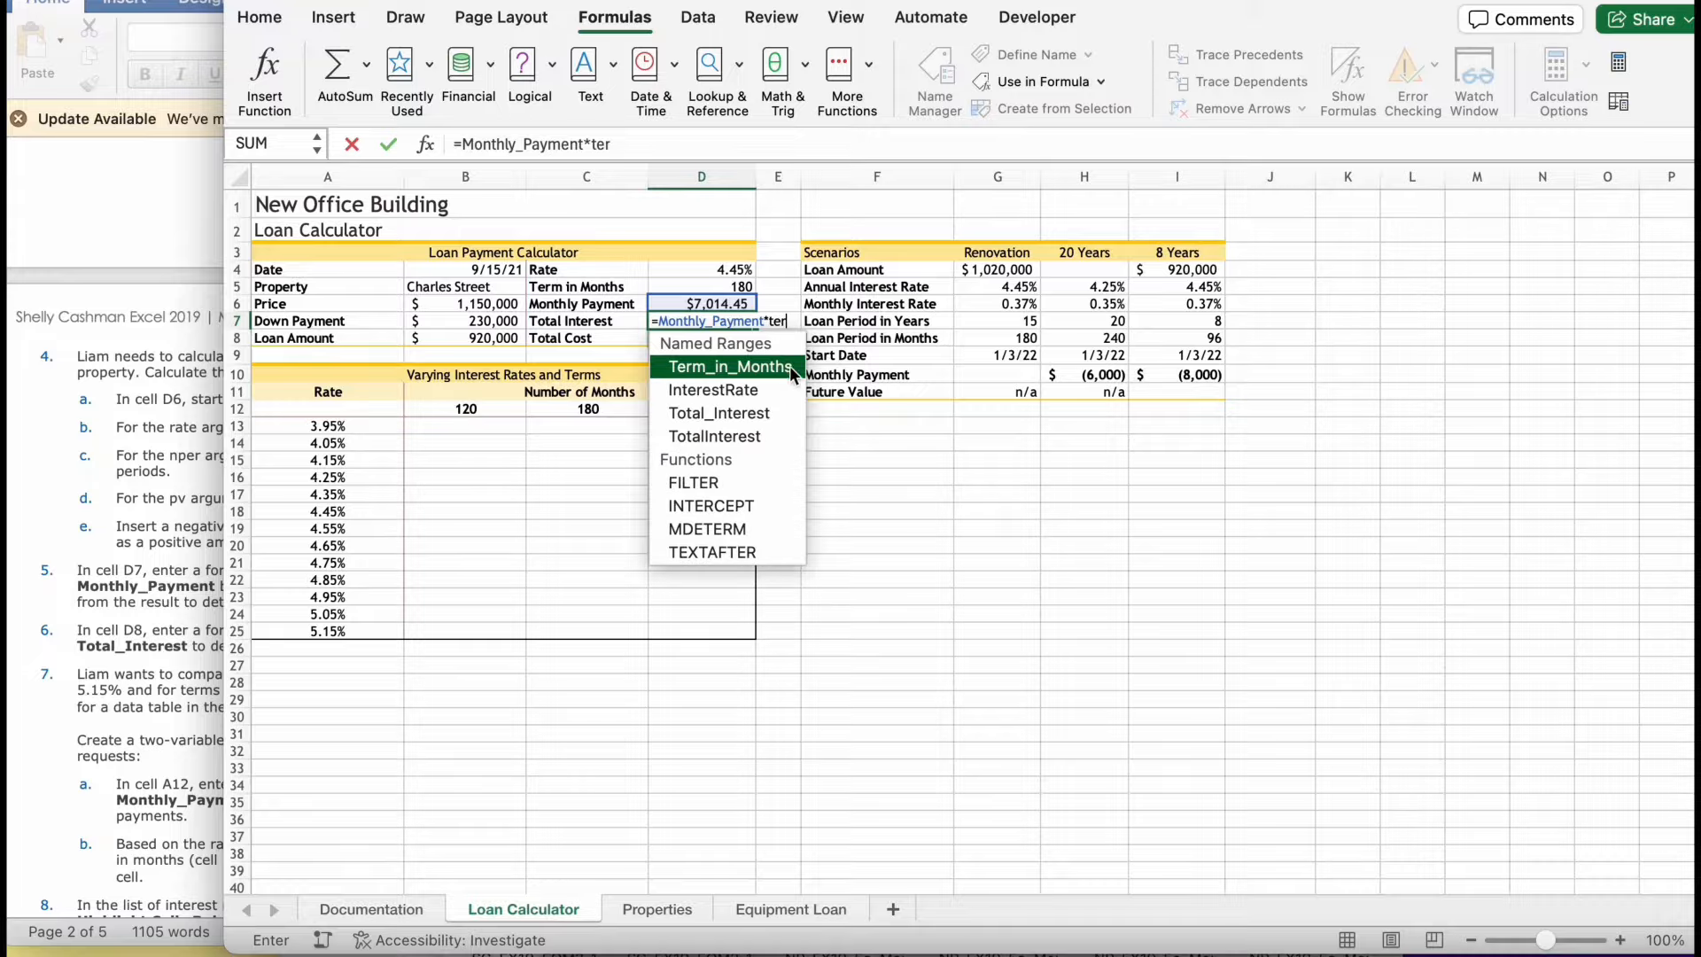
double_click(785, 368)
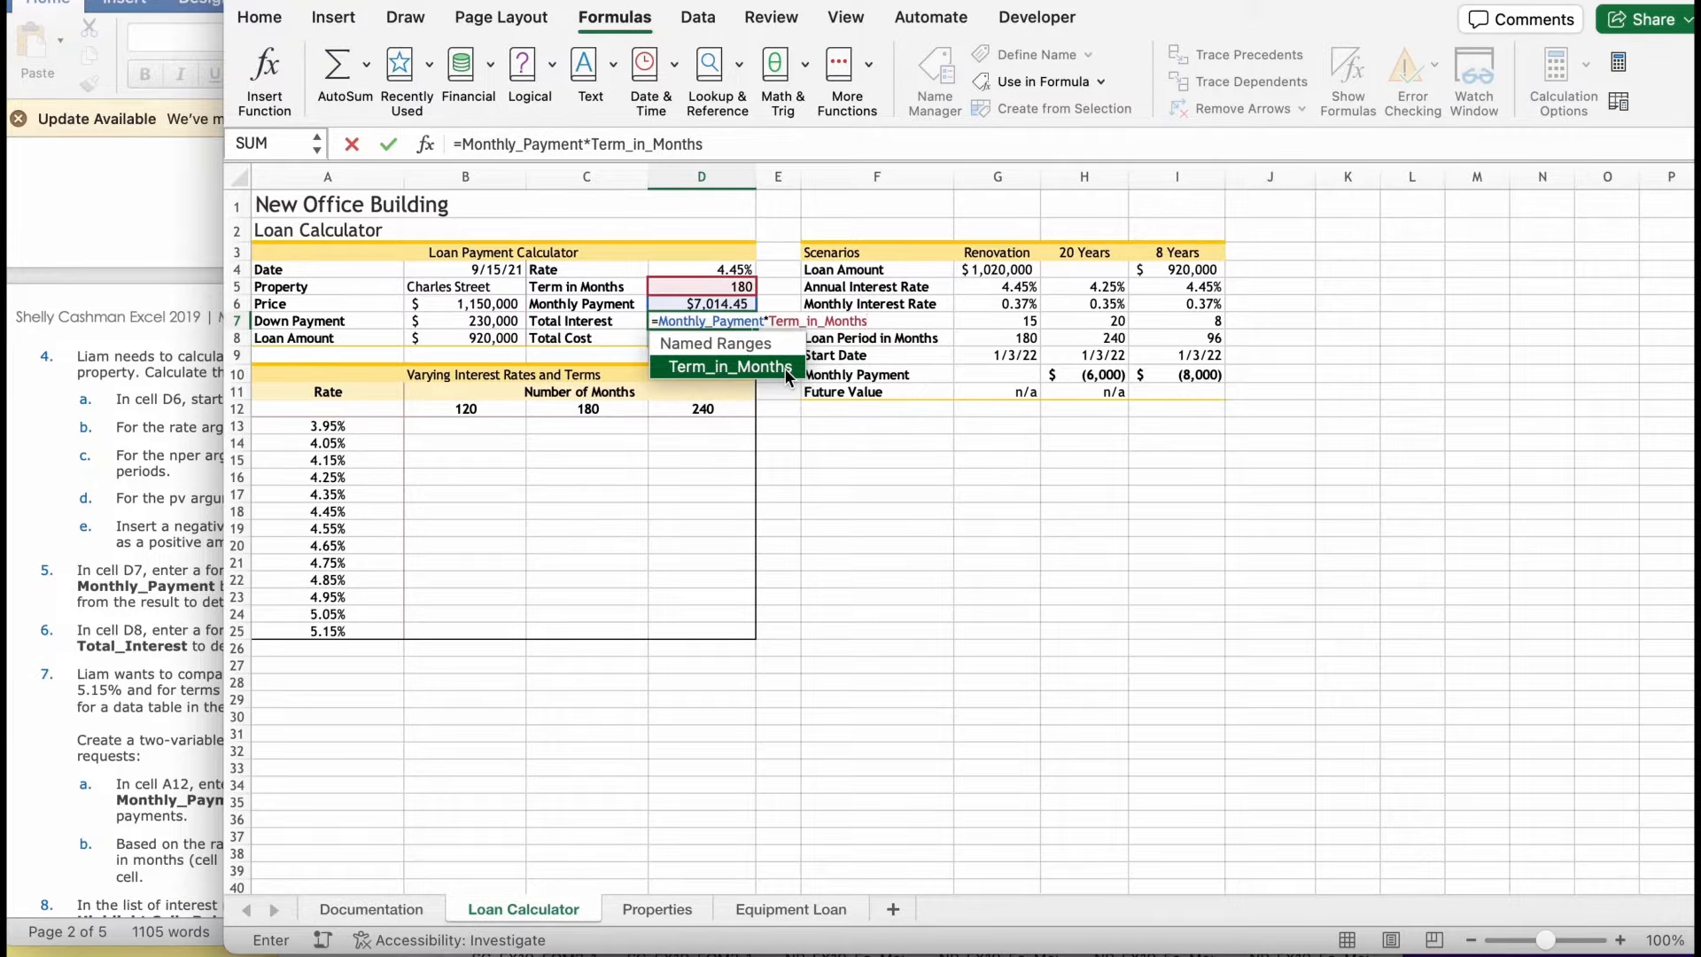
text(-)
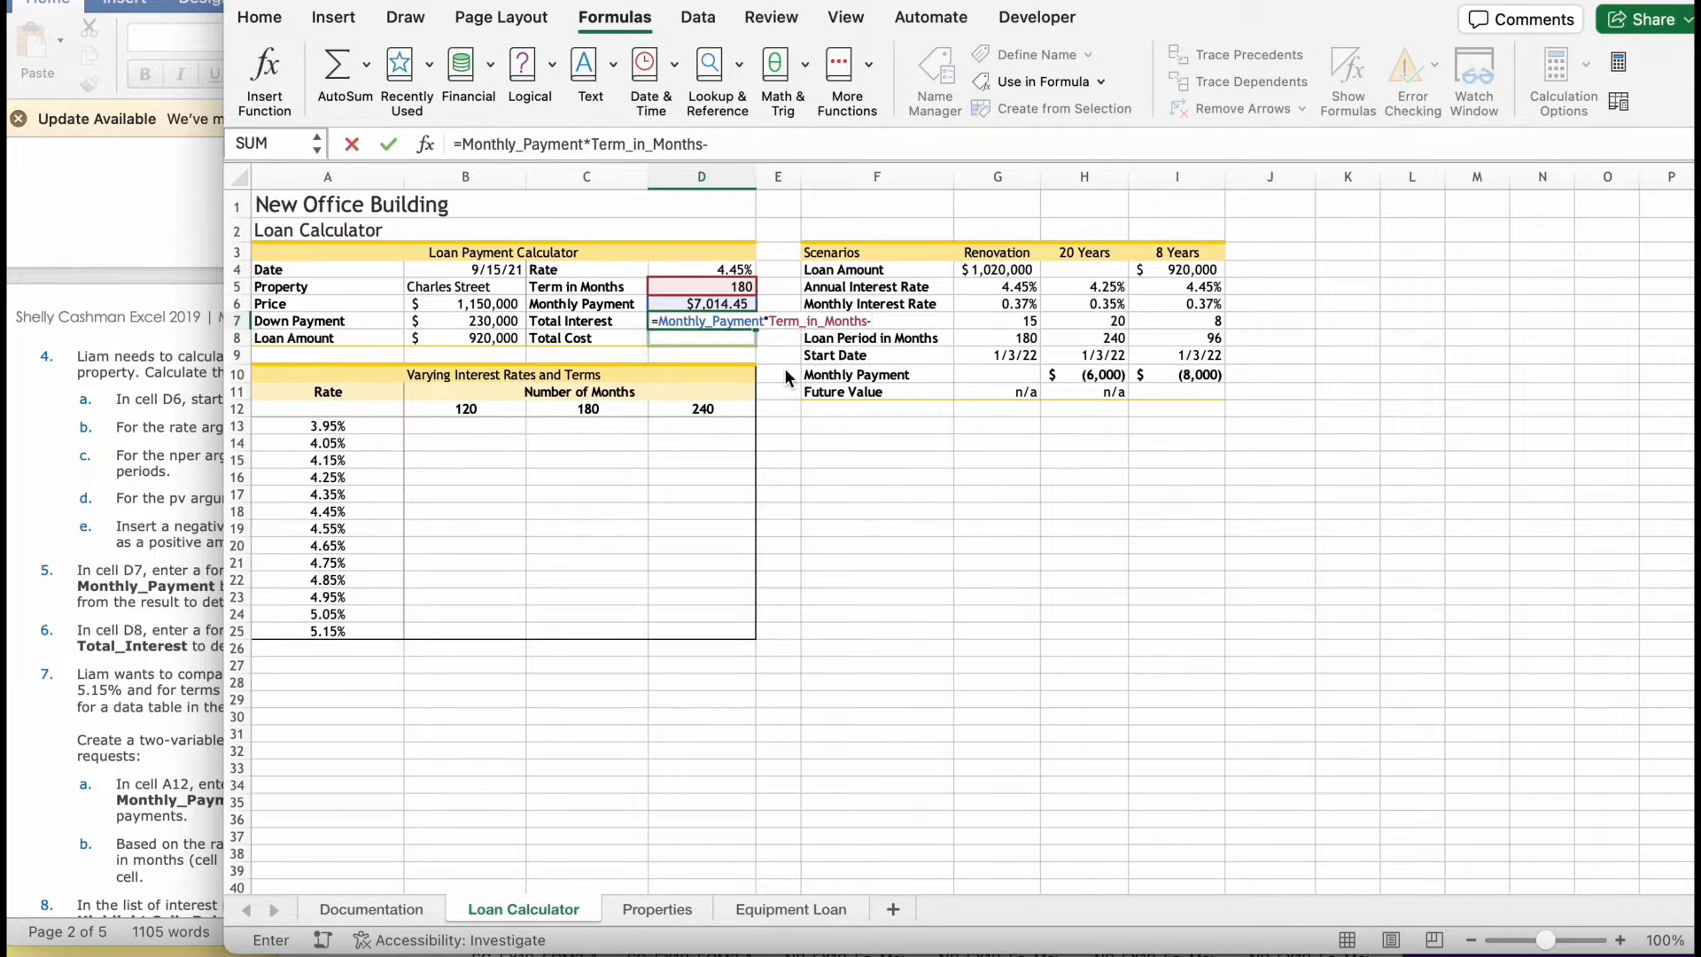
- Subtract the defined name Loan_Amount, completing D7 as =Monthly_Payment*Term_in_Months-Loan_Amount
click(9, 441)
click(794, 284)
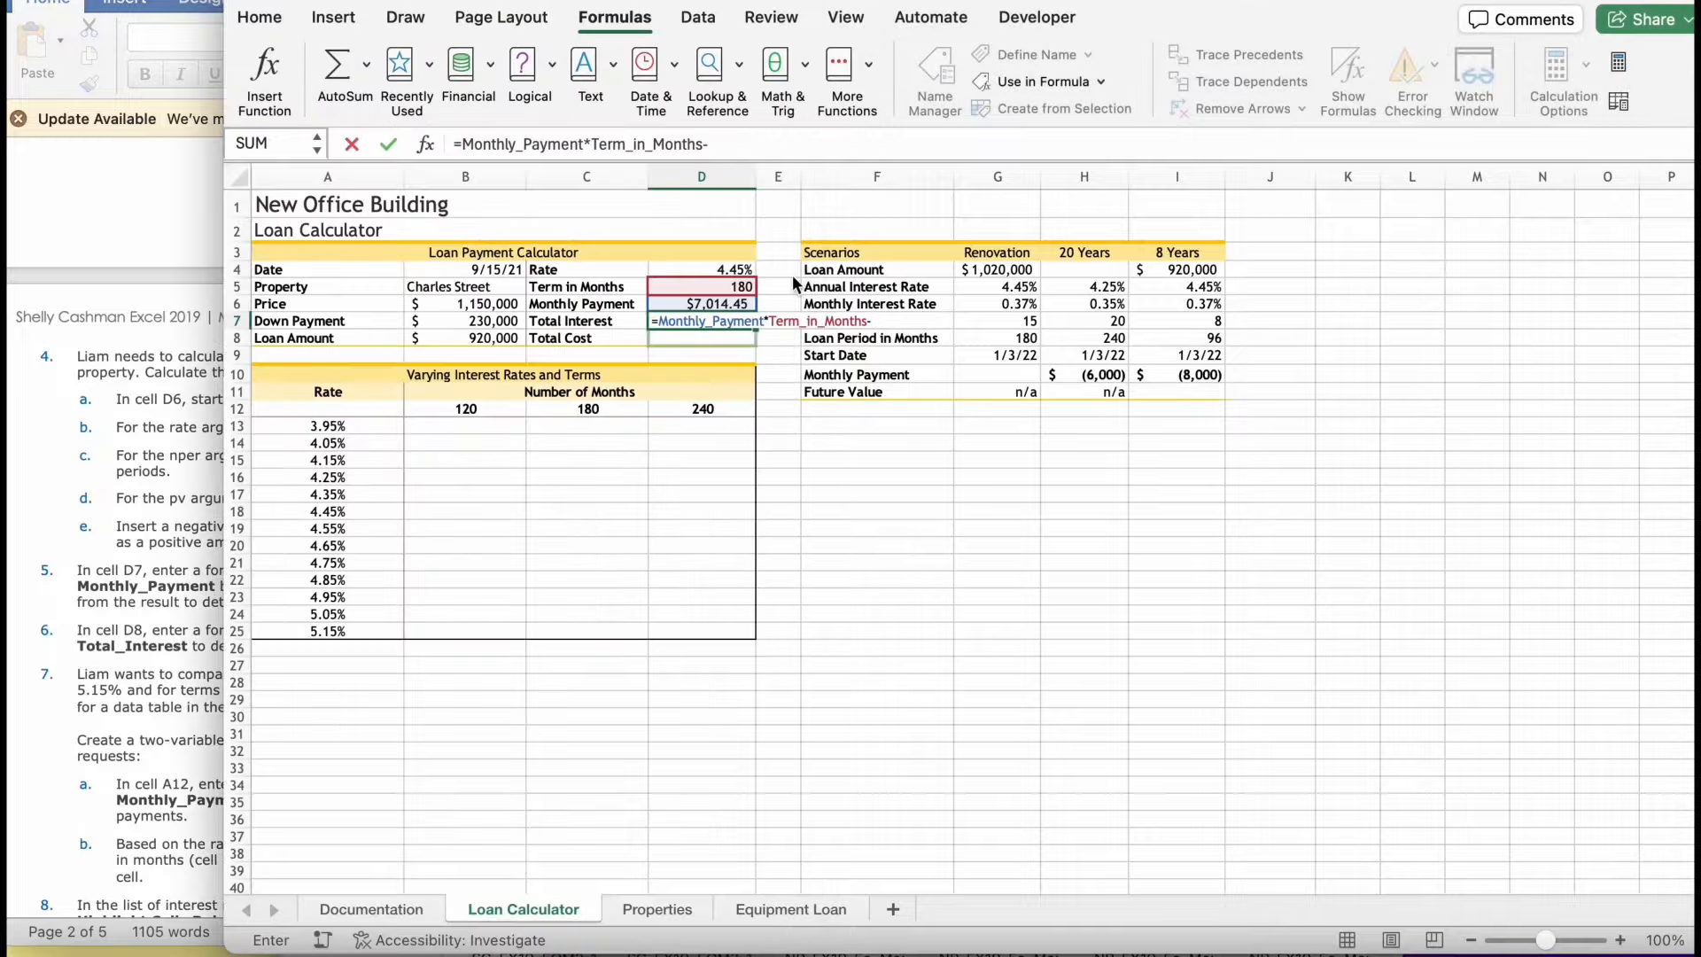
text(lo)
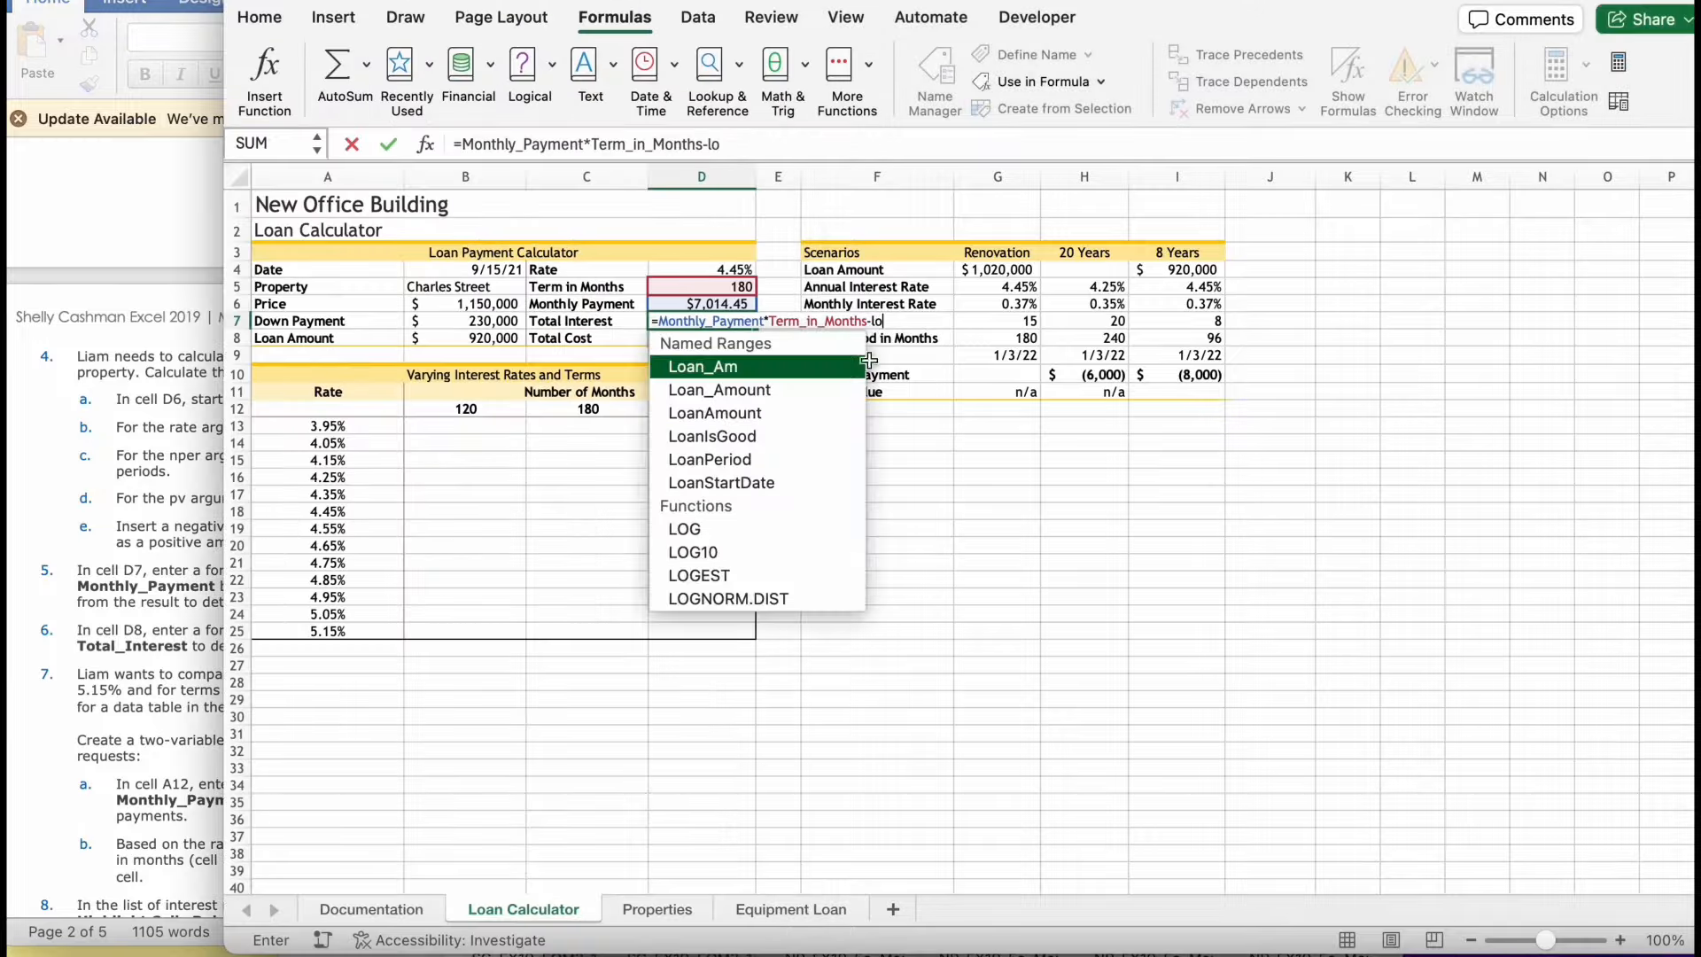
double_click(823, 390)
key(Return)
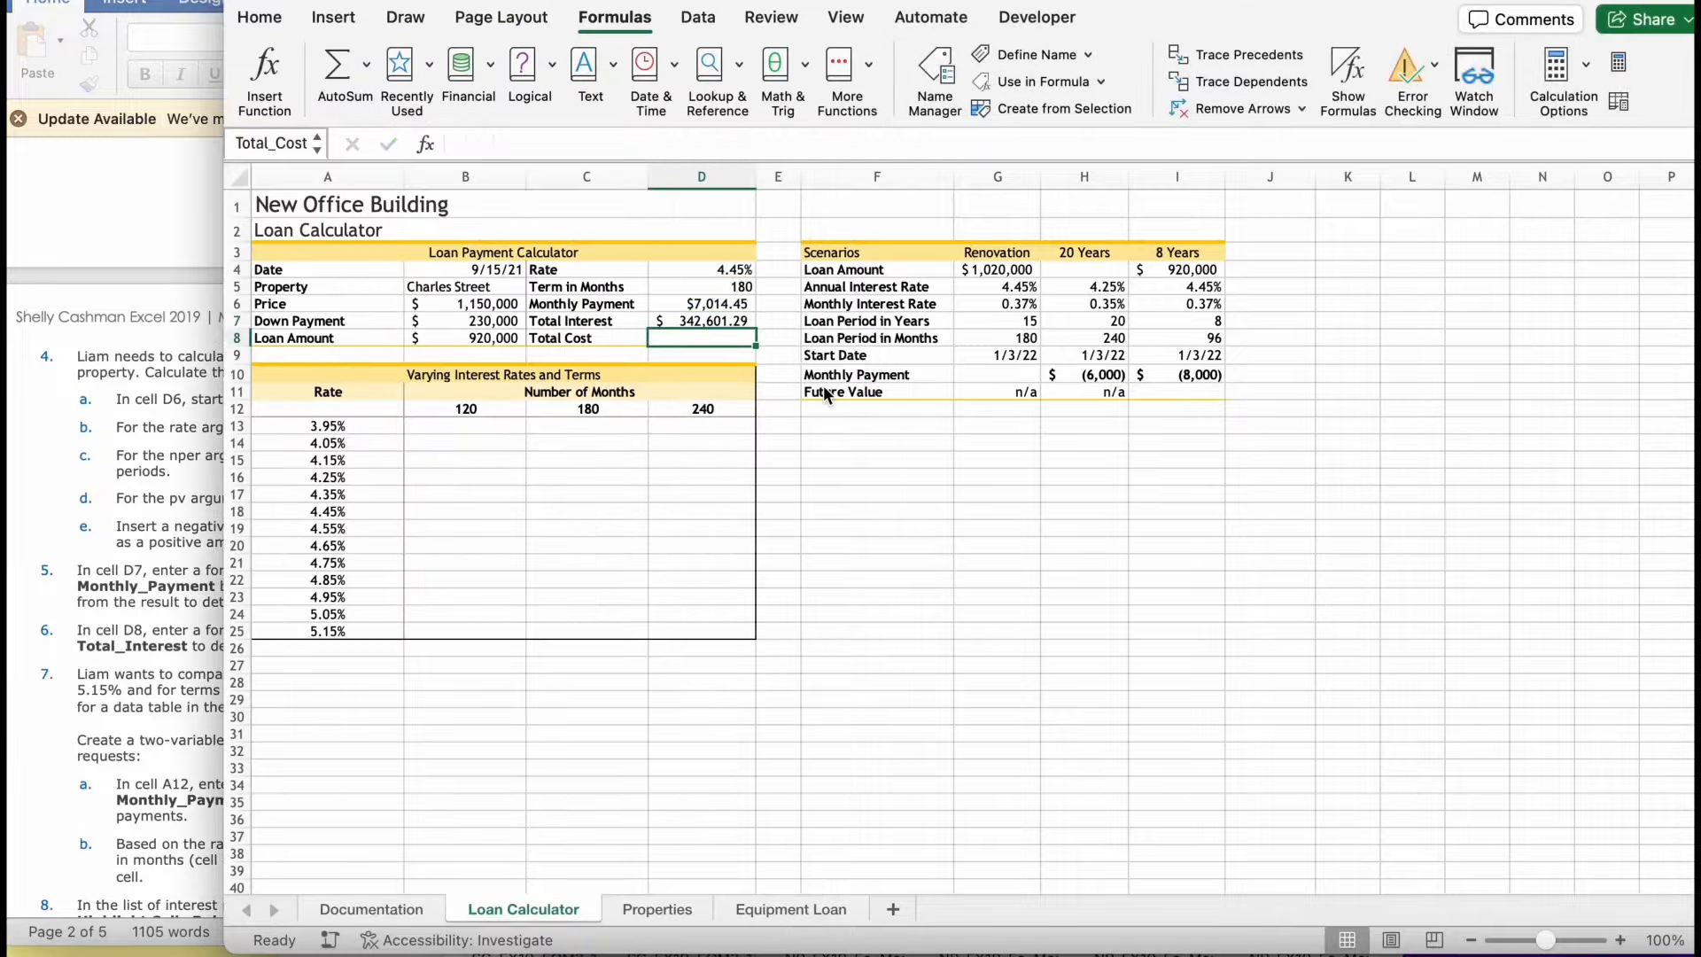
- Read the next instruction and enter the total cost formula =Price+Total_Interest in D8 of the Loan Calculator worksheet
click(102, 476)
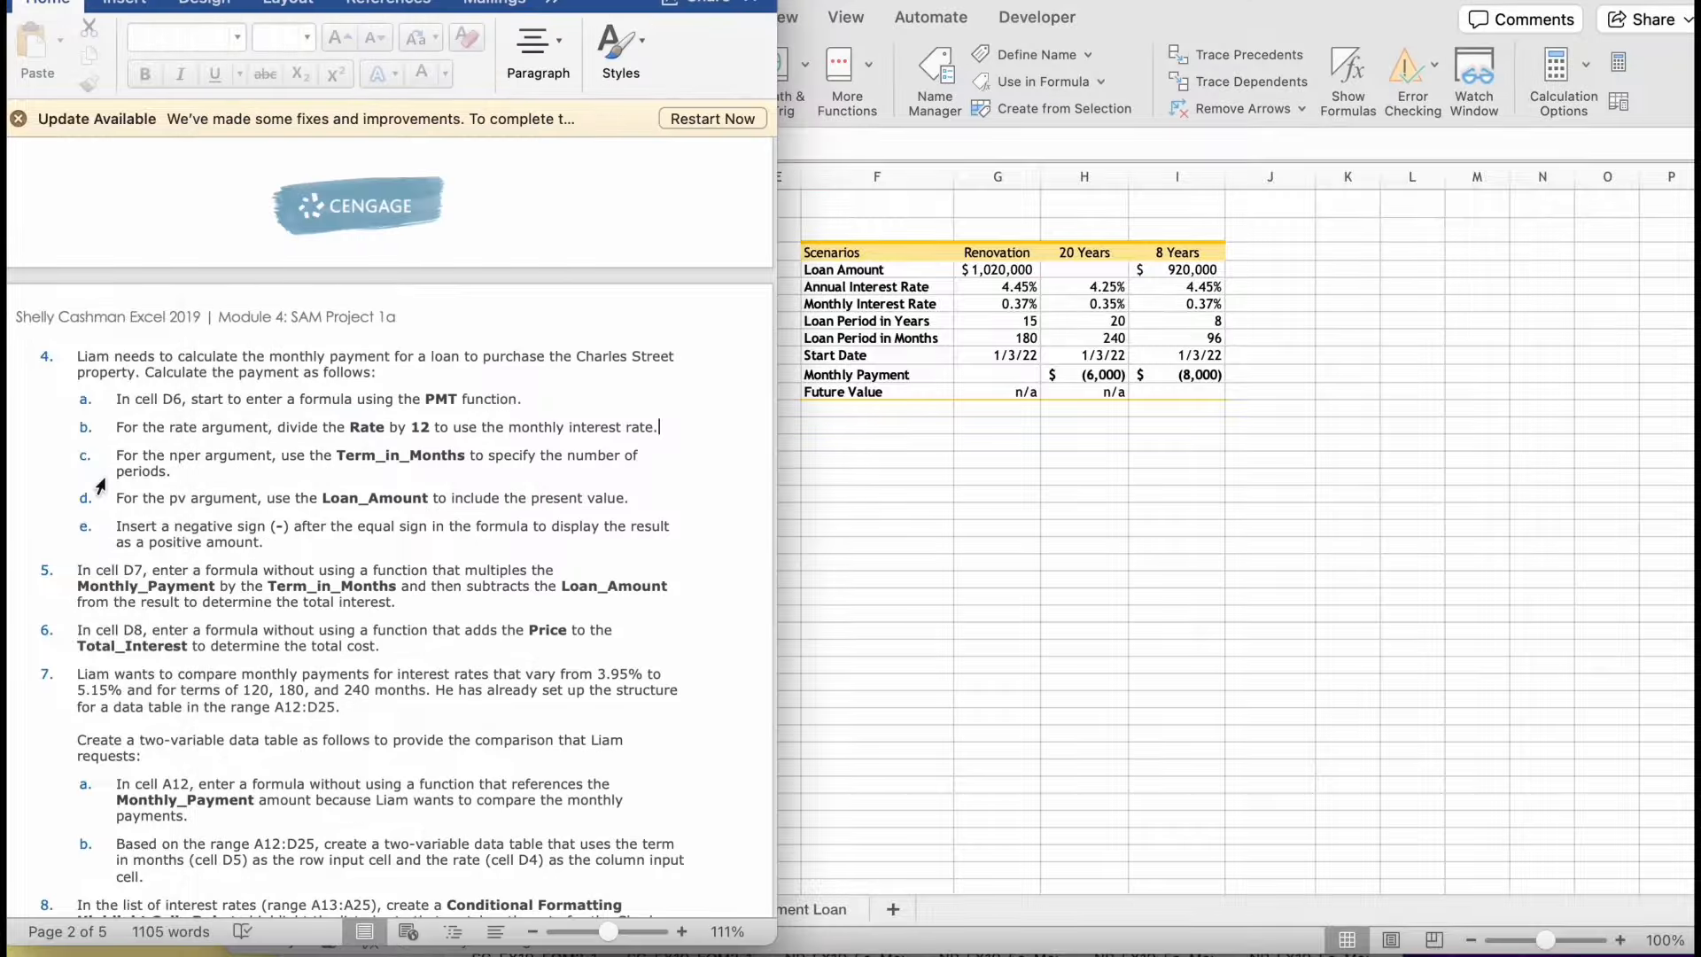
scroll(100, 485, down, 5)
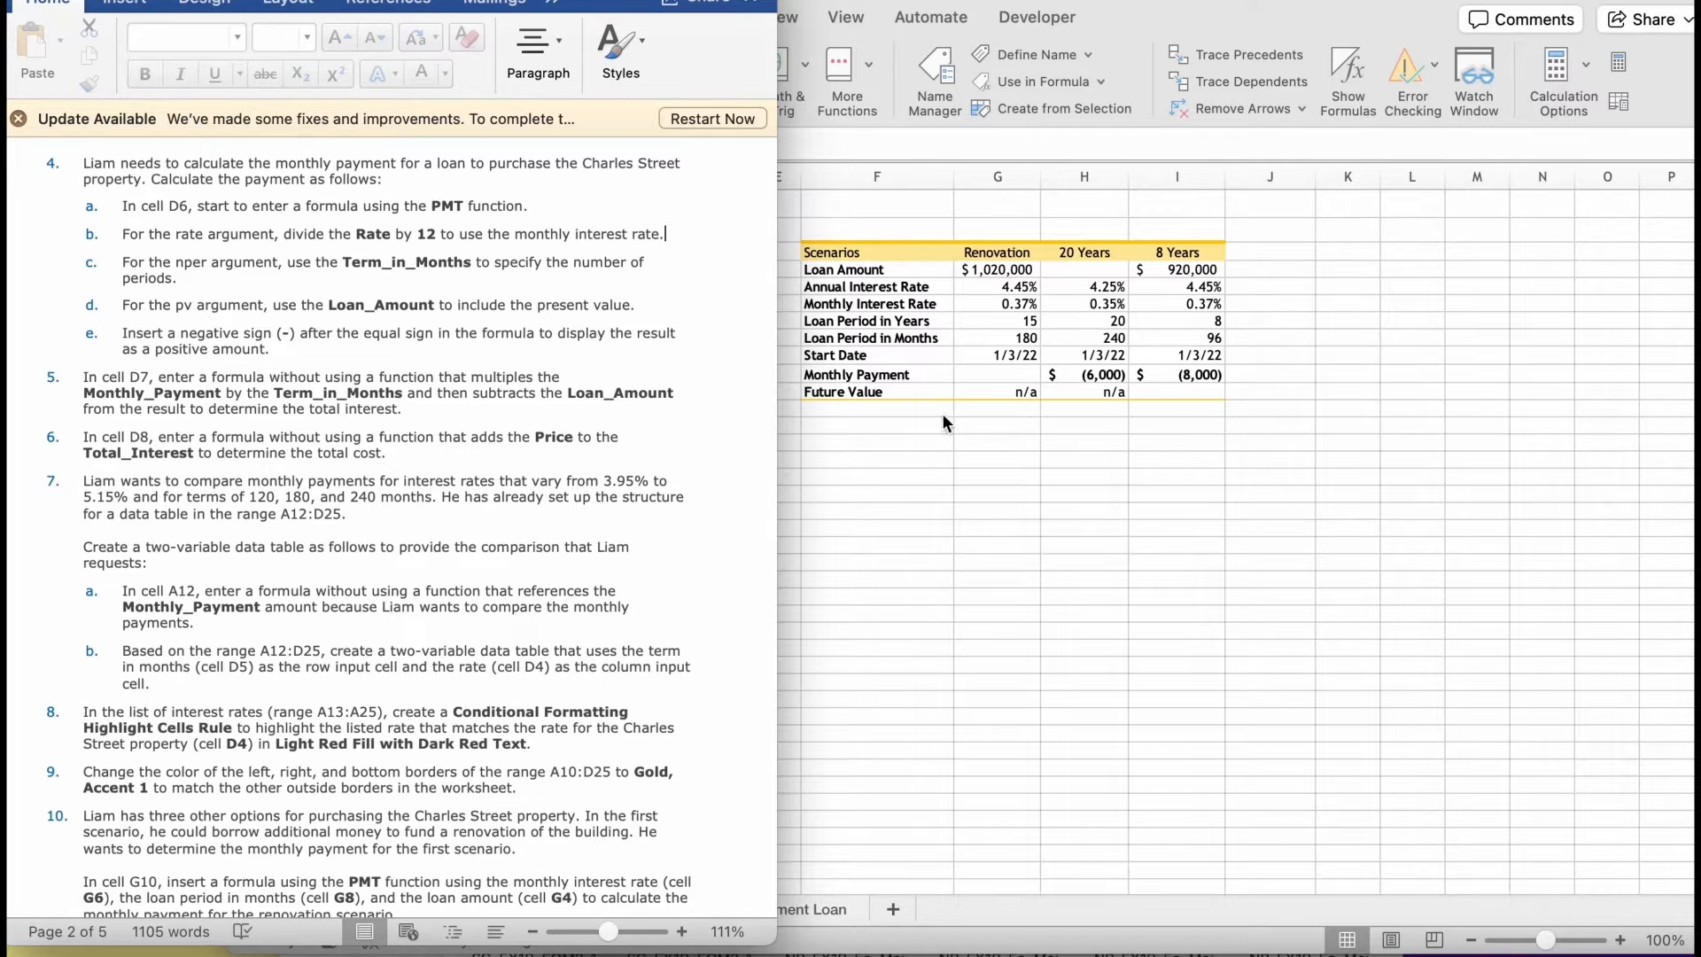
click(918, 416)
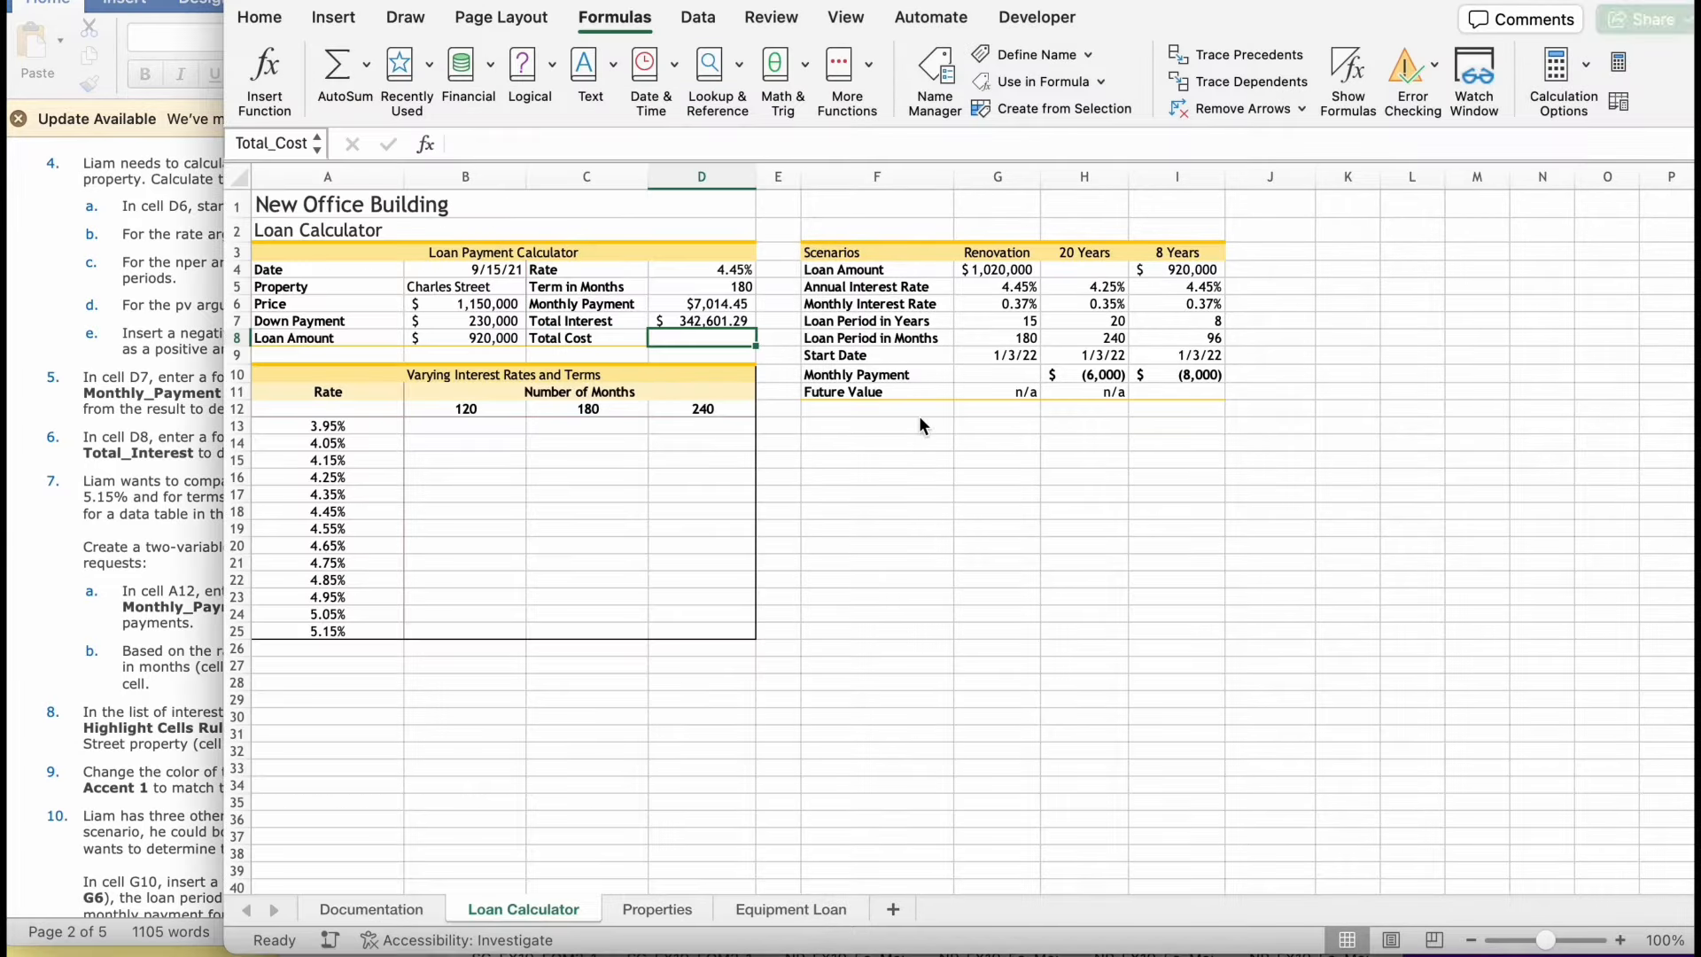
click(737, 339)
text(=)
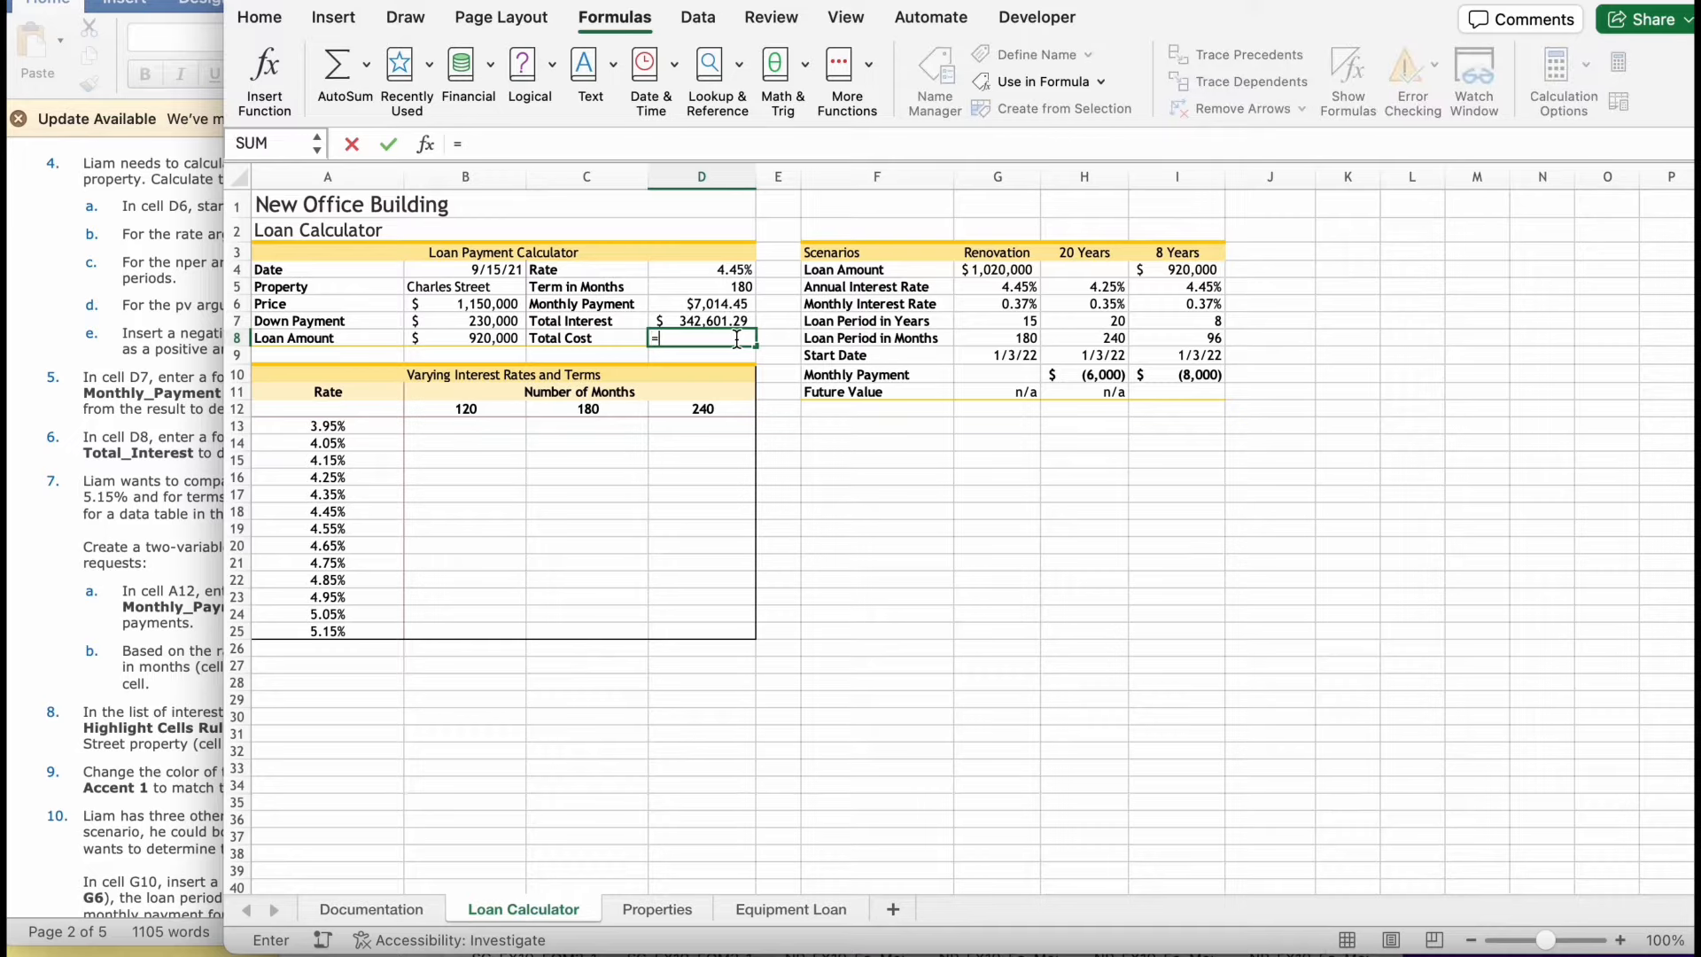
text(pr)
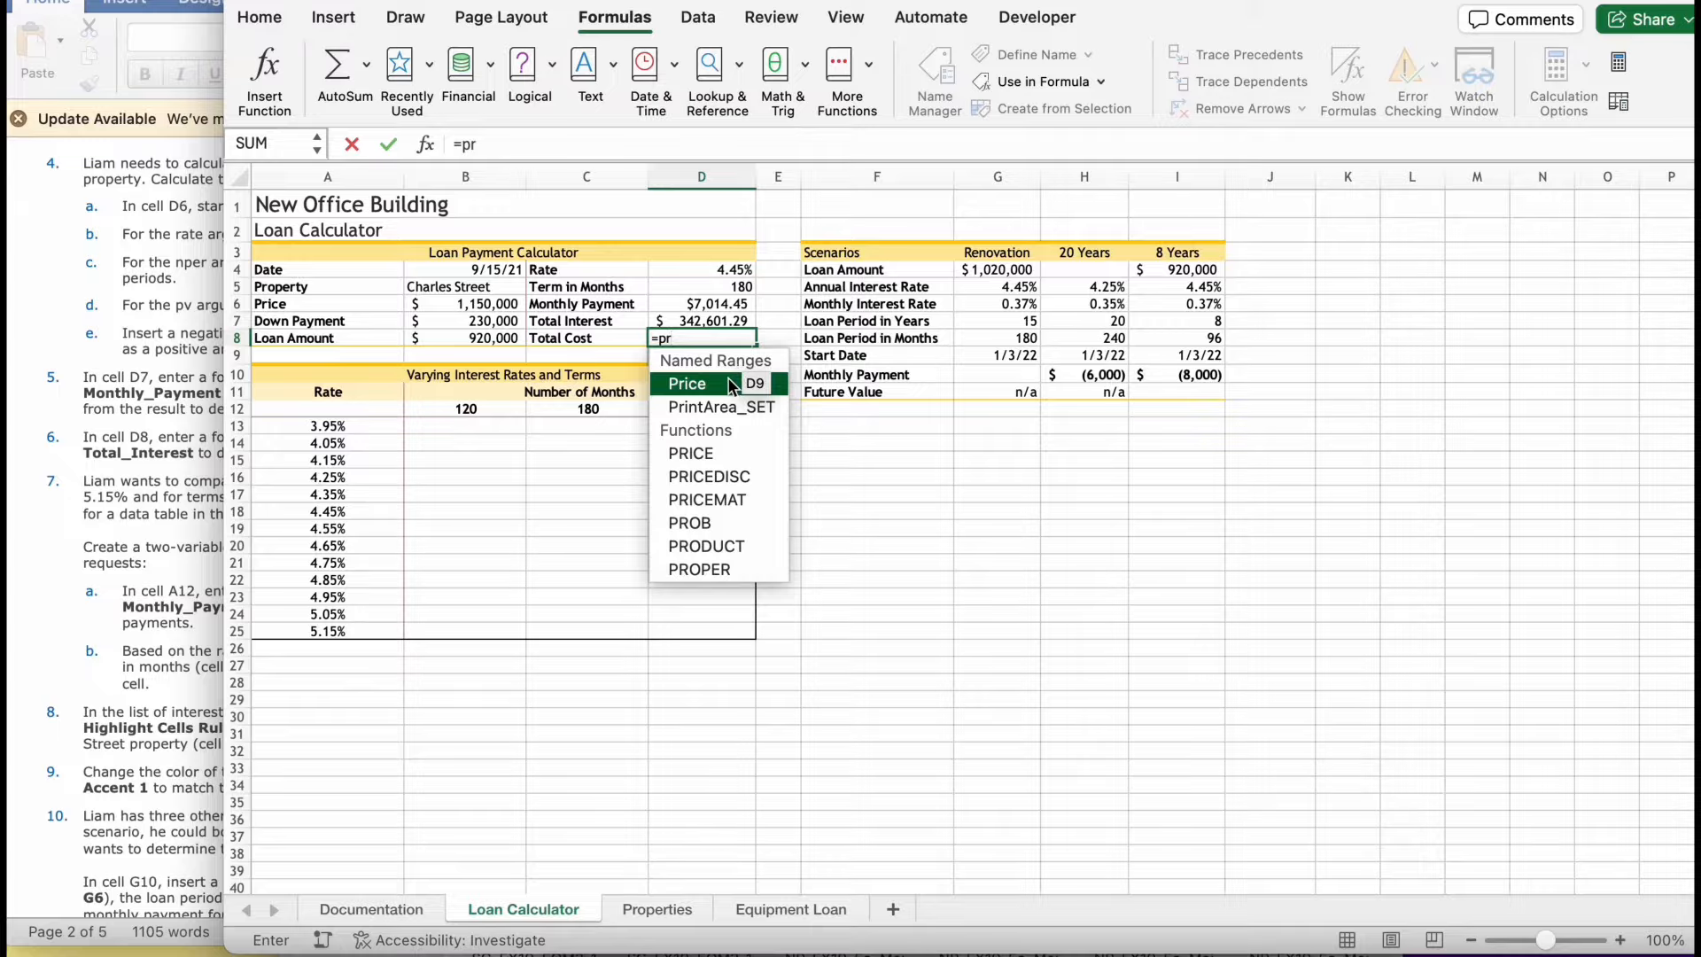
double_click(731, 386)
text(+)
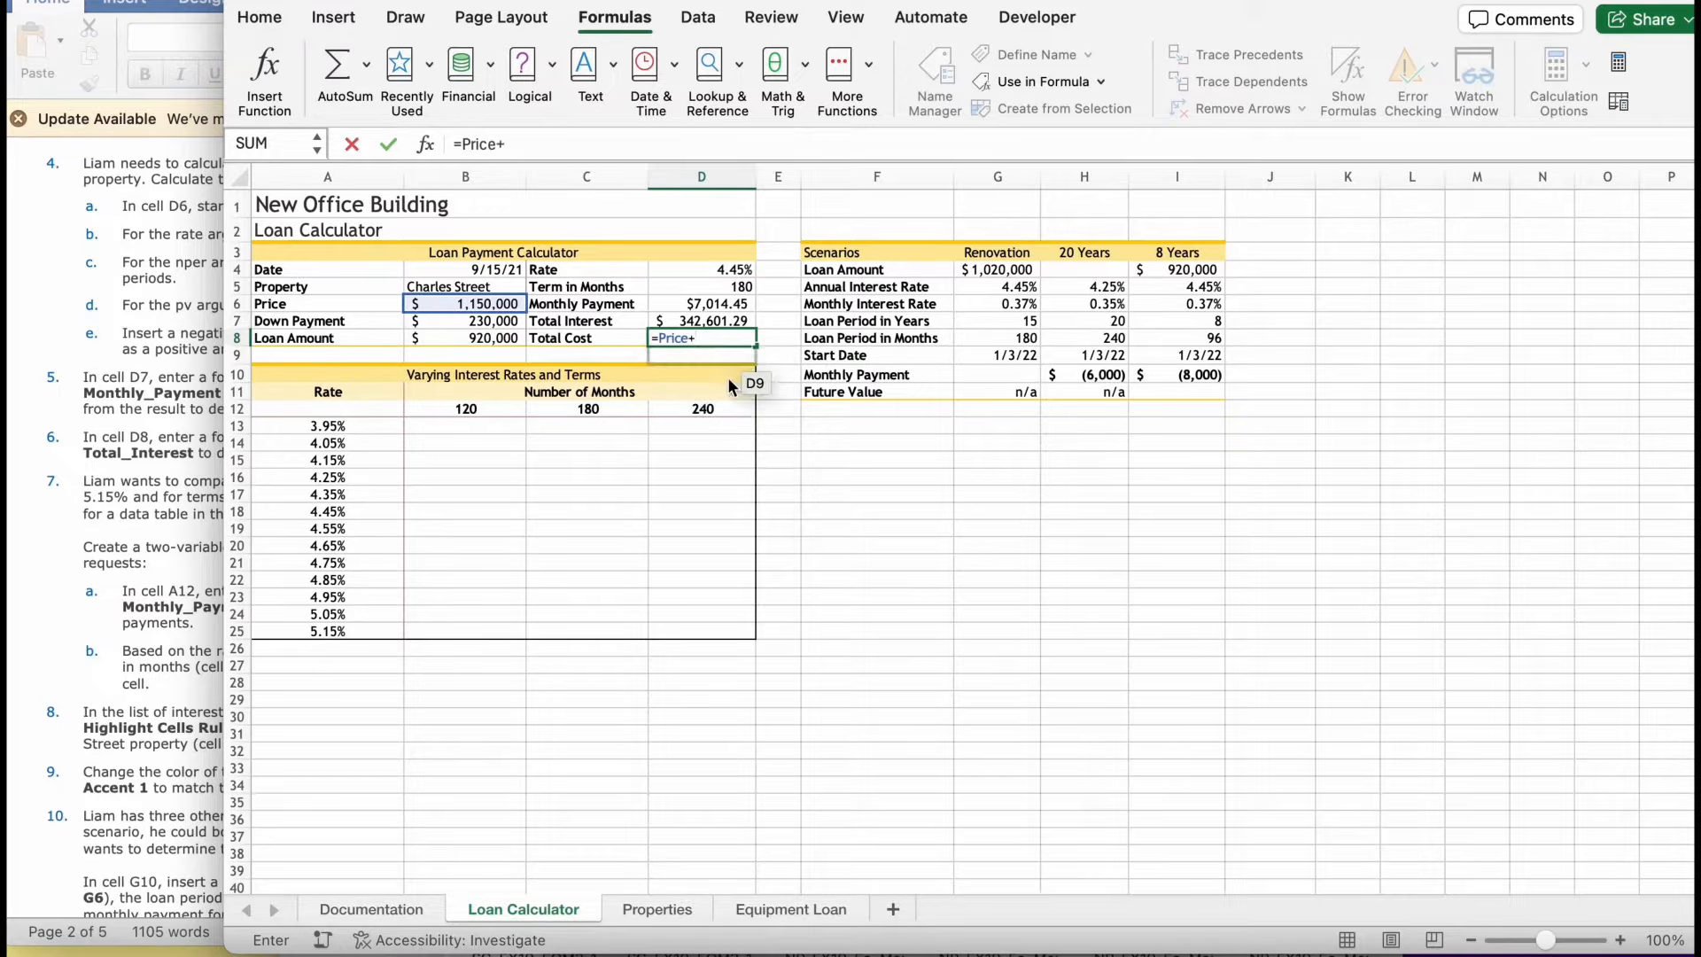
text(tot)
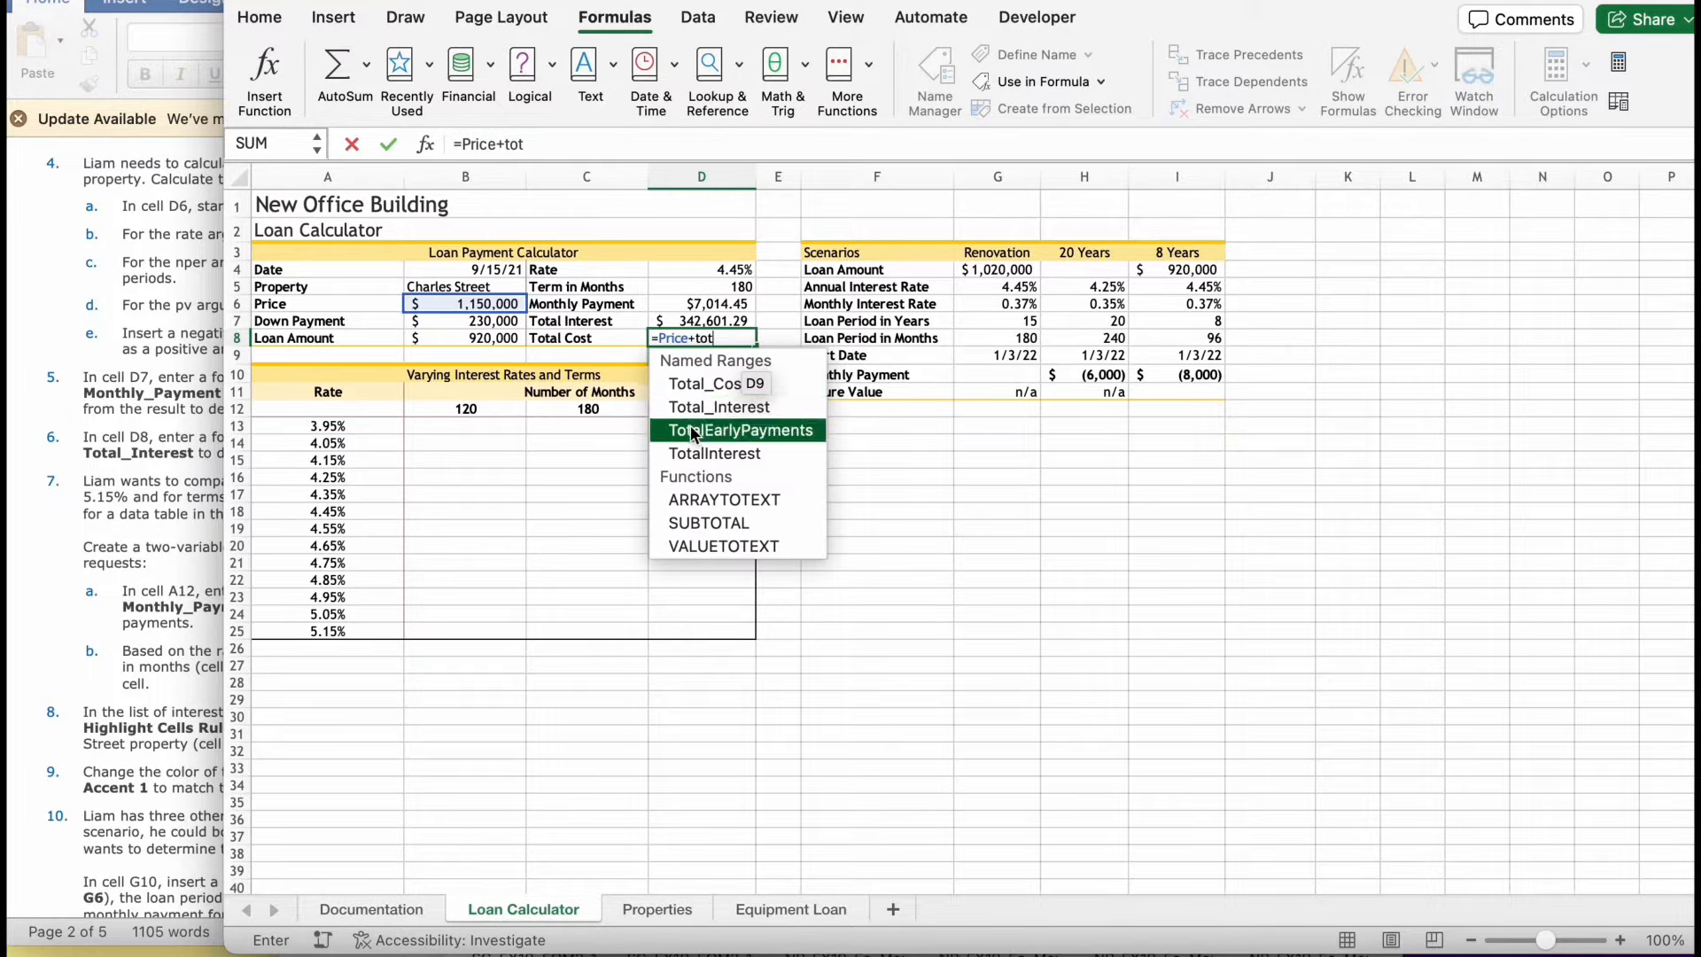
double_click(691, 409)
key(Return)
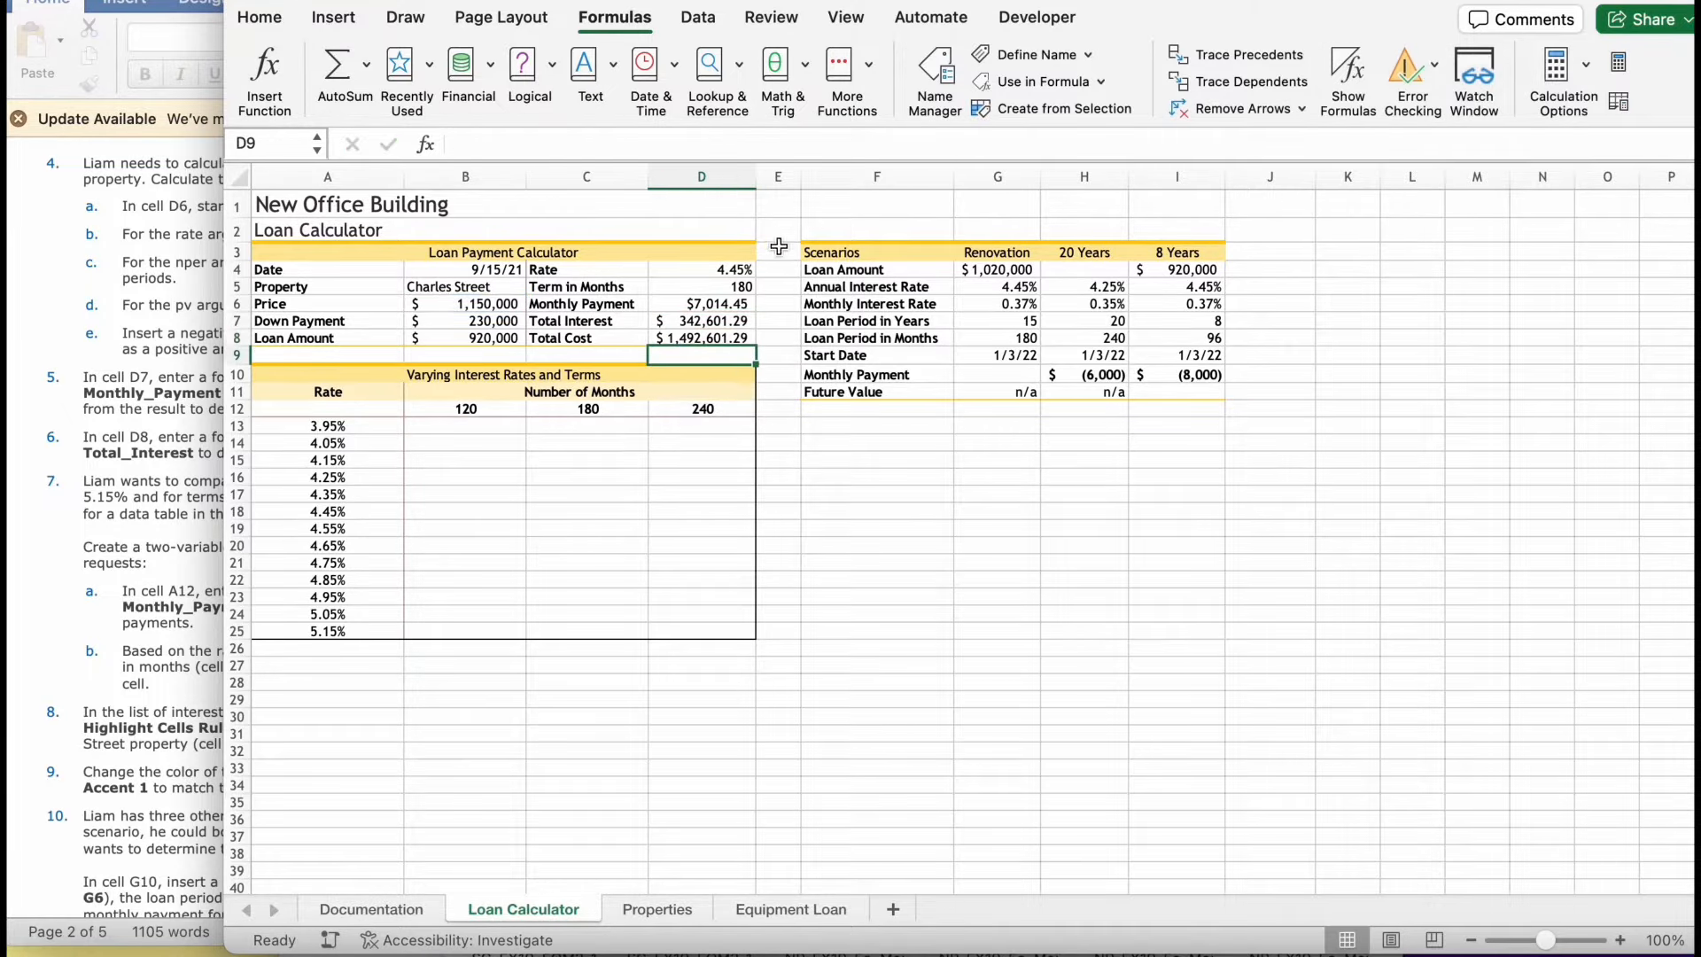
- Check the data table instructions and enter the formula =Monthly_Payment in cell A12
click(93, 684)
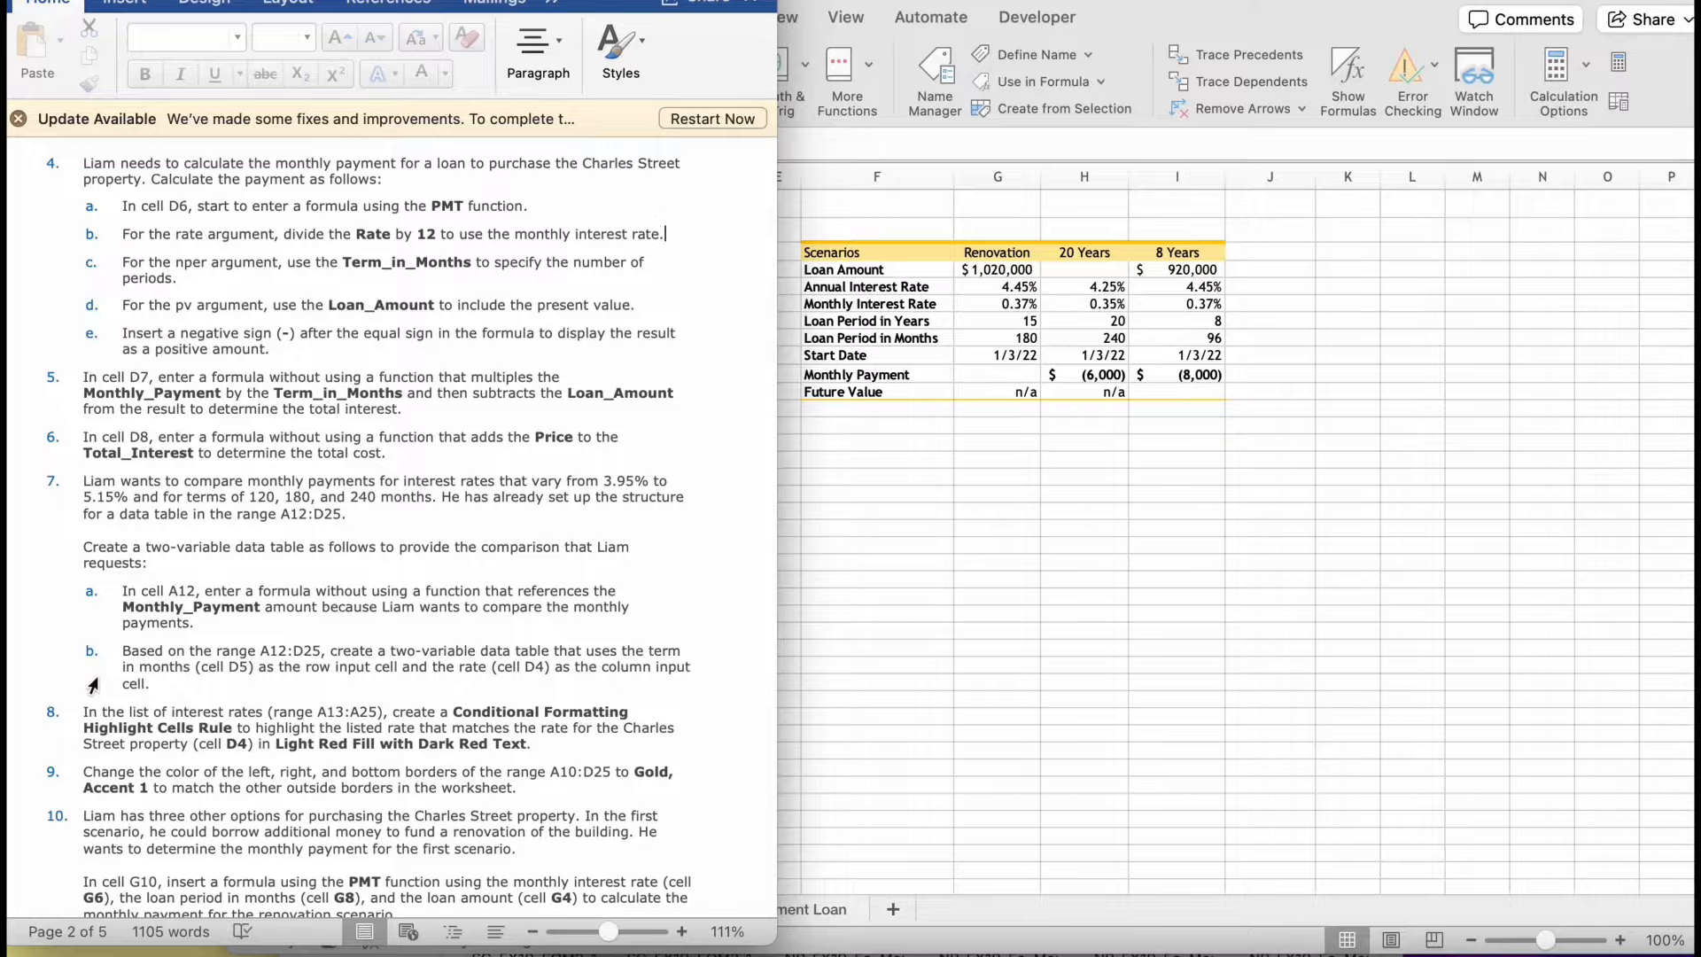
key(super+Tab)
double_click(363, 406)
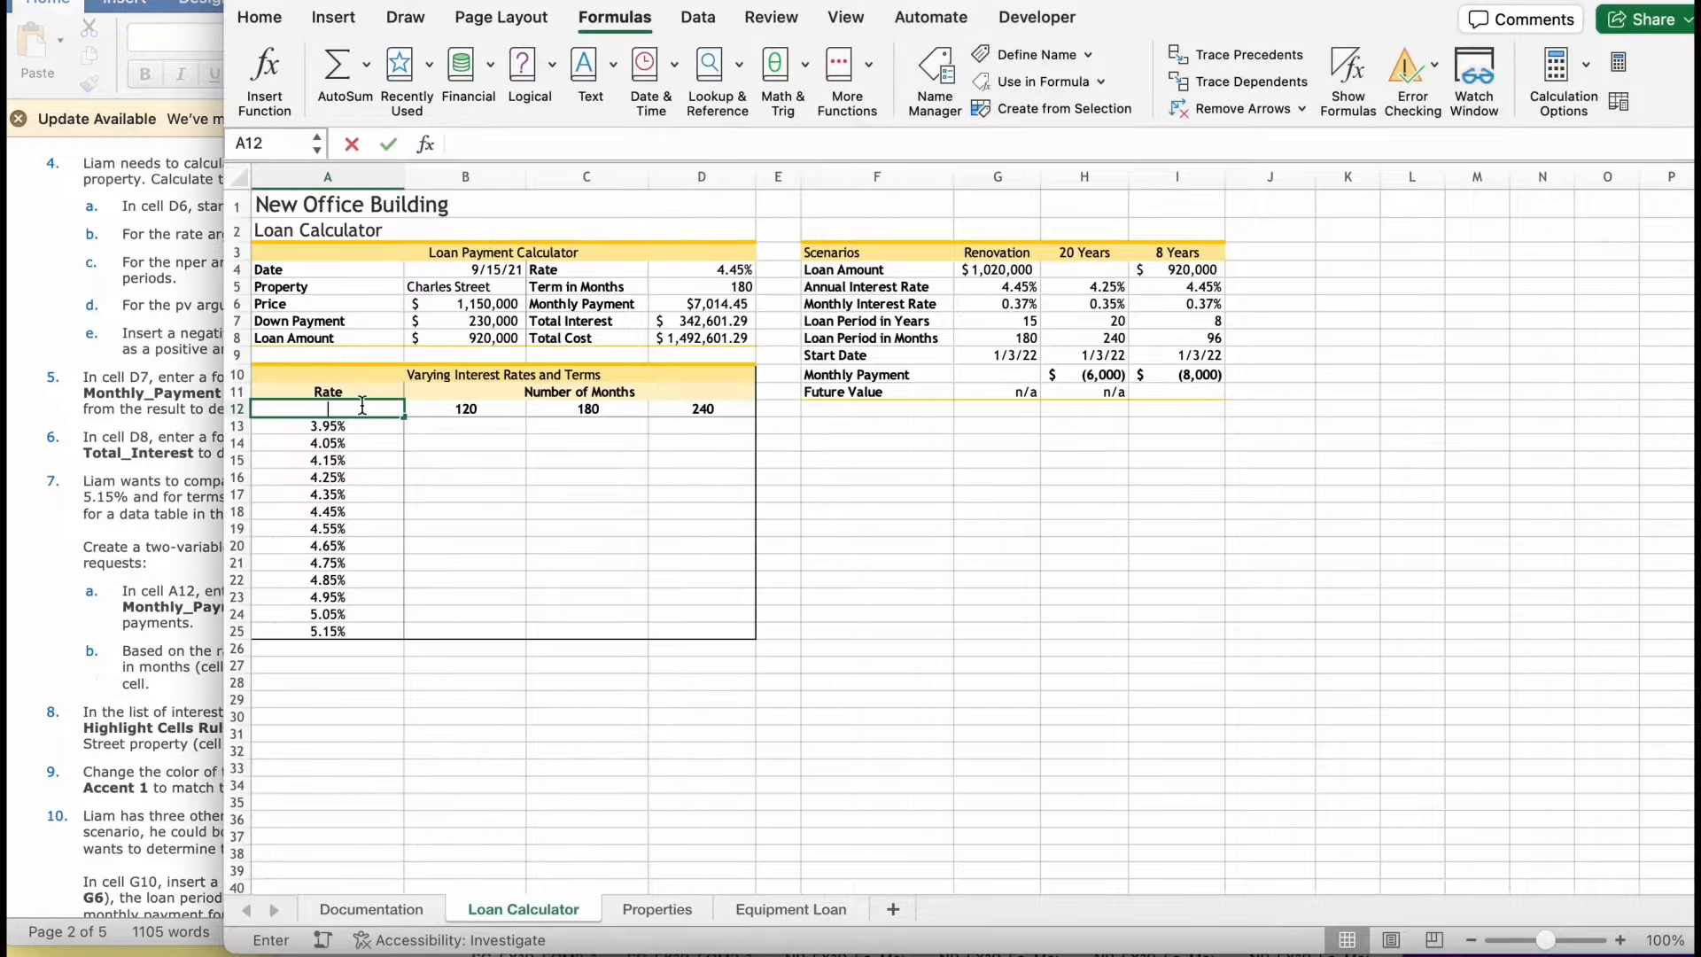
text(=)
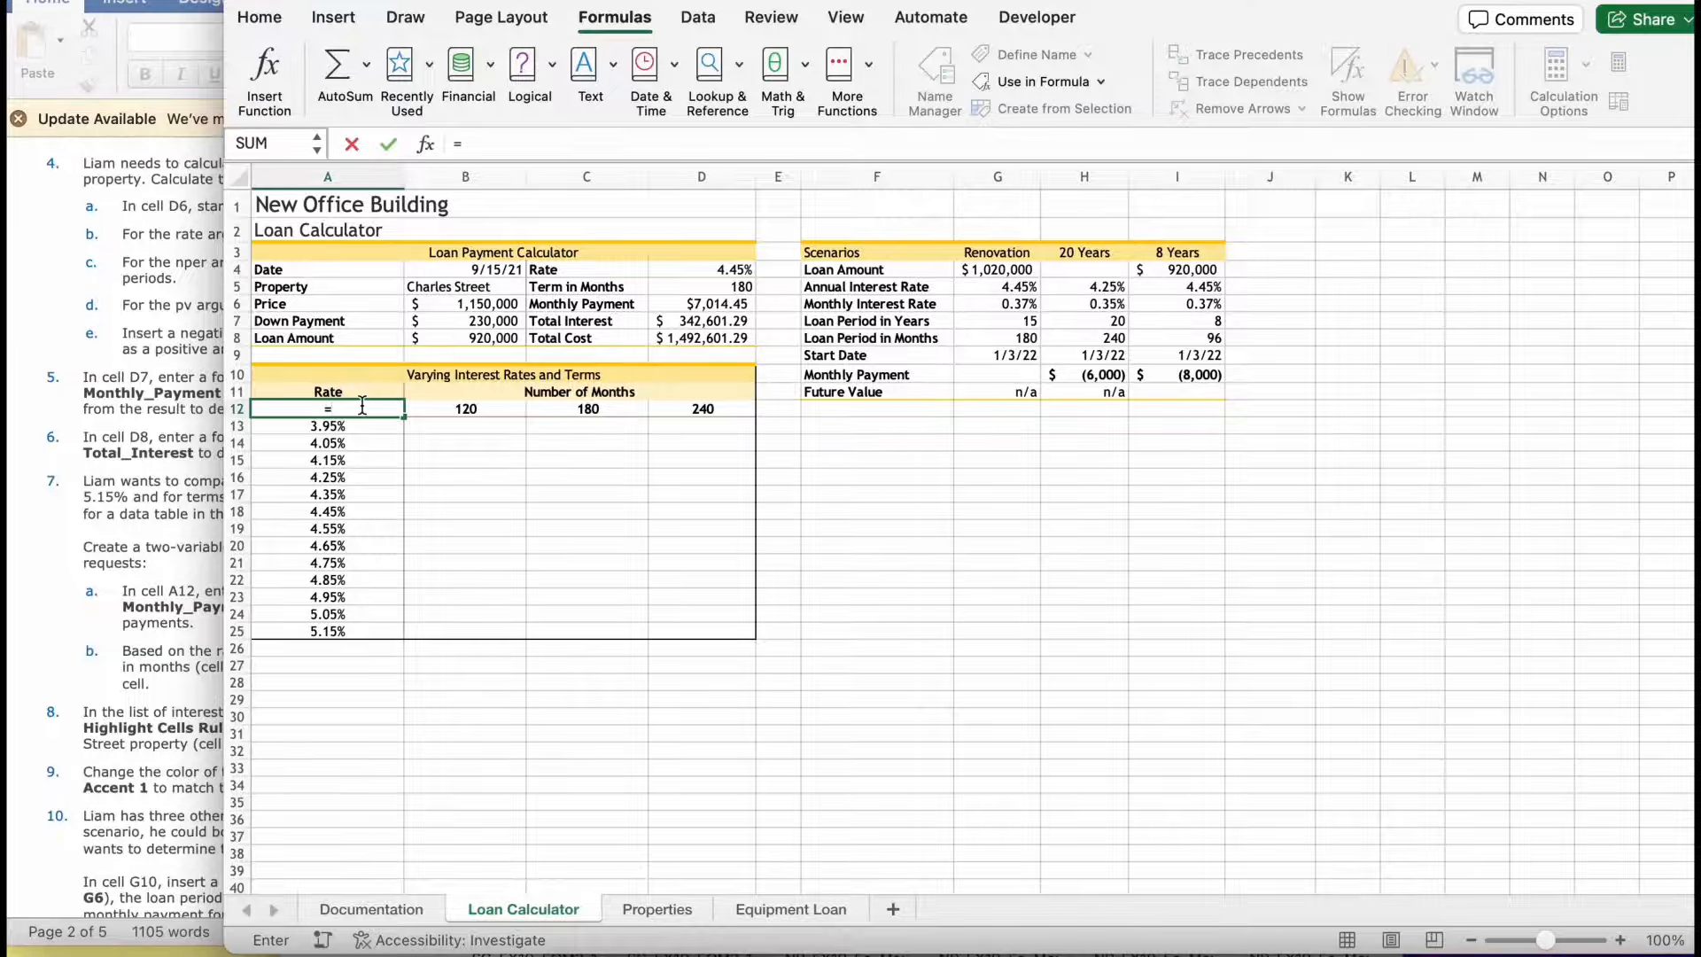
text(mo)
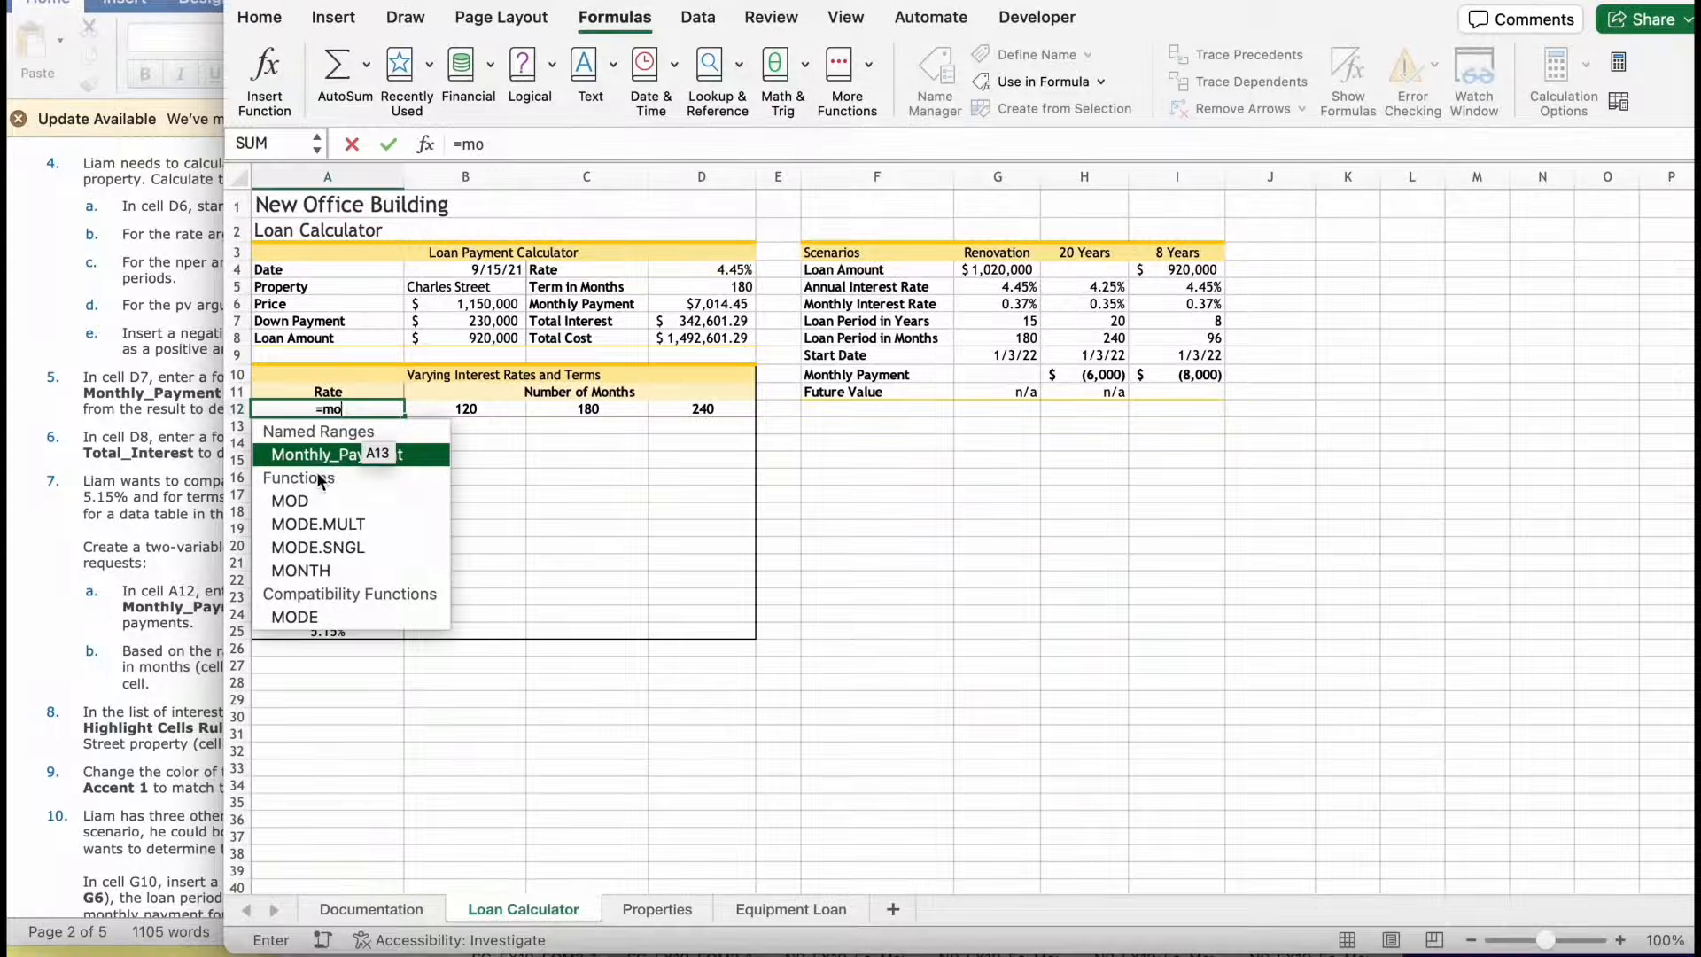
double_click(288, 452)
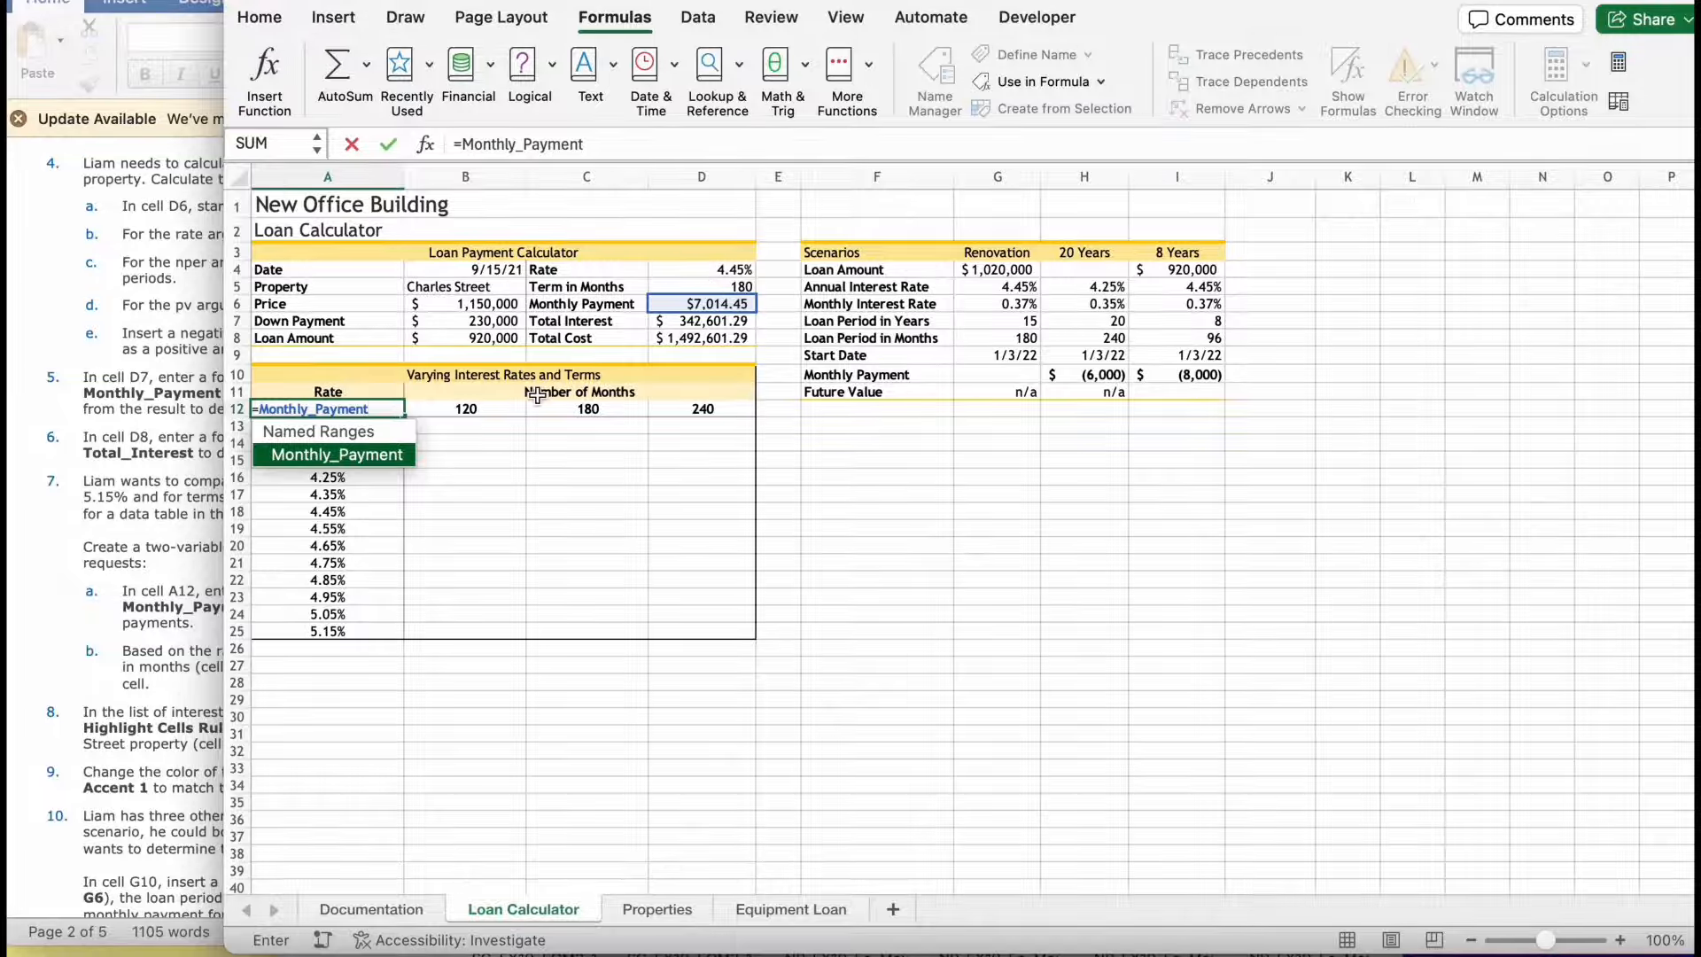
key(Return)
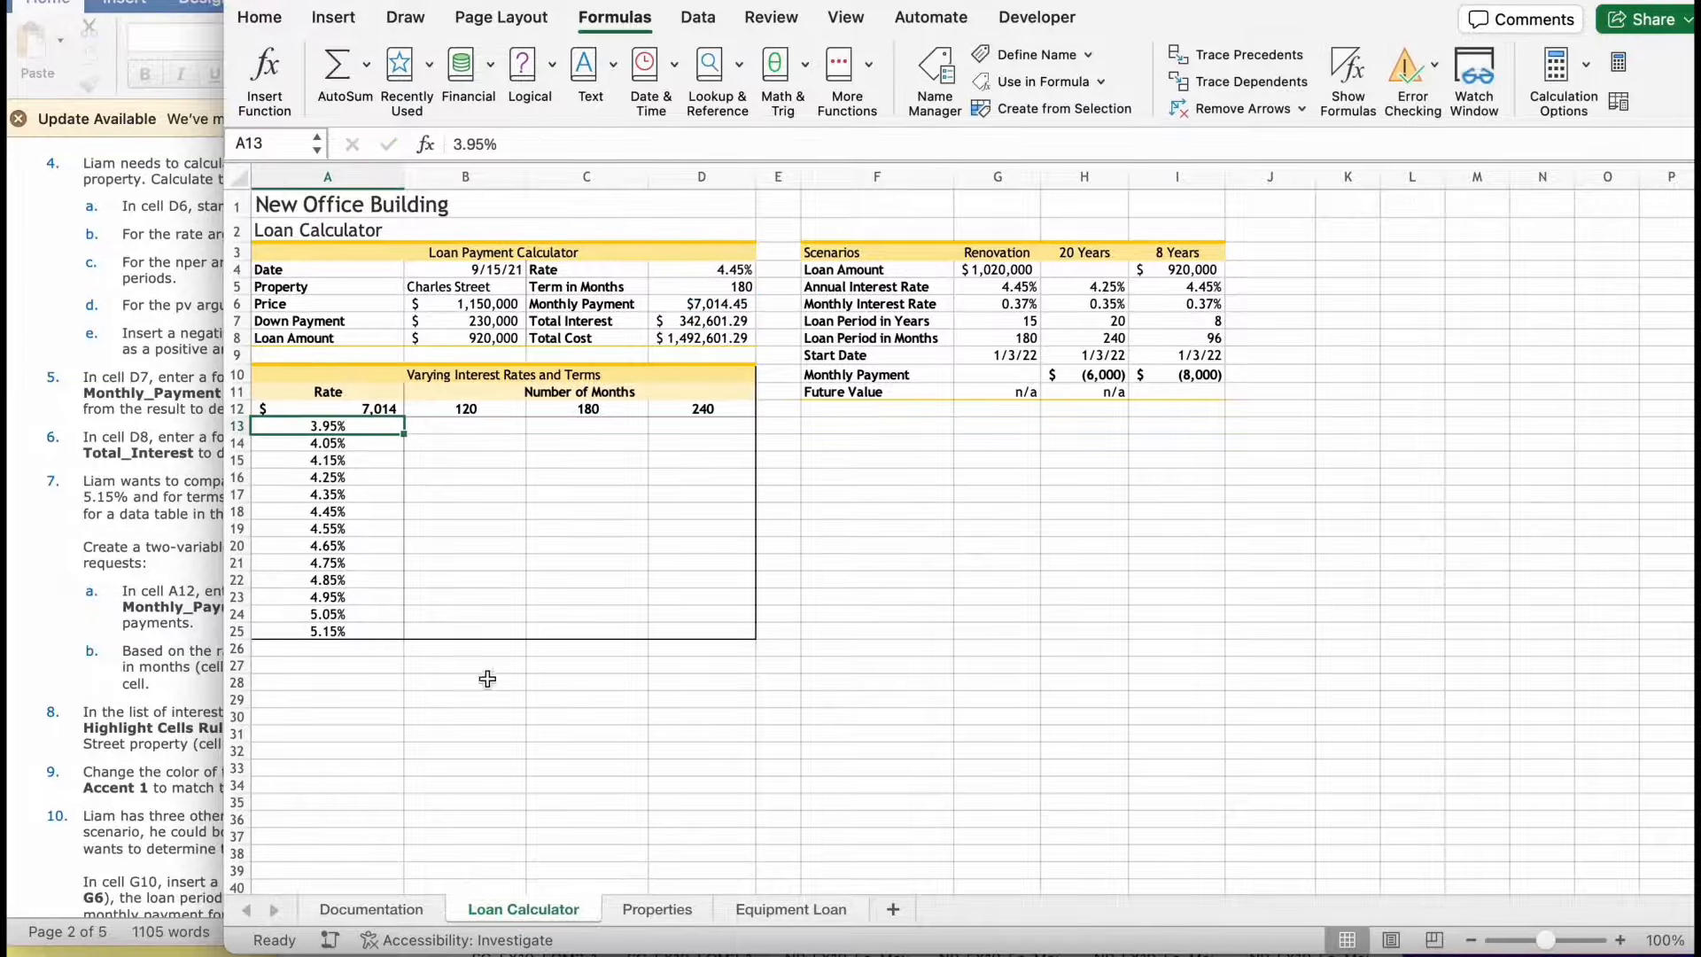
- Select the range A12:D25 and start a What-If Analysis data table for it, following the instructions
click(131, 655)
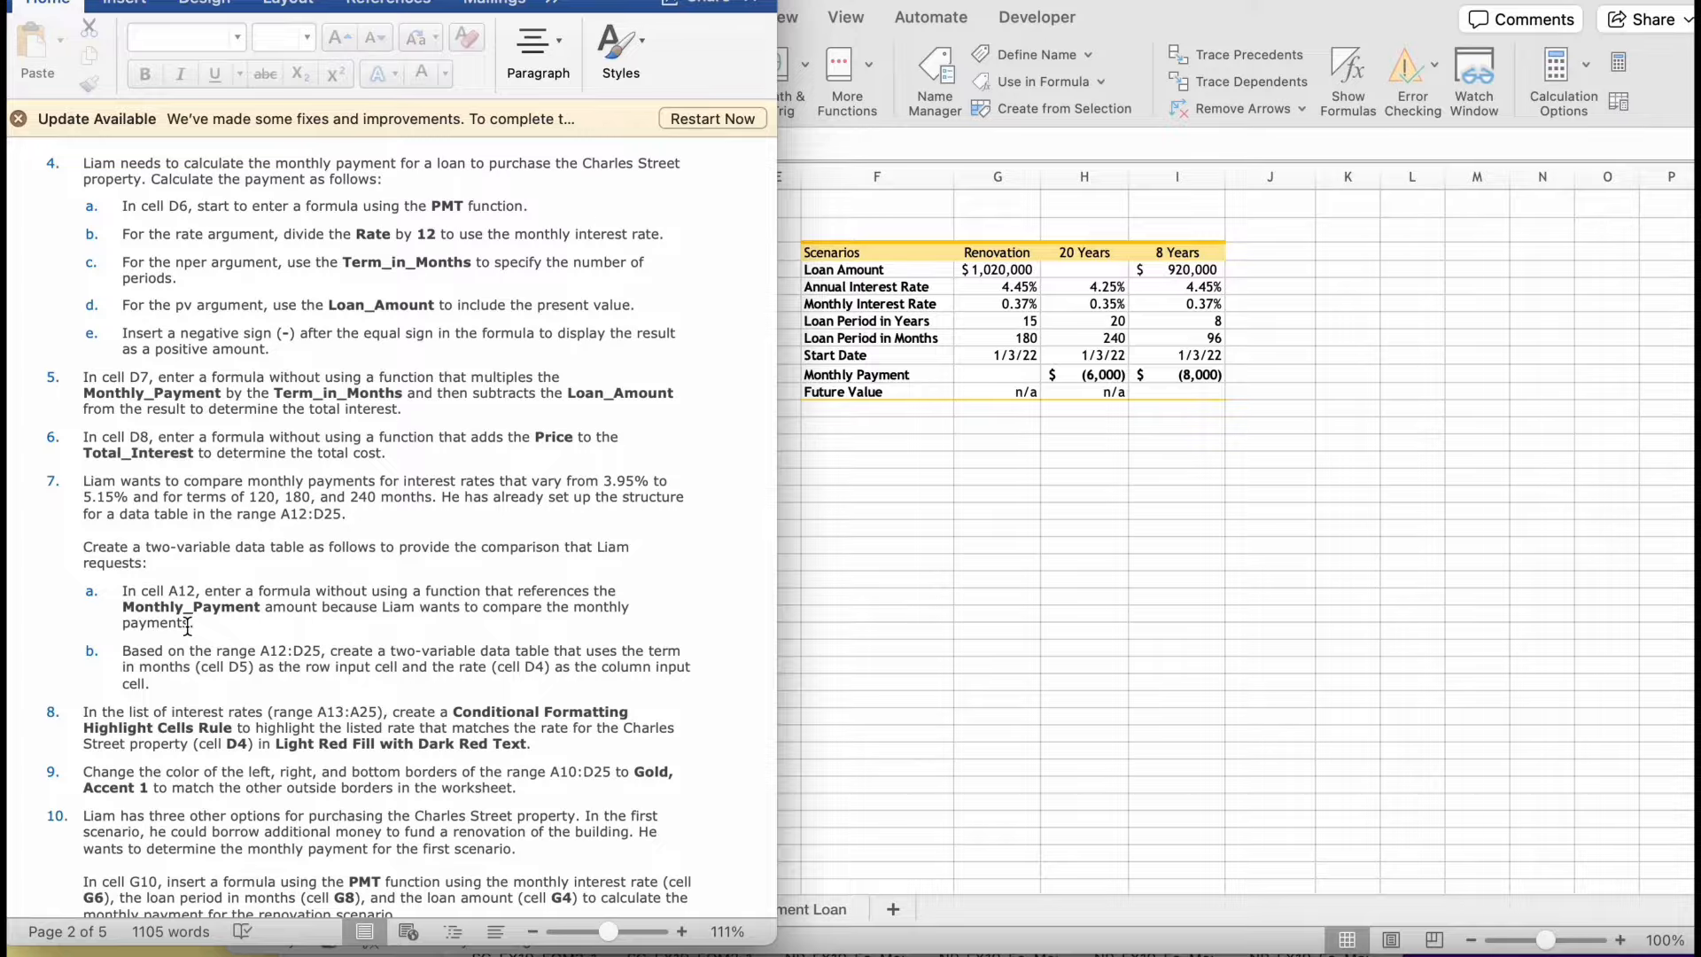
click(1089, 460)
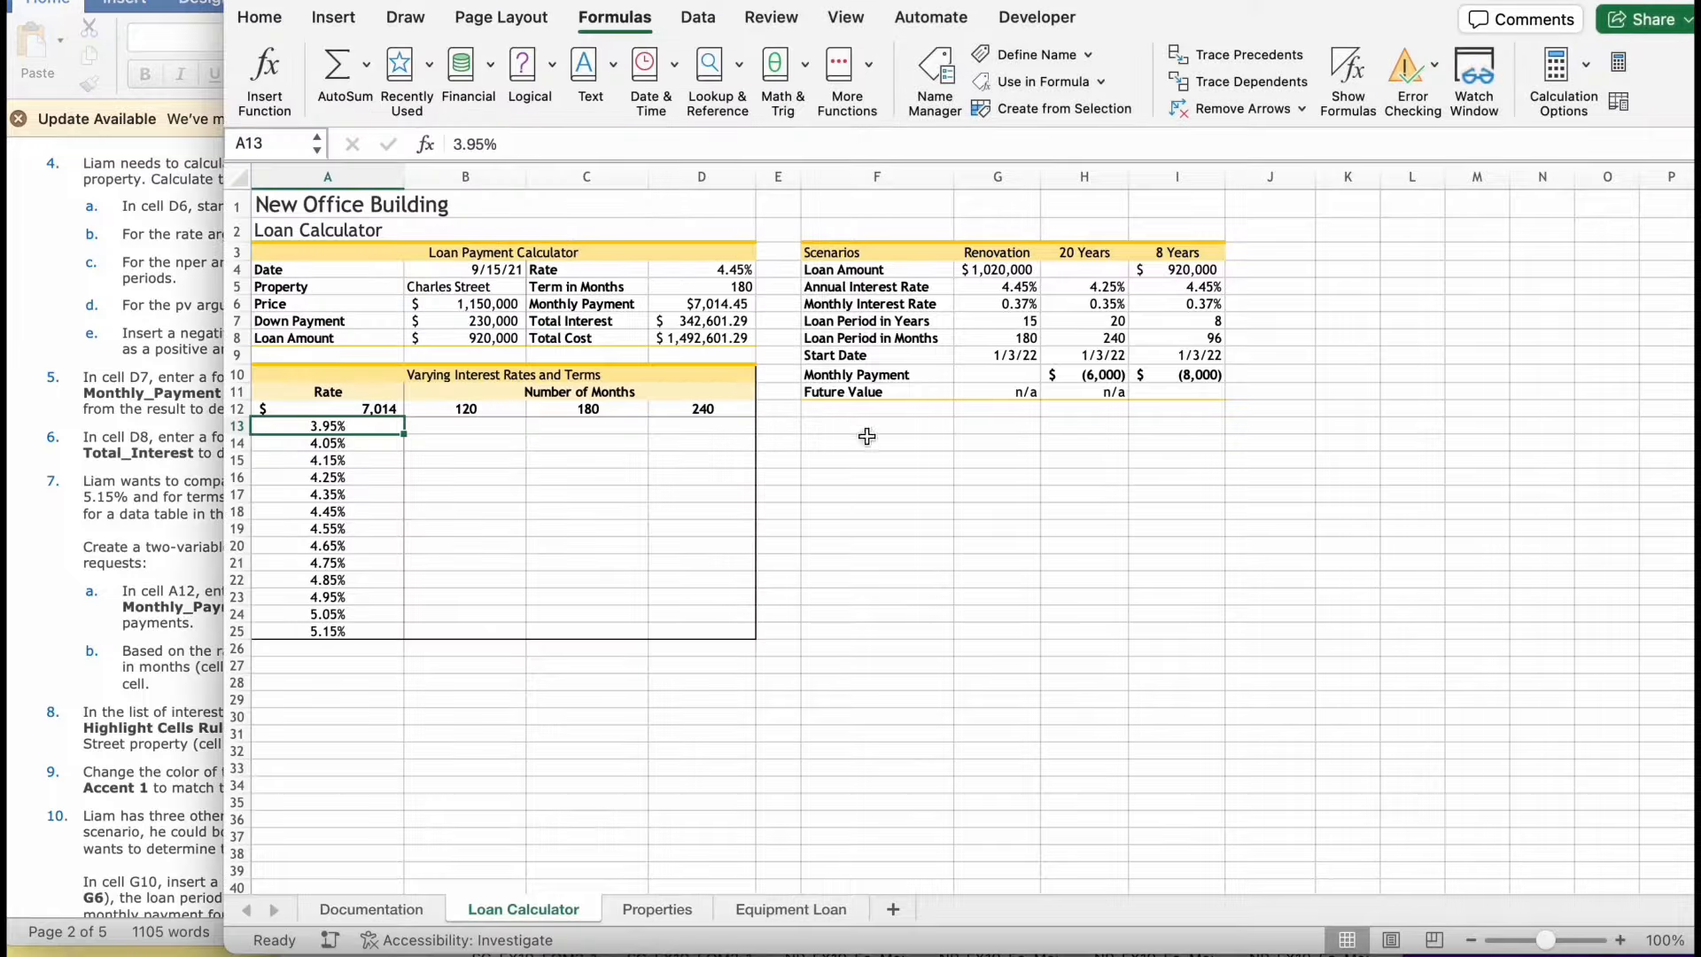
drag(311, 407, 718, 634)
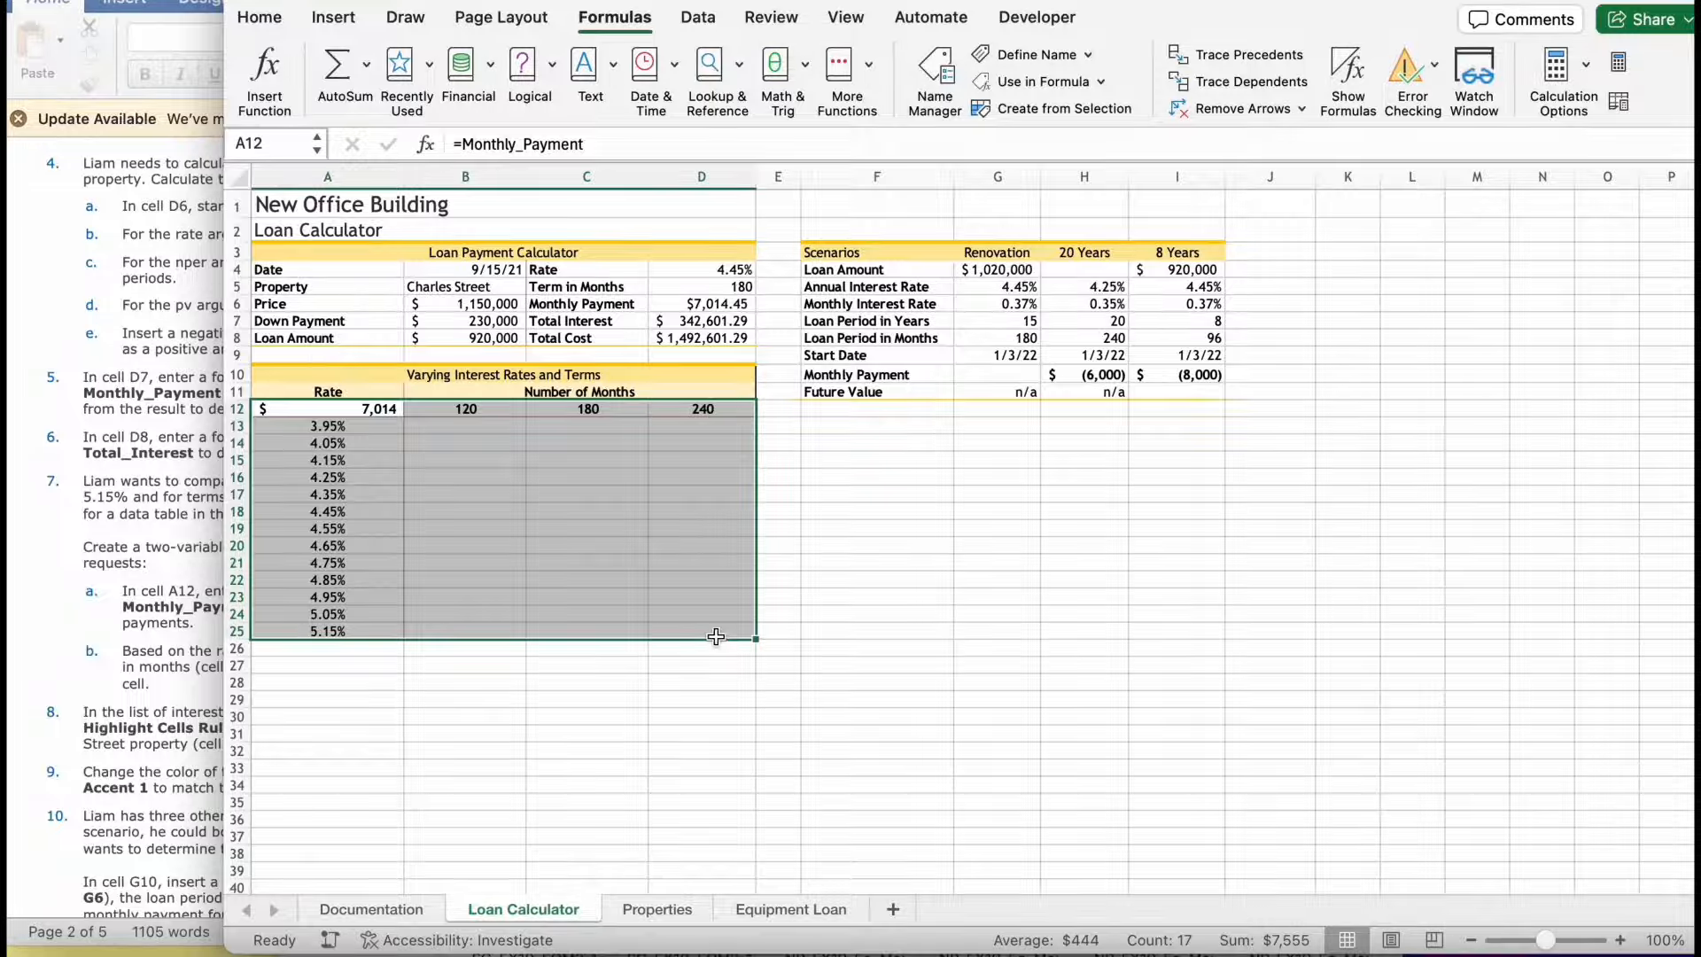
click(699, 17)
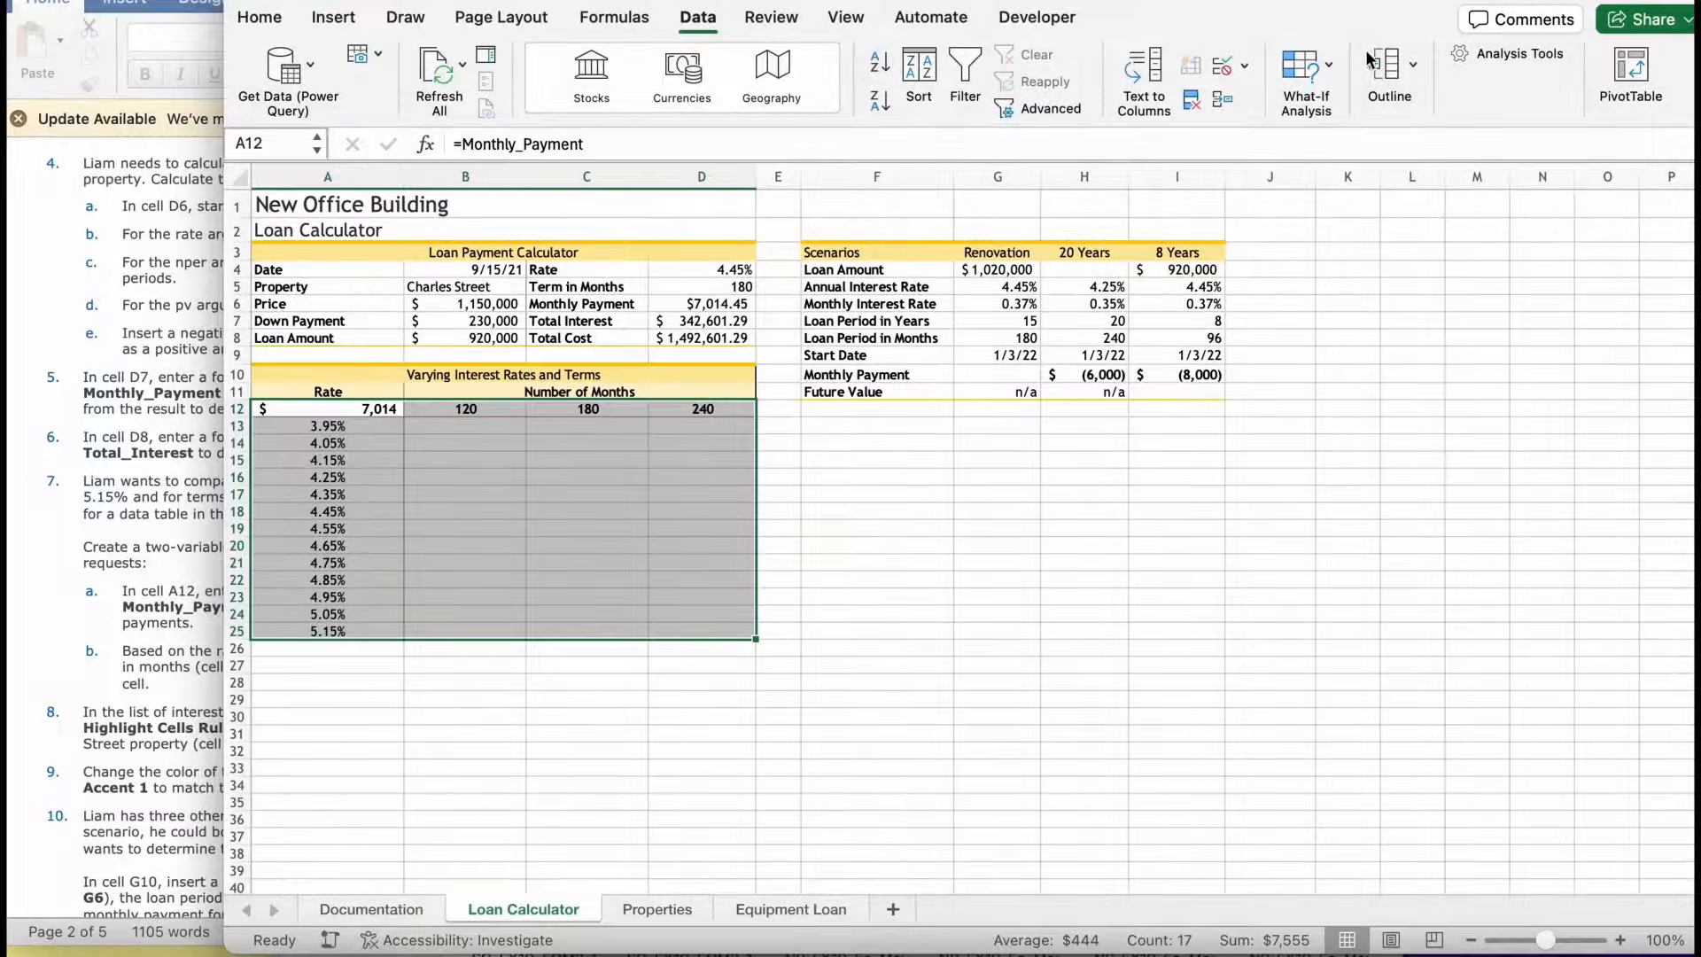
click(1304, 70)
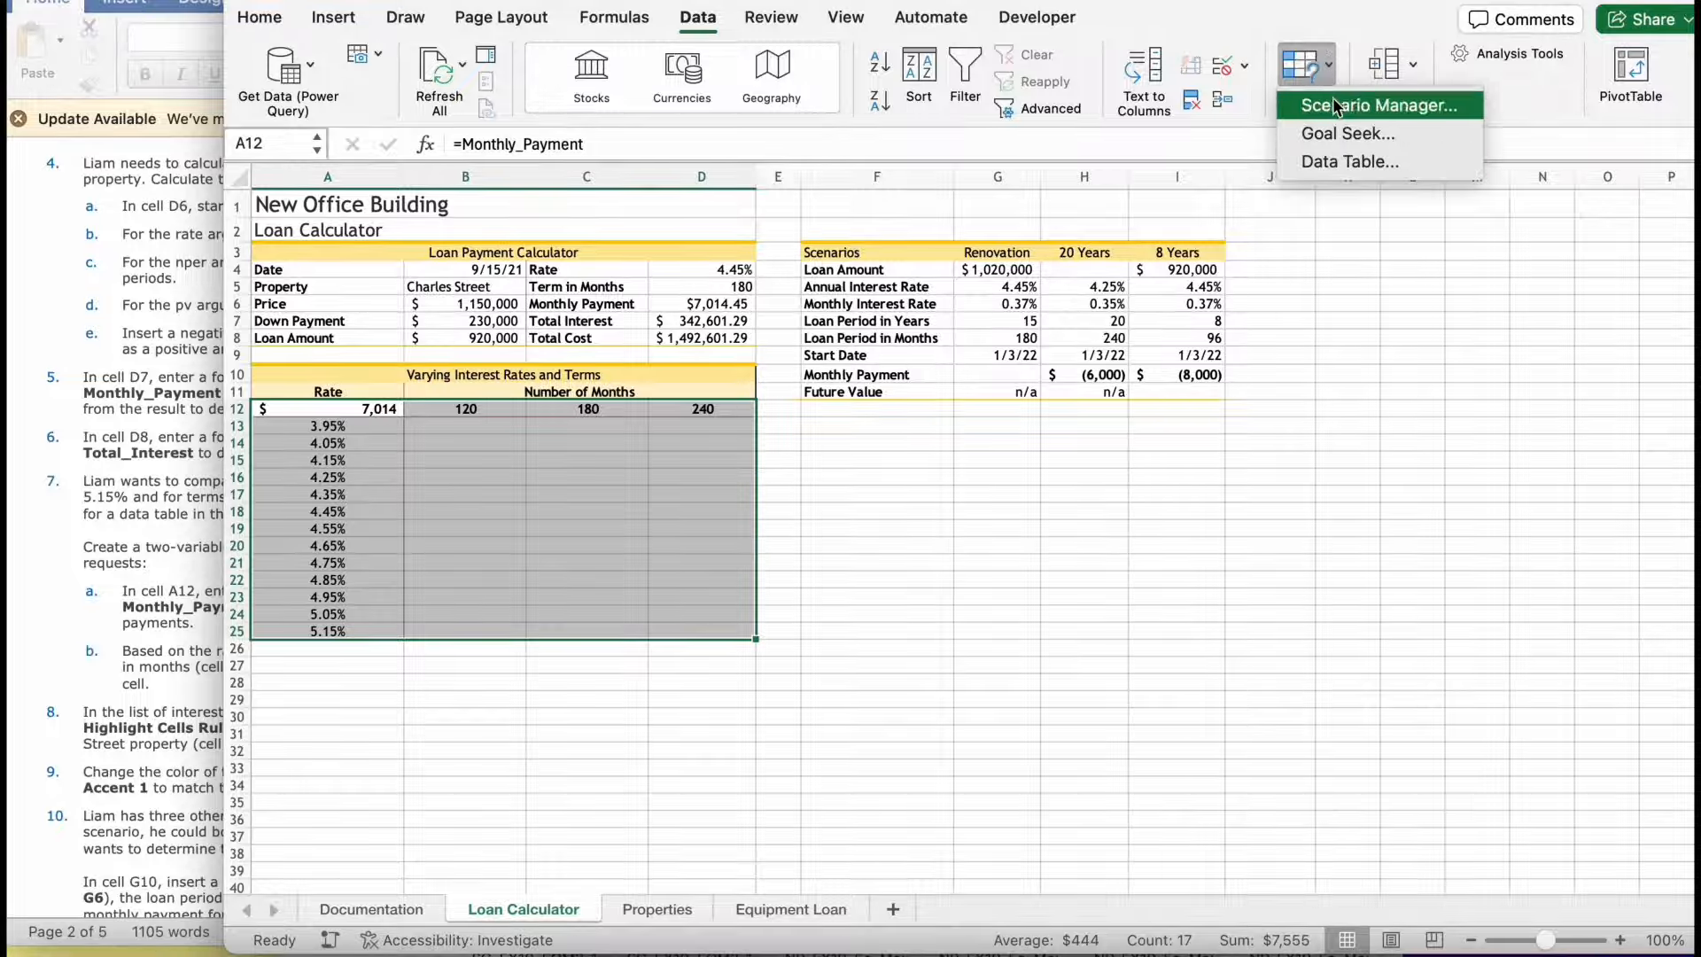
click(1348, 161)
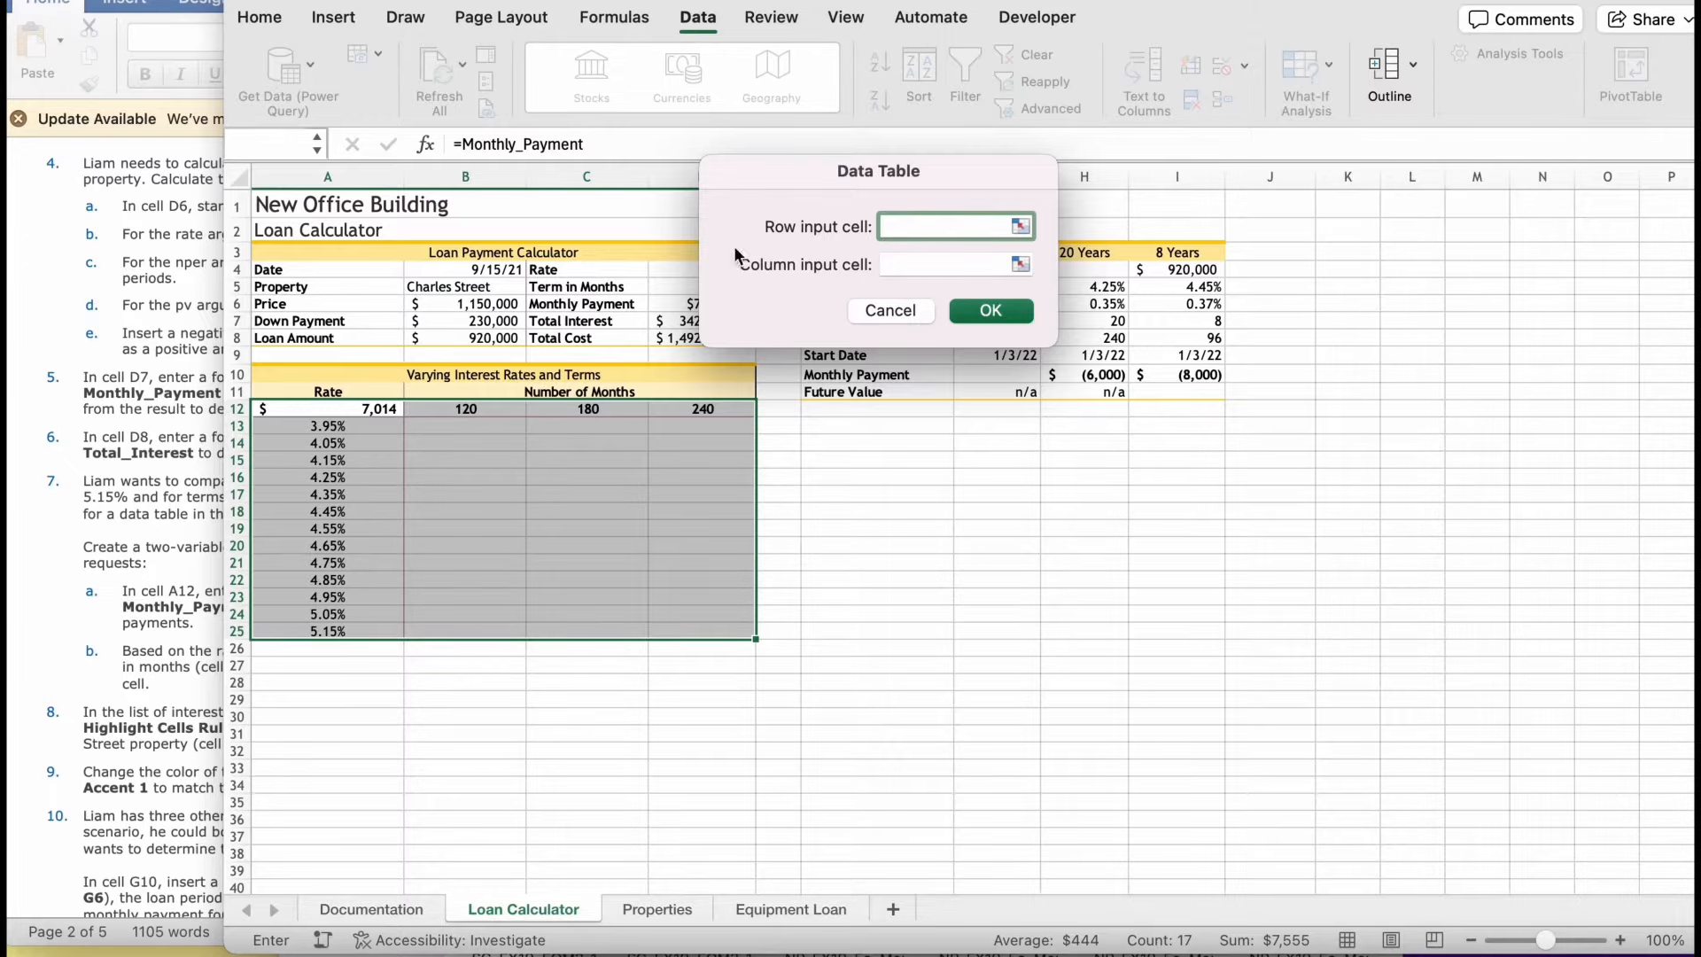
- Create the two-variable data table for A12:D25 with D5 as the row input cell and D4 as the column input cell
click(199, 489)
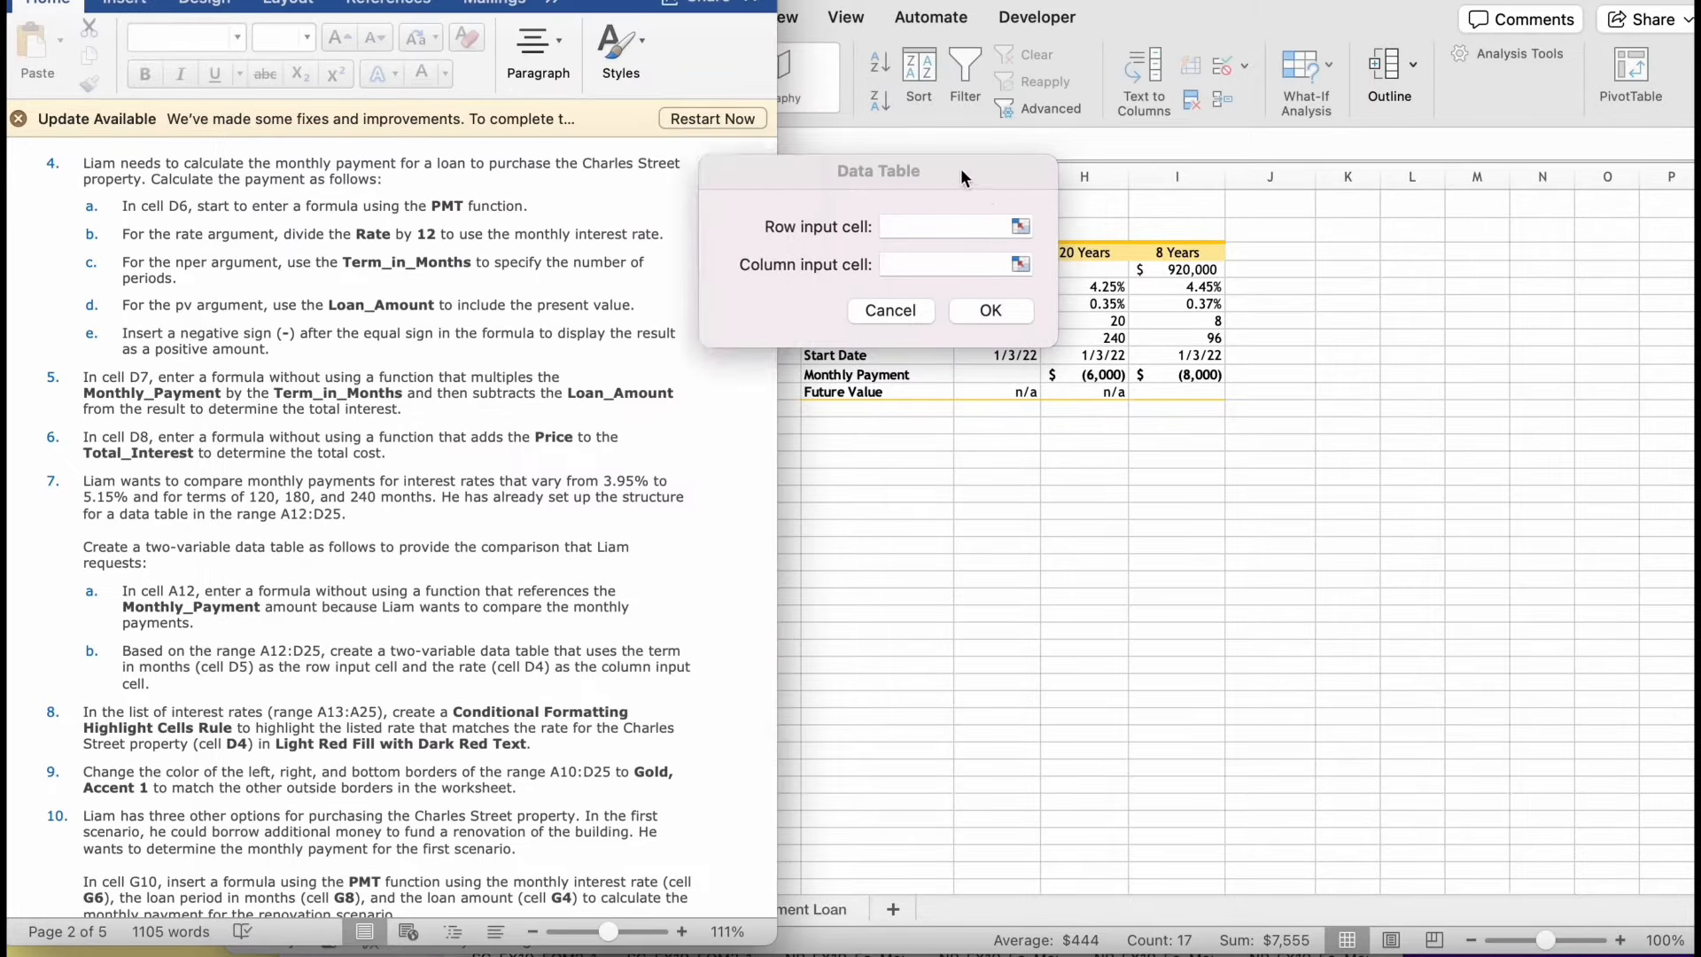
drag(970, 177, 1156, 173)
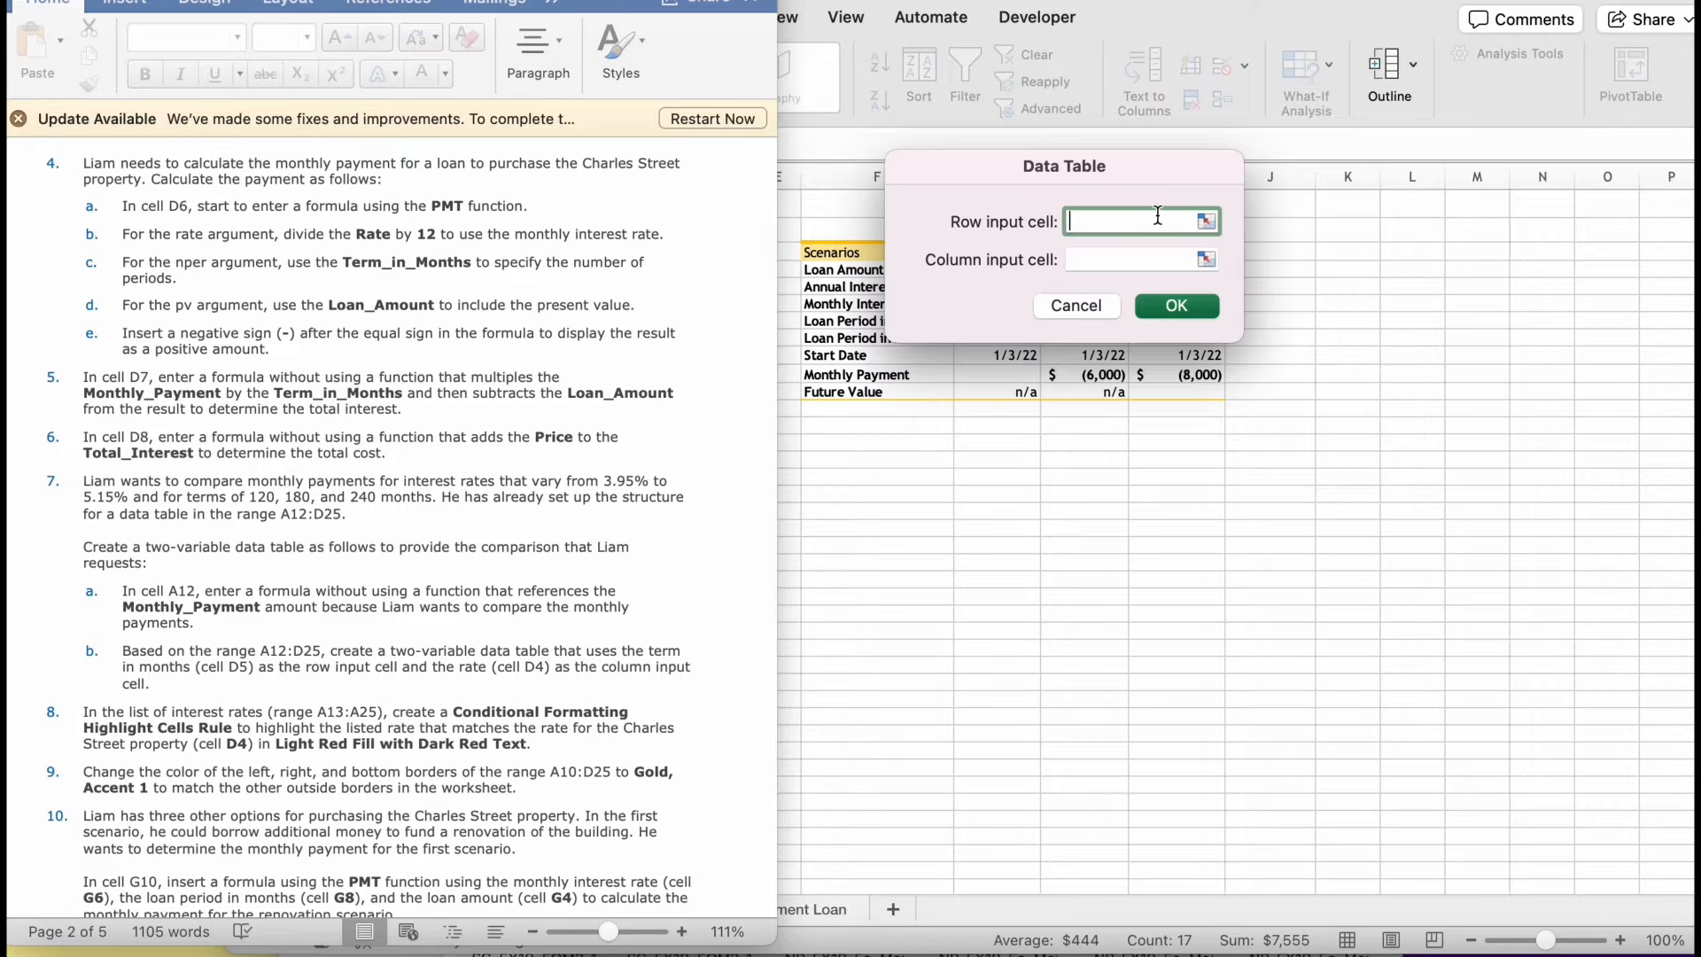
text(d5)
click(1122, 257)
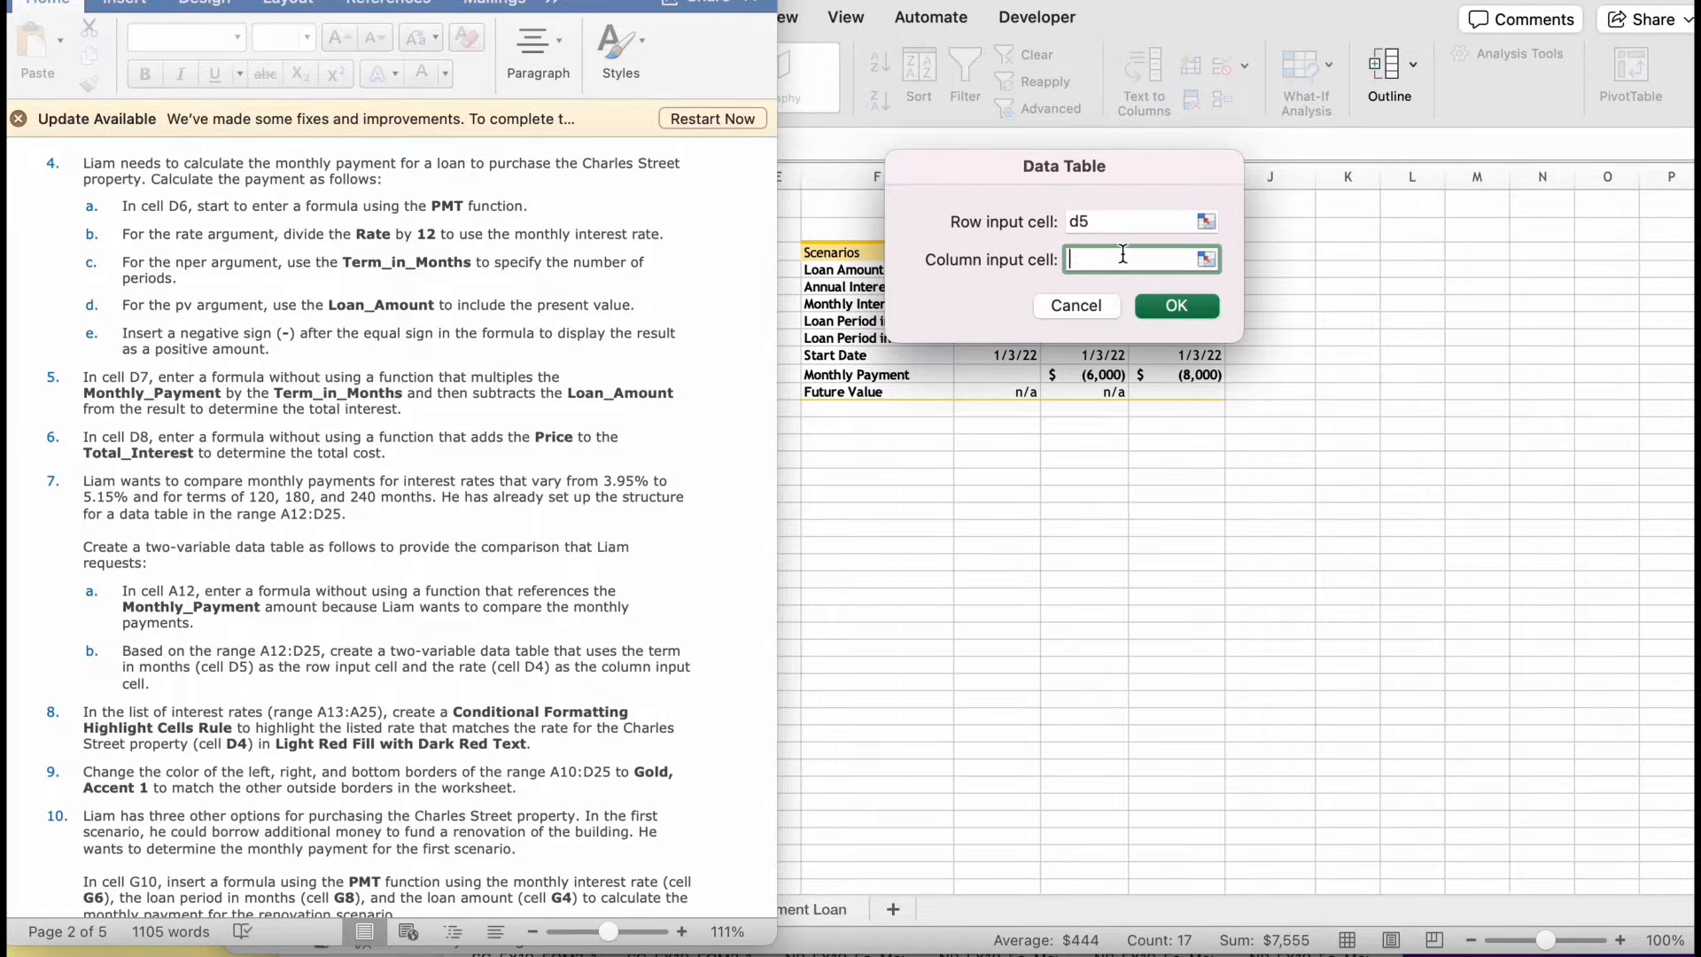
text(d4)
click(1176, 306)
click(606, 684)
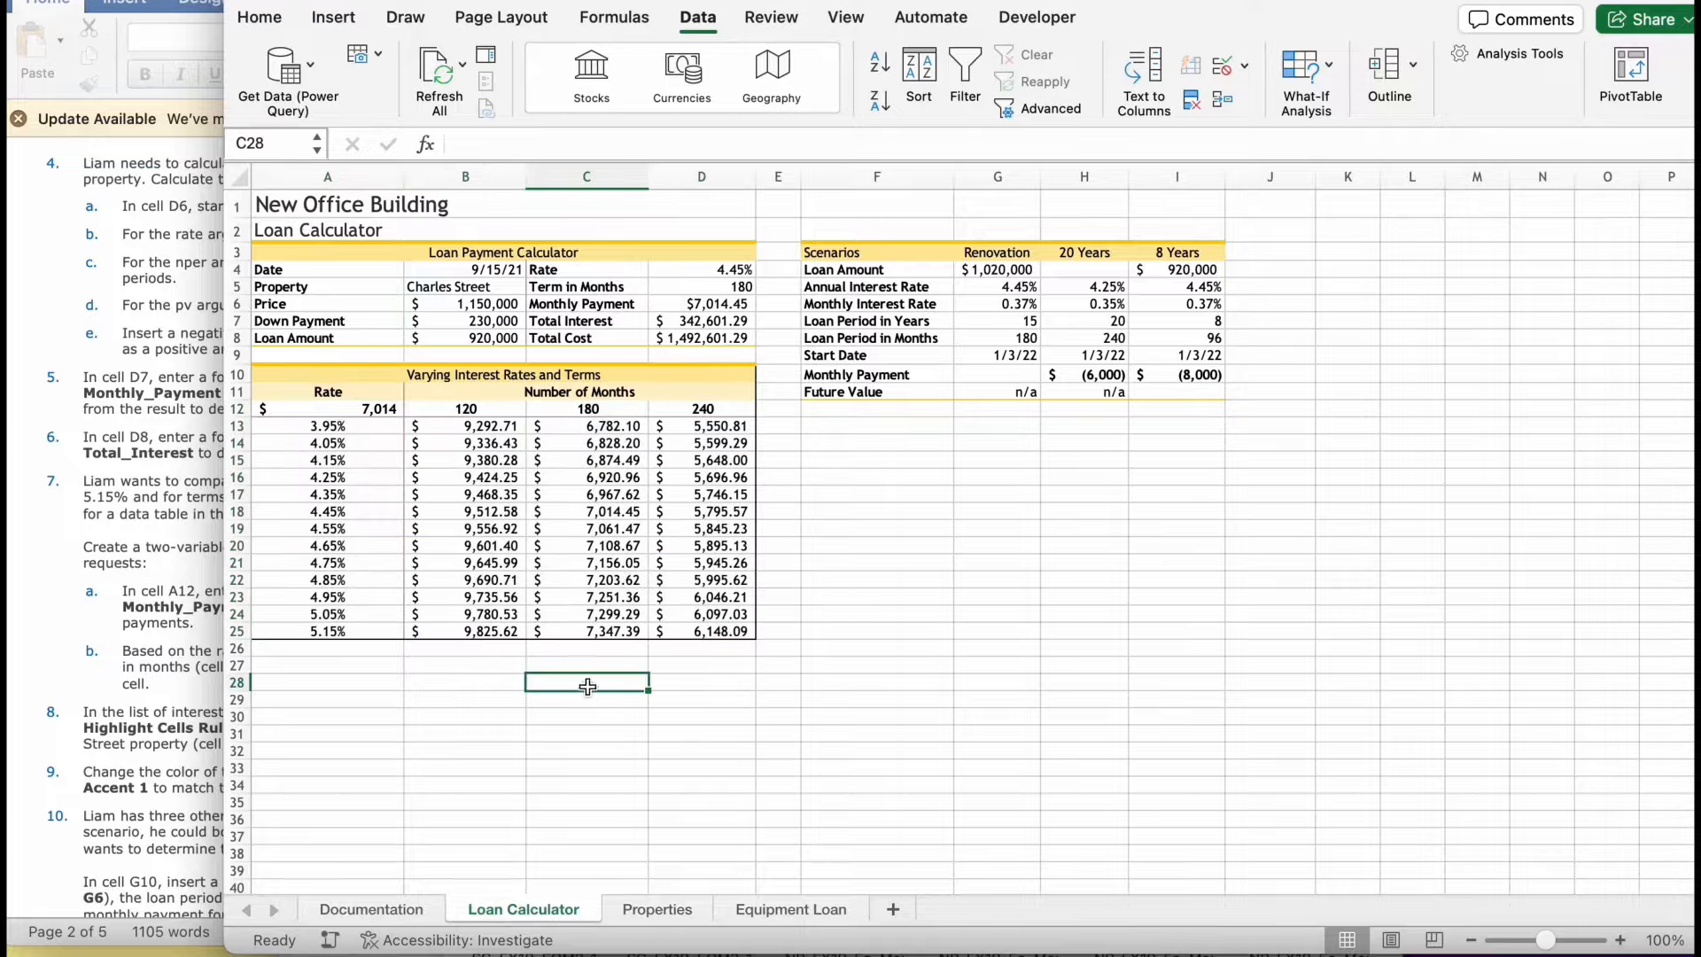
- Read the conditional formatting instruction and start an Equal To highlight cells rule for the range A13:D25
click(163, 536)
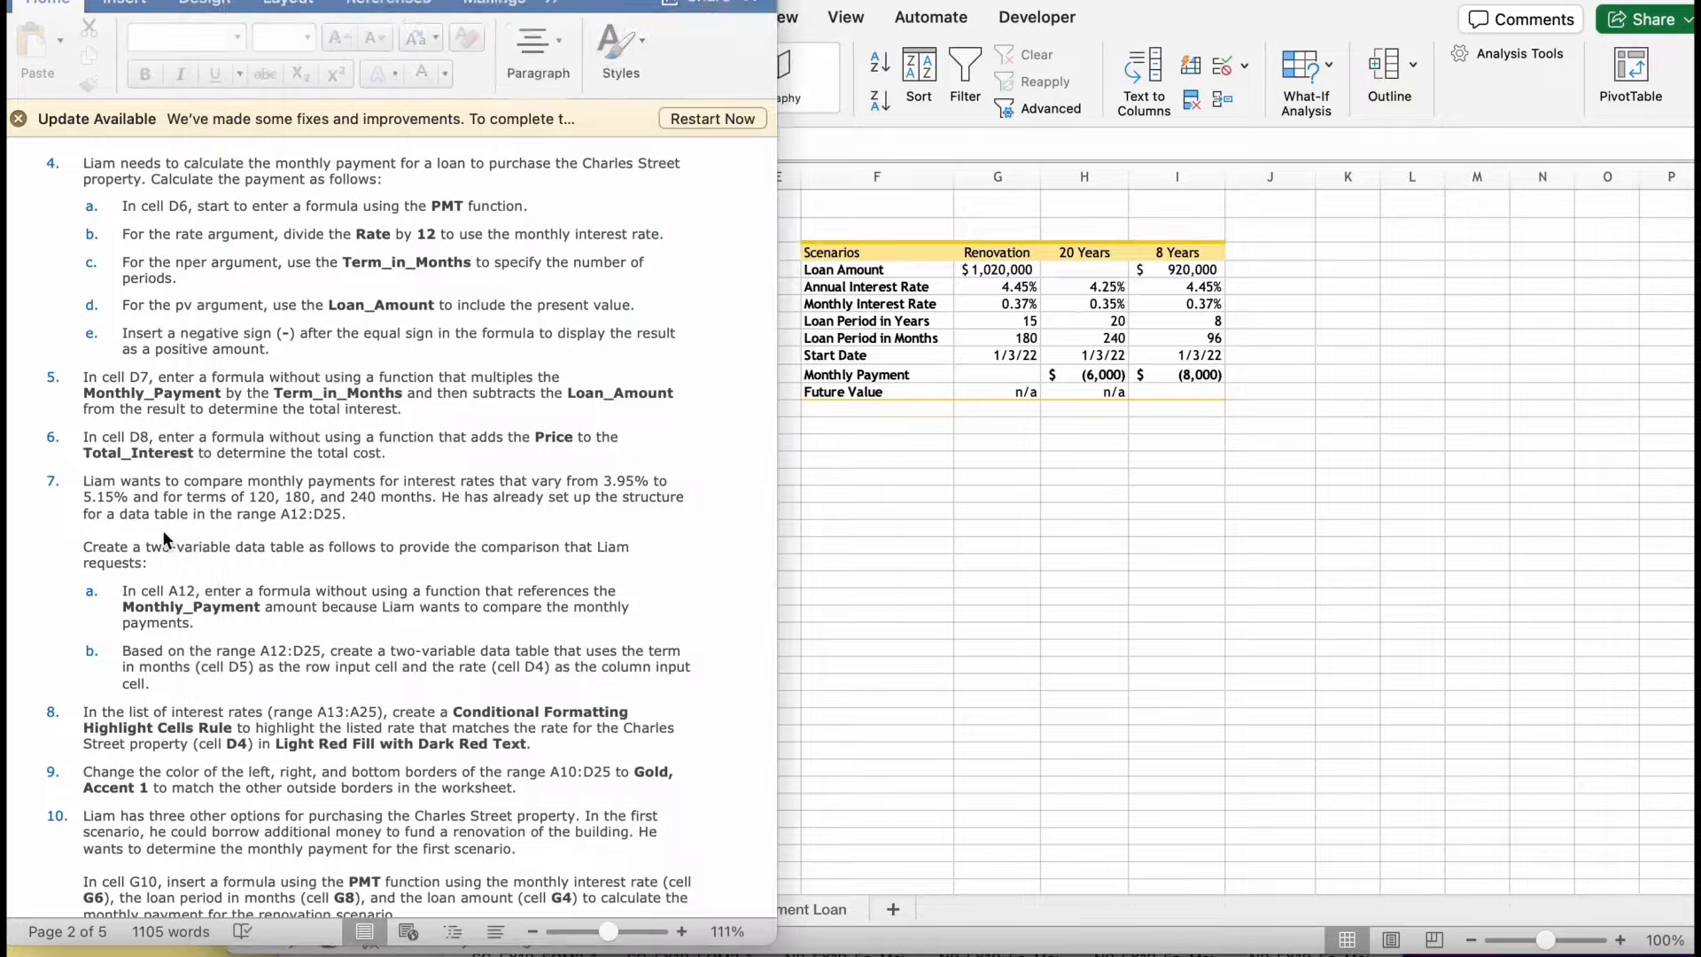
scroll(164, 532, down, 10)
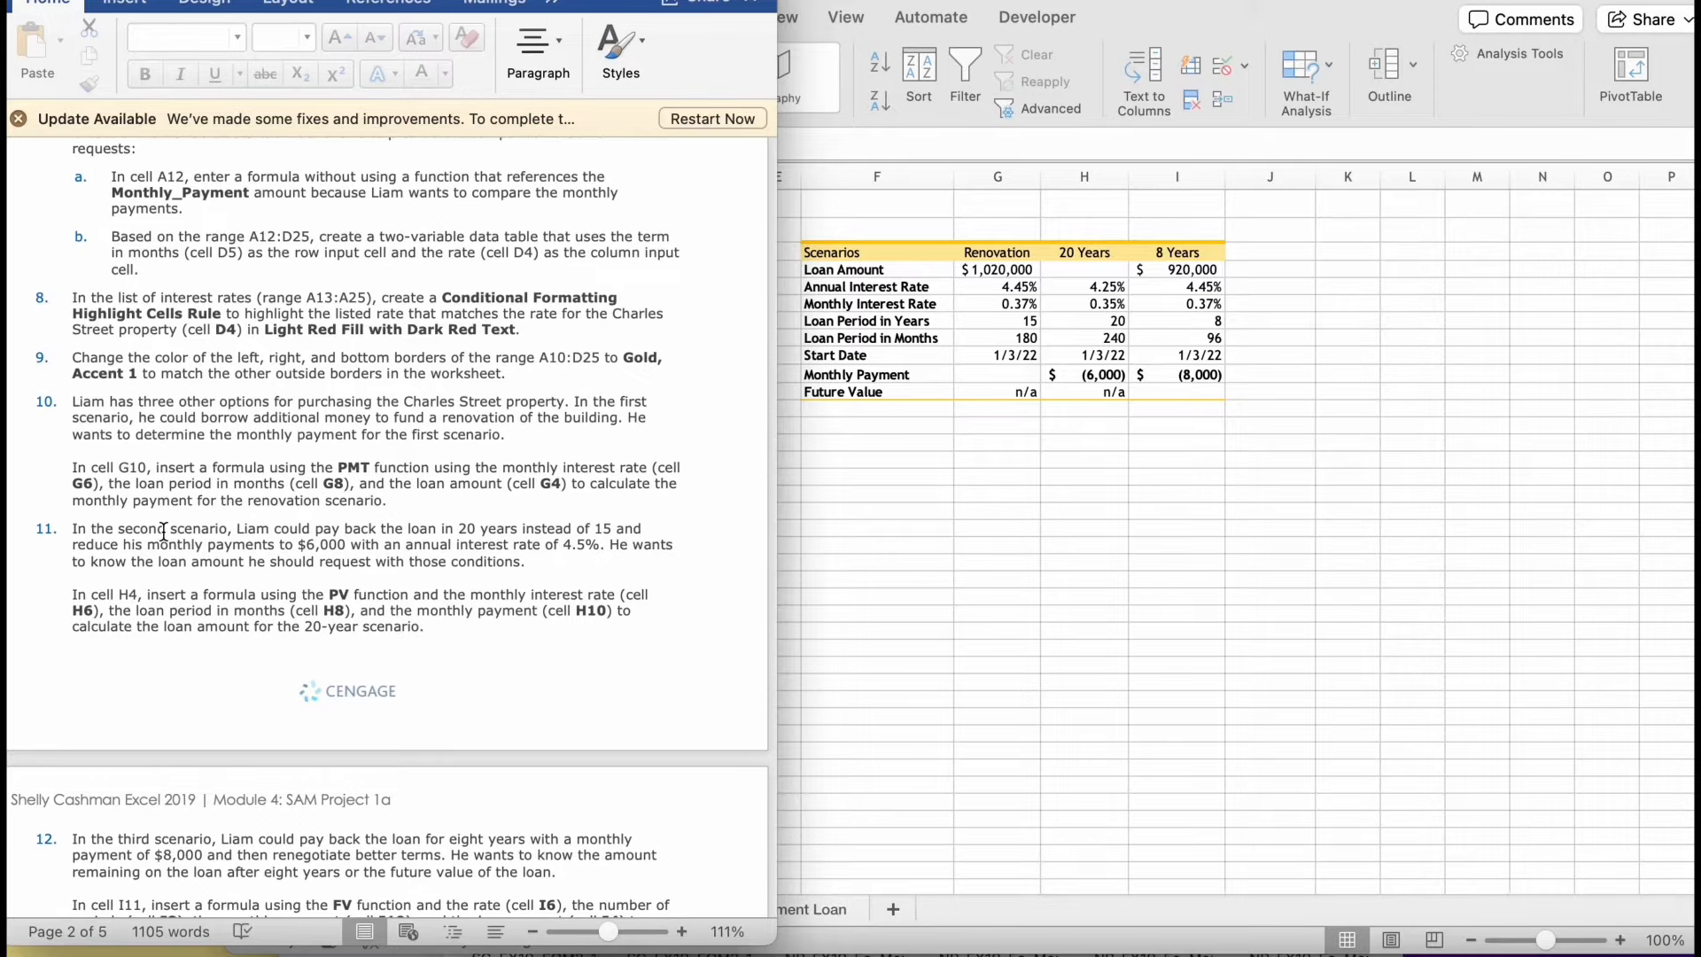
click(846, 499)
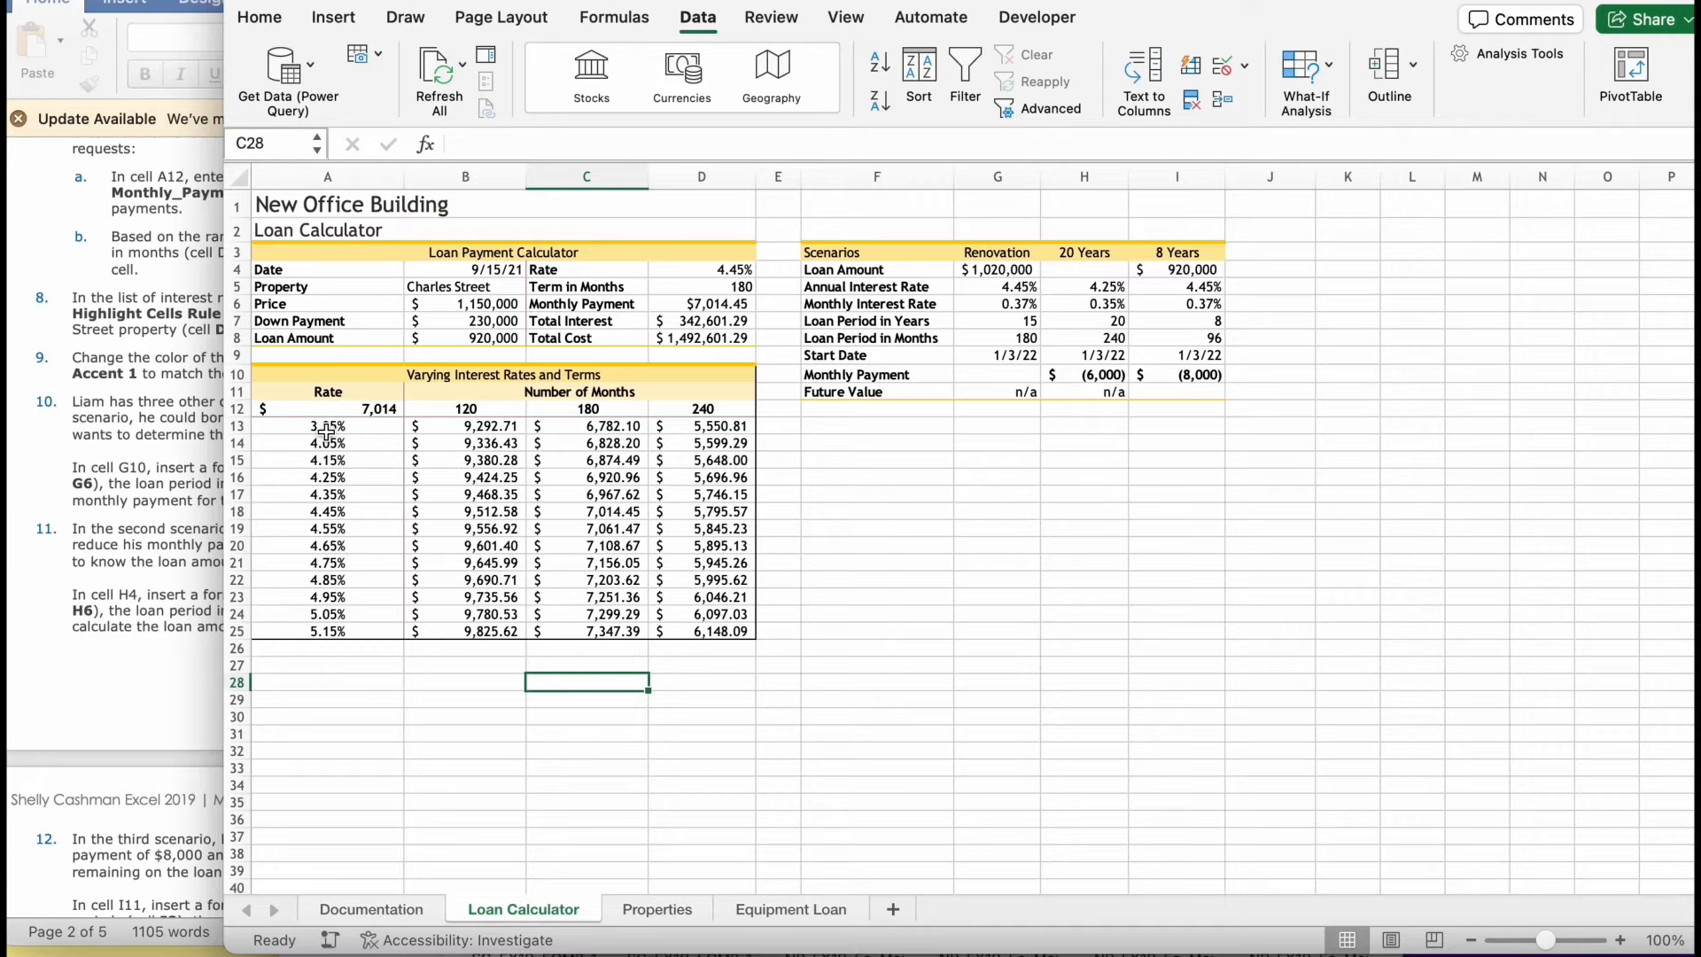
drag(325, 427, 728, 629)
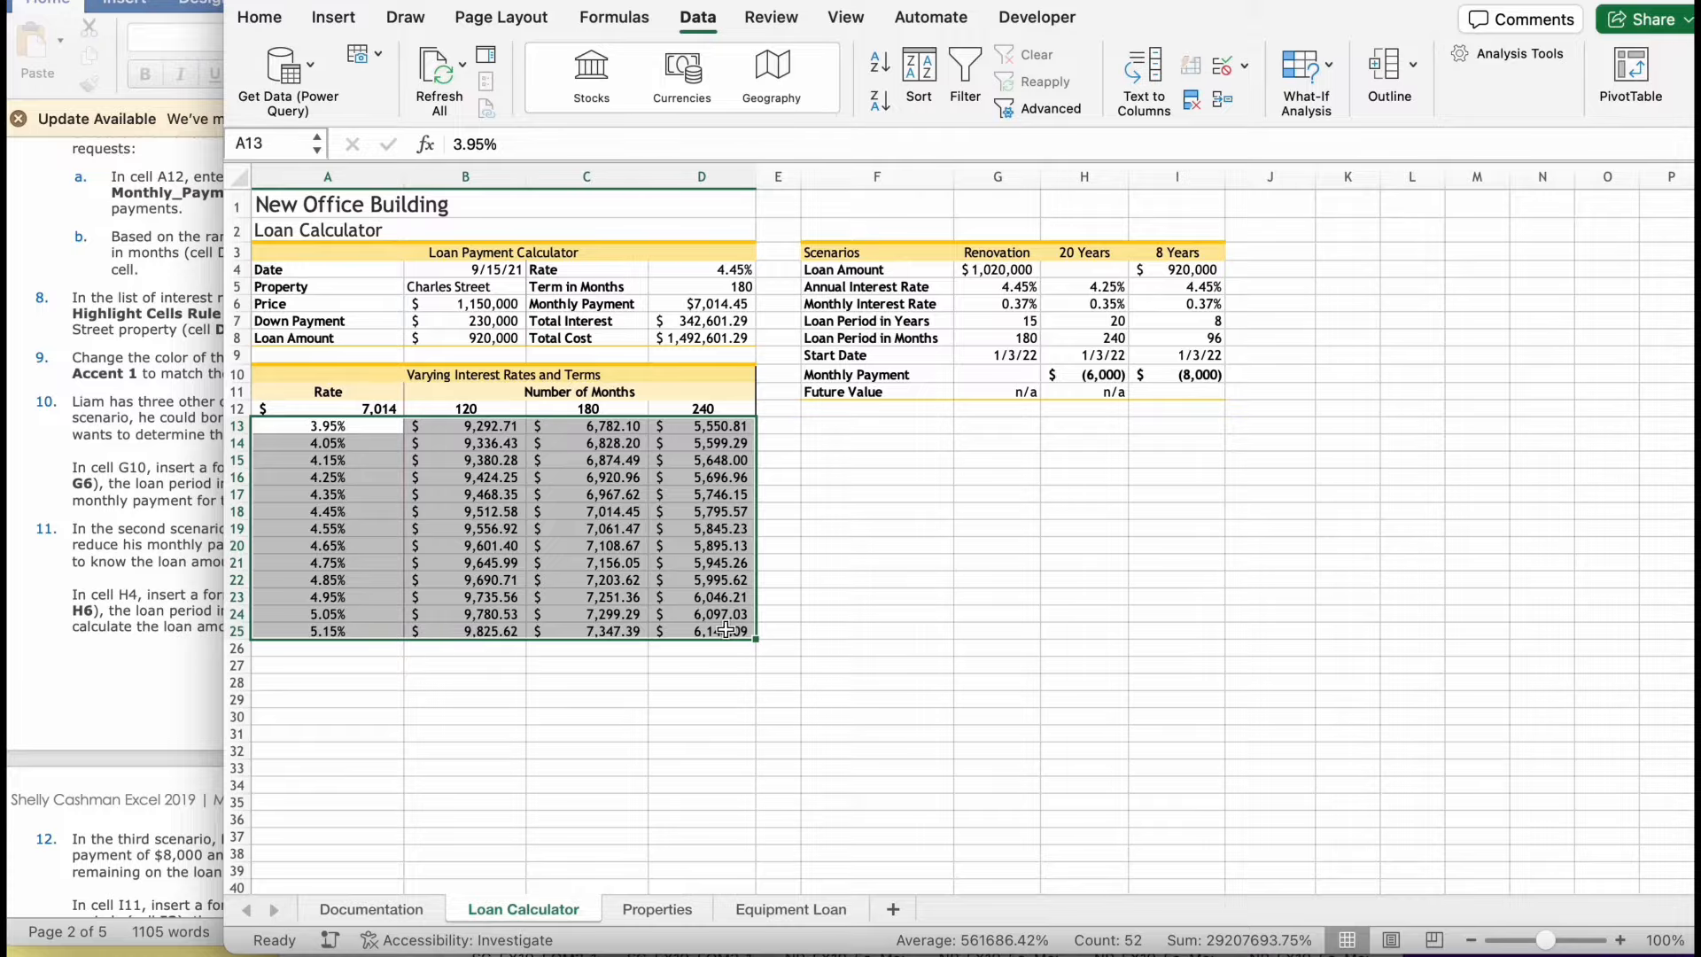
click(258, 16)
click(1247, 53)
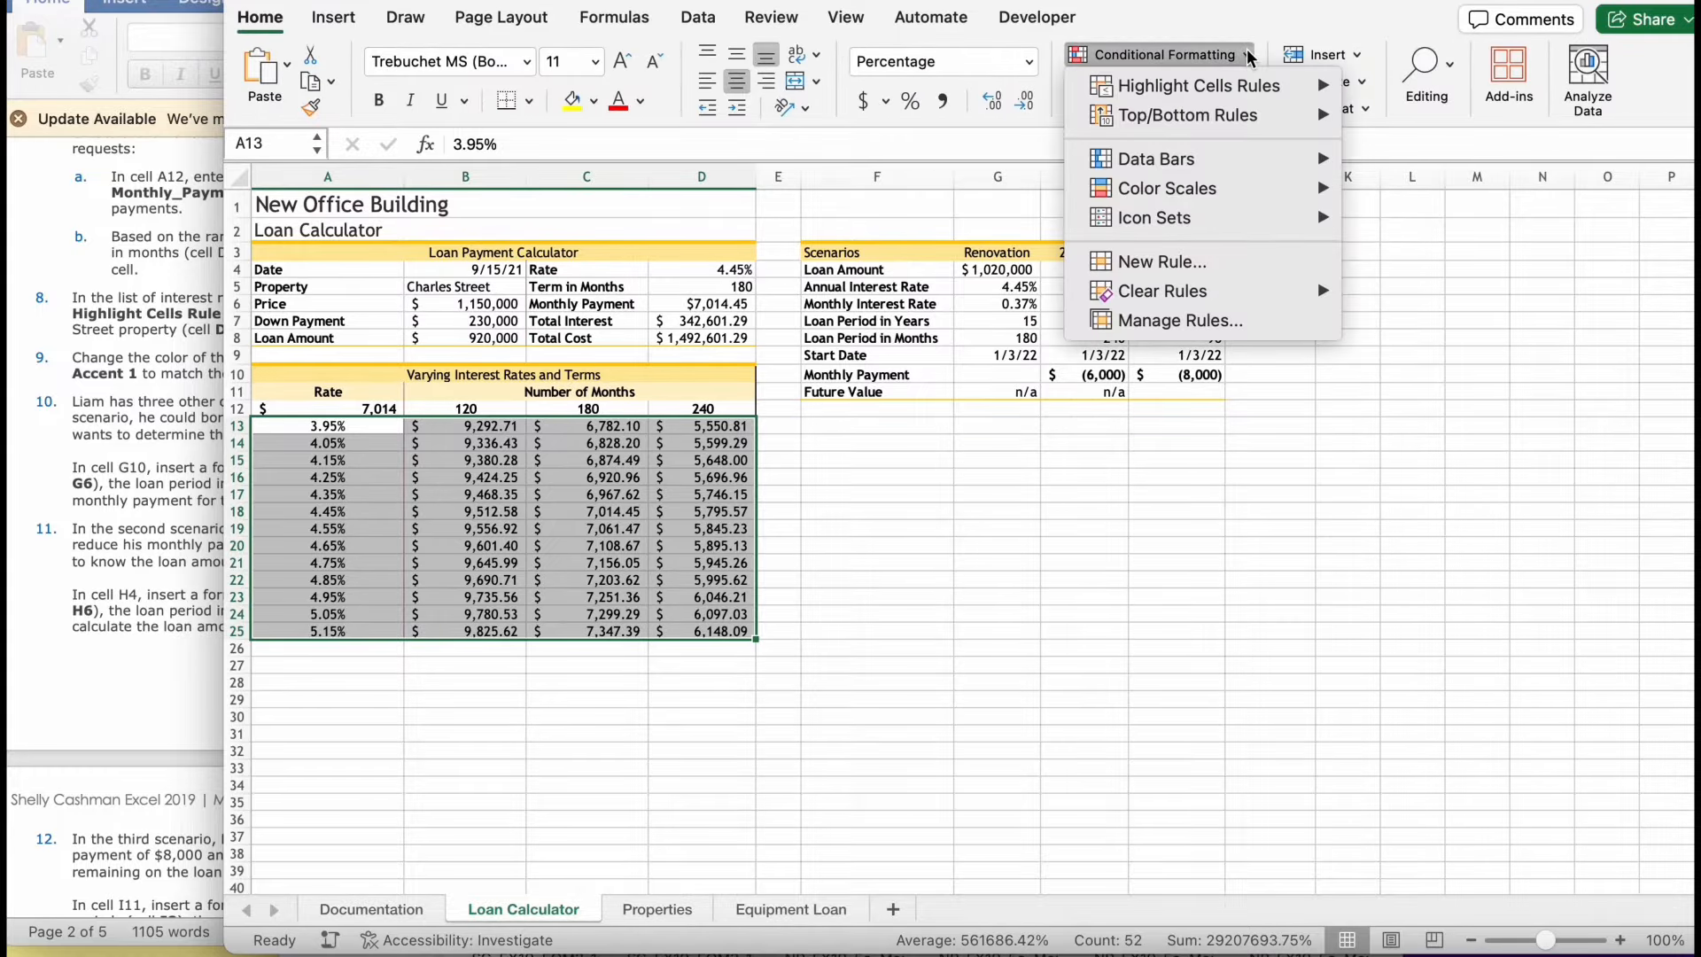
mouse_move(1255, 86)
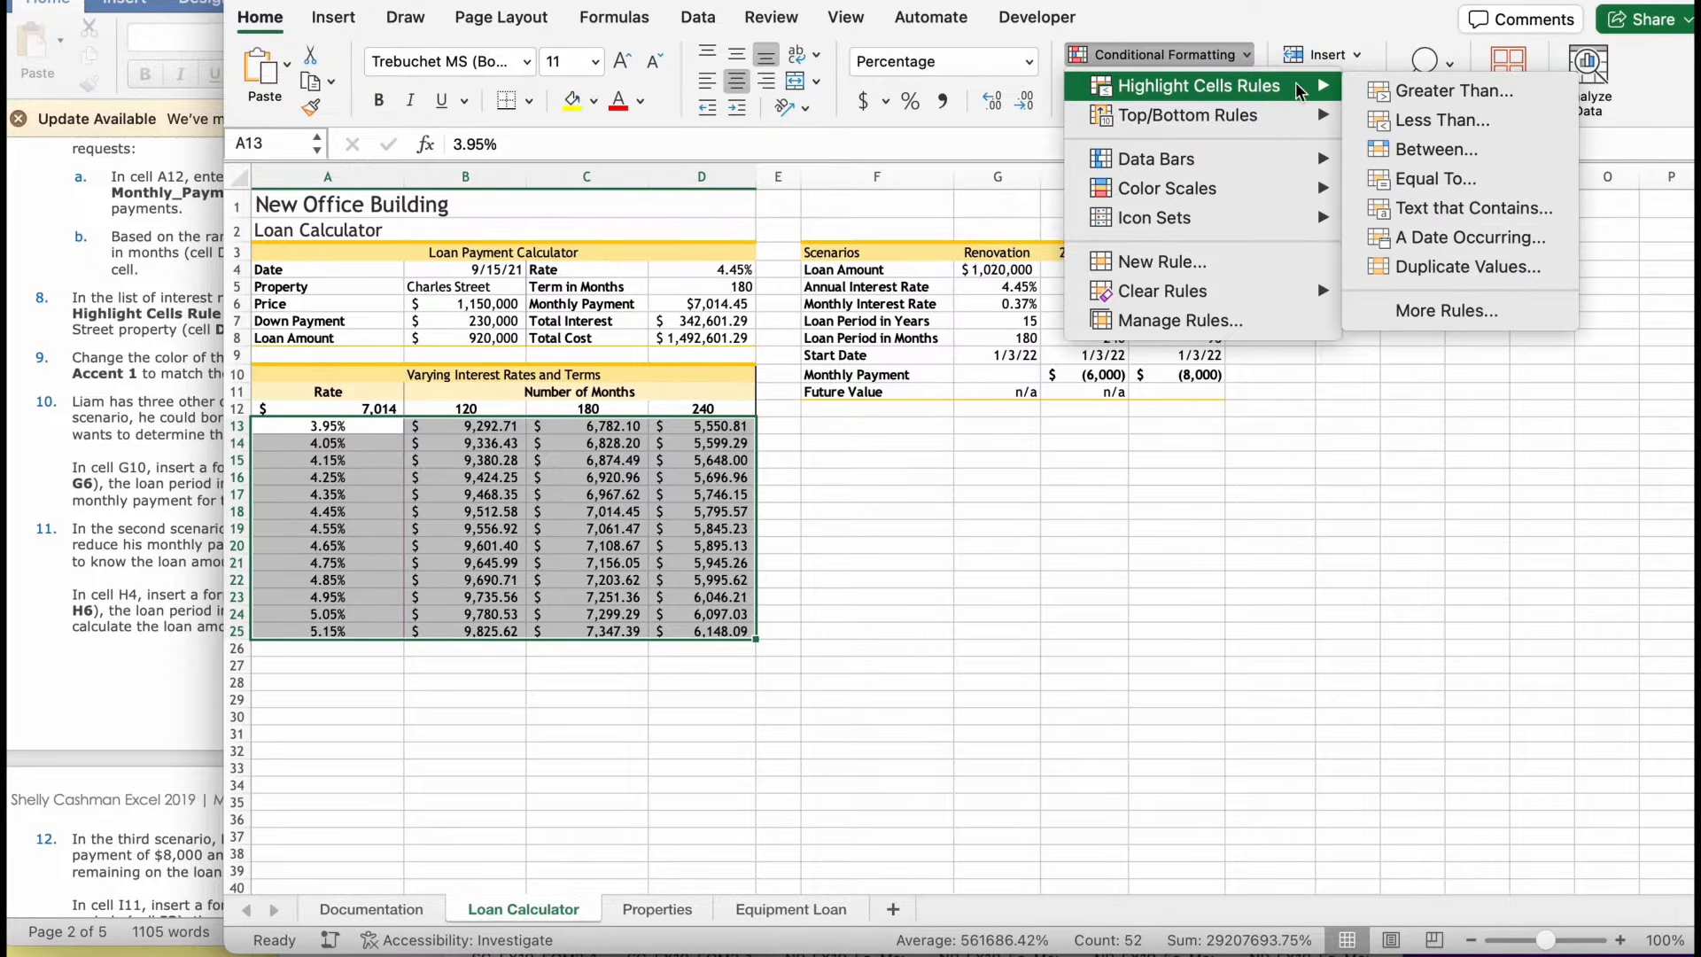
click(1455, 178)
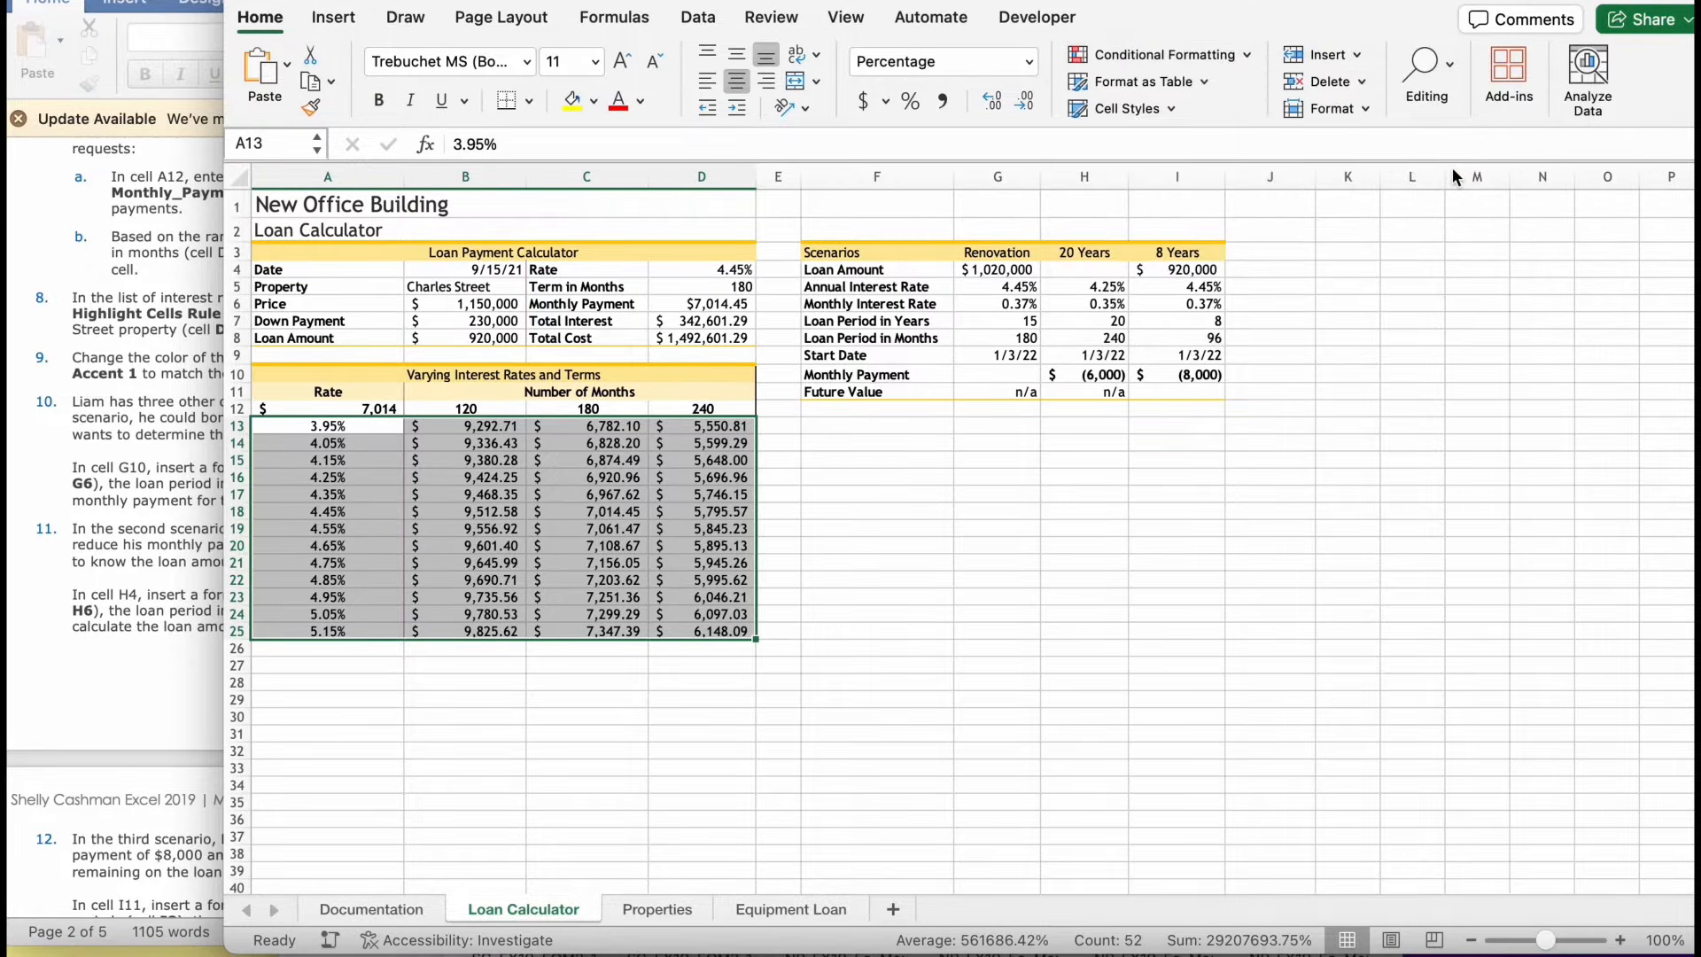
- Make the rule compare with cell D4 (=$D$4) and apply it using Light Red Fill with Dark Red Text
click(1067, 298)
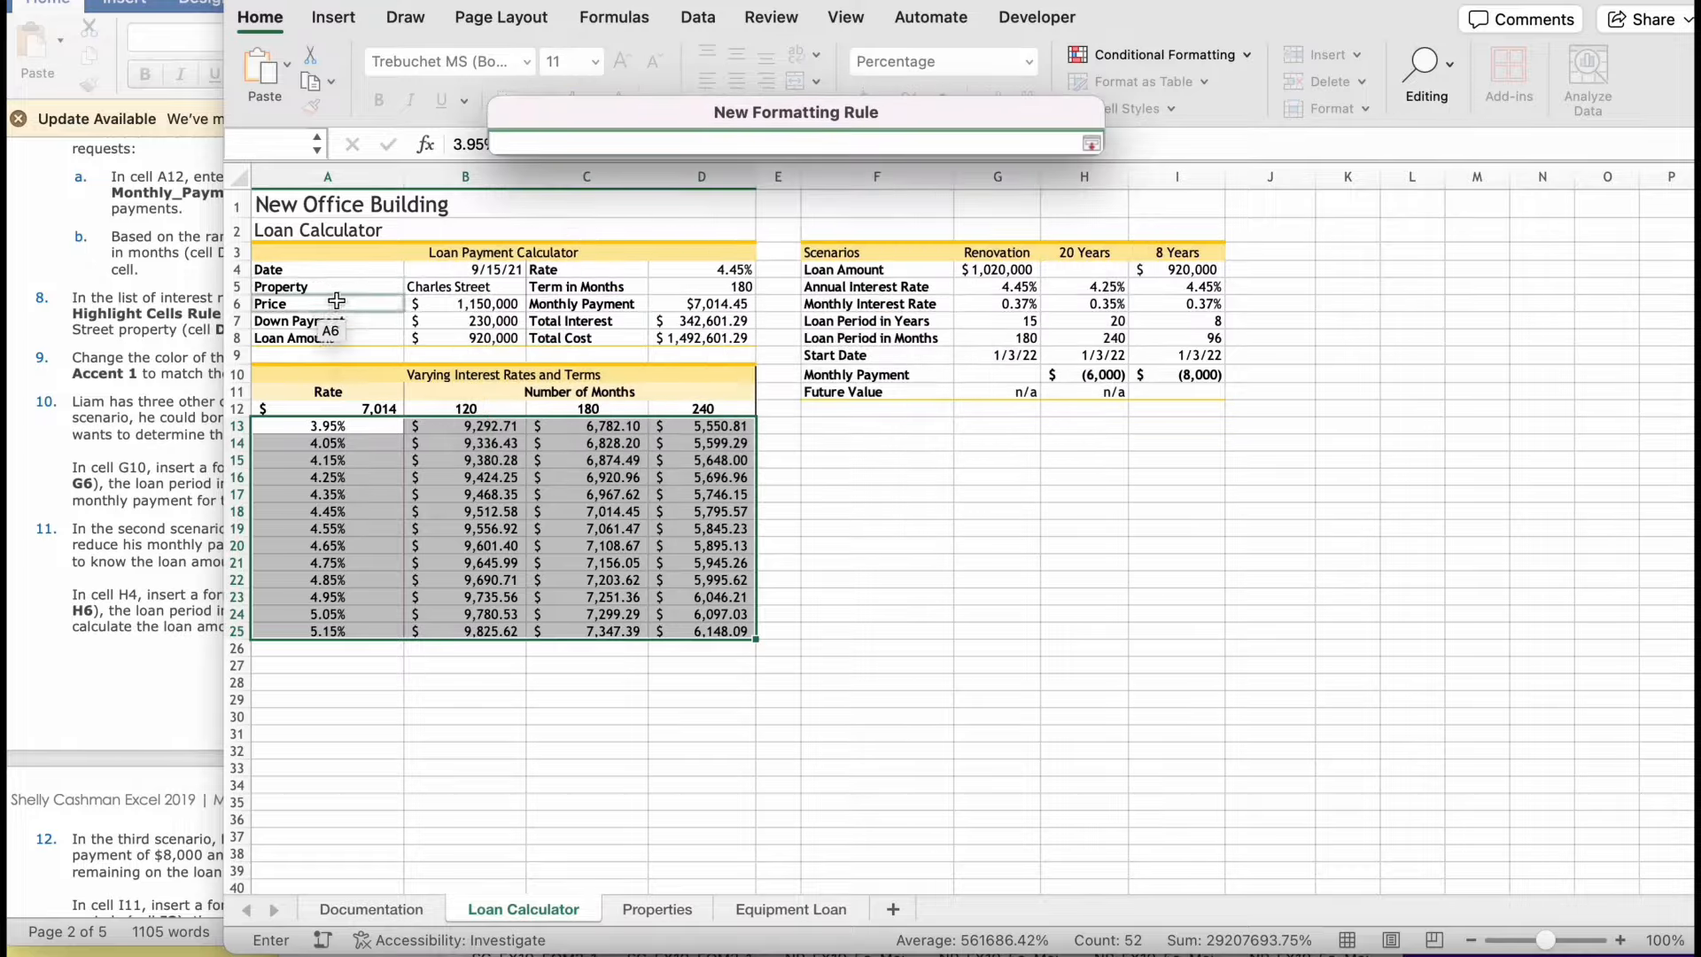
click(692, 273)
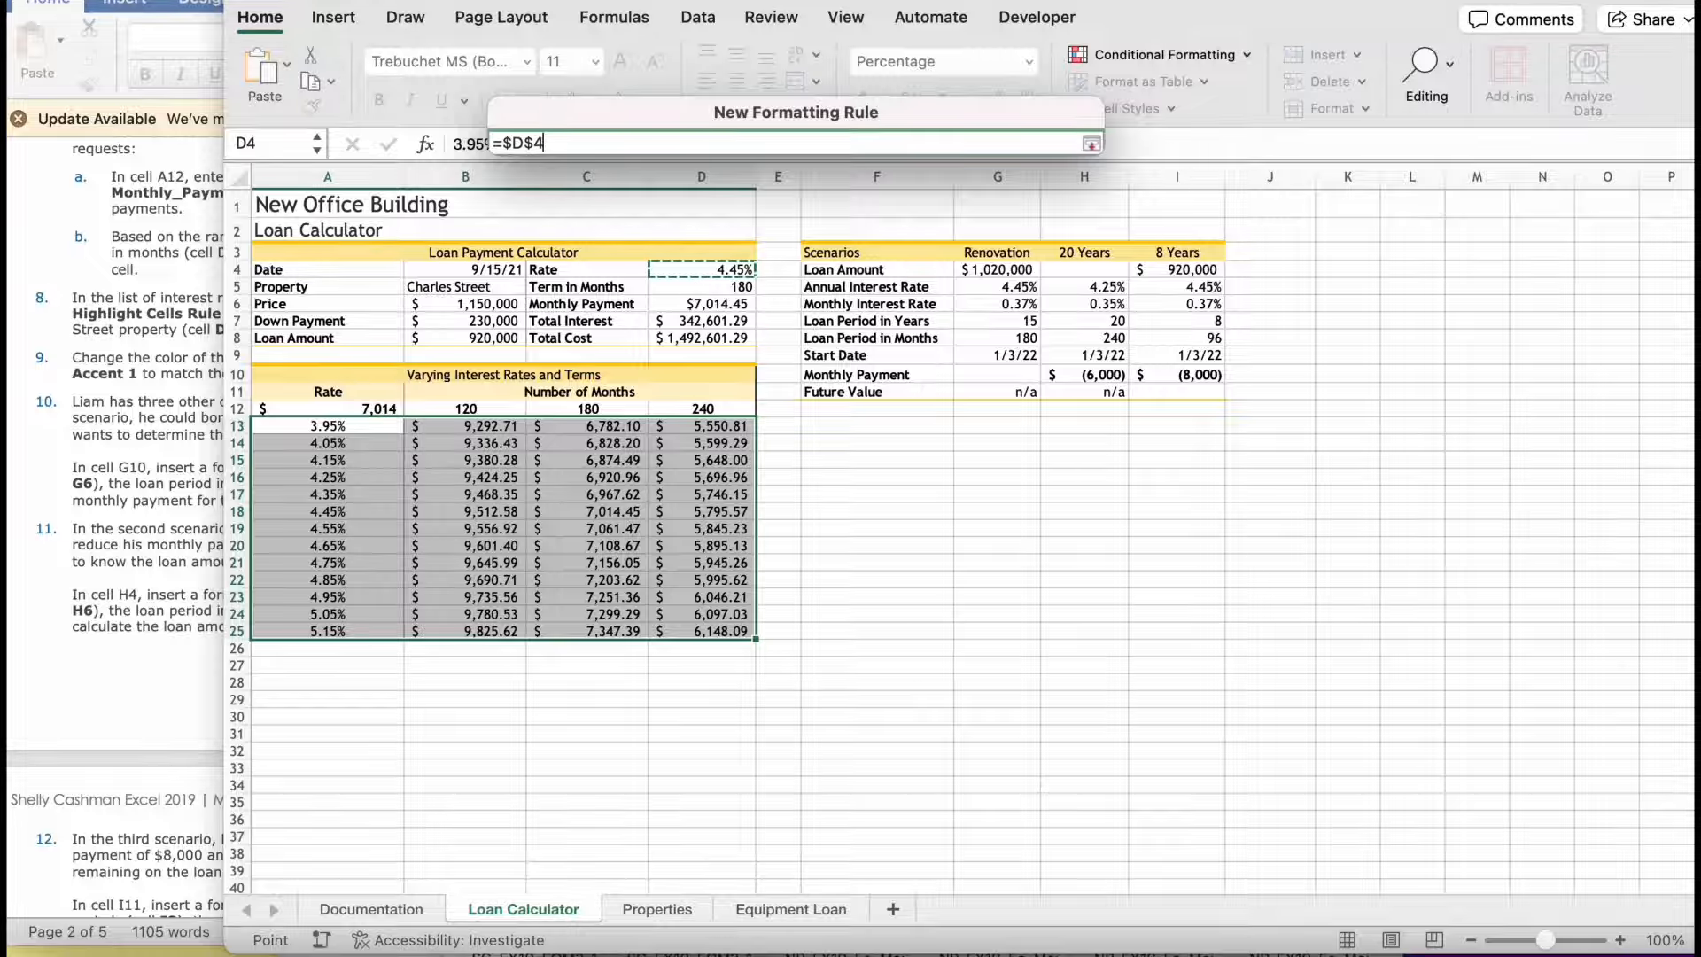
key(Return)
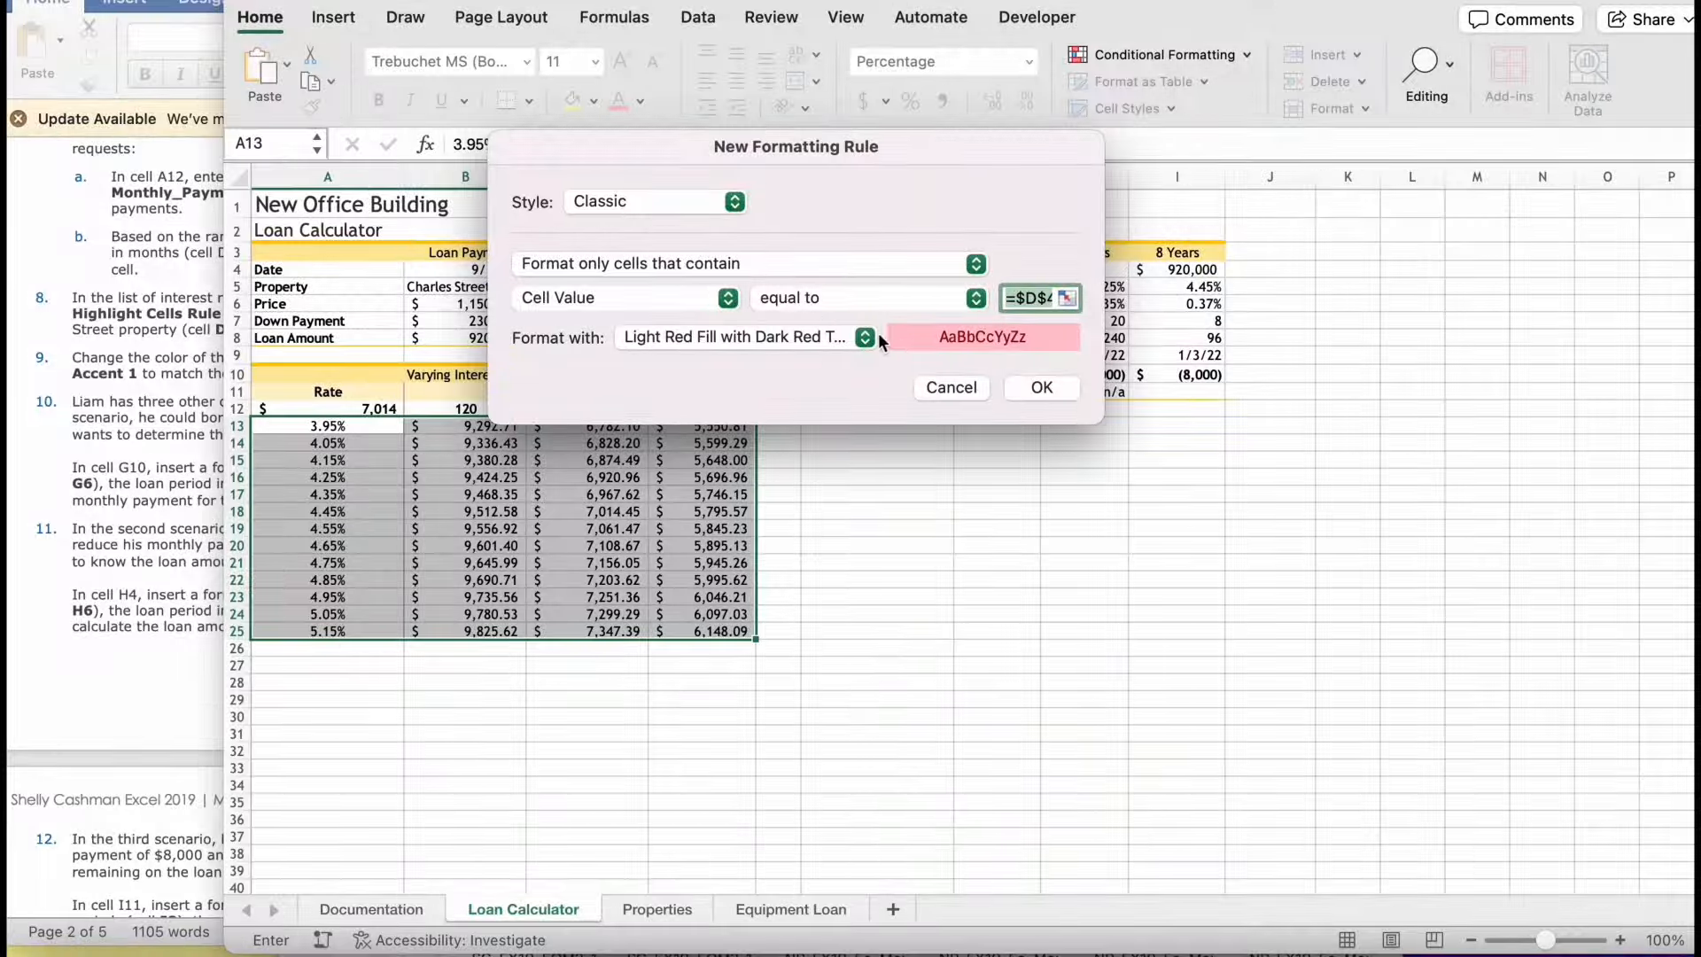
click(1041, 387)
click(345, 754)
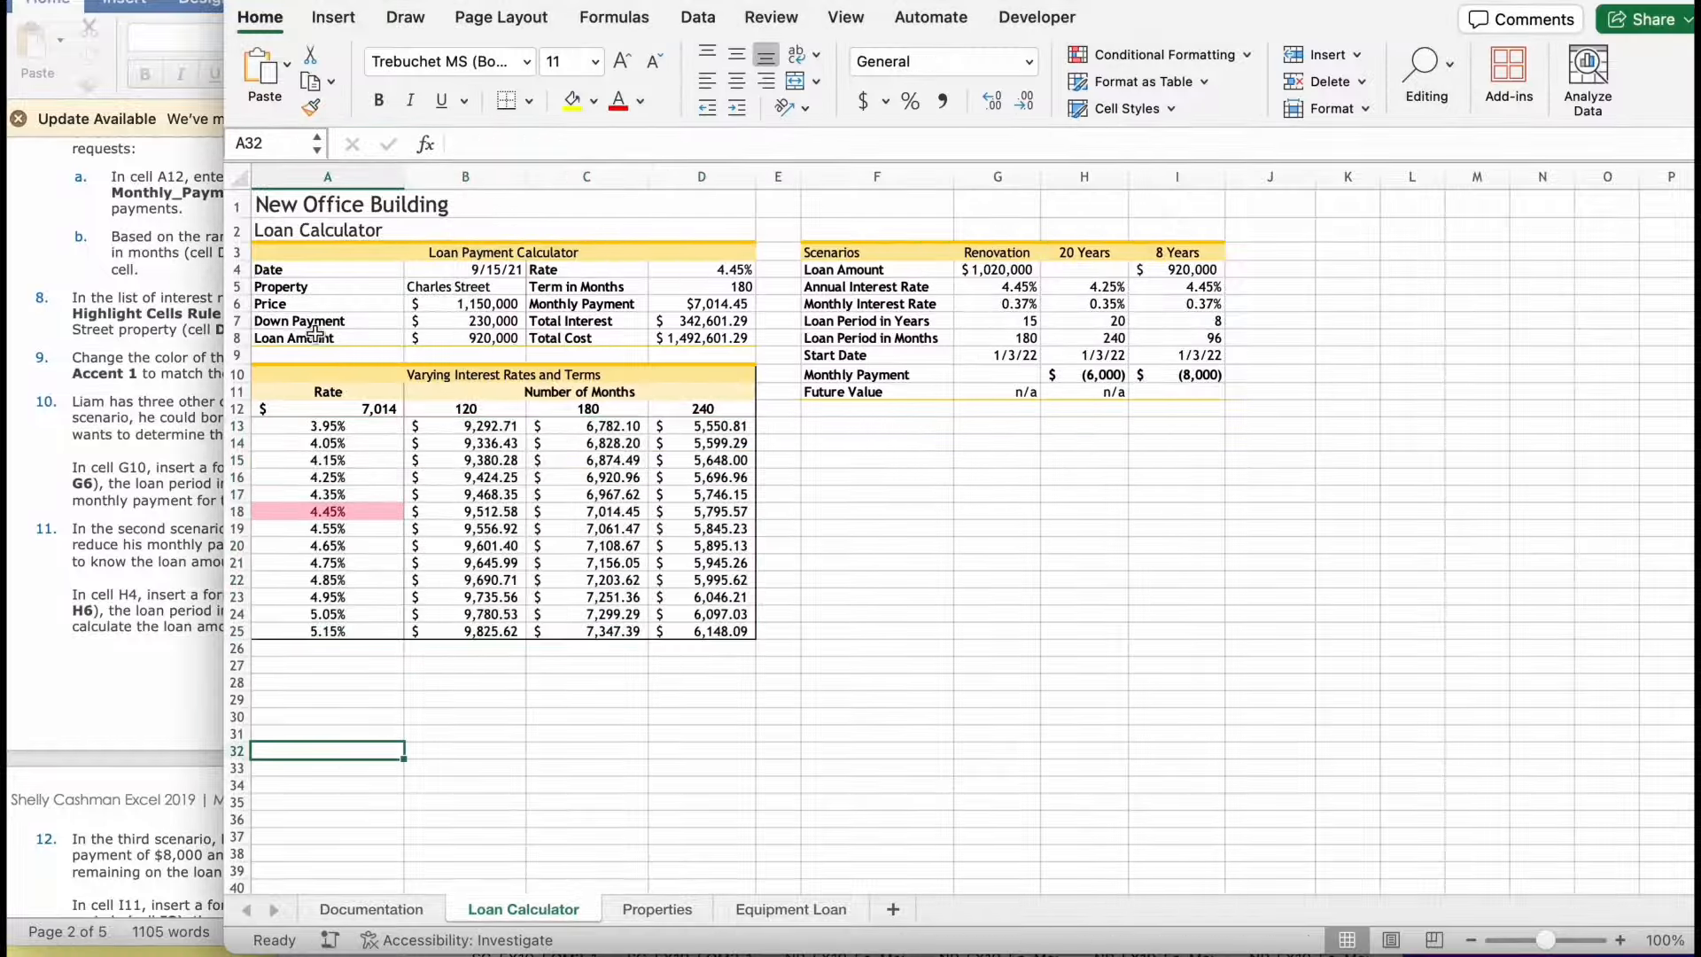
- Check the border instruction, select the range A10:D25 and choose Gold, Accent 1 as the border line color
click(70, 525)
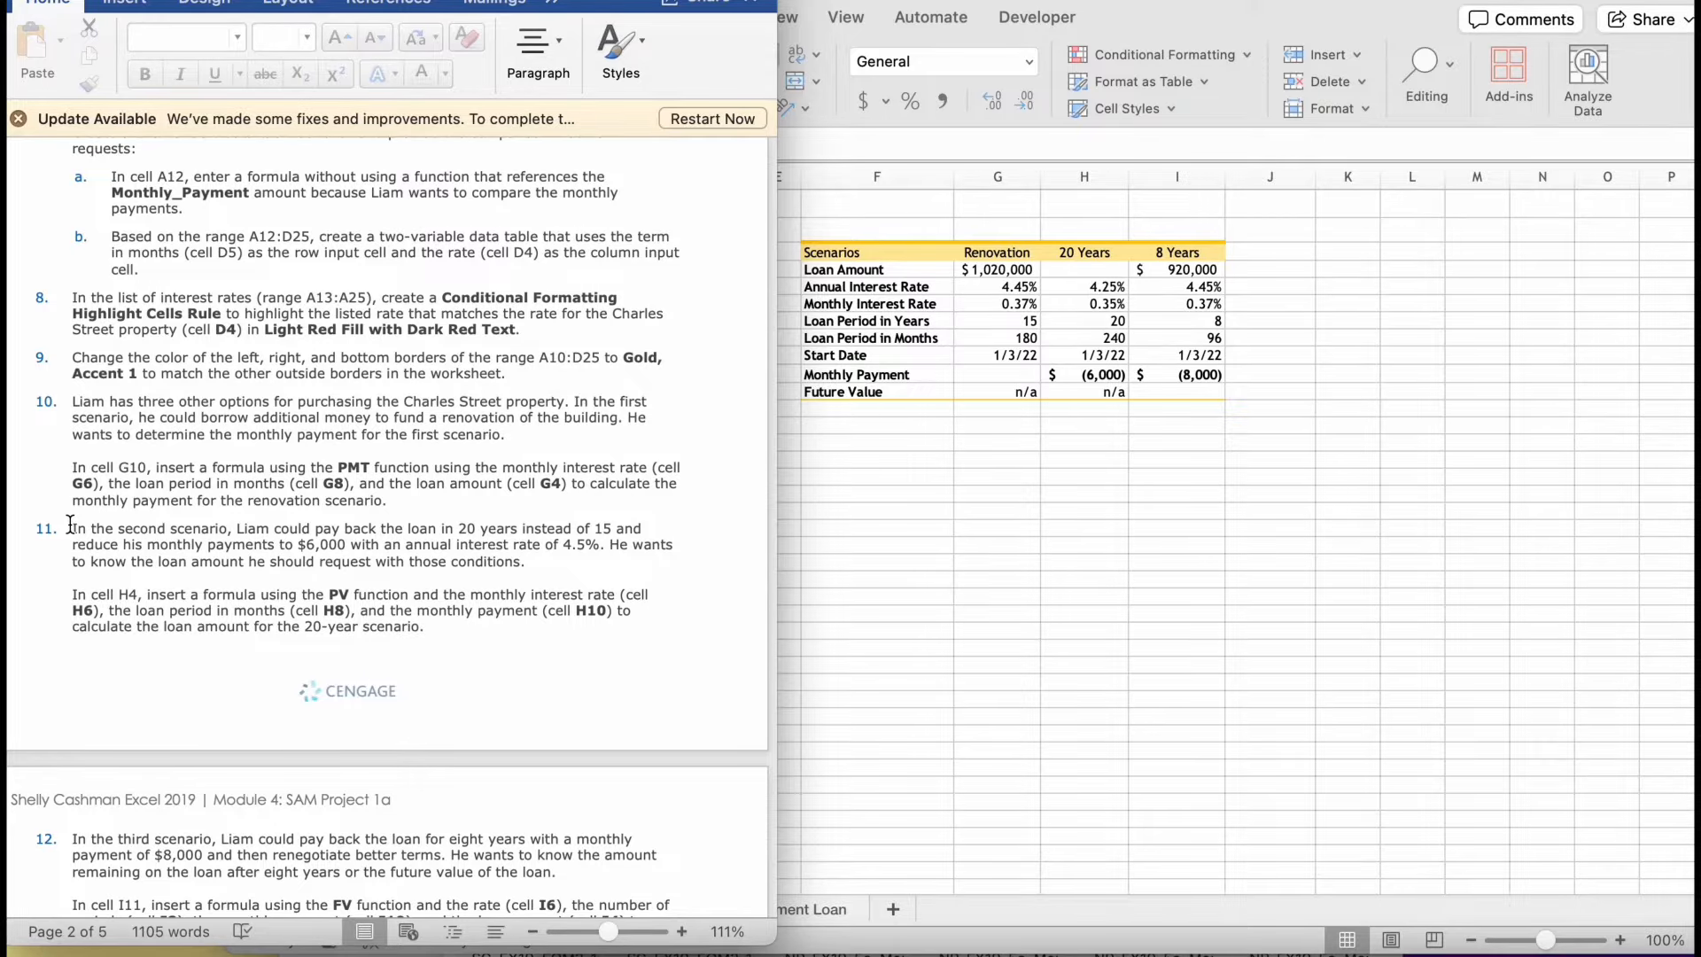
click(1054, 585)
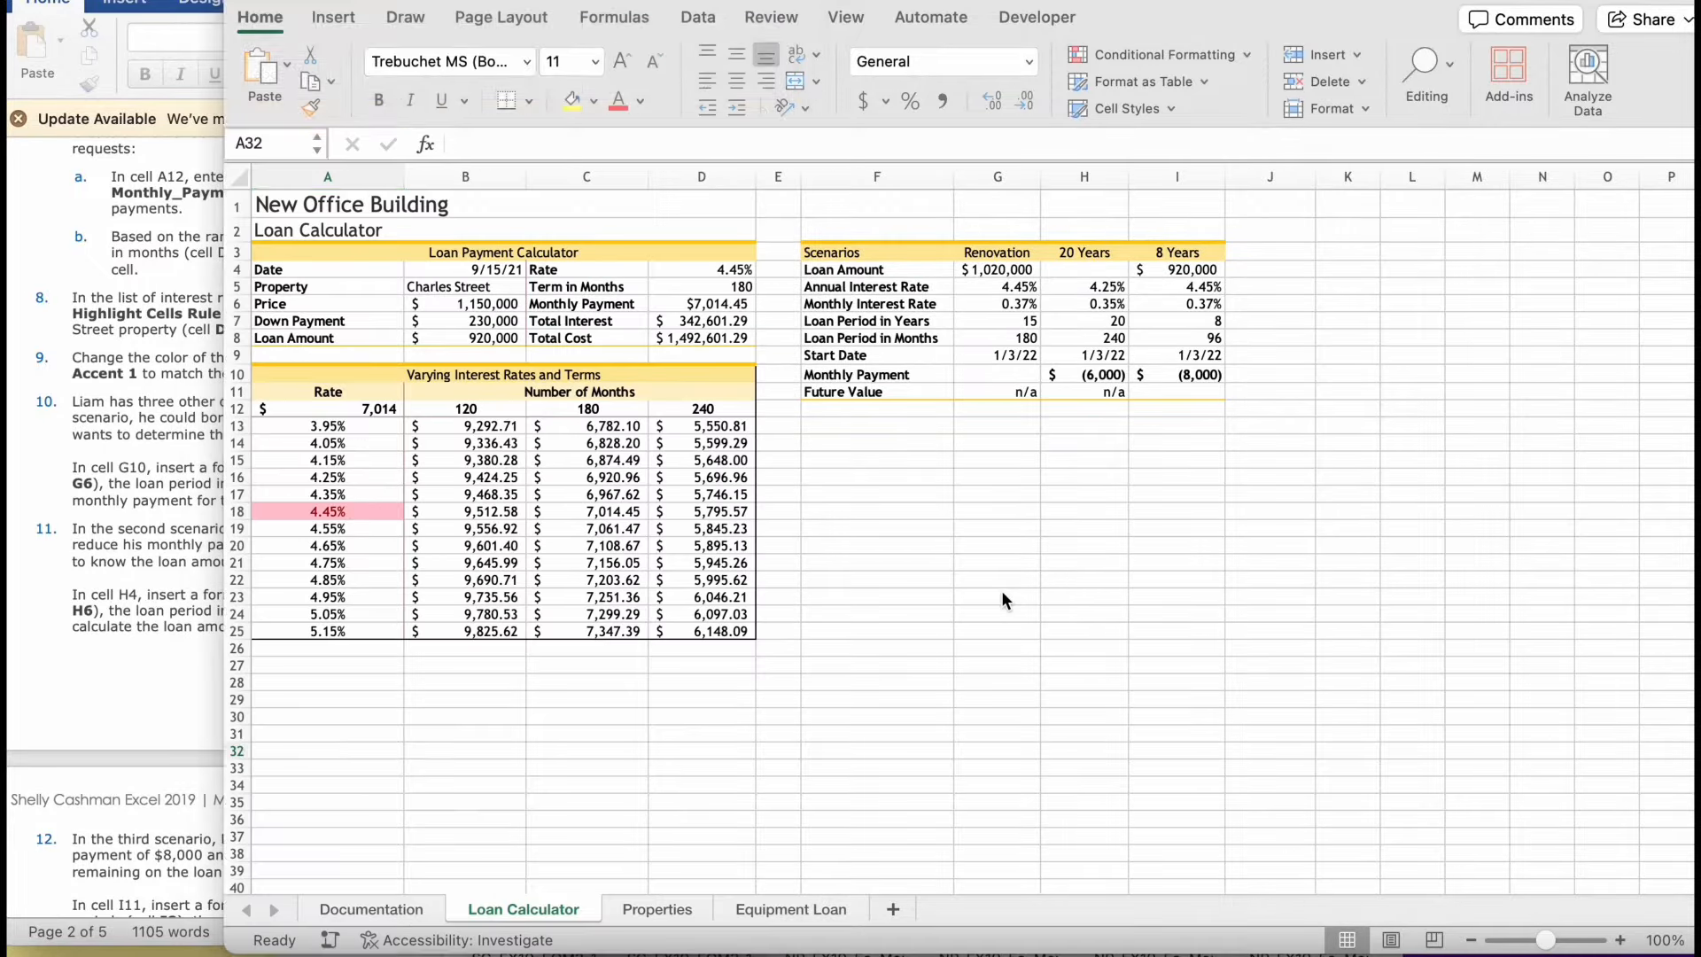
drag(324, 372, 733, 631)
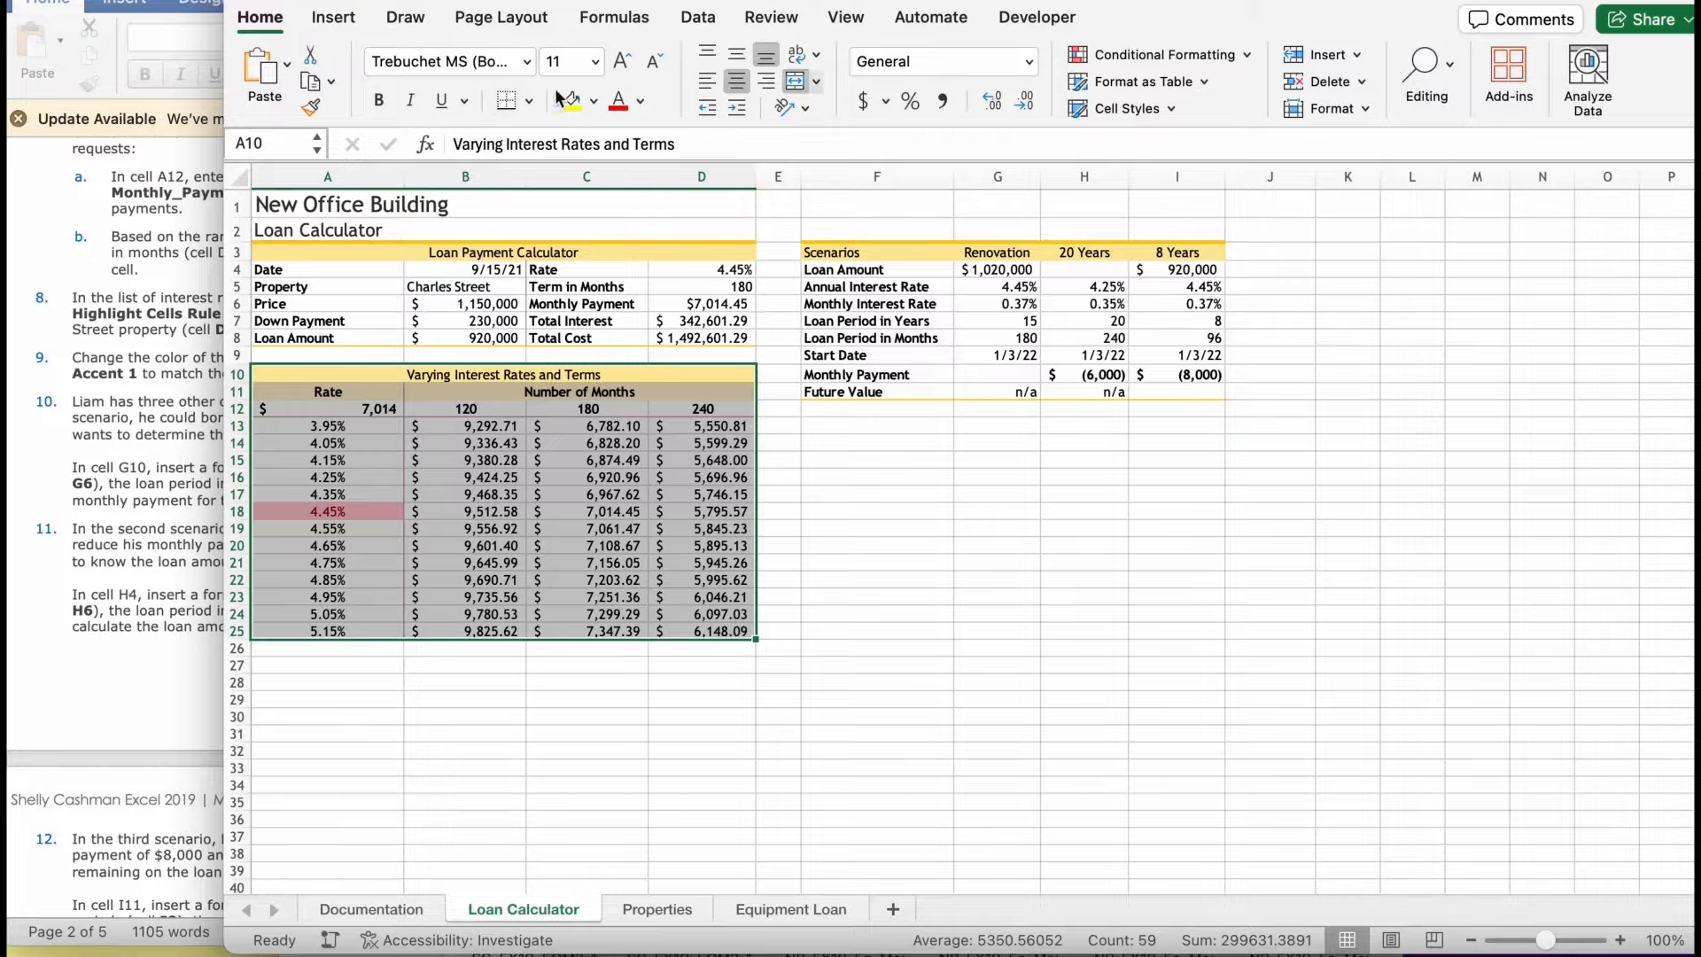
click(527, 100)
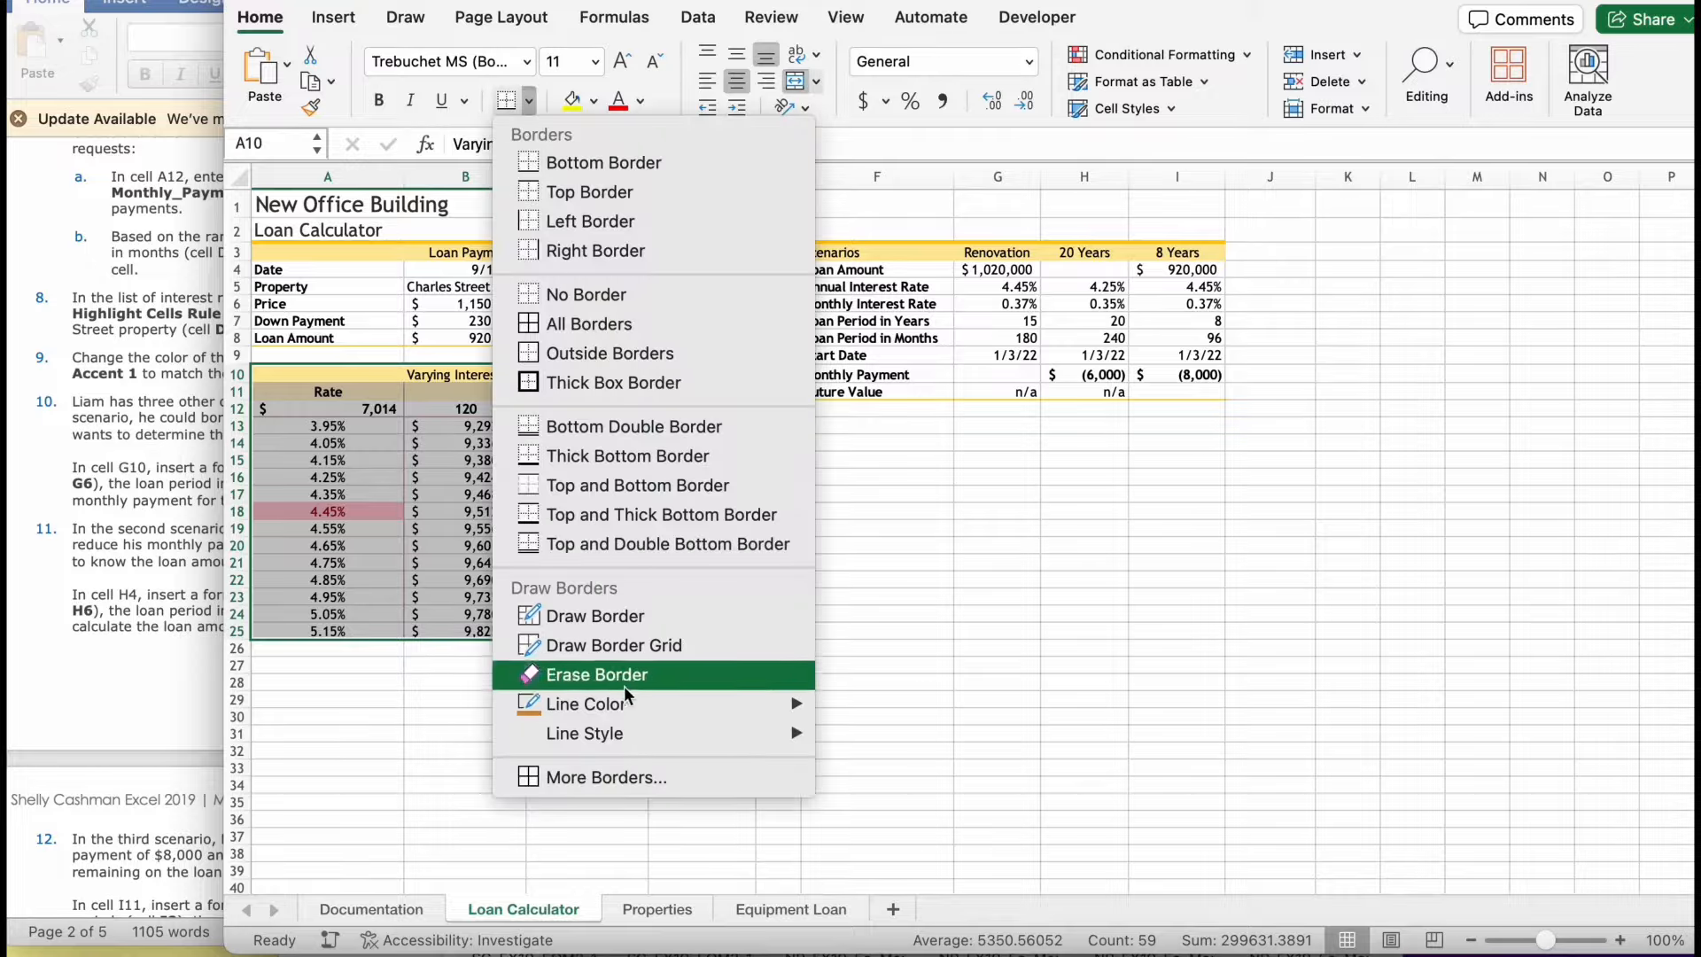
mouse_move(631, 707)
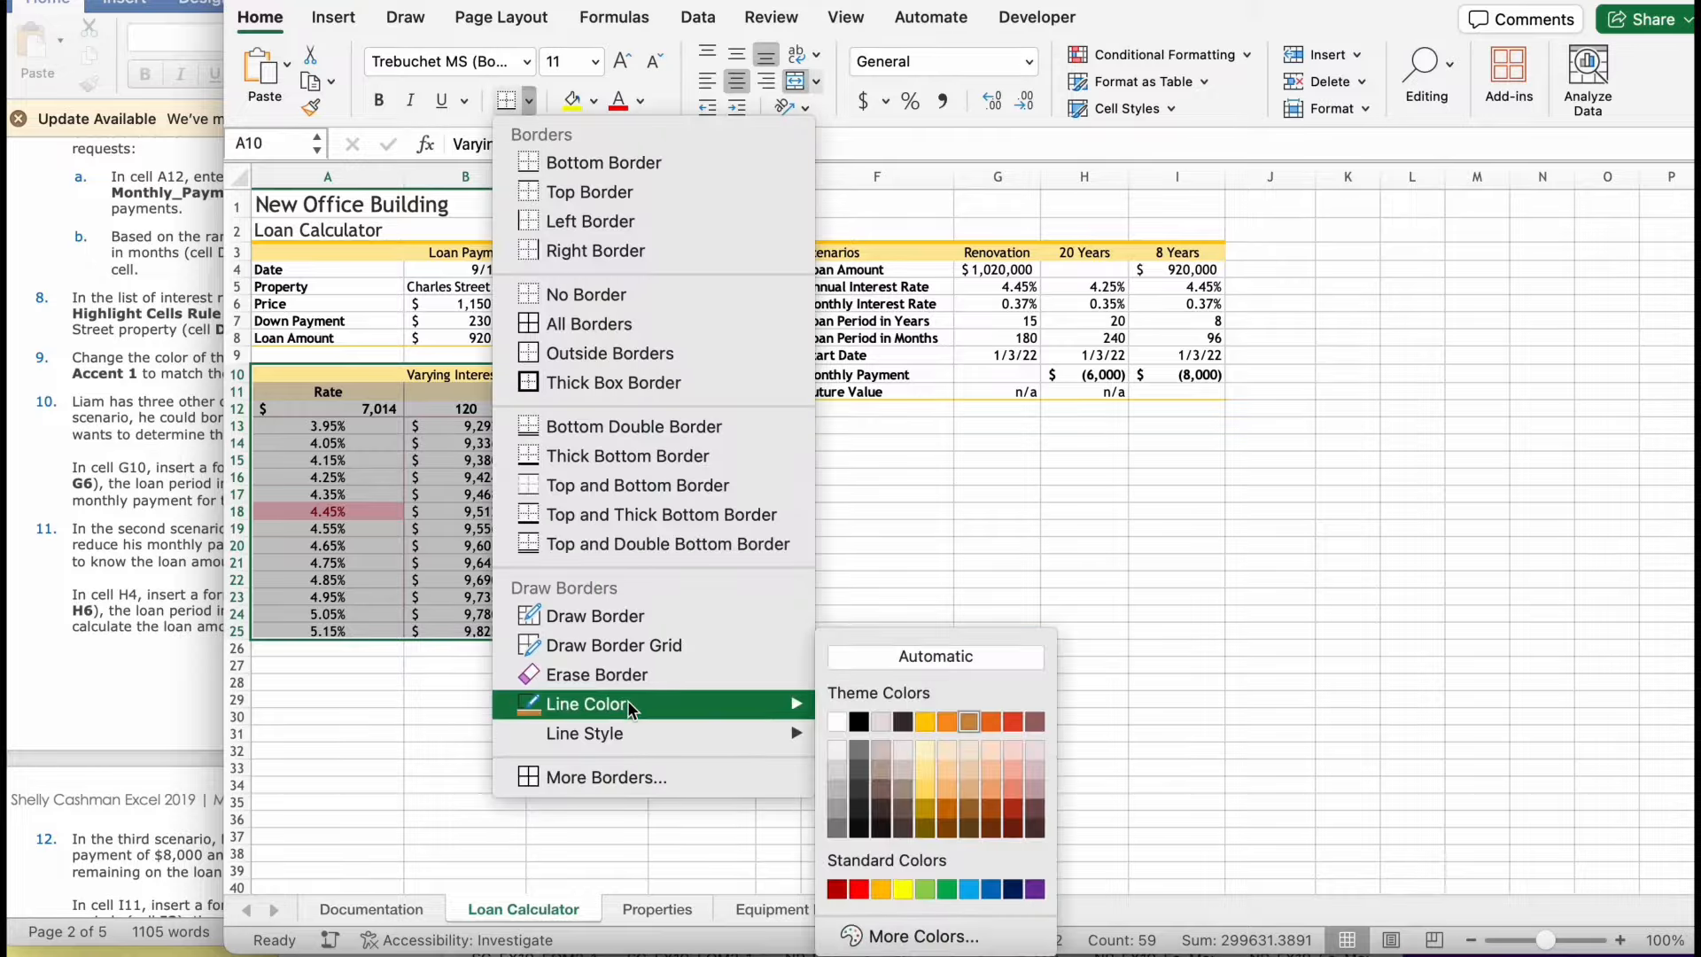
click(926, 724)
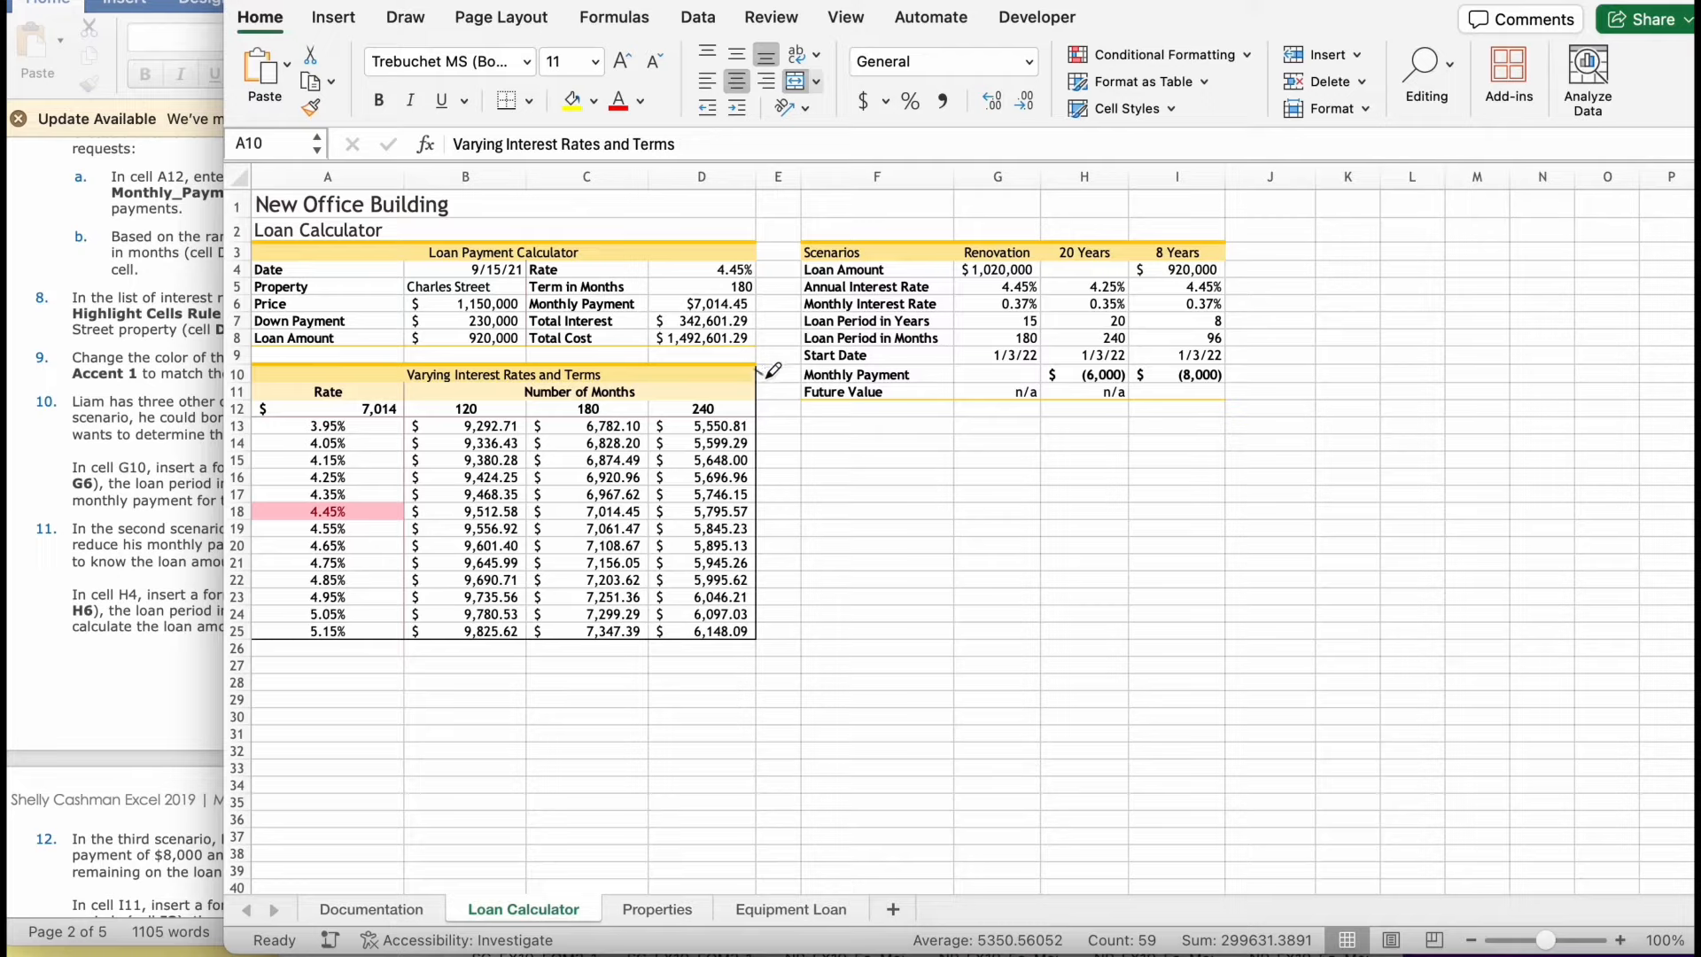
- Draw over the right and bottom borders of the range A10:D25 with the gold line
drag(770, 415, 767, 639)
mouse_move(767, 639)
mouse_down()
mouse_move(712, 697)
mouse_move(632, 699)
mouse_move(295, 637)
mouse_up()
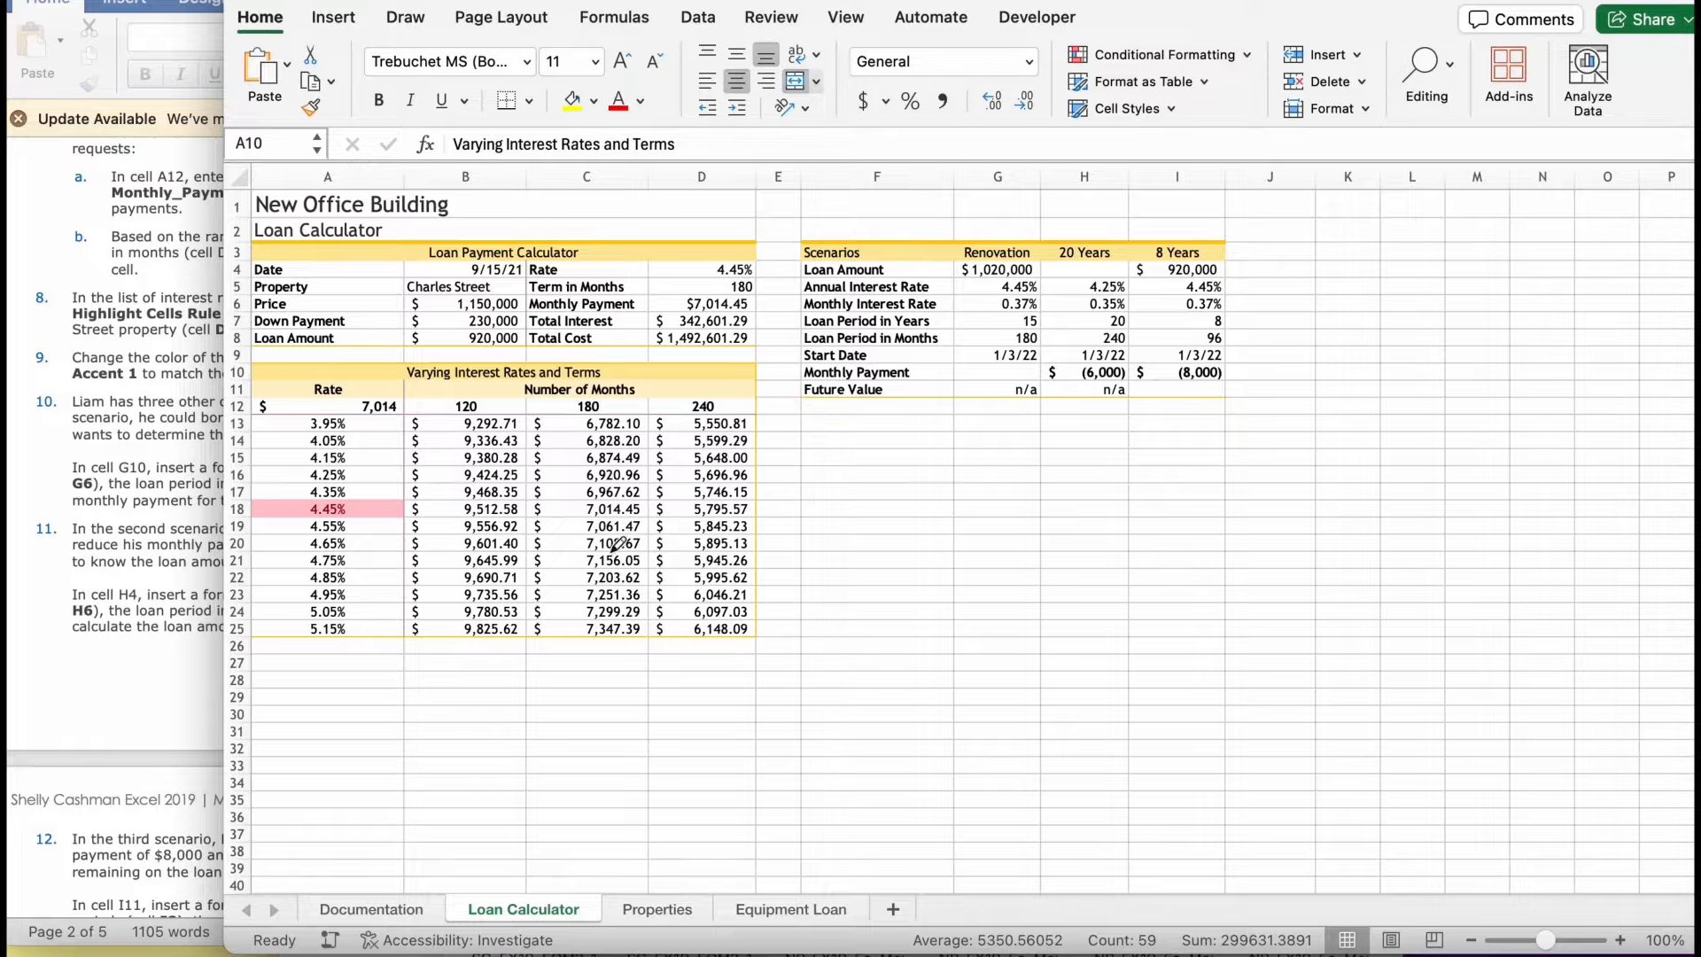
scroll(618, 542, right, 2)
scroll(617, 542, left, 2)
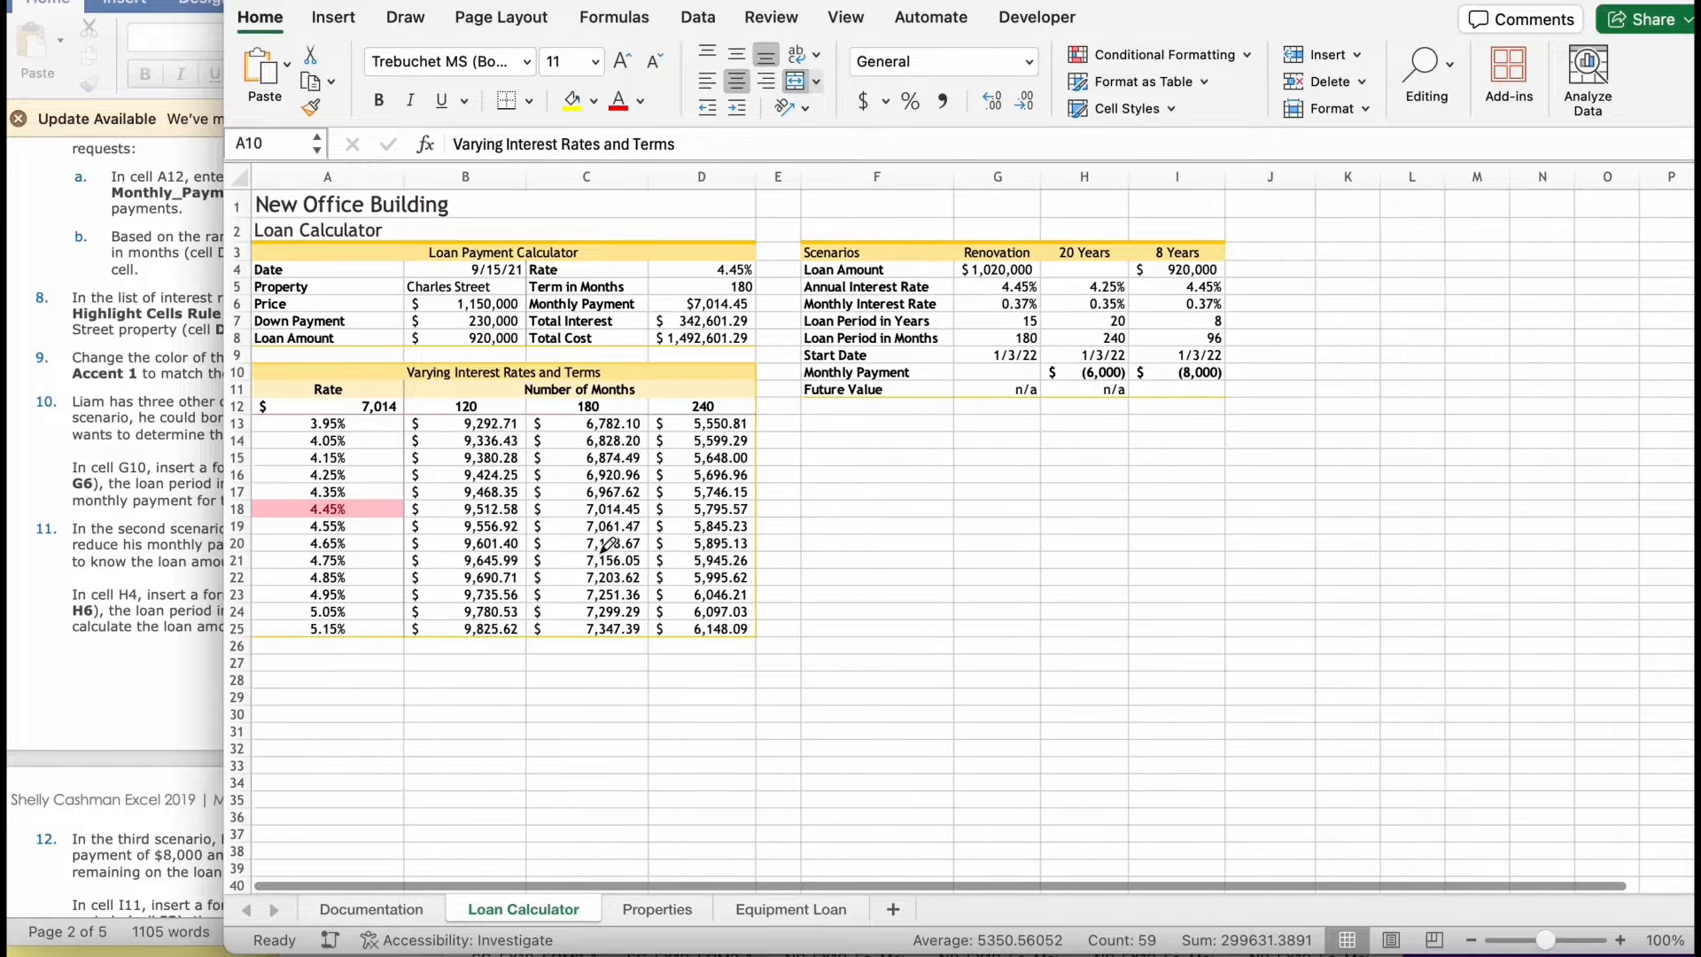
scroll(607, 545, left, 2)
scroll(607, 544, left, 2)
- Read the instructions for the three purchase scenarios and turn off border drawing in the worksheet
click(140, 670)
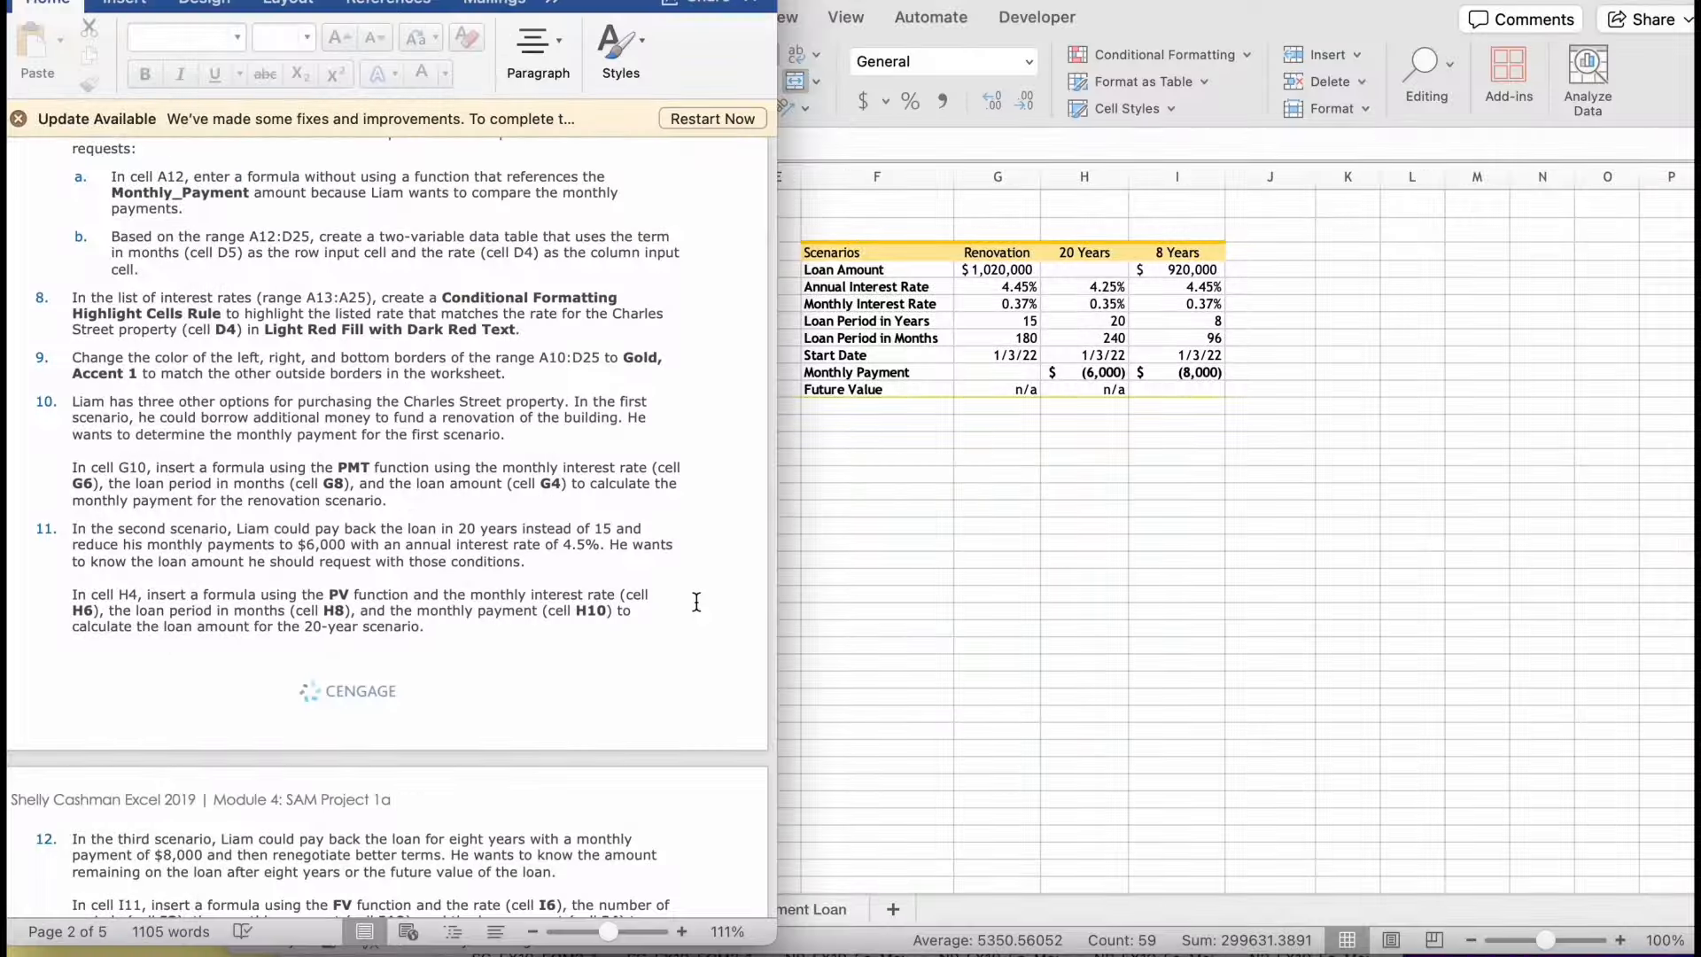
scroll(748, 599, down, 3)
scroll(748, 602, down, 1)
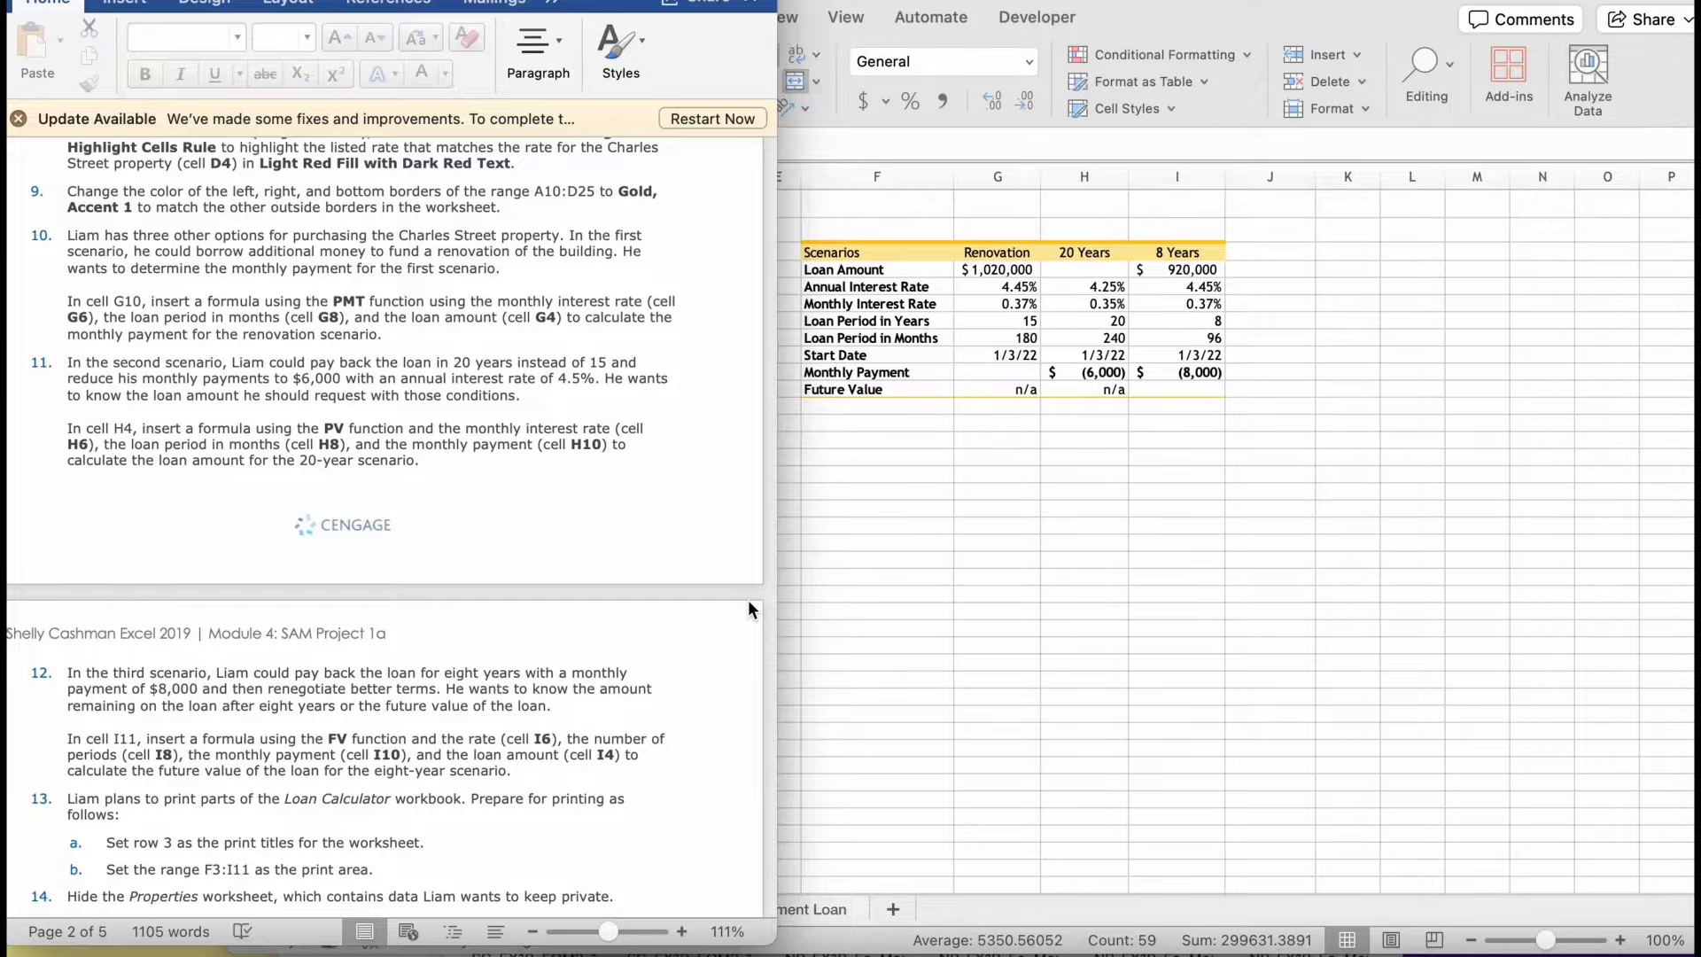
click(1213, 441)
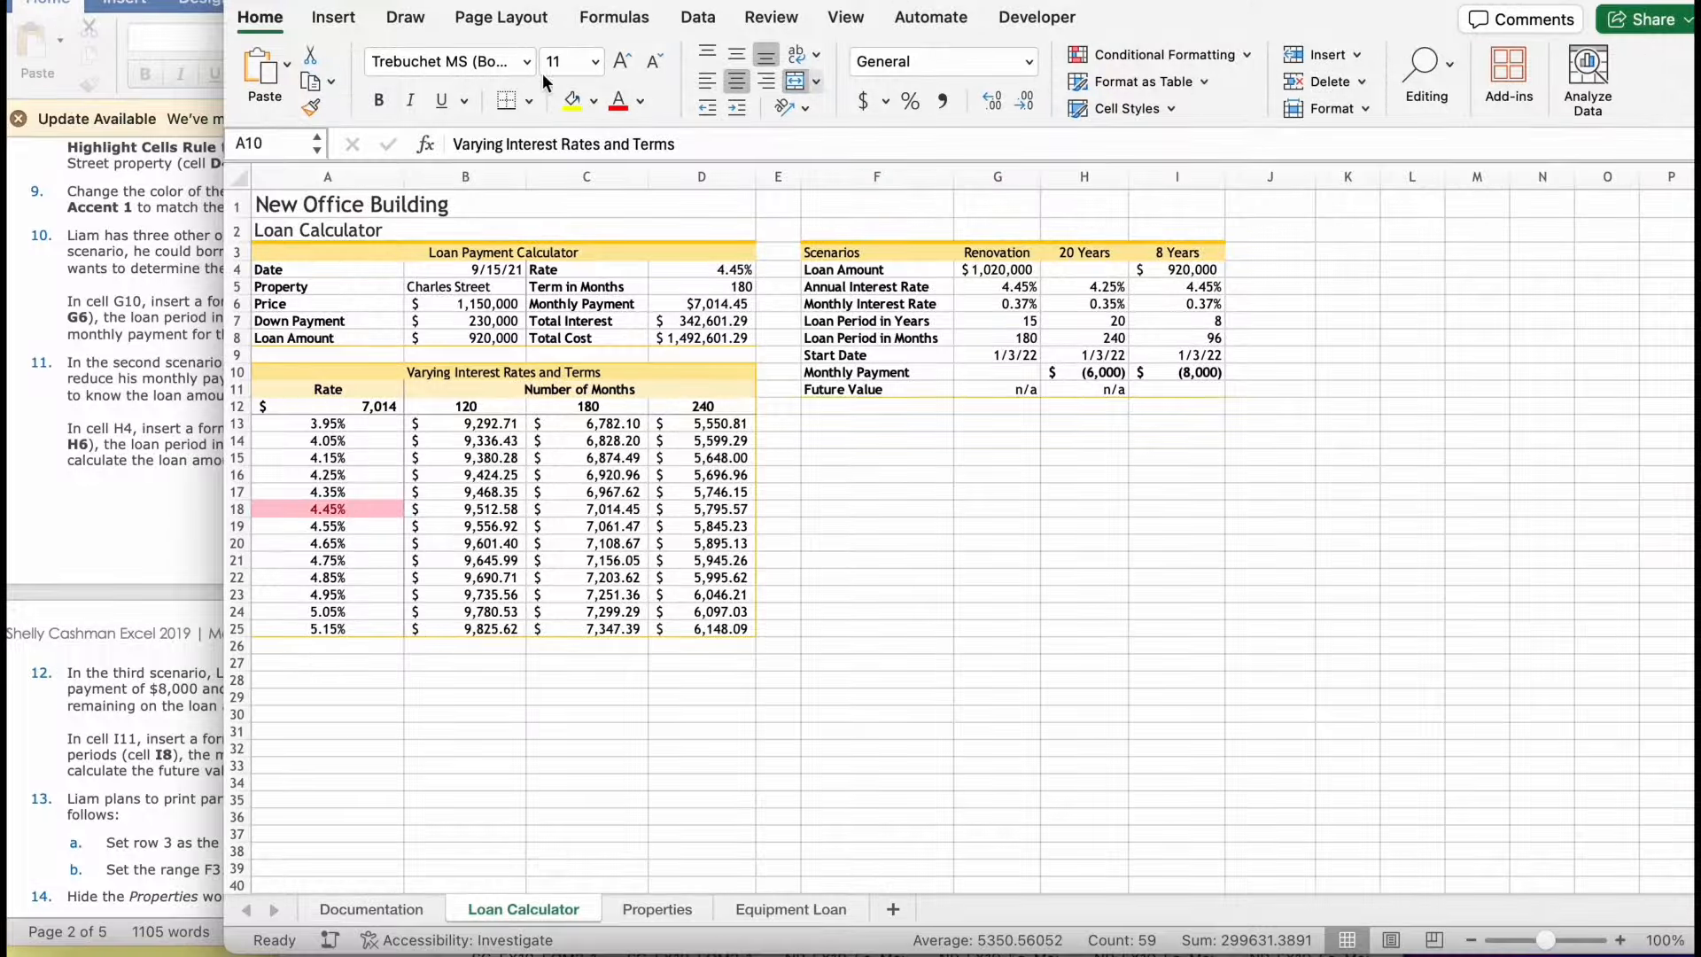
click(508, 104)
- Check the Renovation scenario's instruction and start a PMT formula in cell G10 with G6 as the rate
click(985, 323)
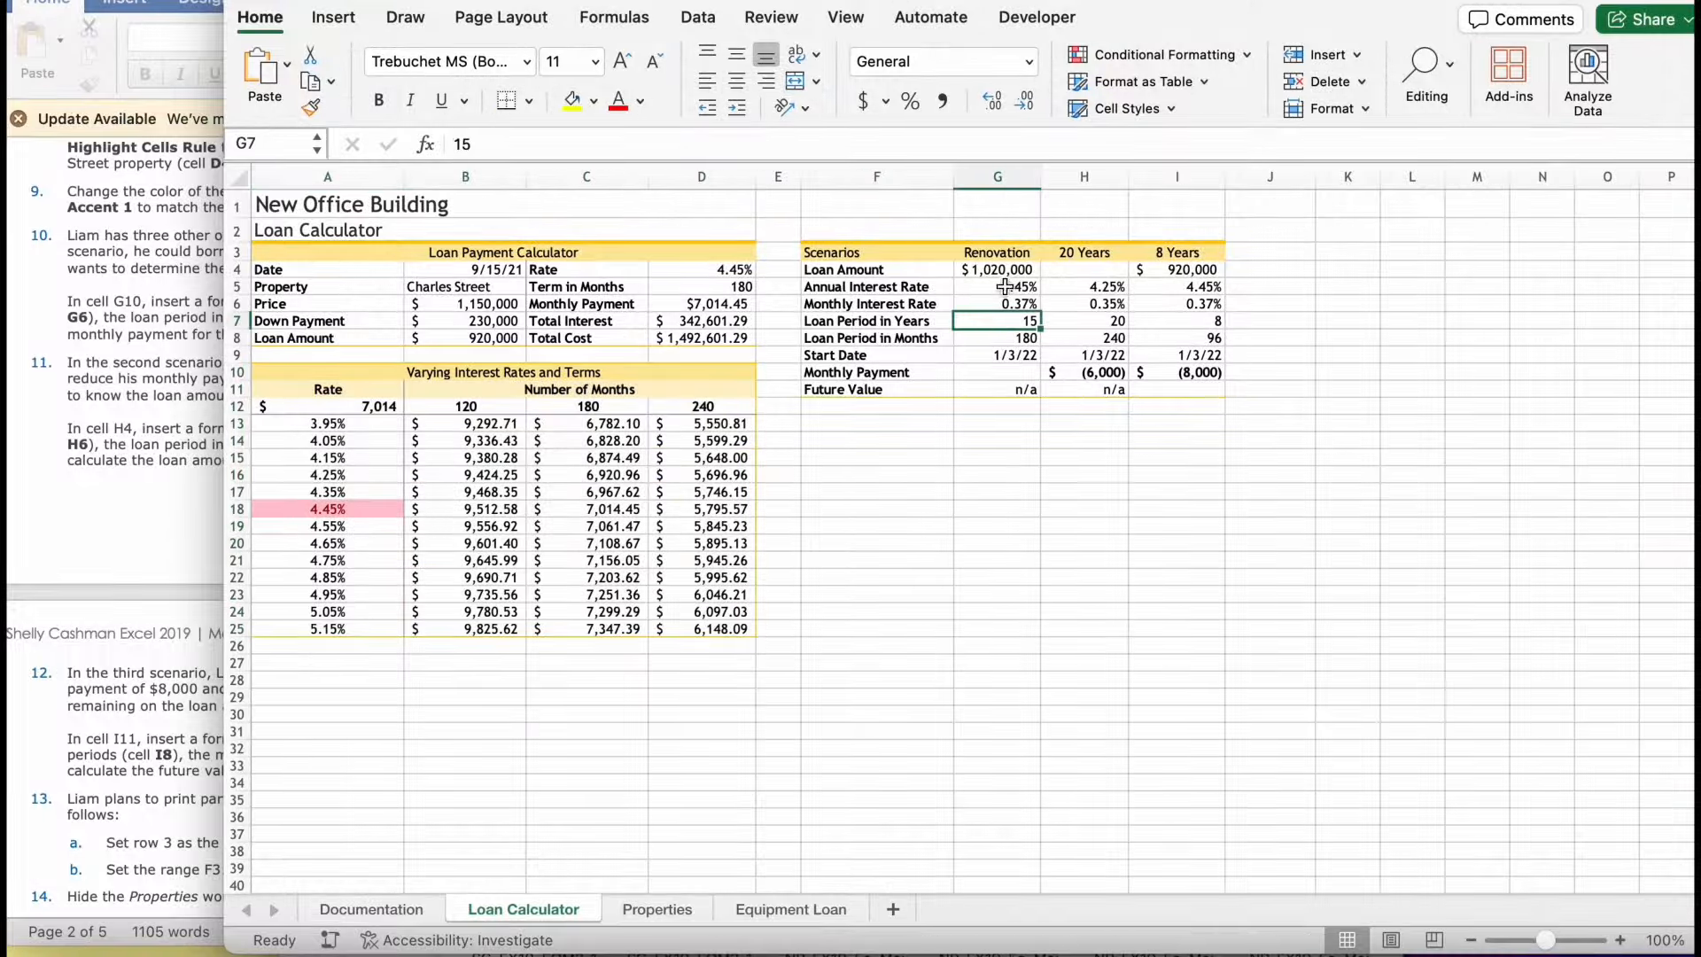
click(1006, 272)
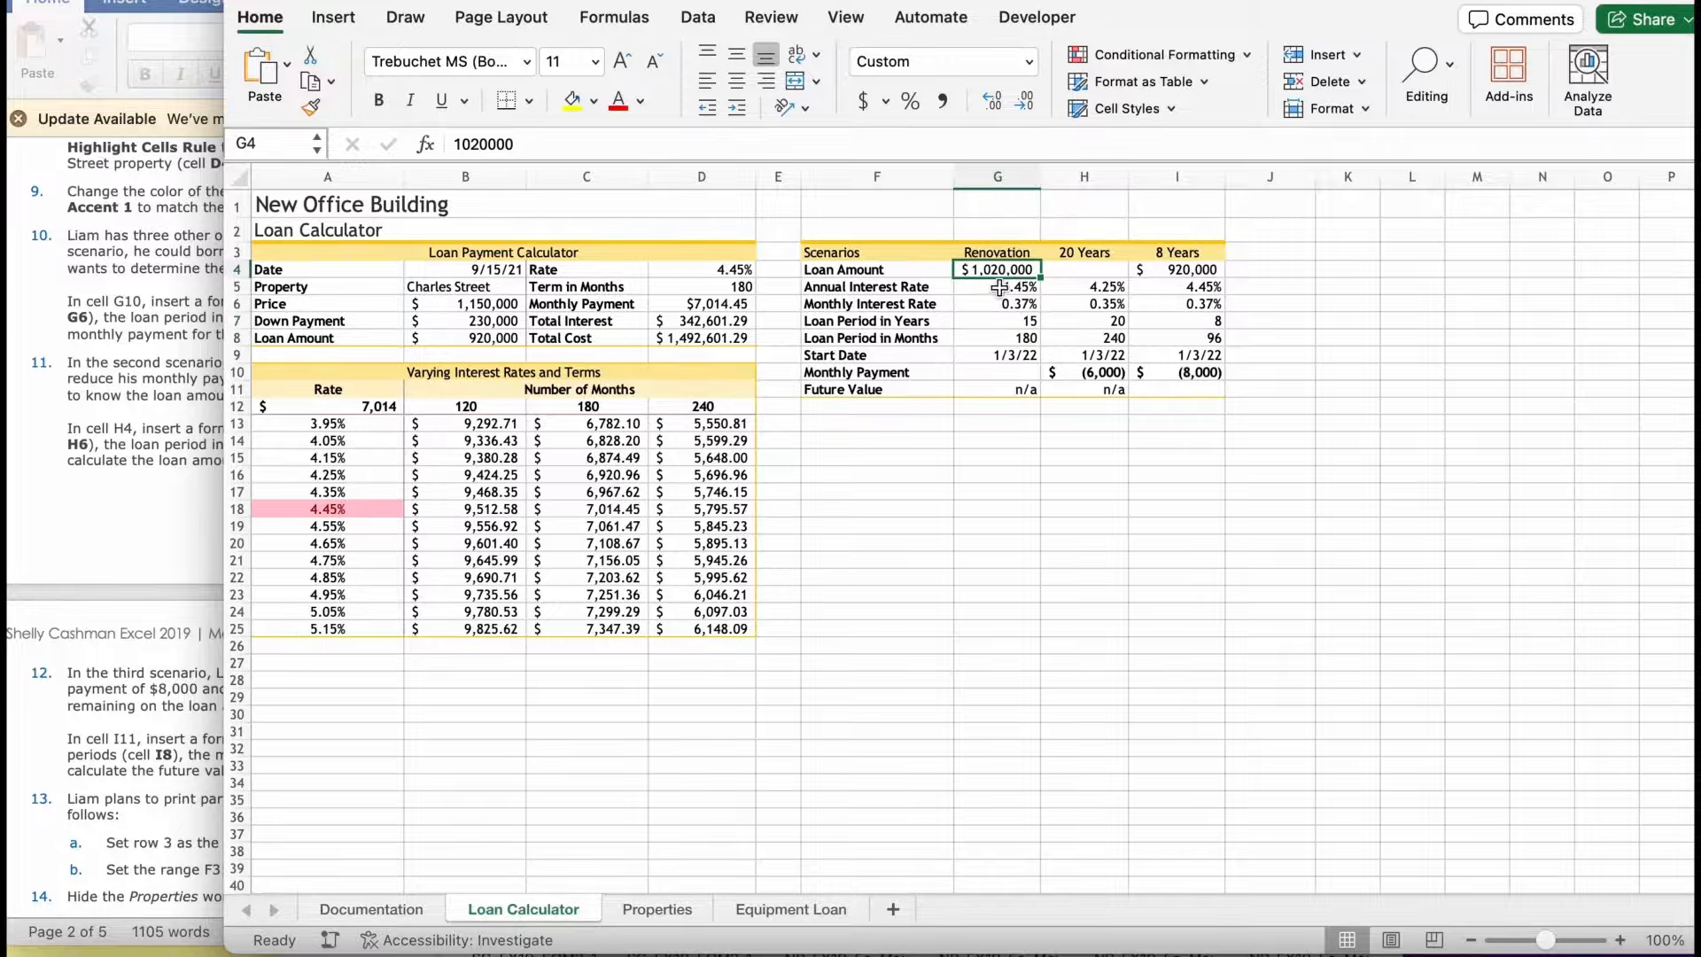
click(1000, 355)
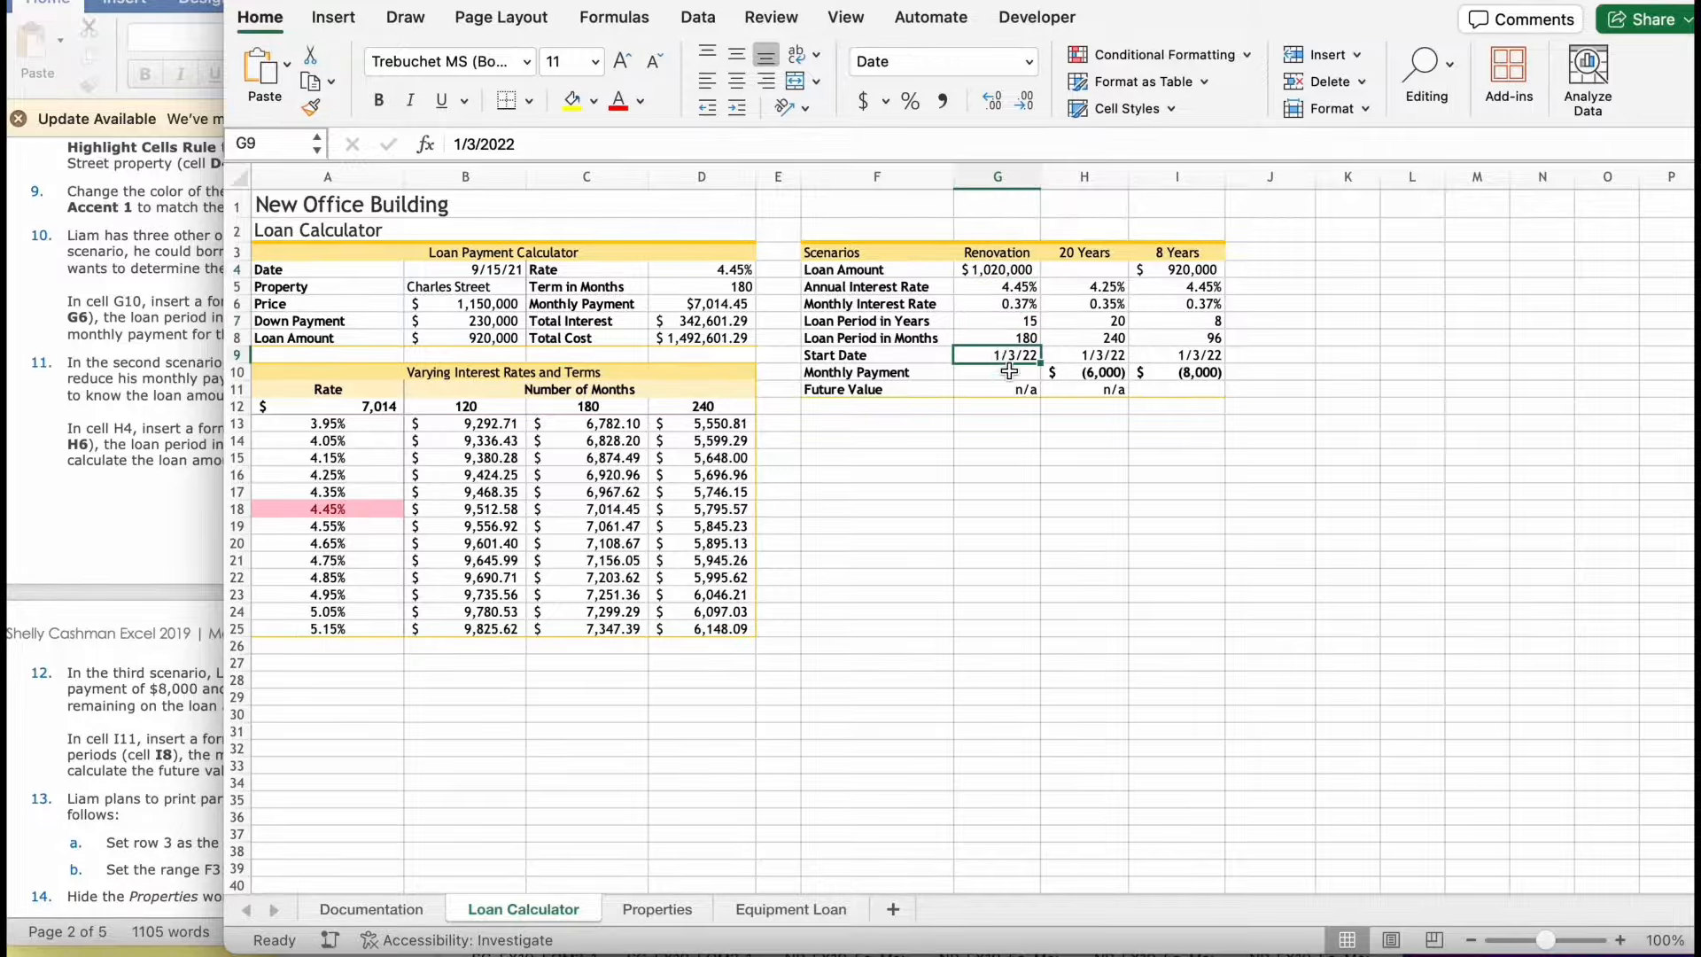
click(1009, 372)
text(=)
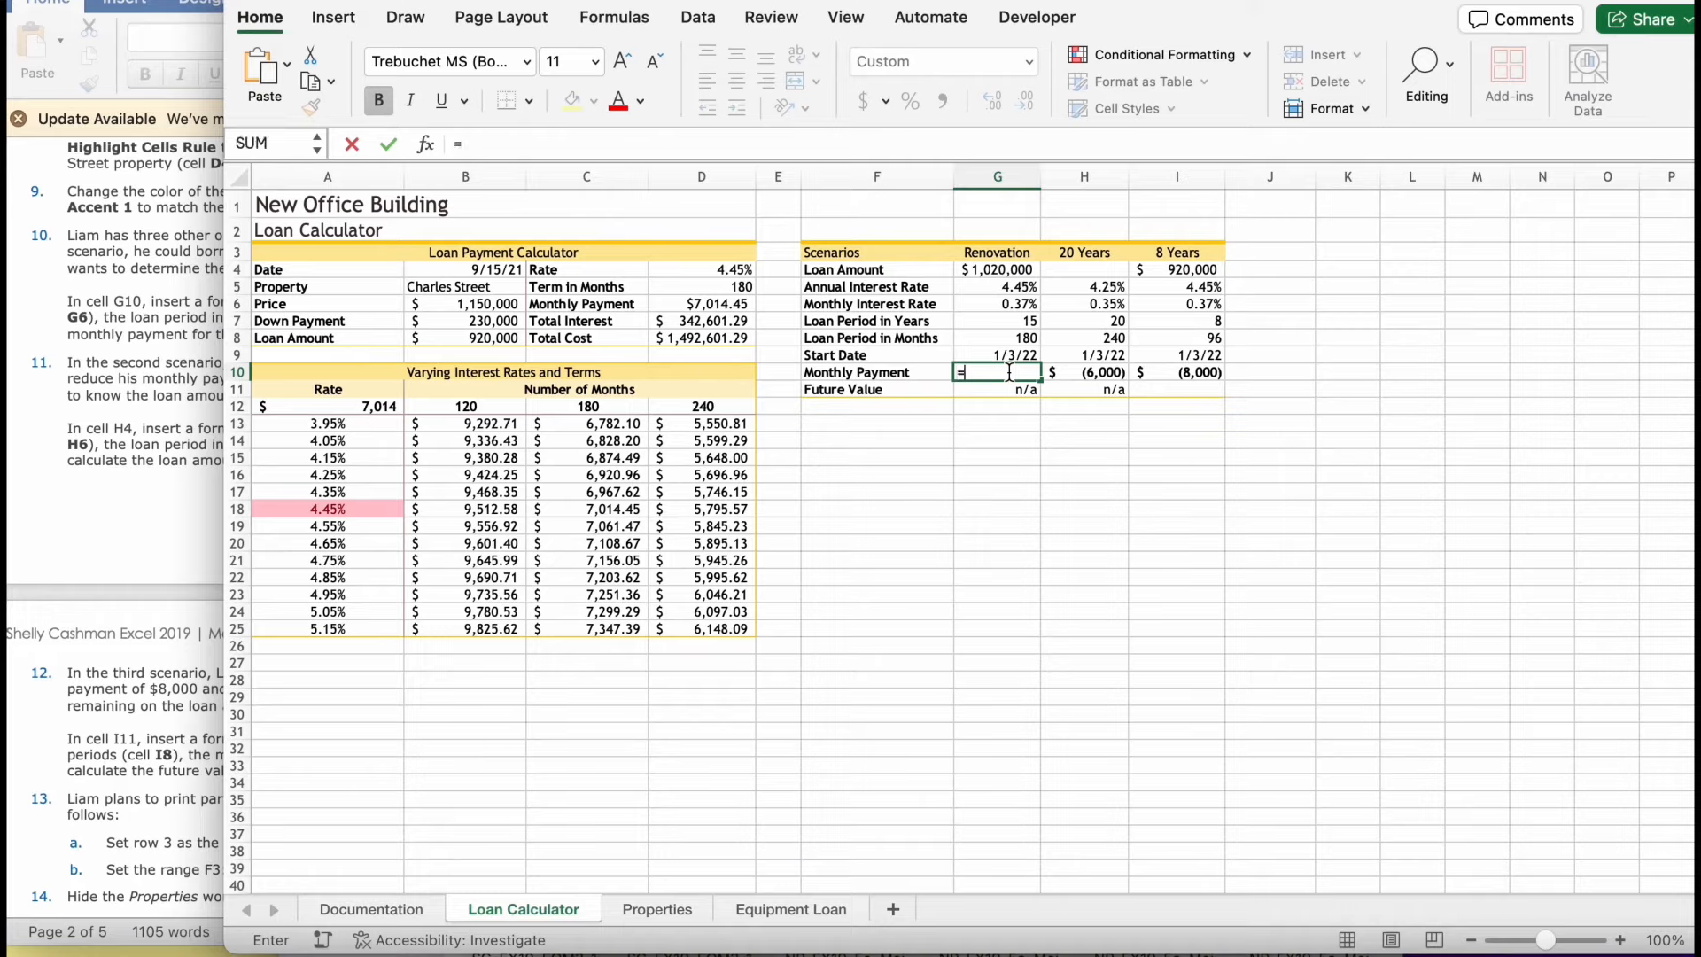
text(pmt)
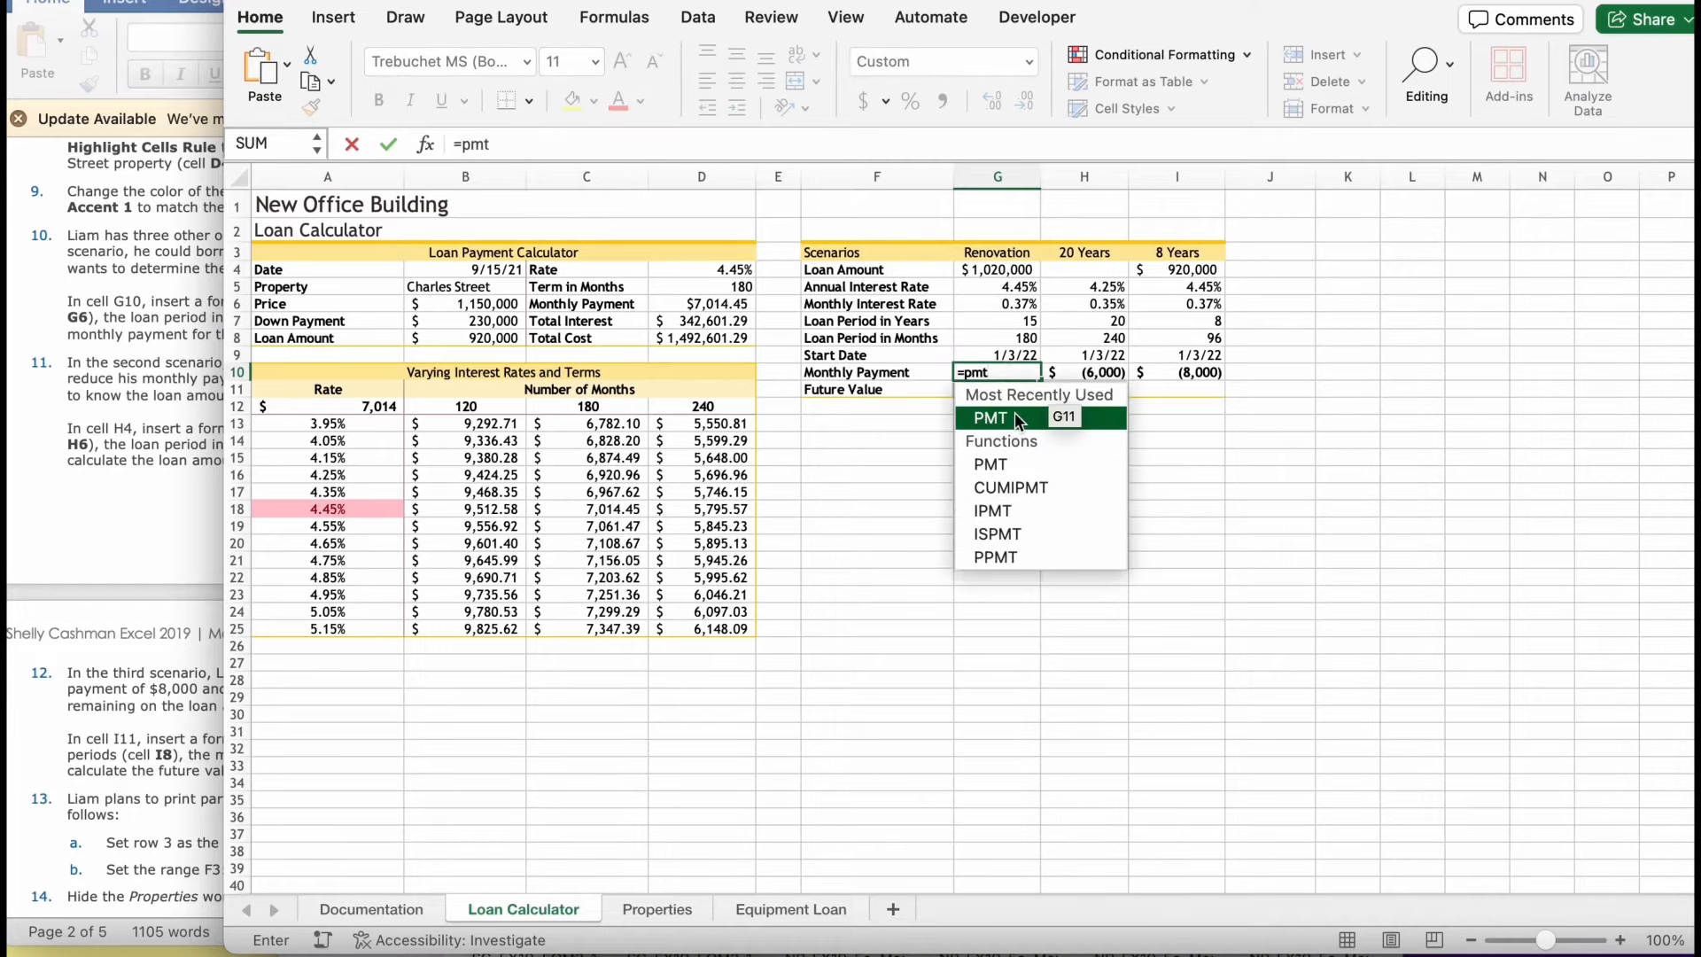
double_click(978, 418)
click(133, 450)
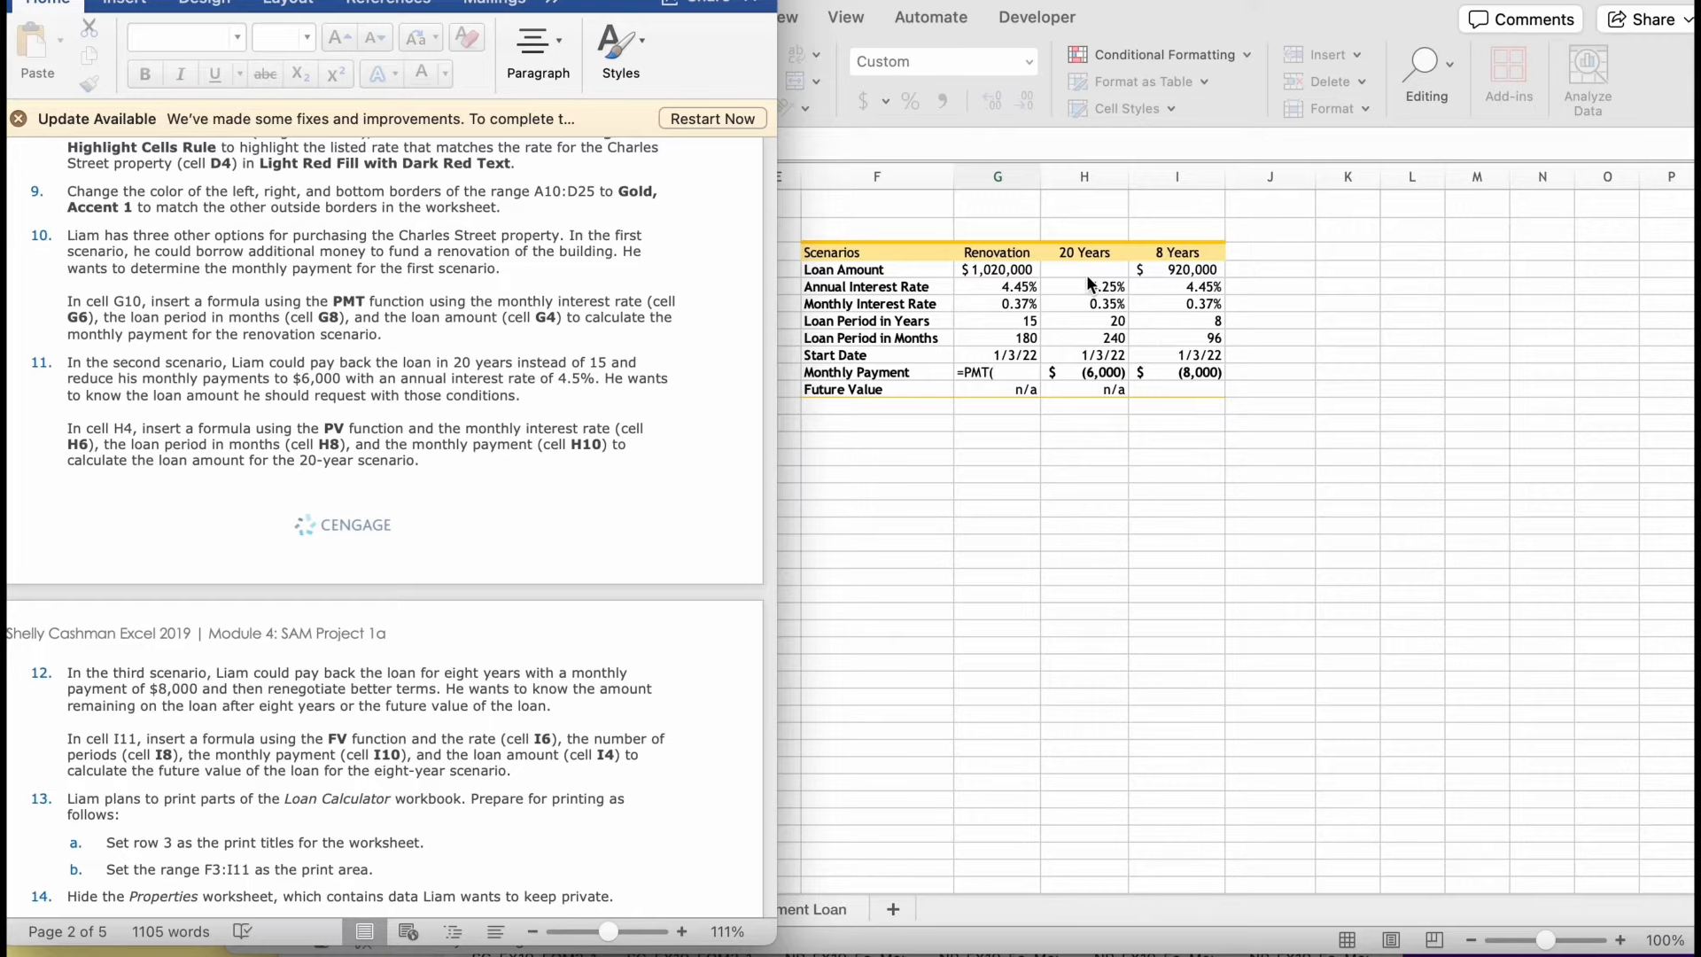
click(1003, 289)
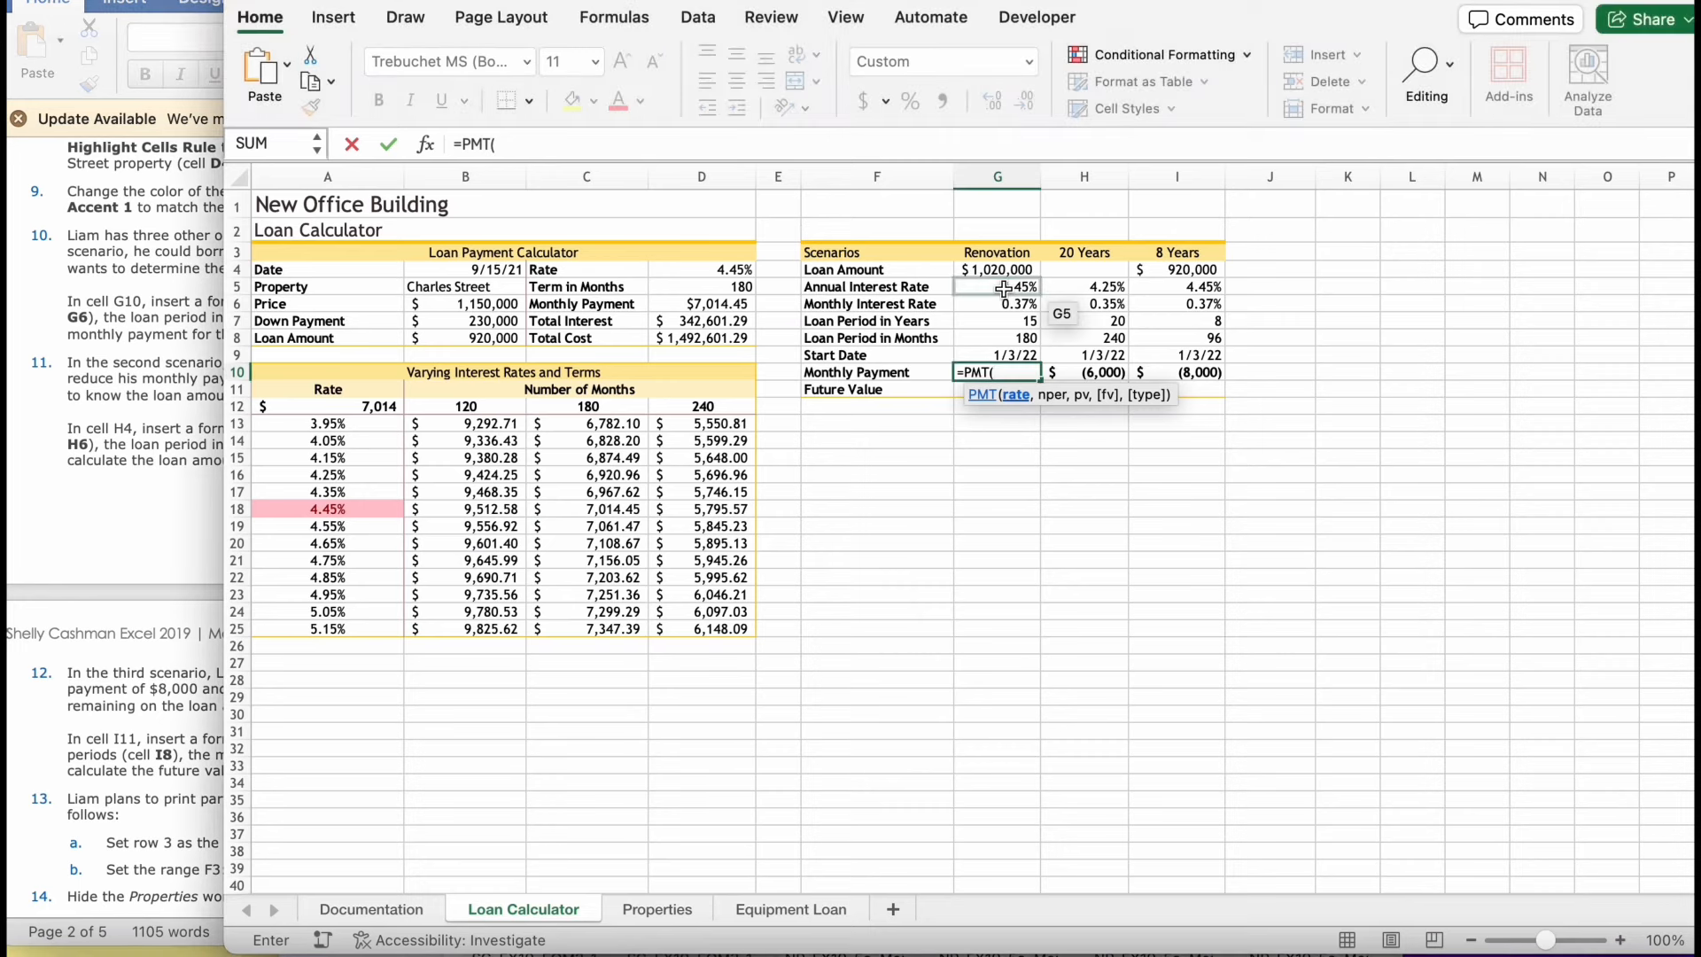
click(1004, 303)
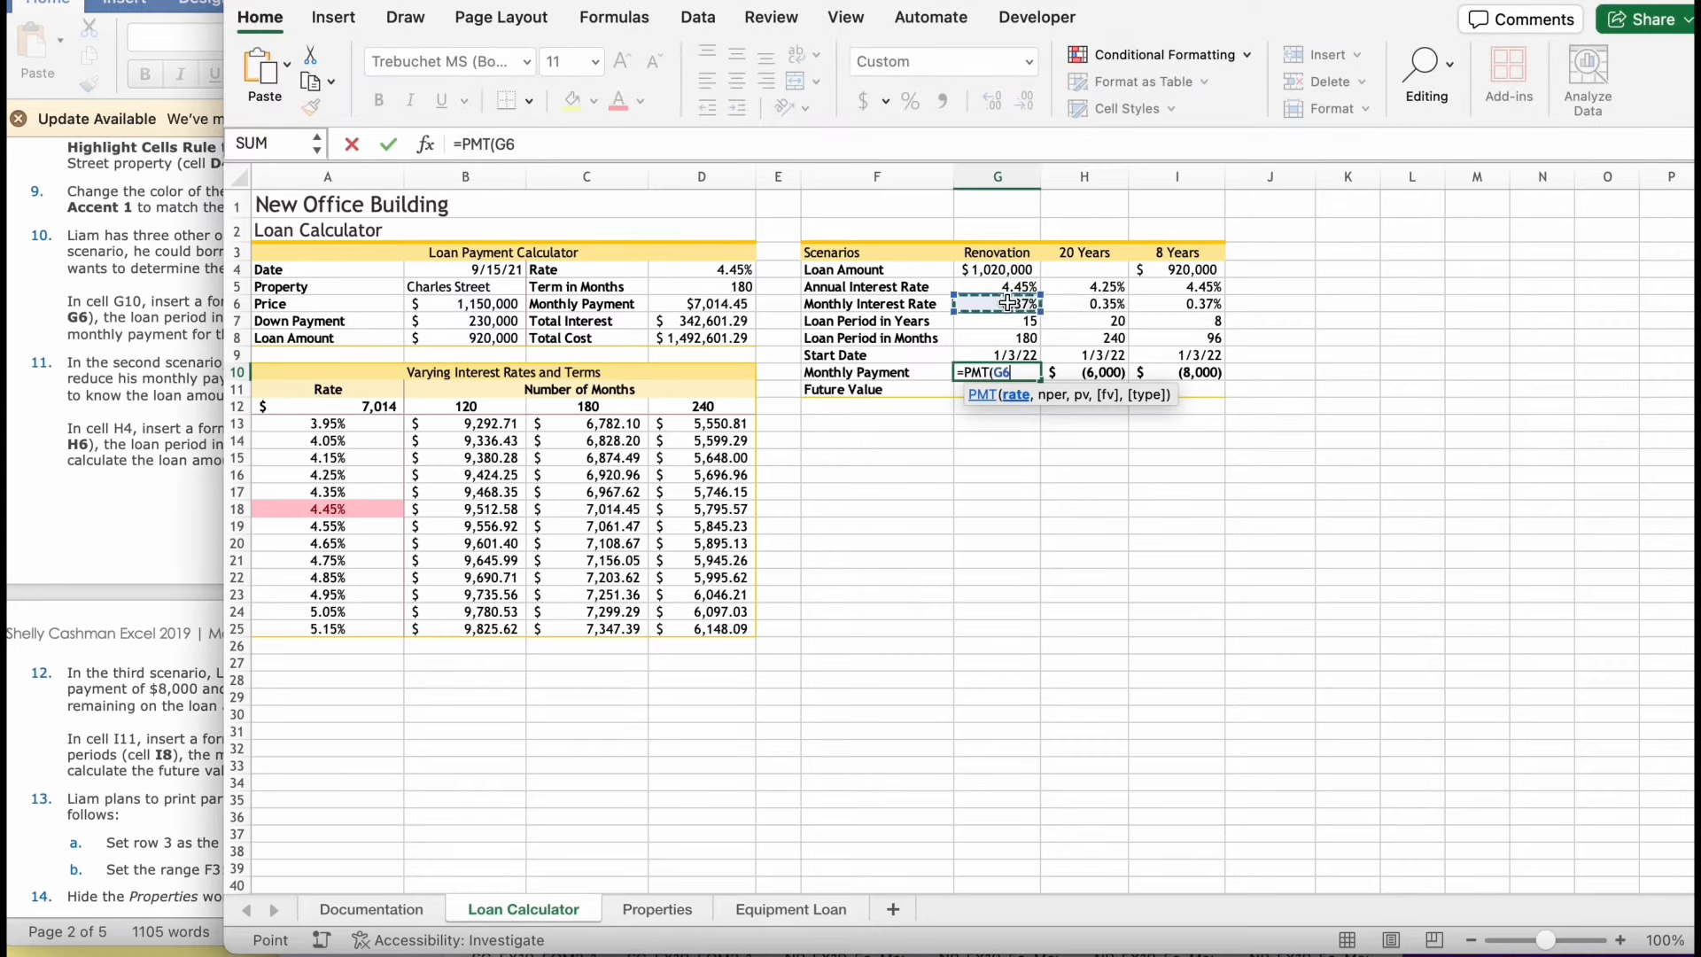
text(,)
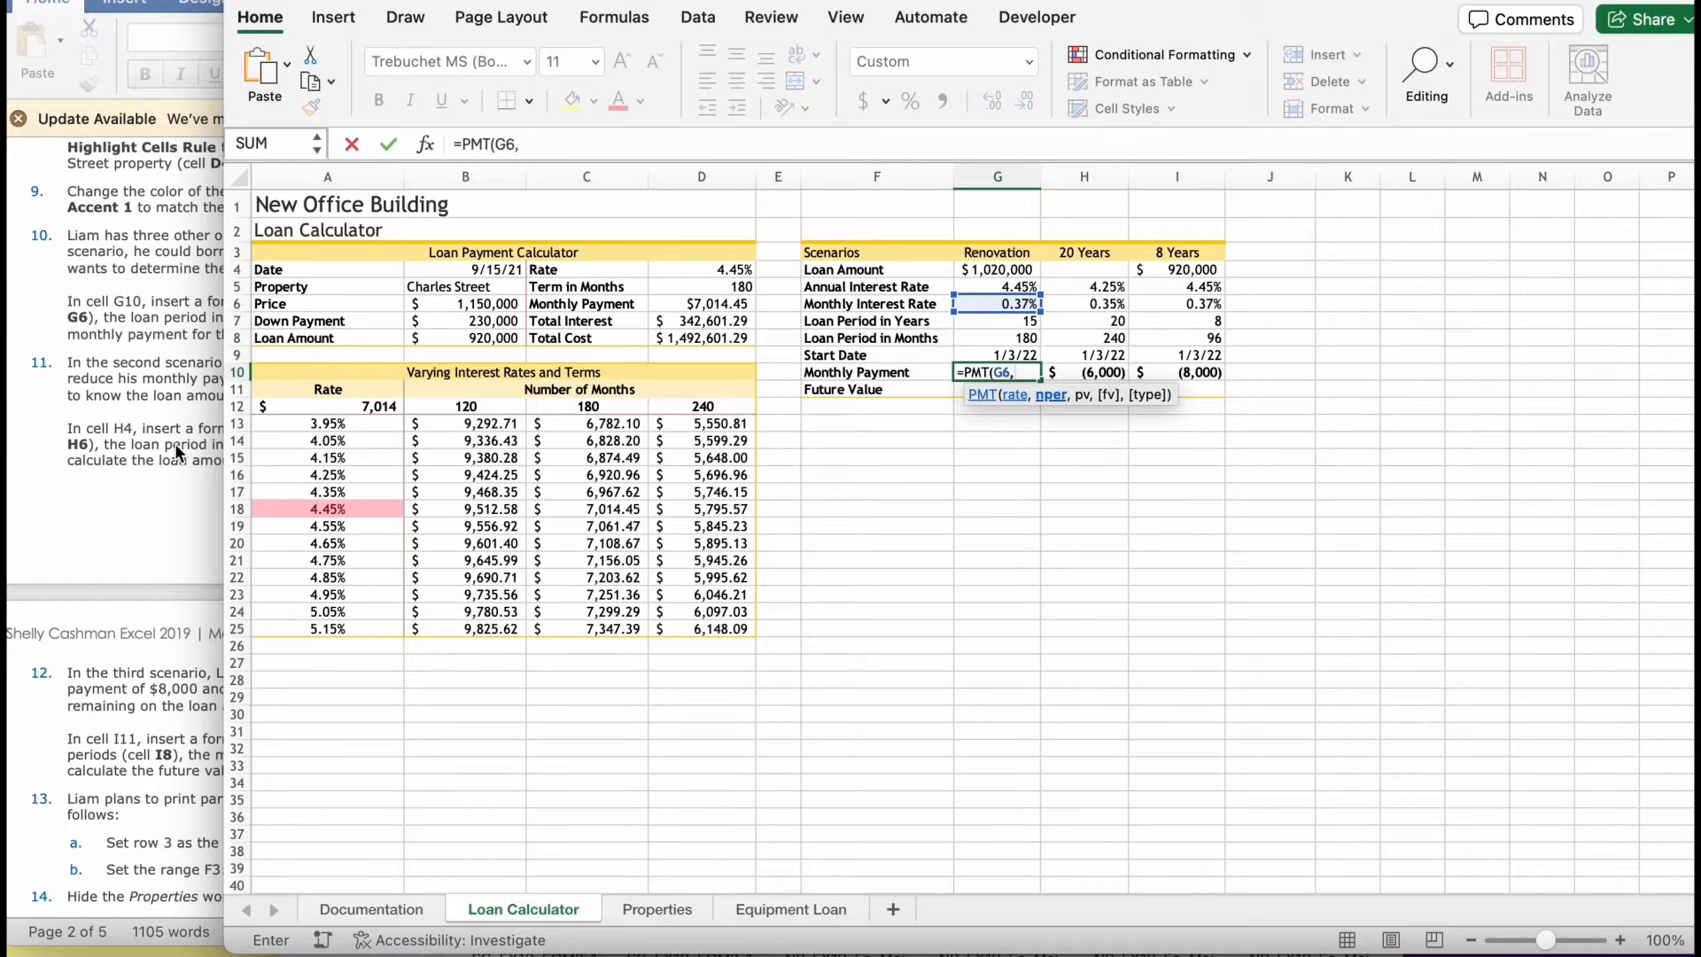
- Complete the PMT formula in G10 with G8 as the number of periods and G4 as the loan amount
click(985, 338)
text(,)
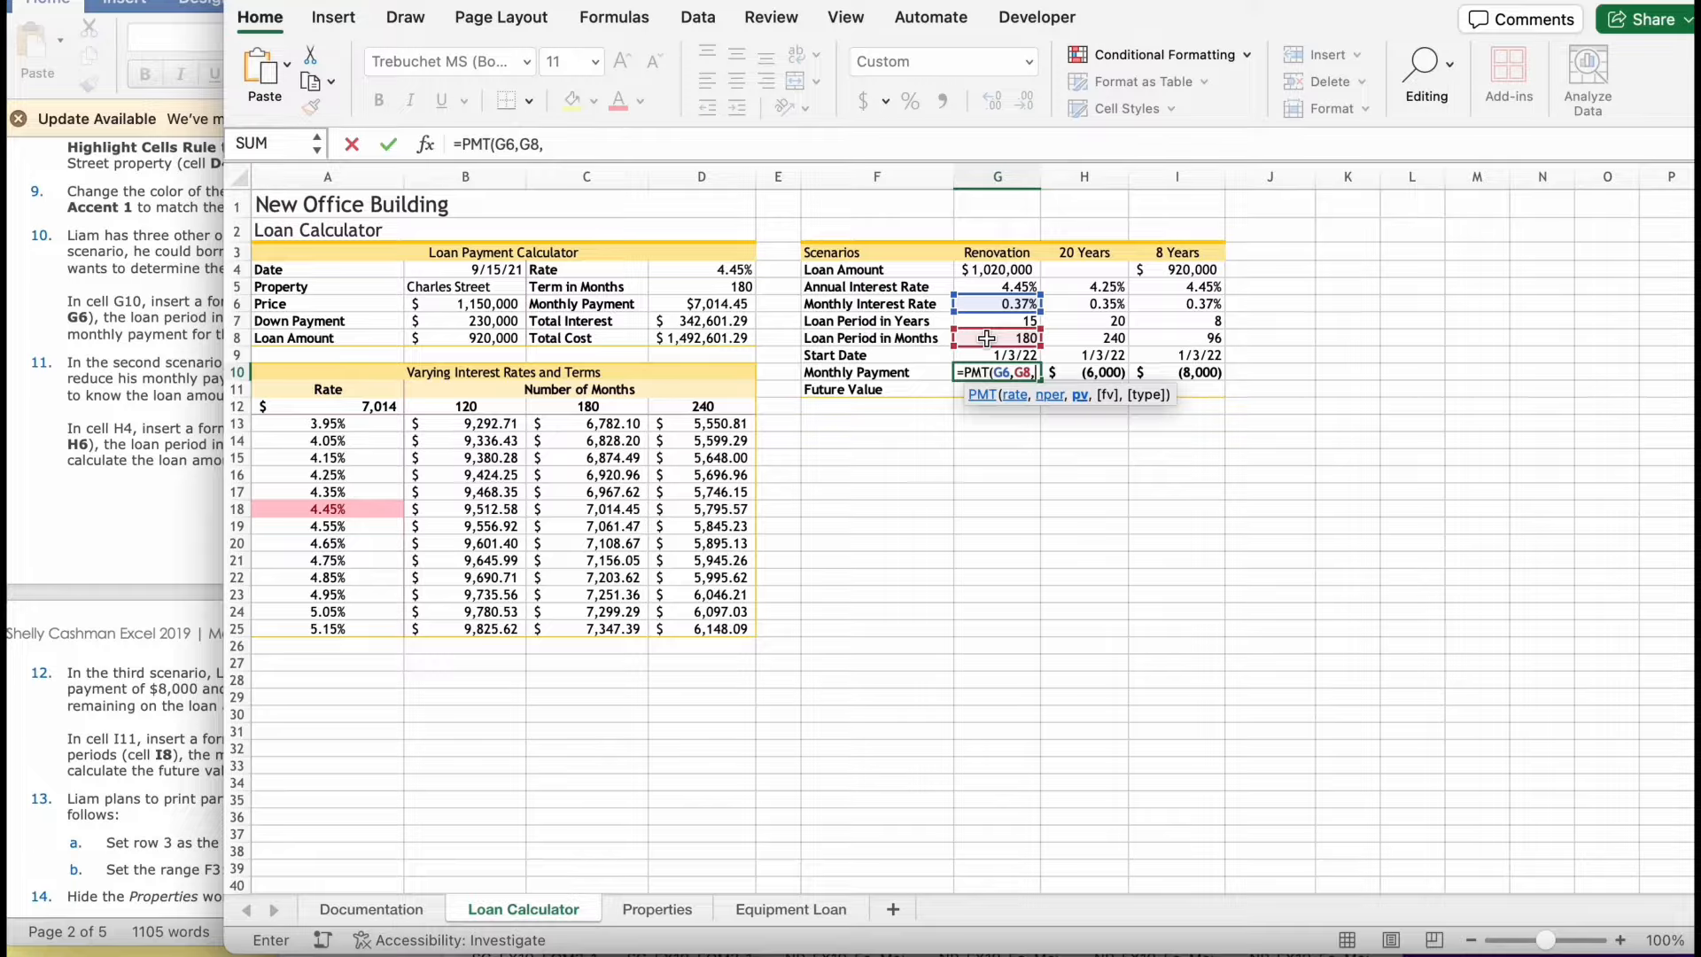
click(50, 609)
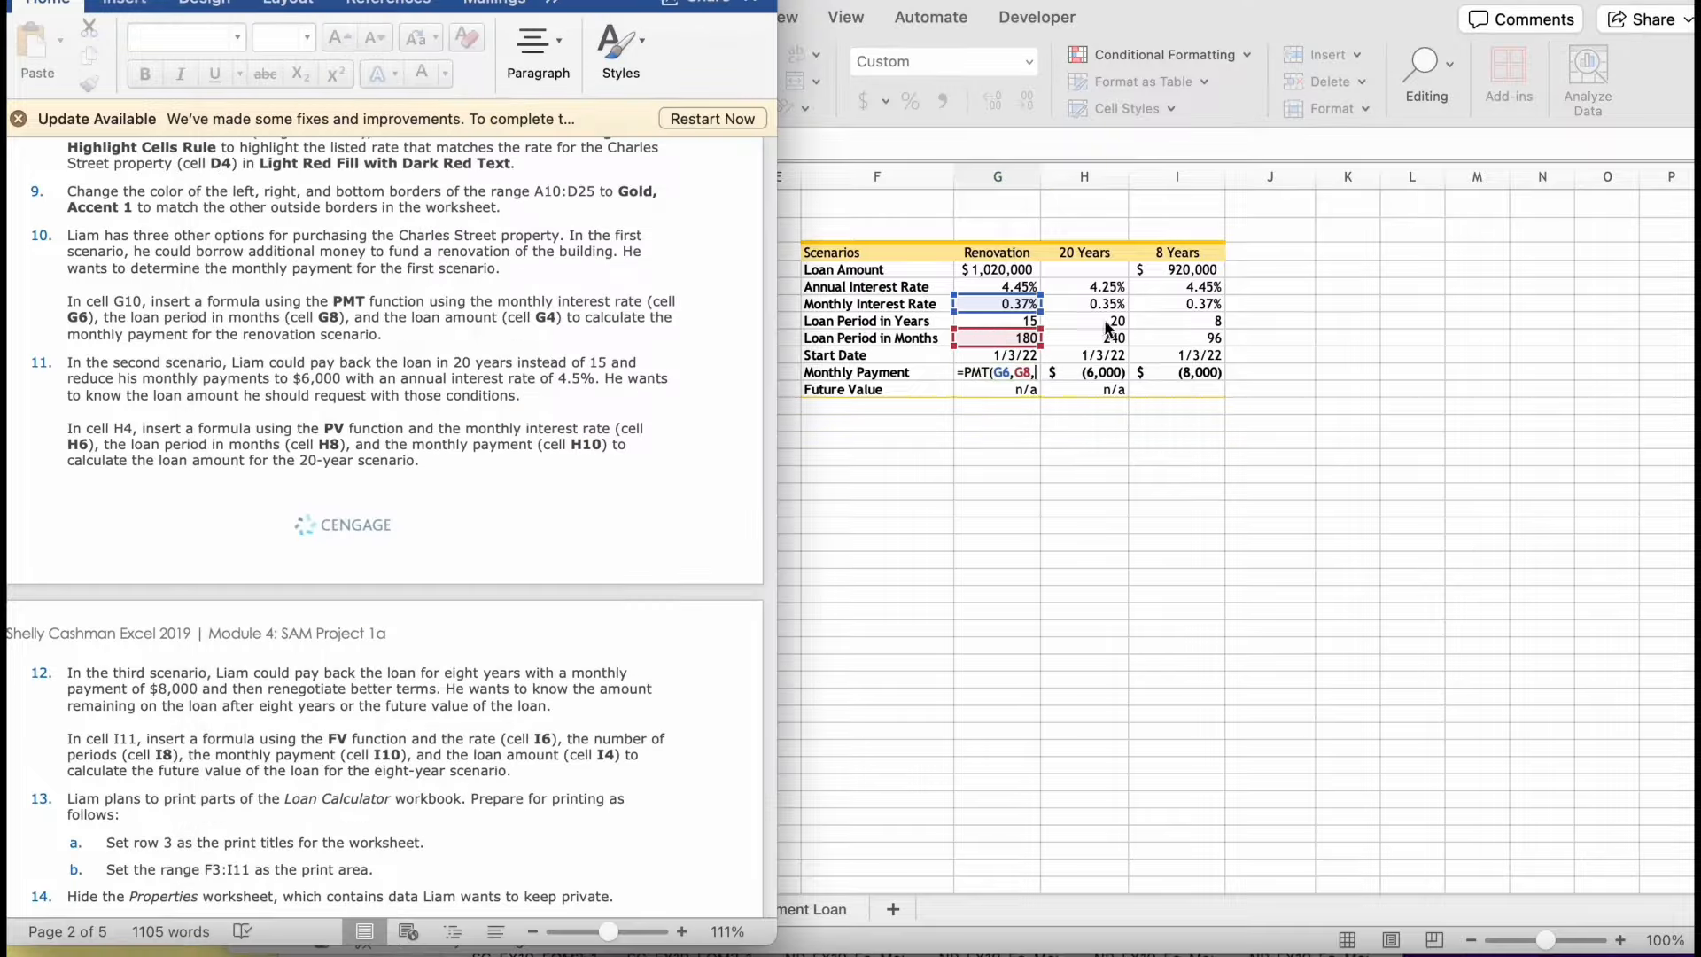
click(1004, 268)
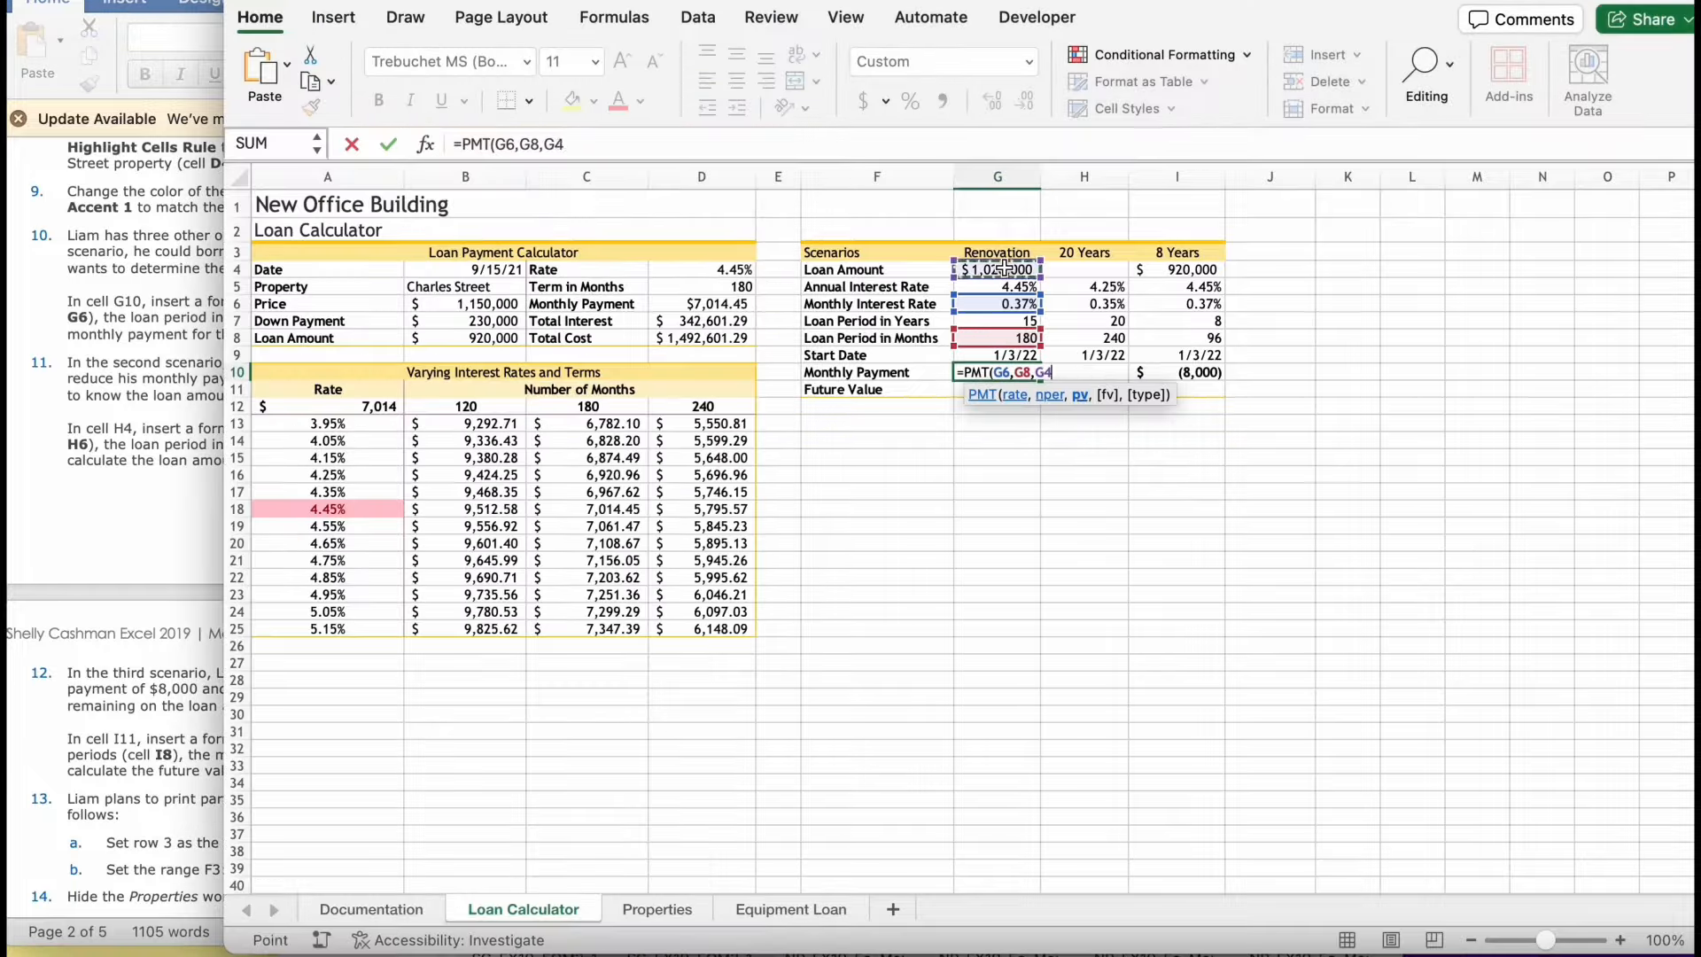
key(Return)
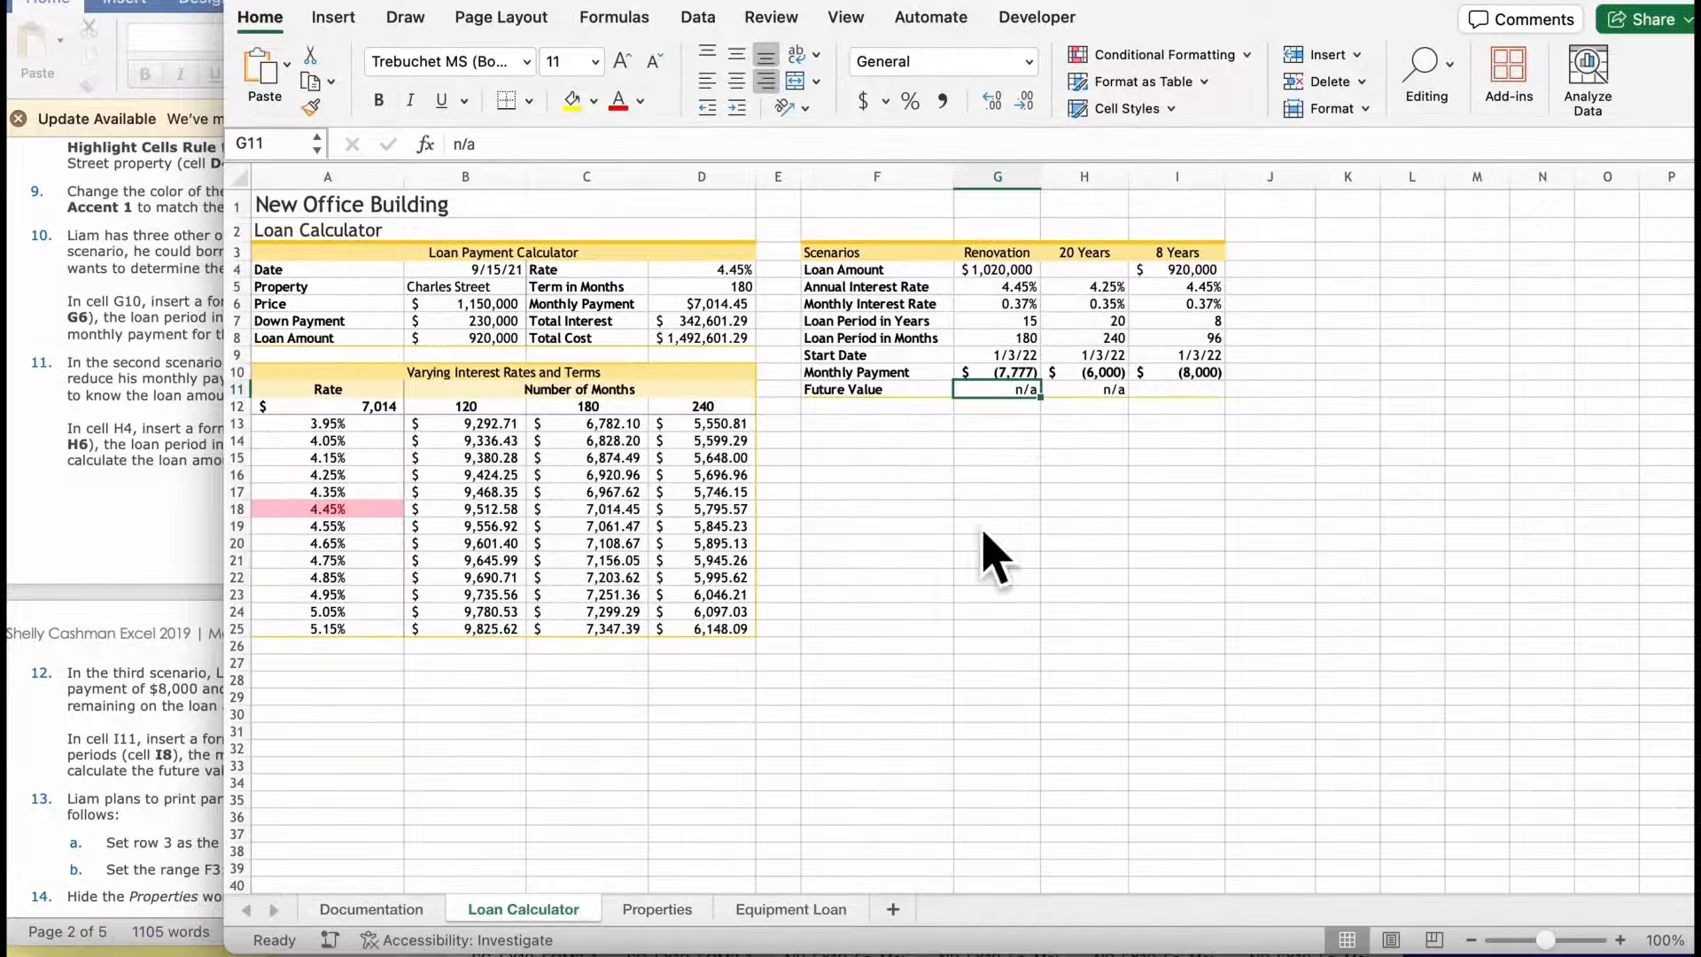
- Read the instruction for the second scenario and start a PV formula in cell H4 of the 20 Years column
click(87, 645)
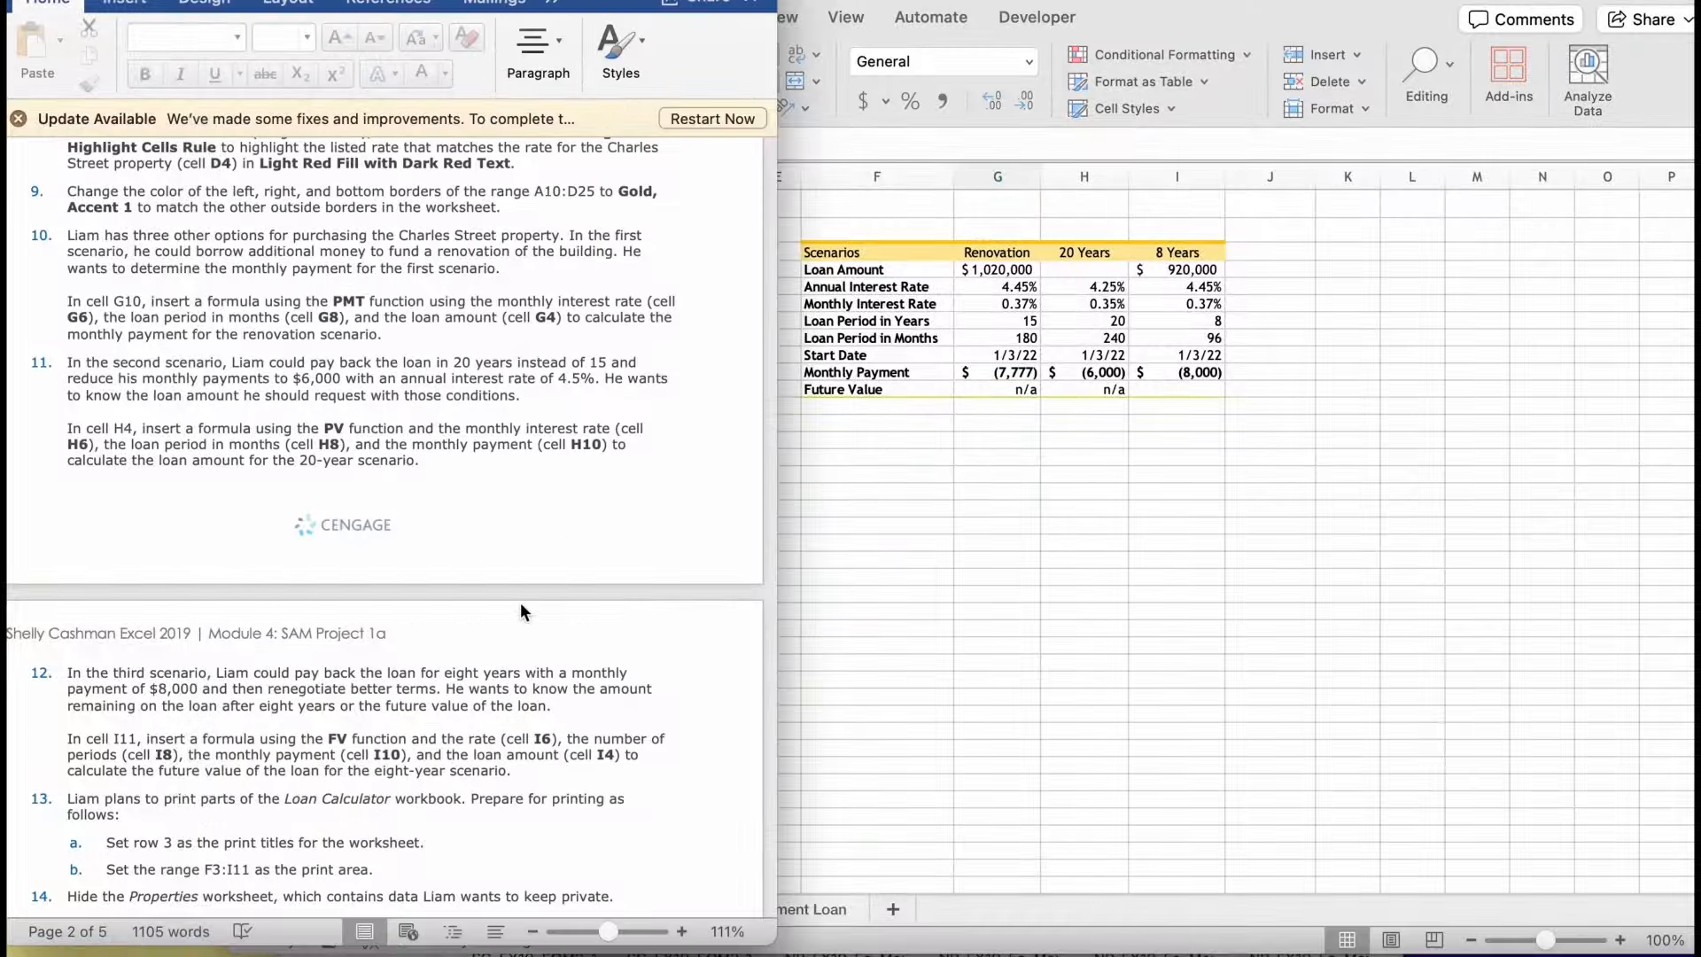
scroll(523, 611, down, 3)
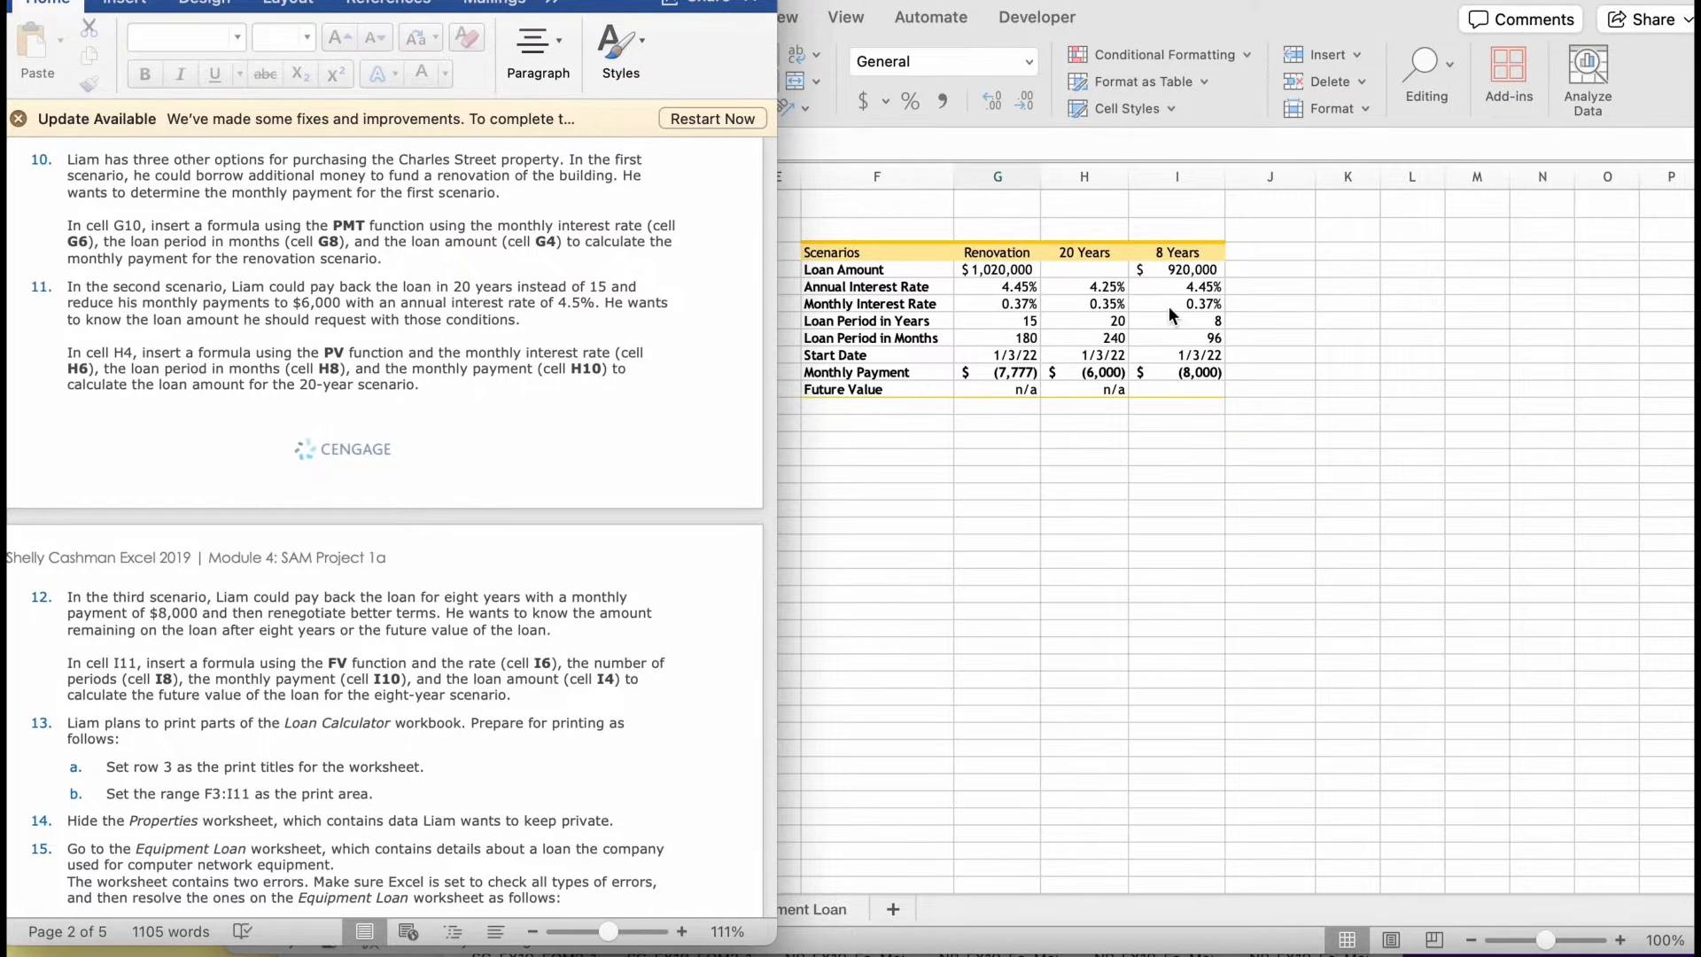
click(1099, 294)
double_click(1085, 274)
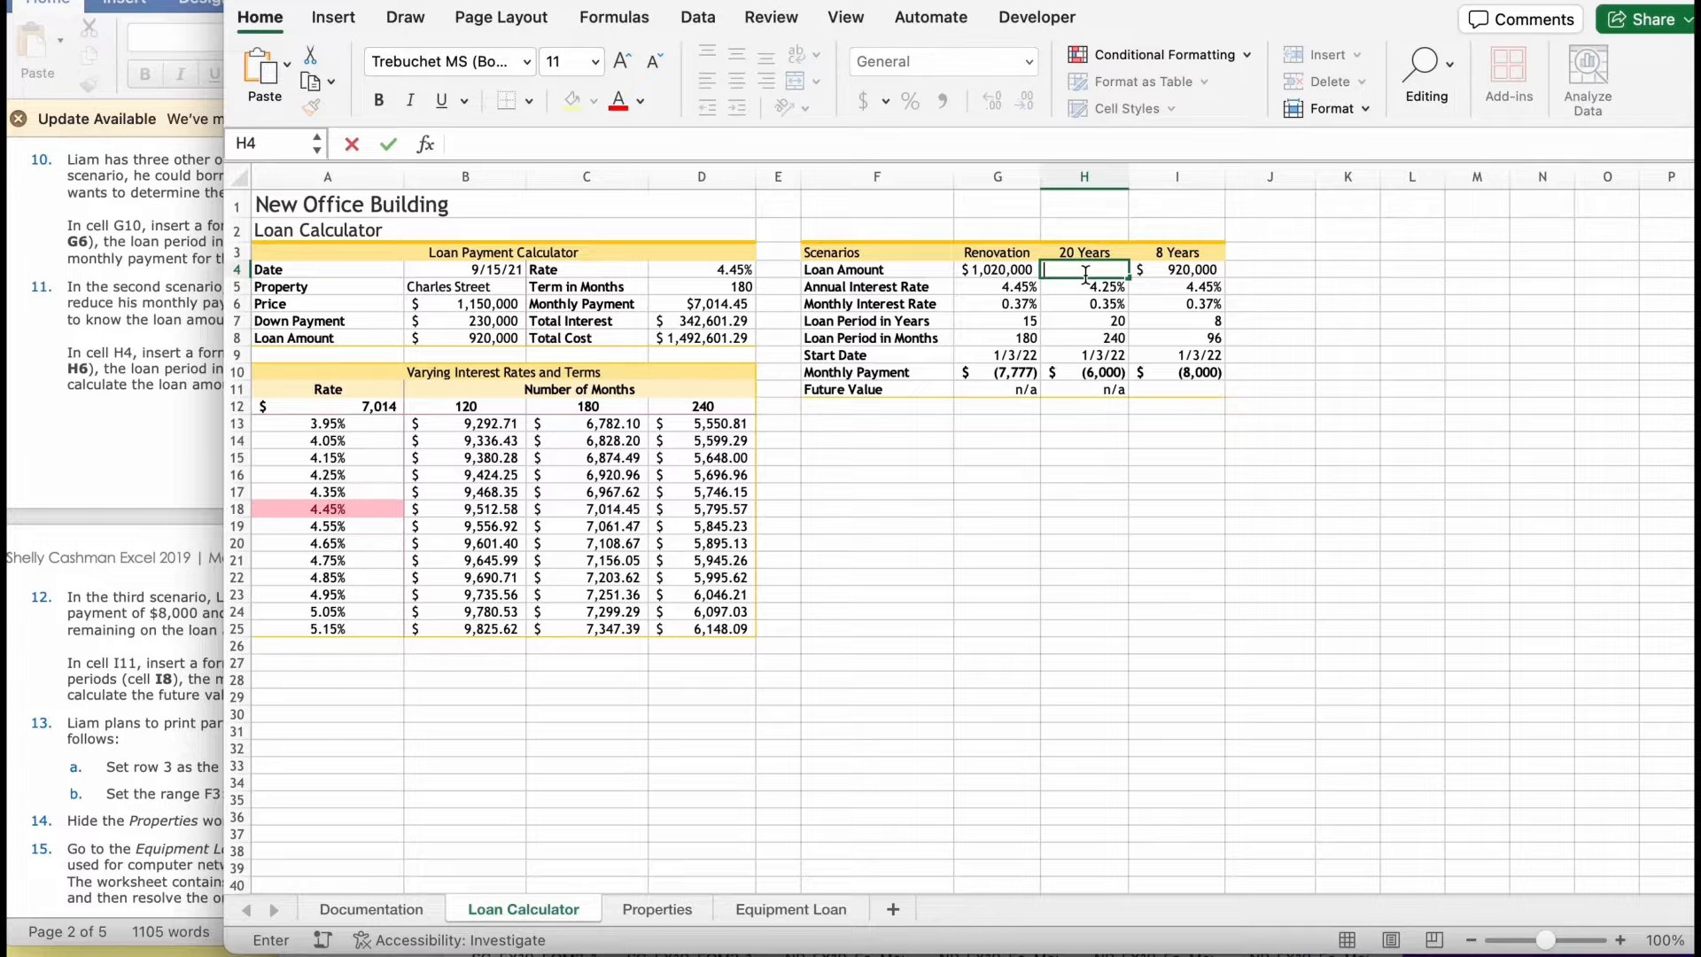
text(=pv)
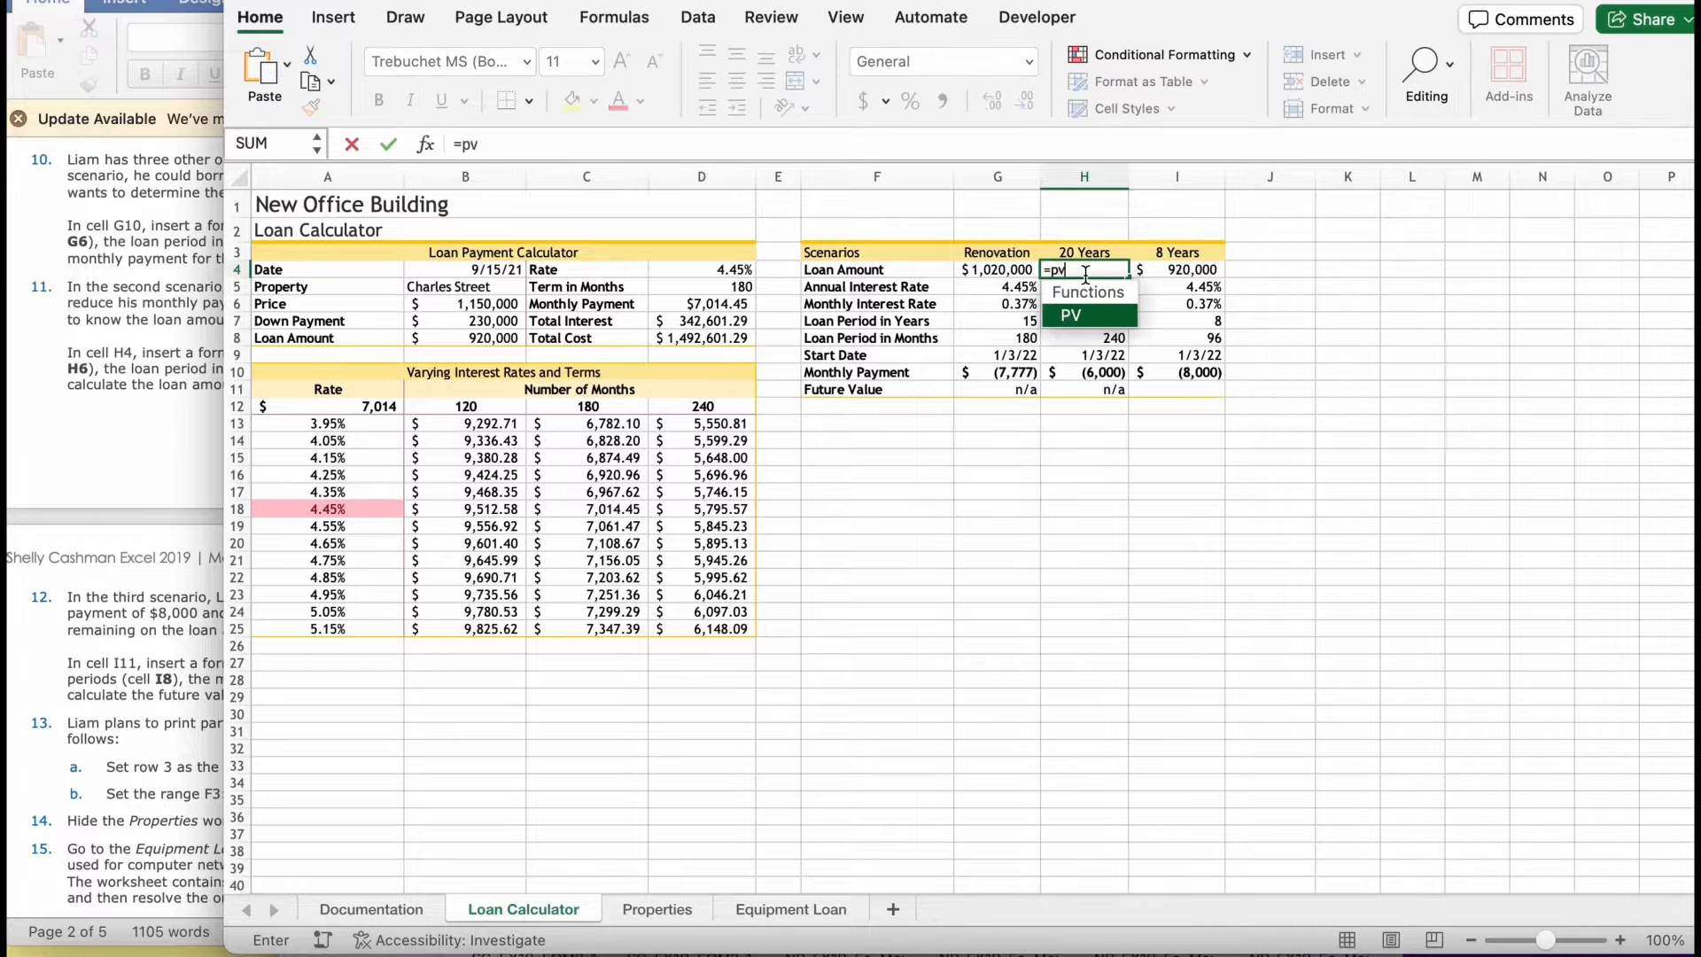
double_click(1091, 304)
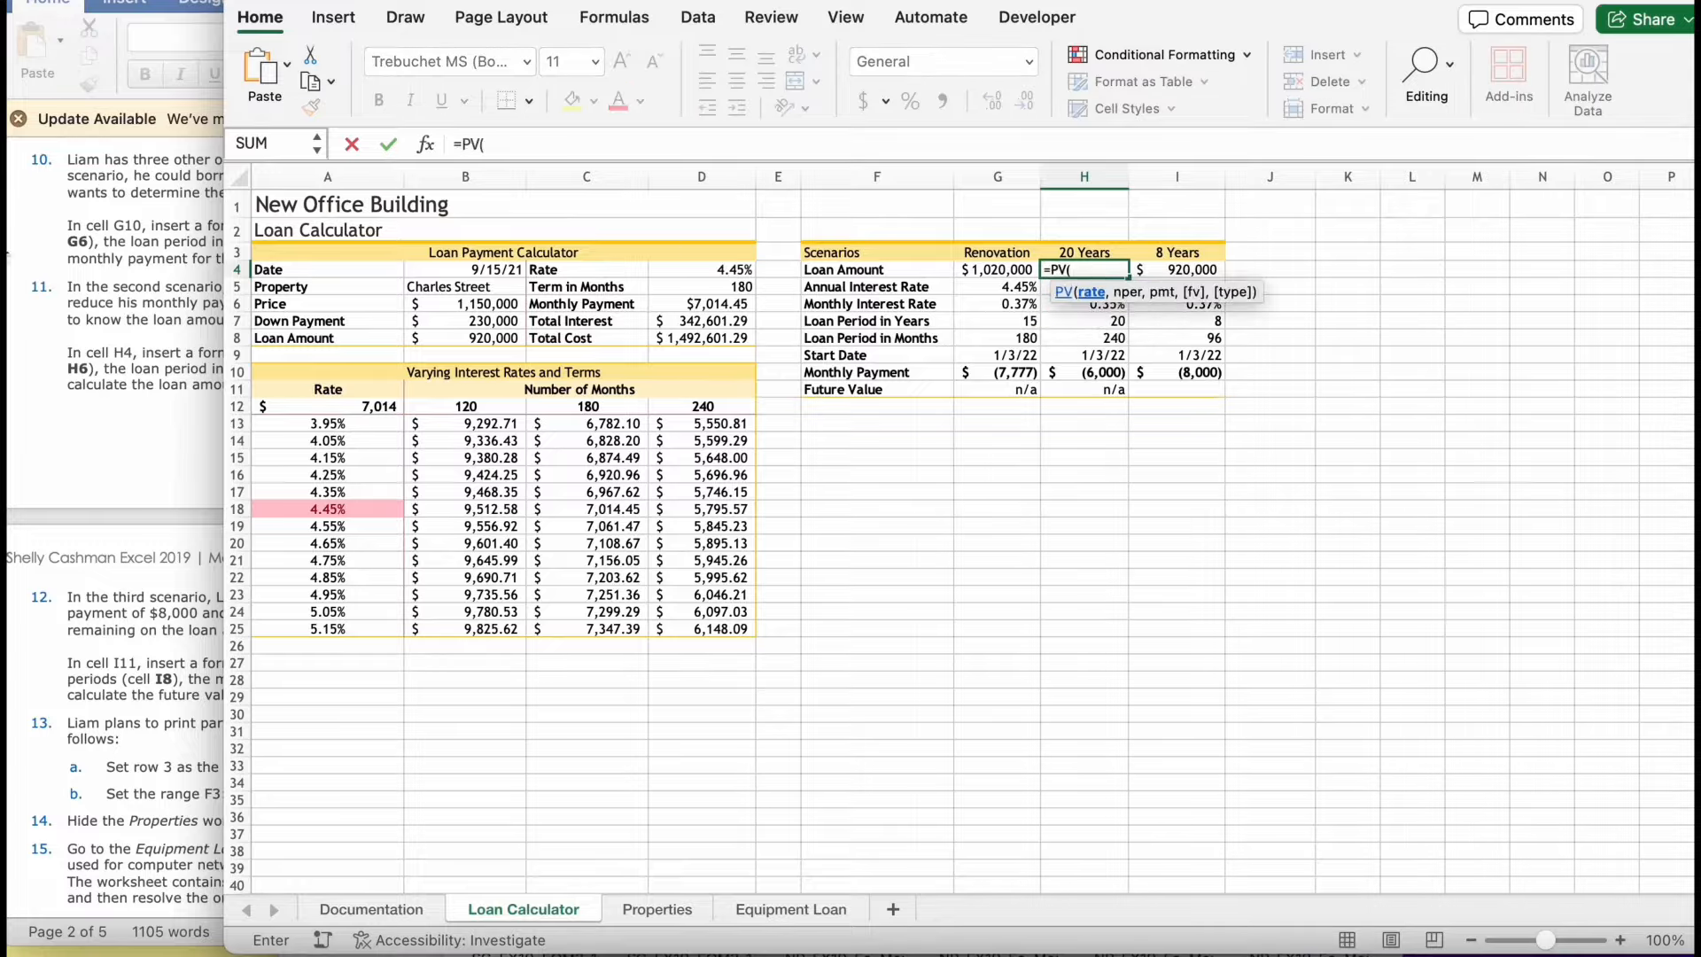
- Add H6 as the rate and H8 as the number of periods to the PV formula in H4, checking the instructions
click(85, 285)
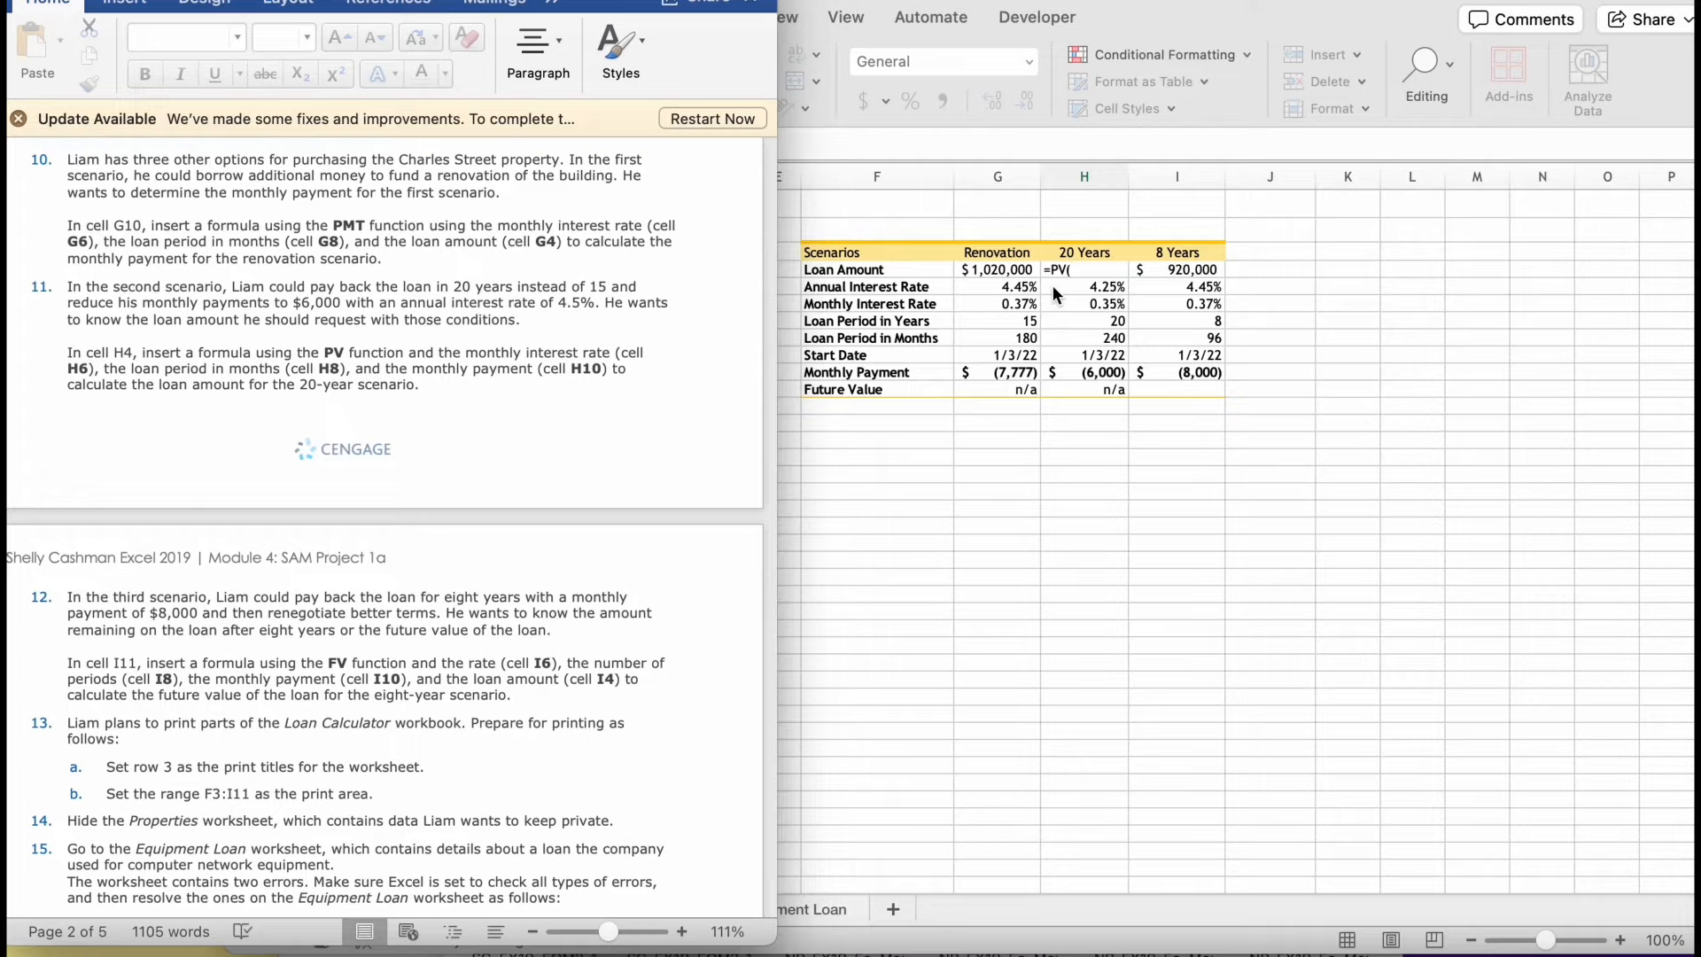
click(1103, 273)
text(h6)
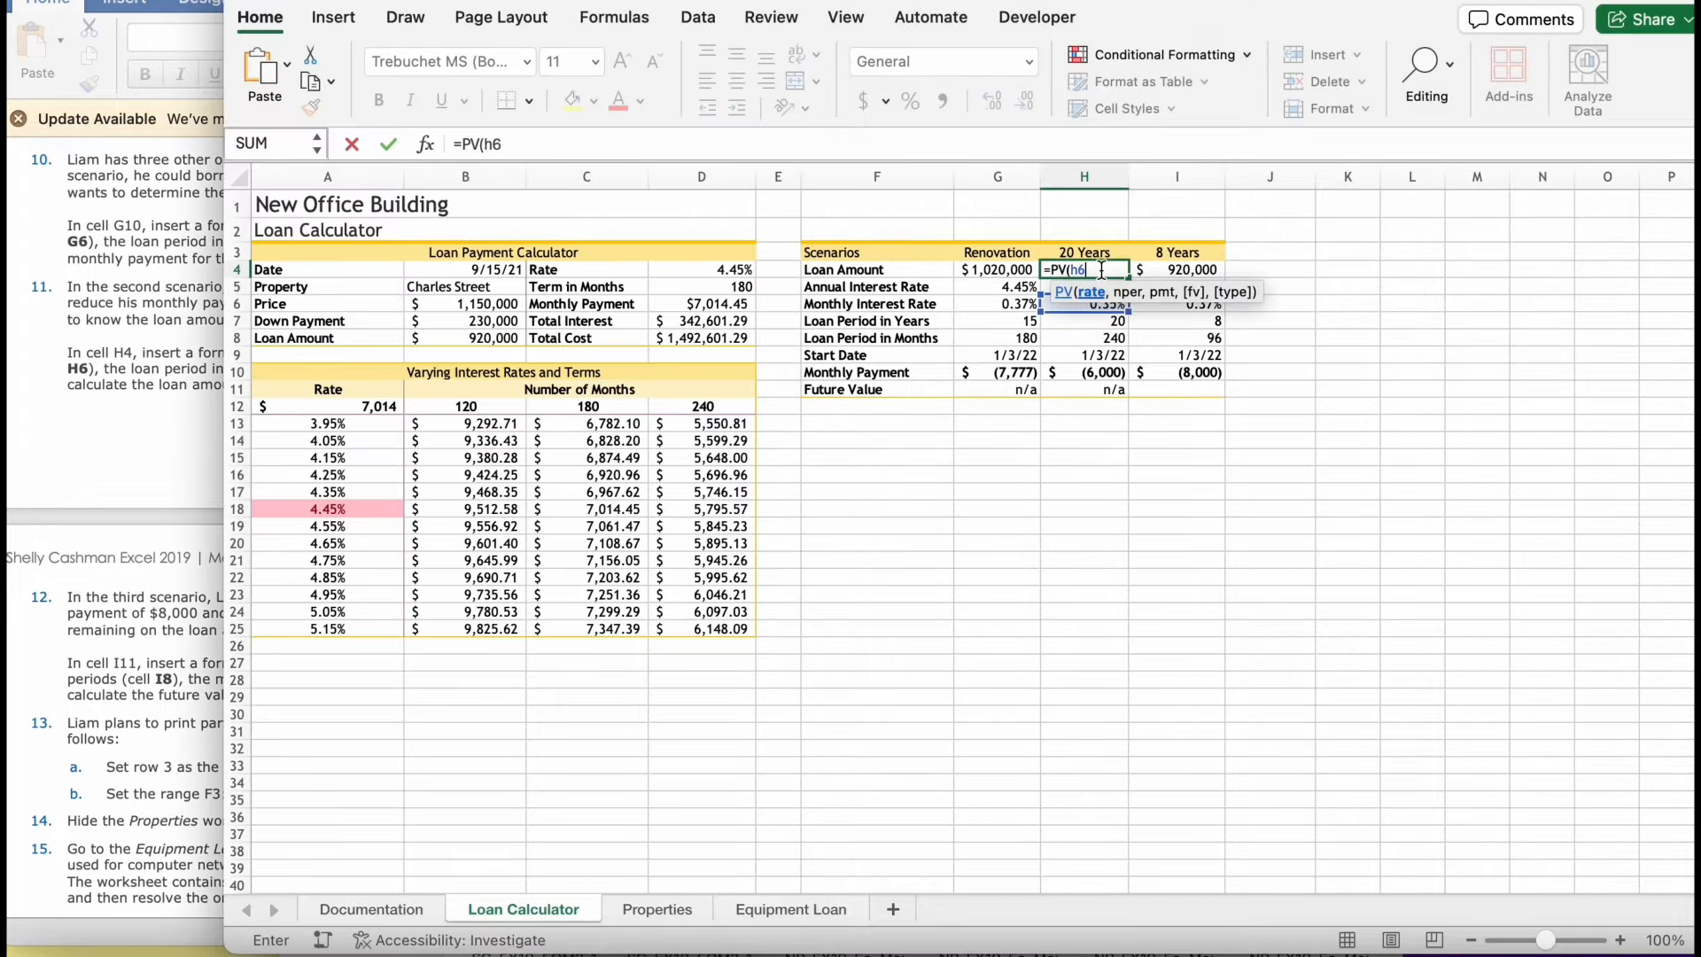
text(,)
click(11, 425)
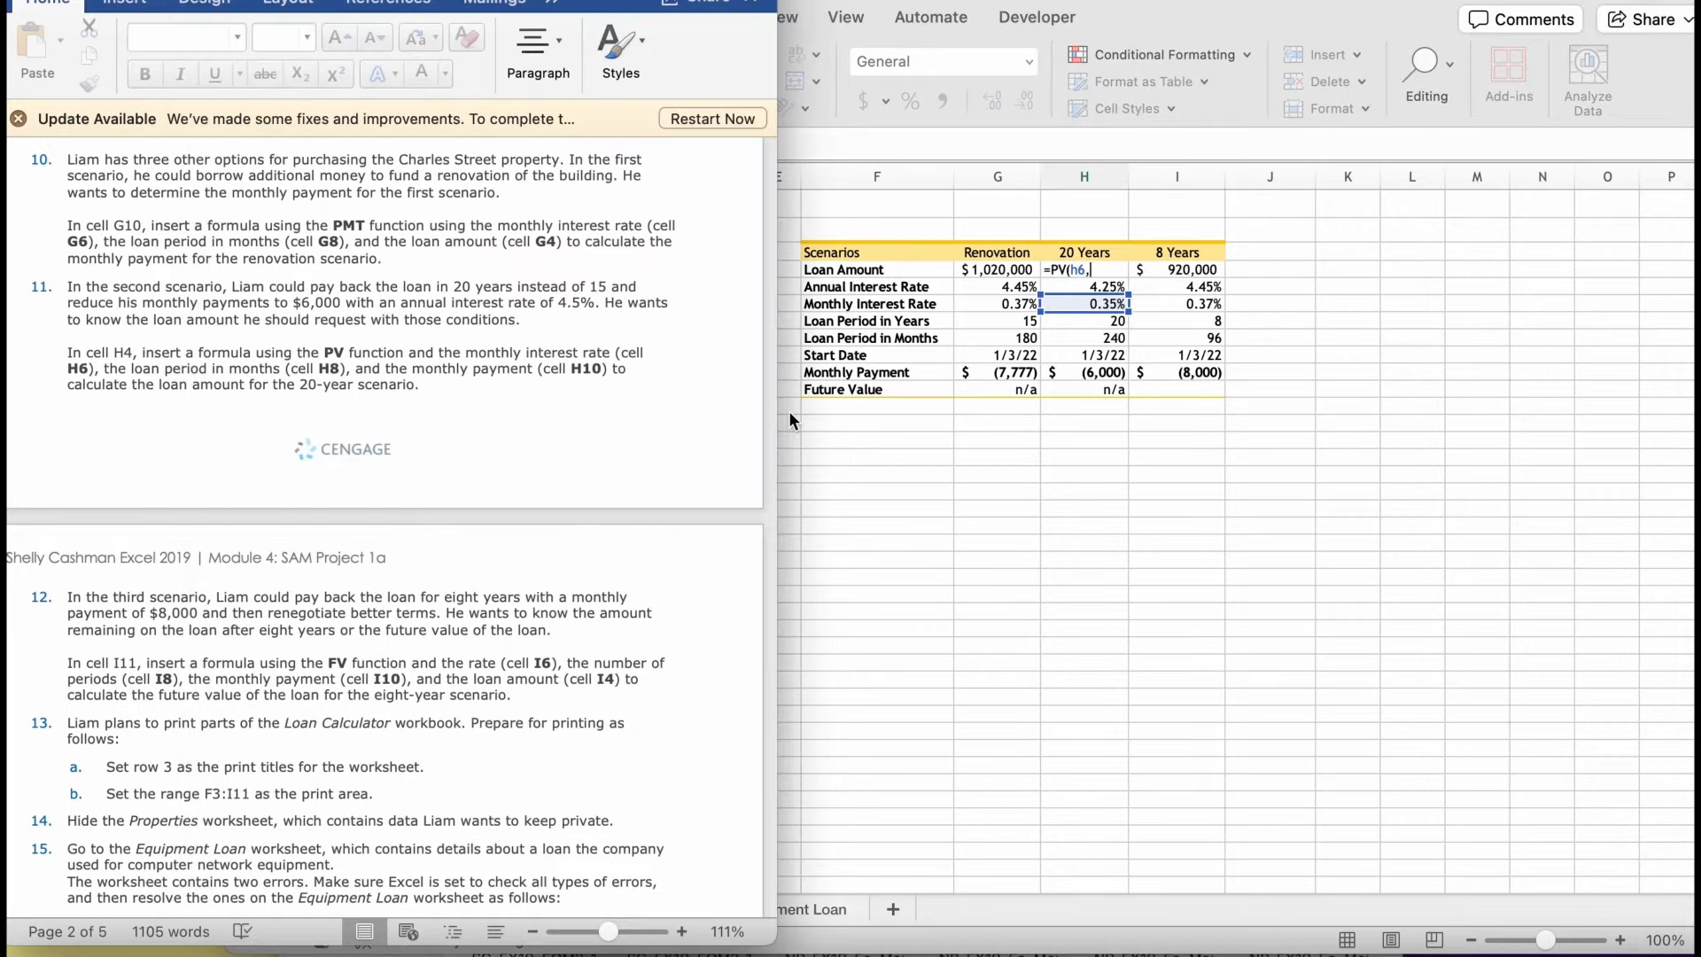
click(1104, 285)
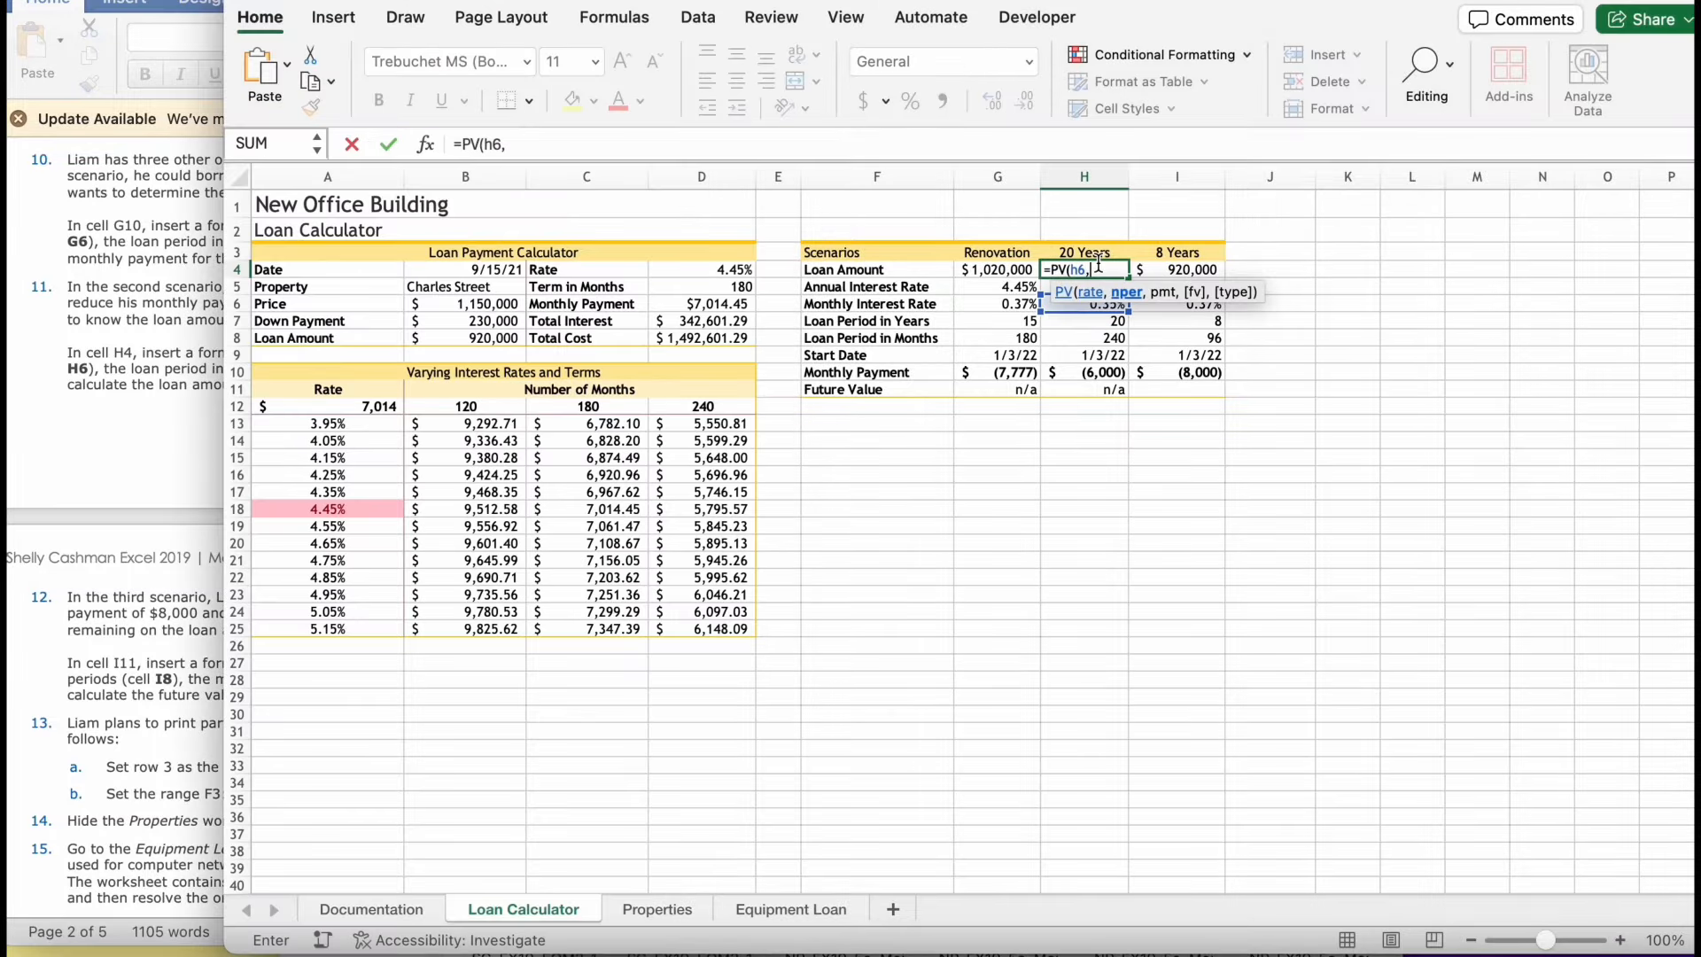
text(8)
key(BackSpace)
text(h8,)
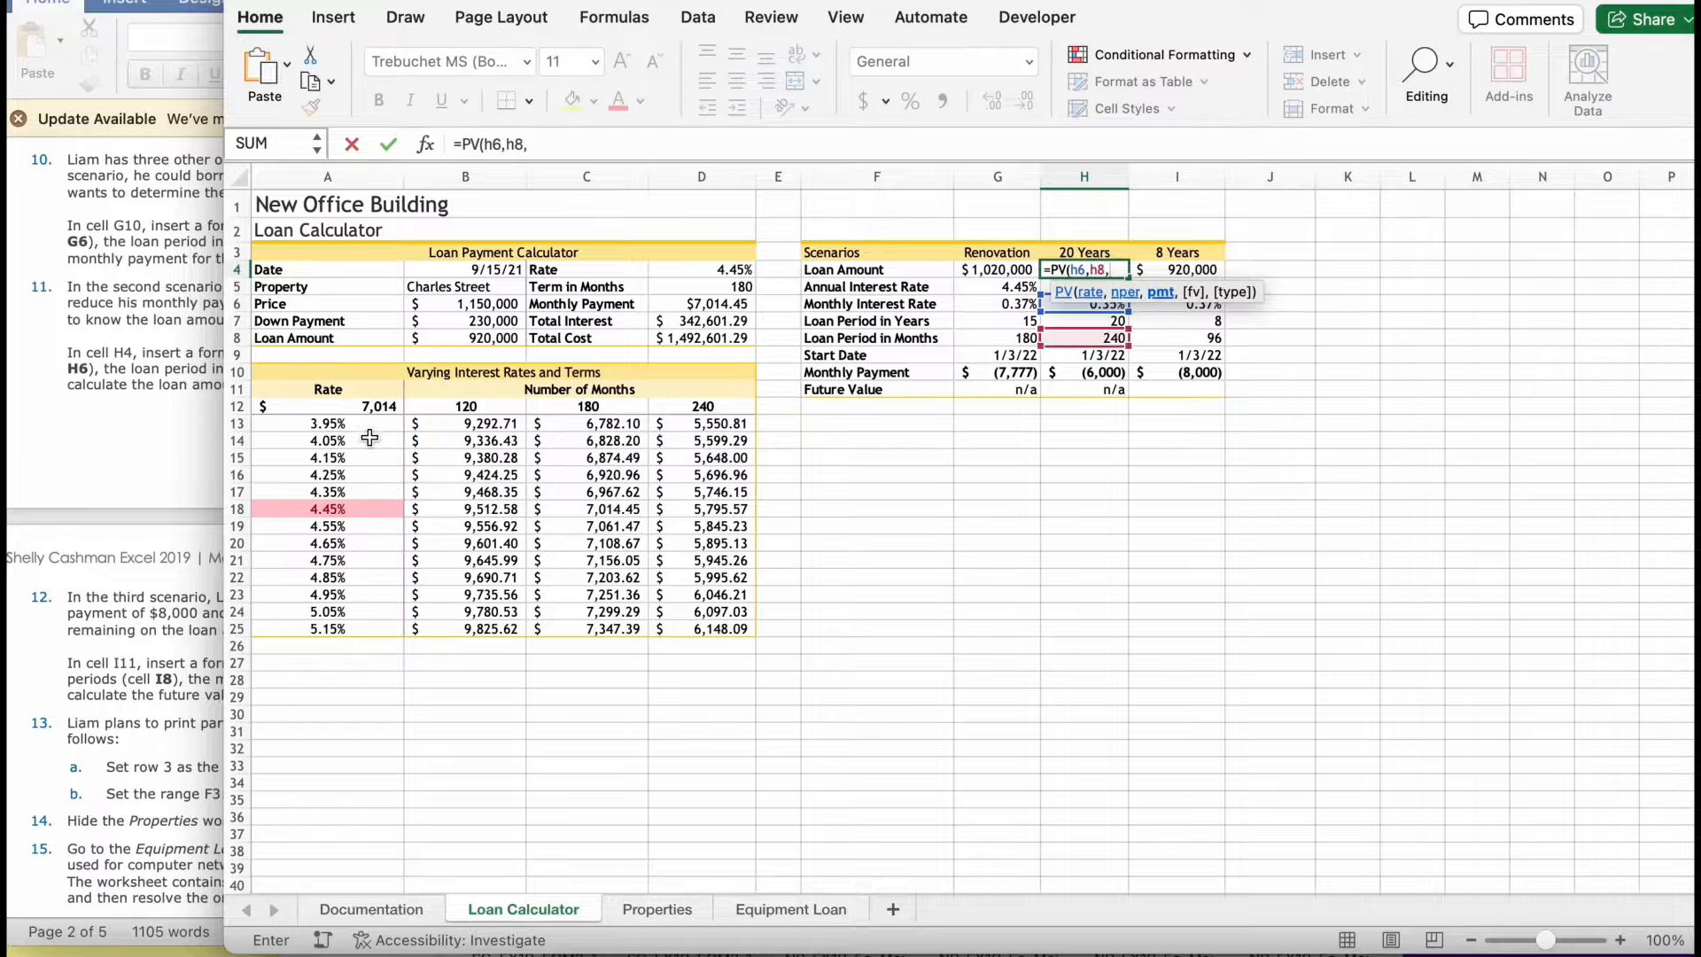
- Complete the PV formula in H4 with H10 as the monthly payment
click(180, 435)
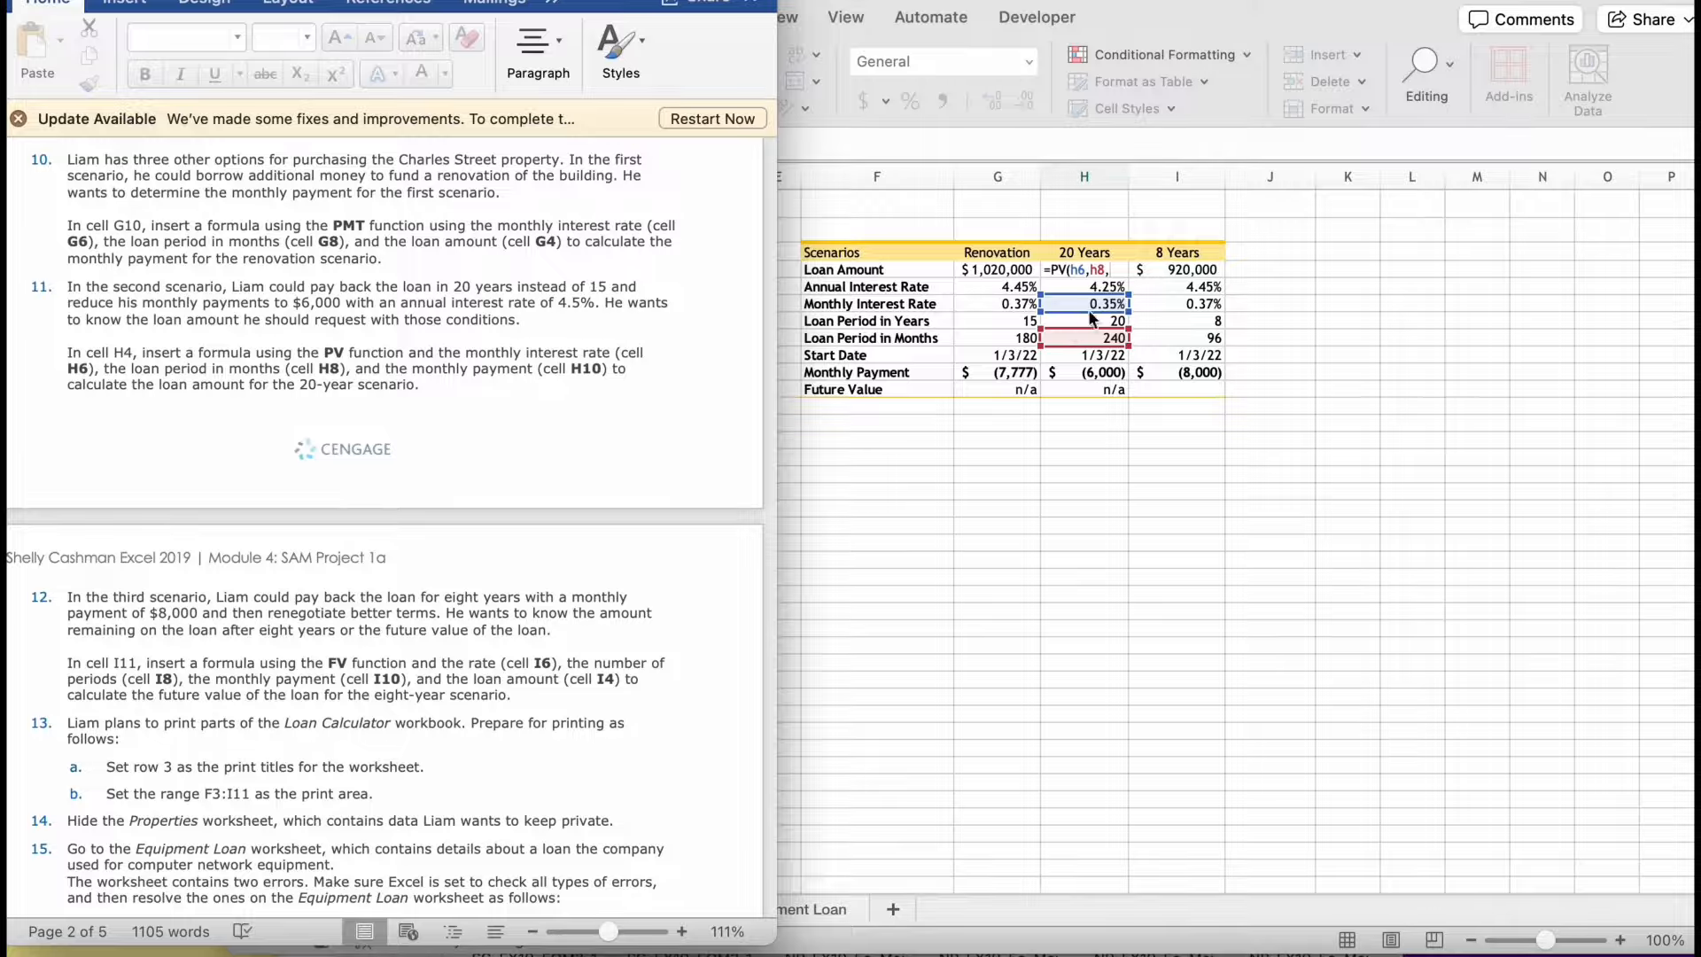
click(1115, 277)
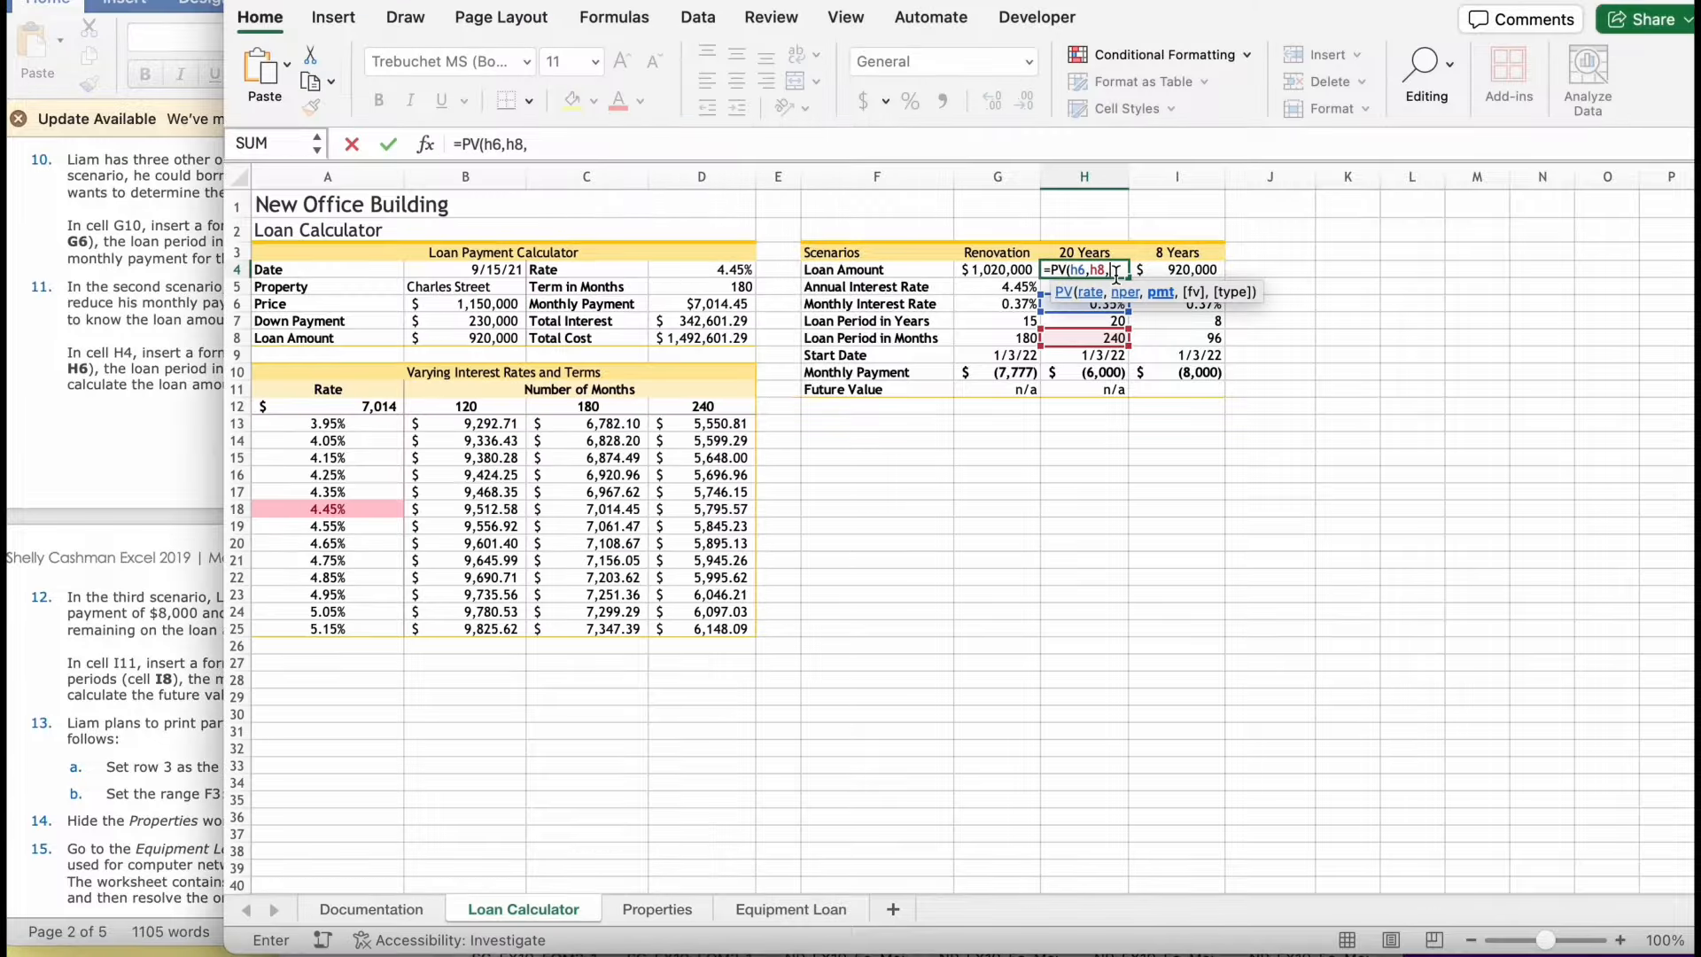
text(h10))
key(Return)
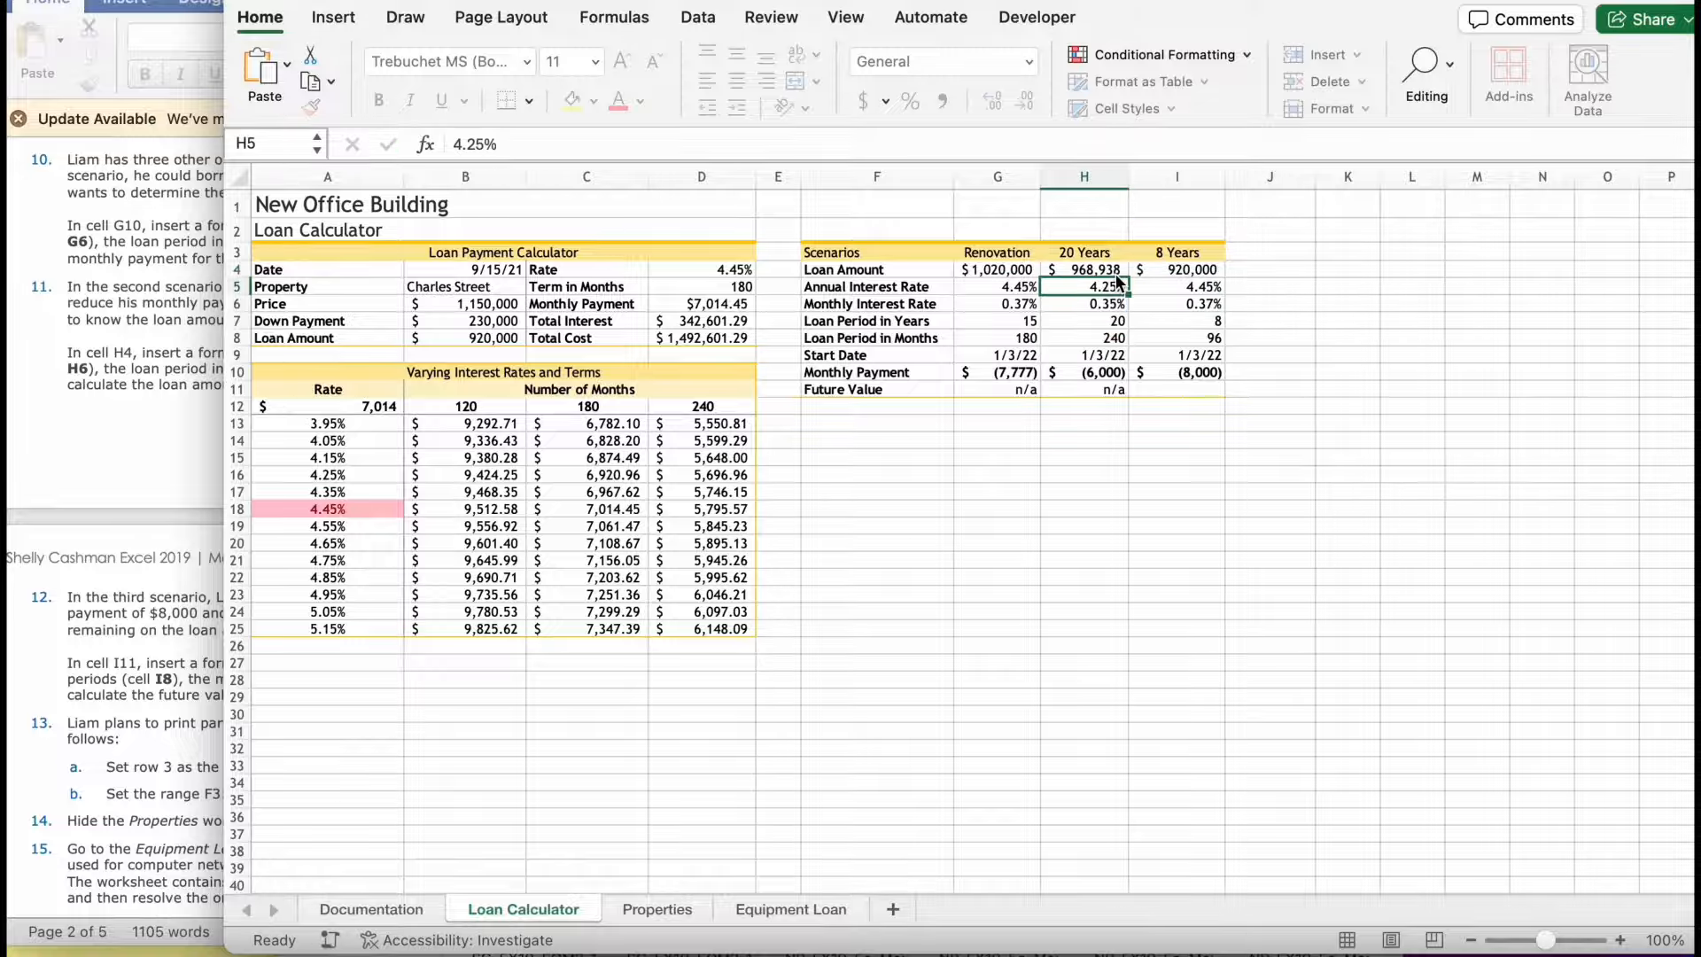
- Read the instruction for the third scenario and start an FV formula in cell I11 of the 8 Years column
click(211, 454)
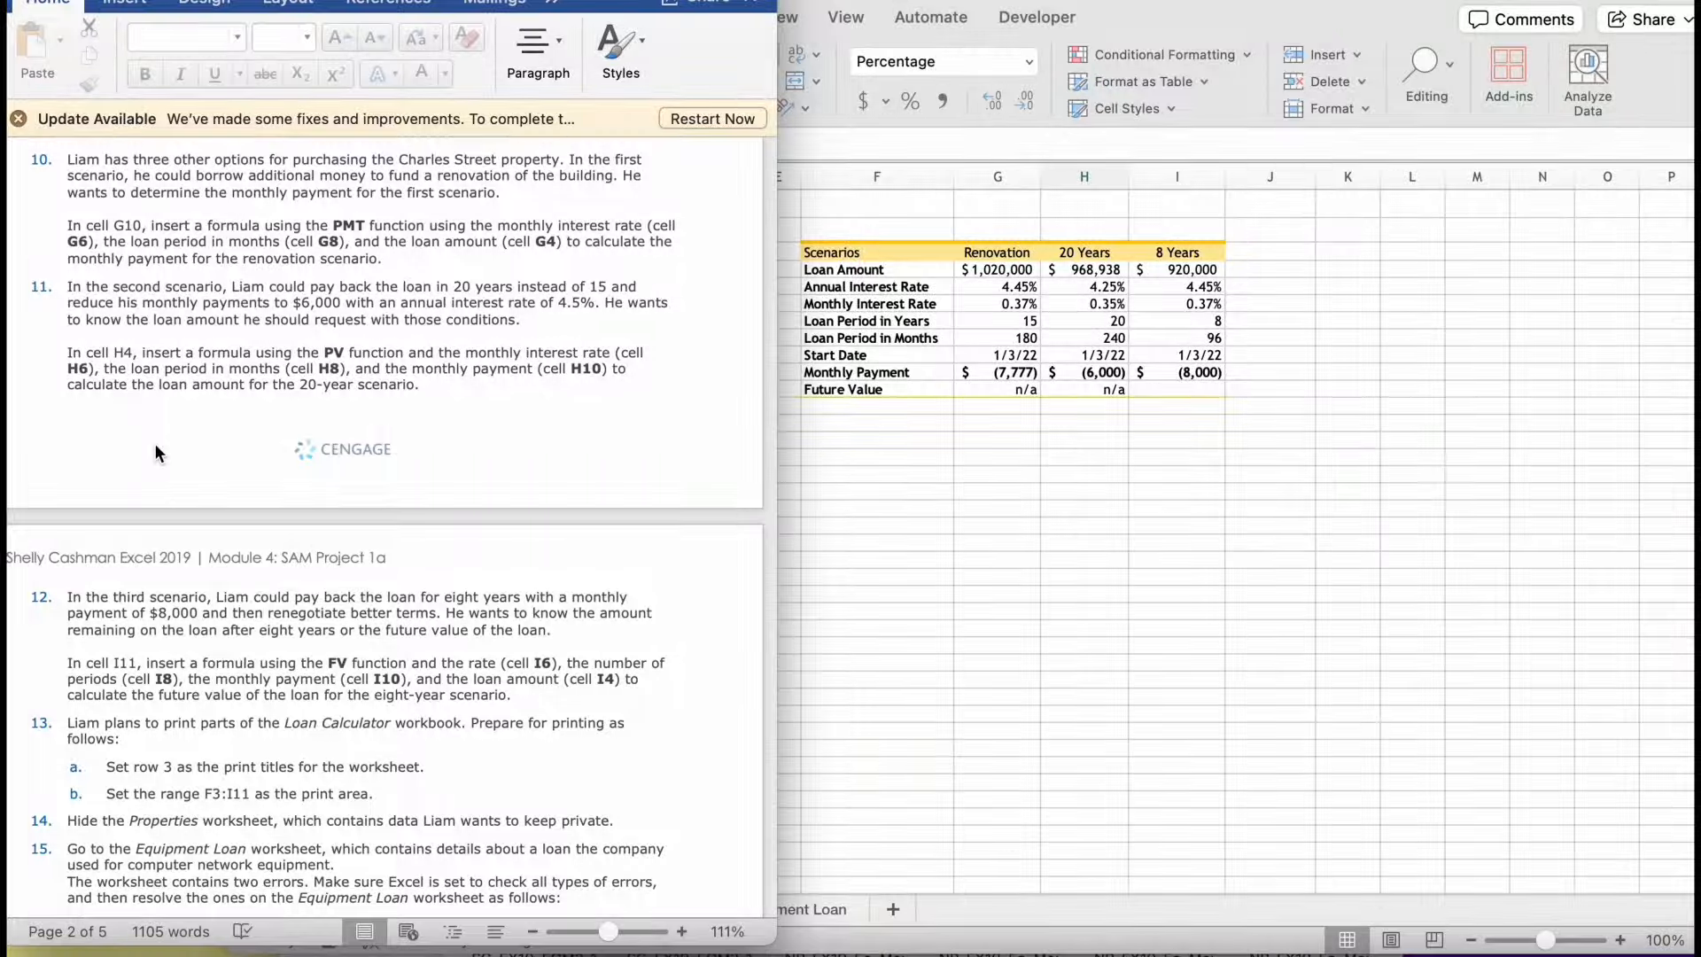
scroll(154, 443, down, 5)
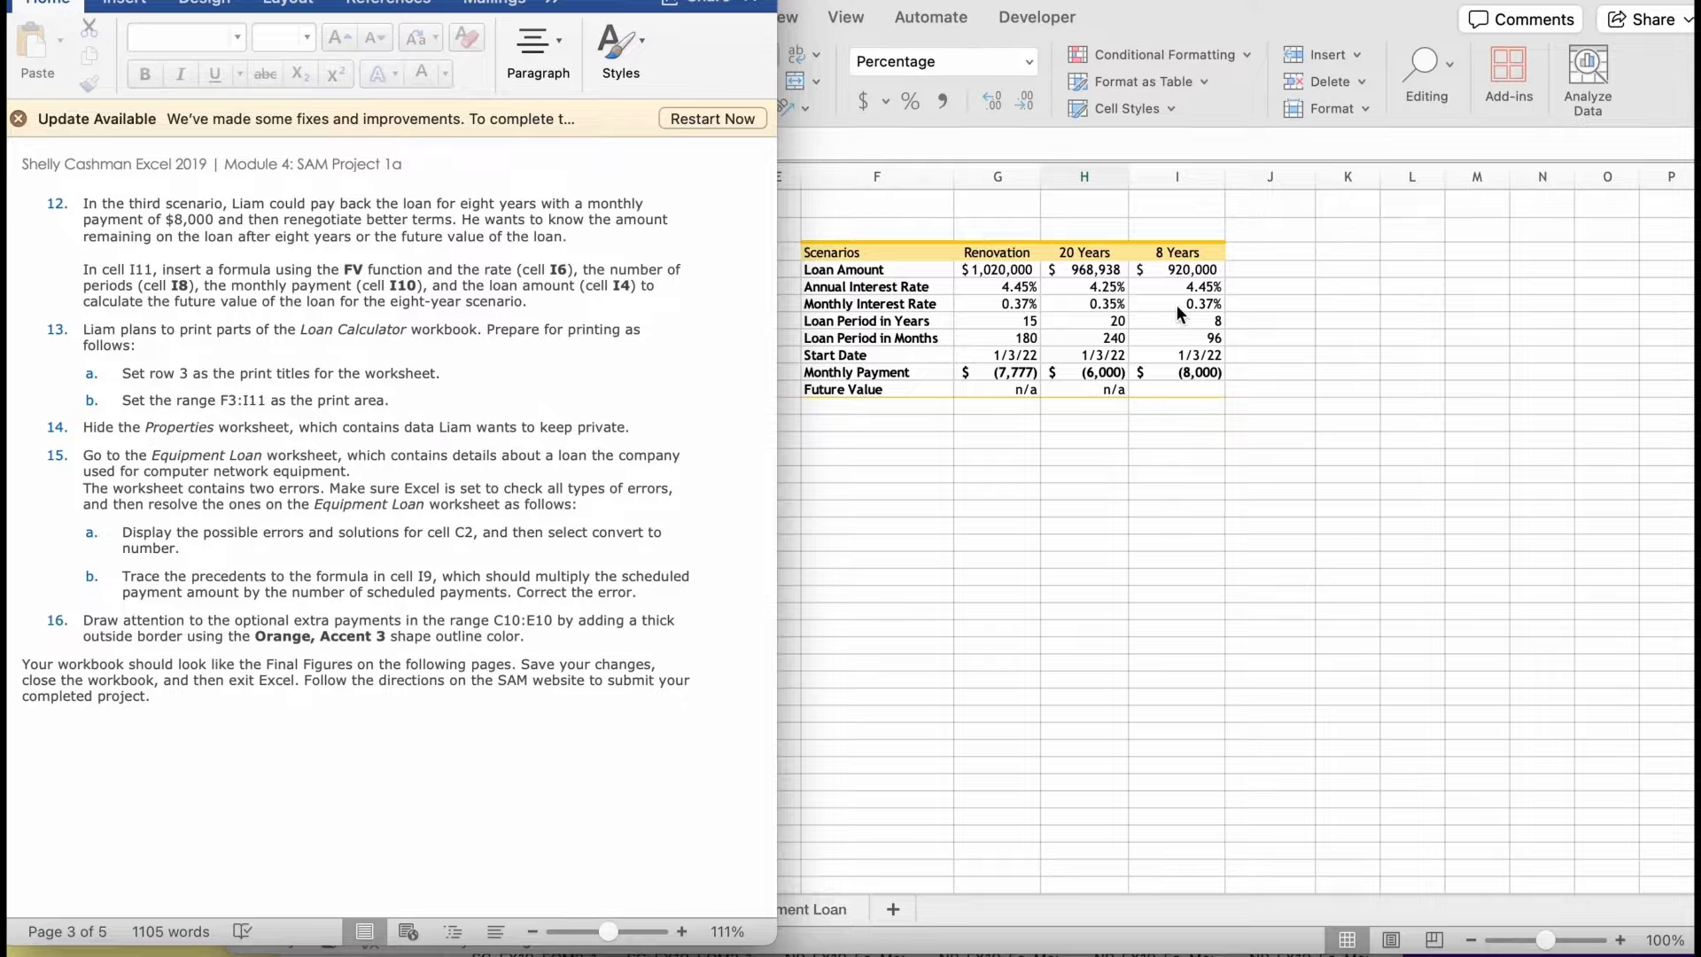
click(1155, 385)
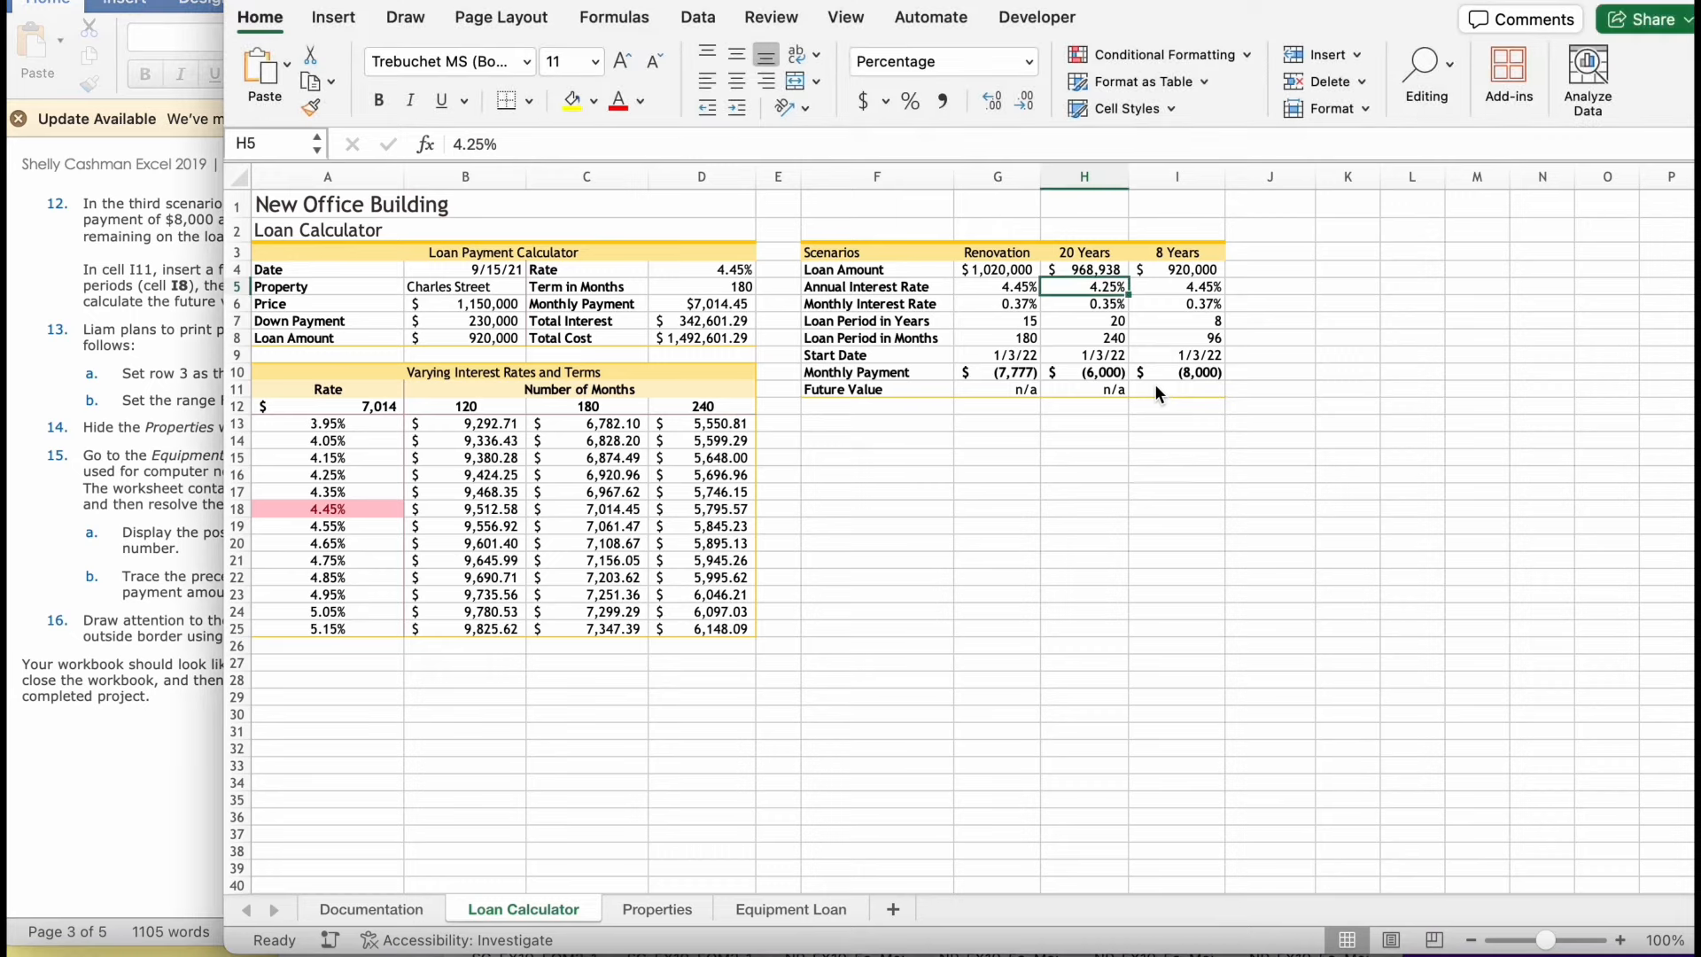
double_click(1155, 387)
text(=fv)
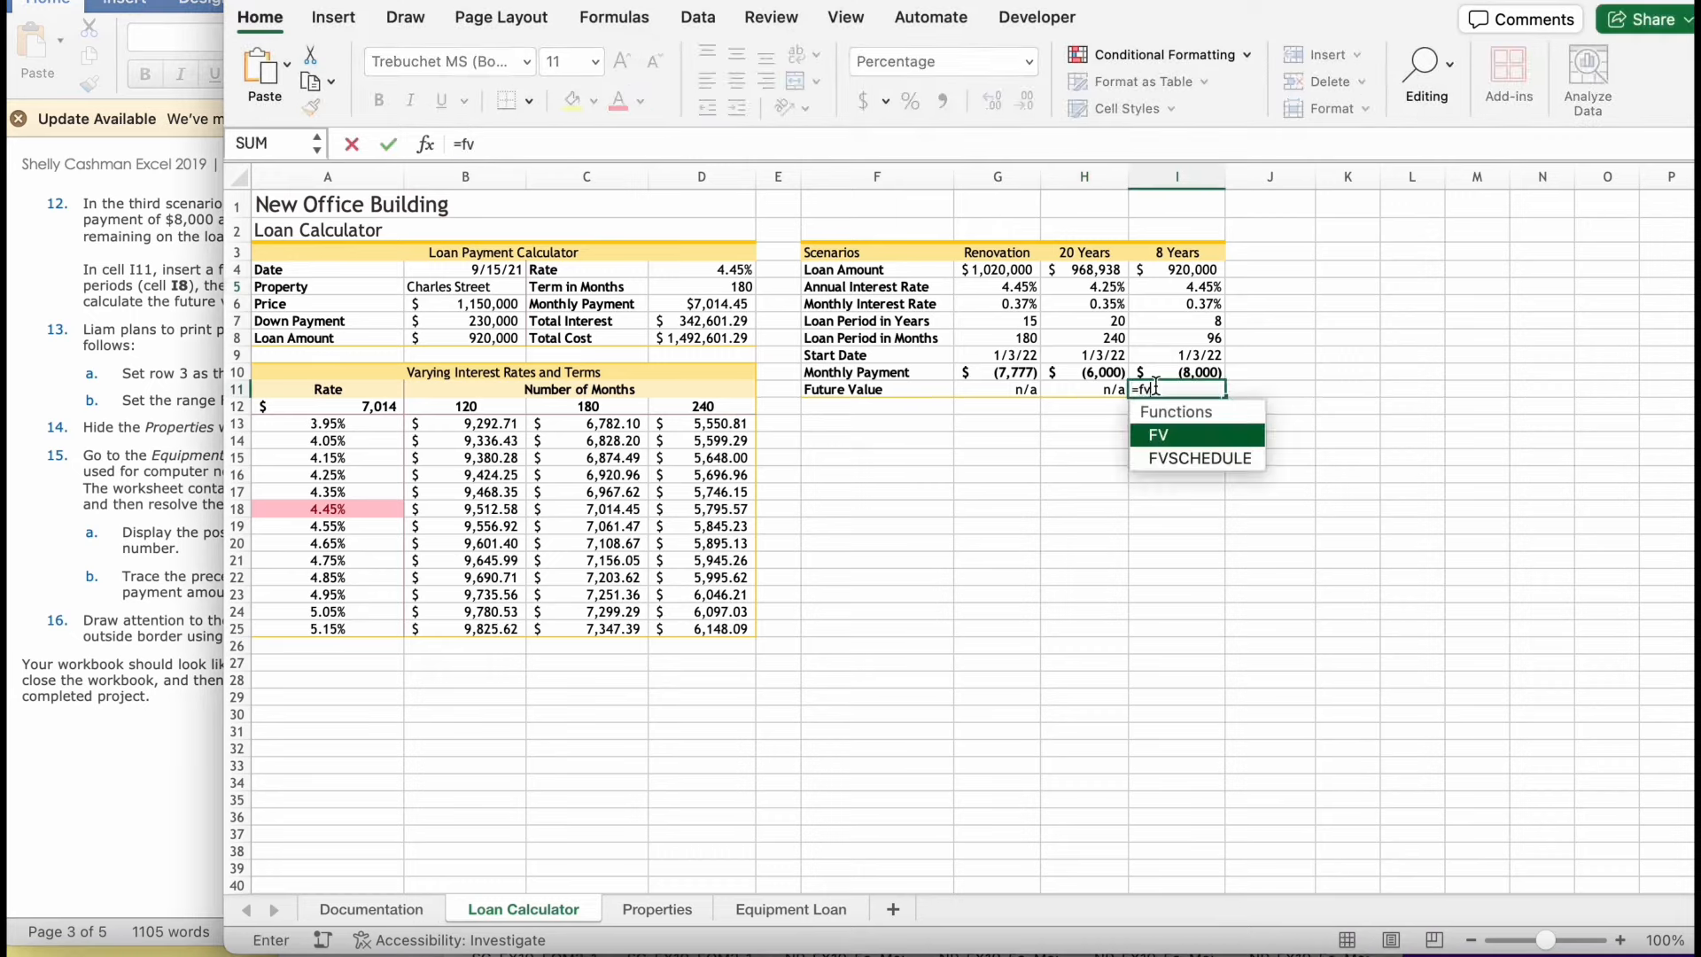
double_click(1187, 435)
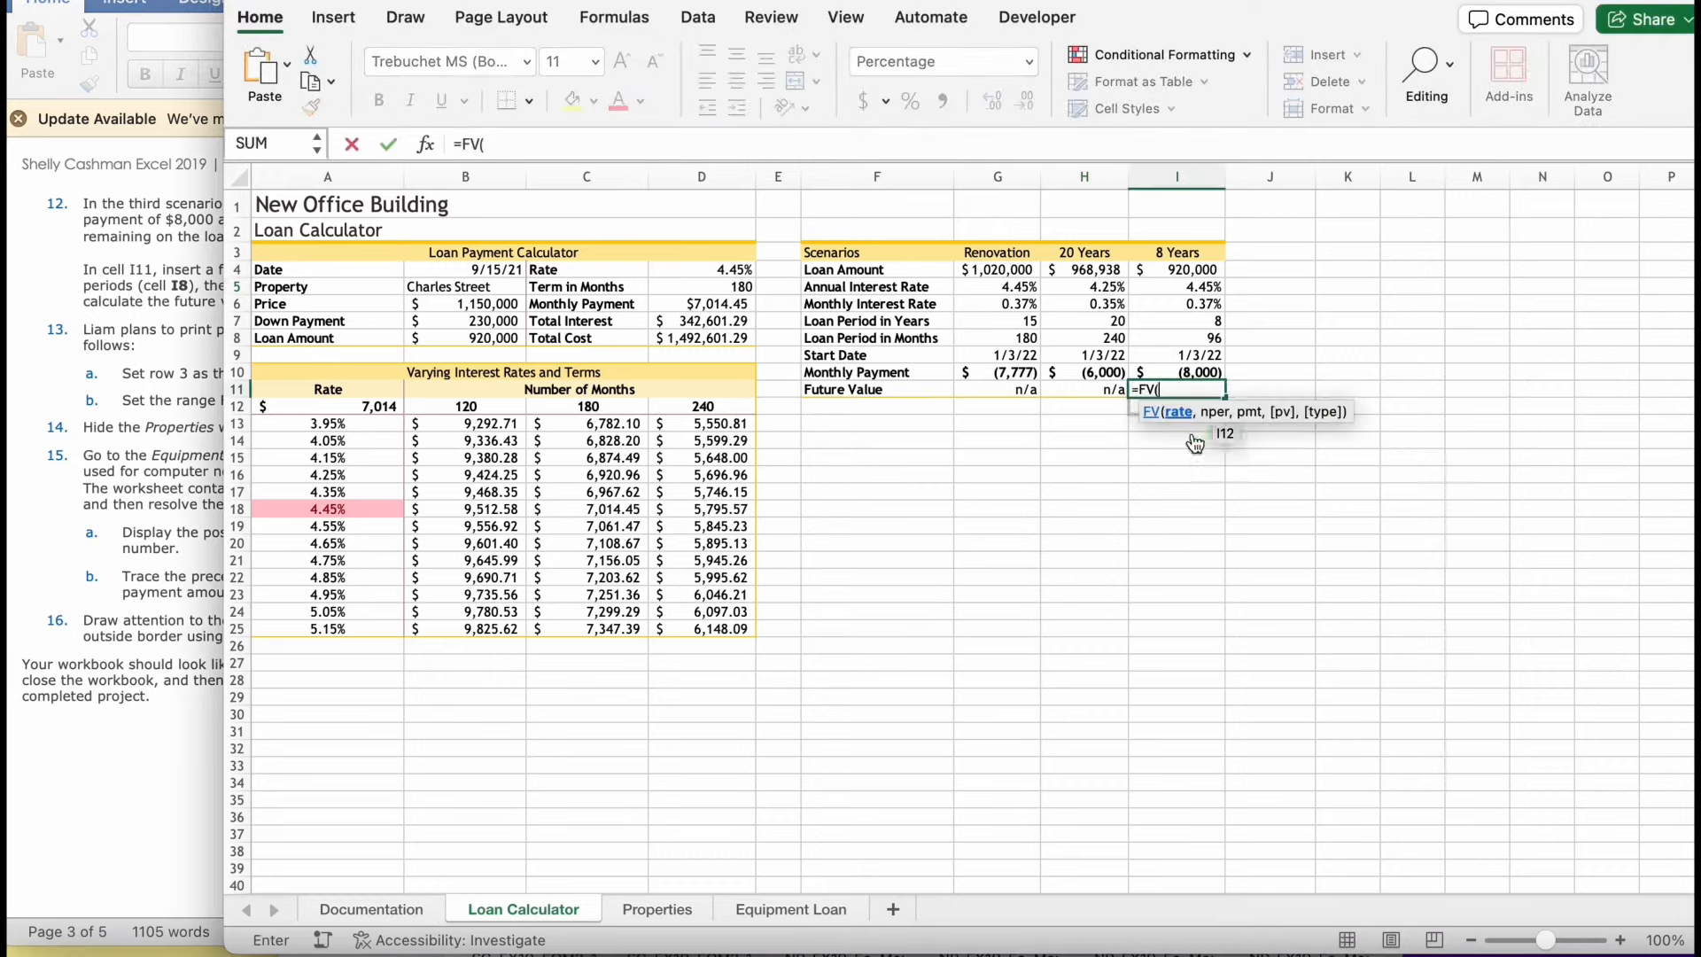
- Check the FV arguments in the instructions and add I6 as the rate to the formula in I11
click(16, 570)
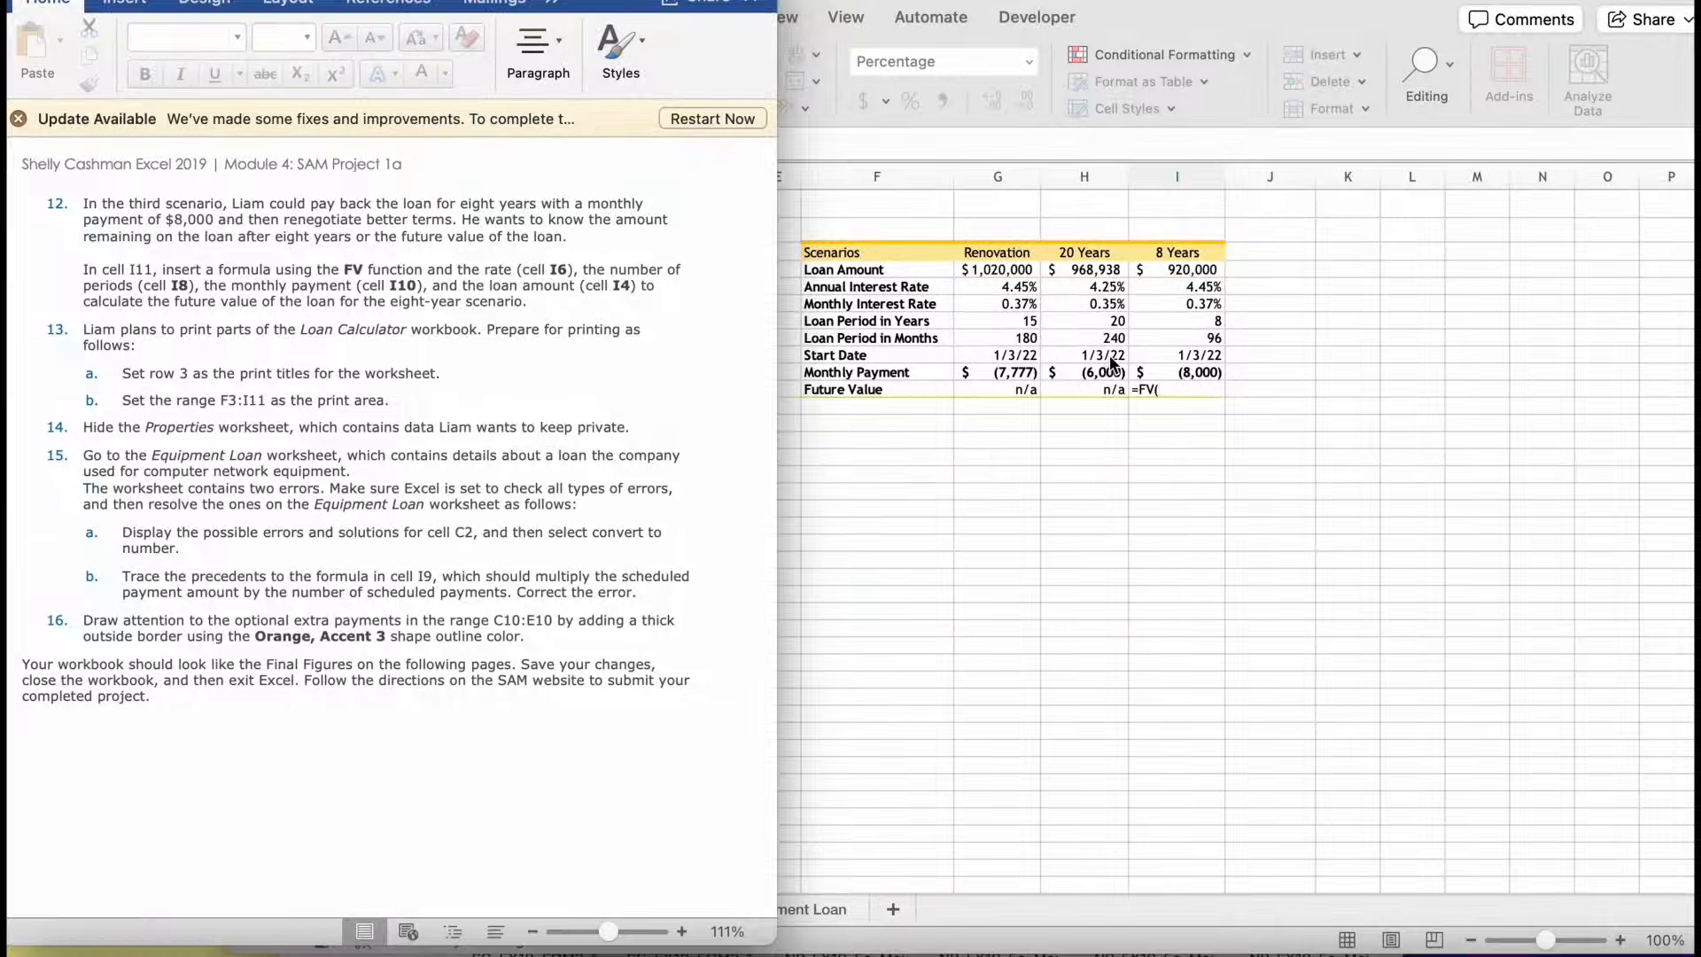
click(1167, 383)
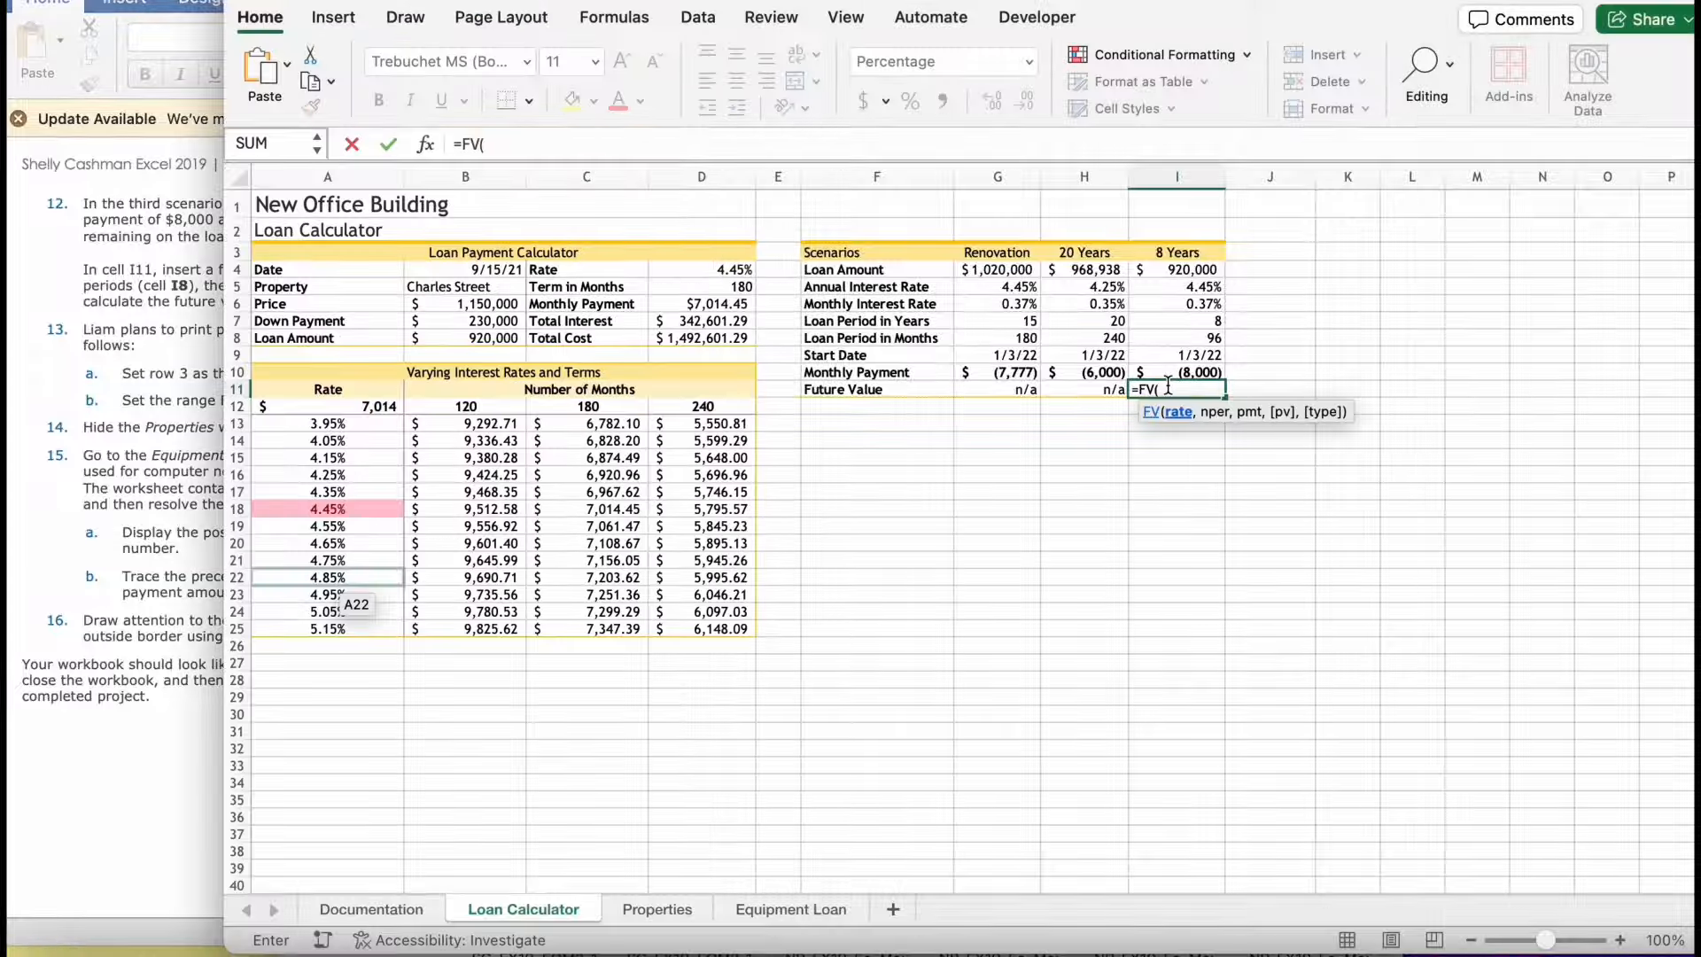
text(i5)
key(BackSpace)
text(6)
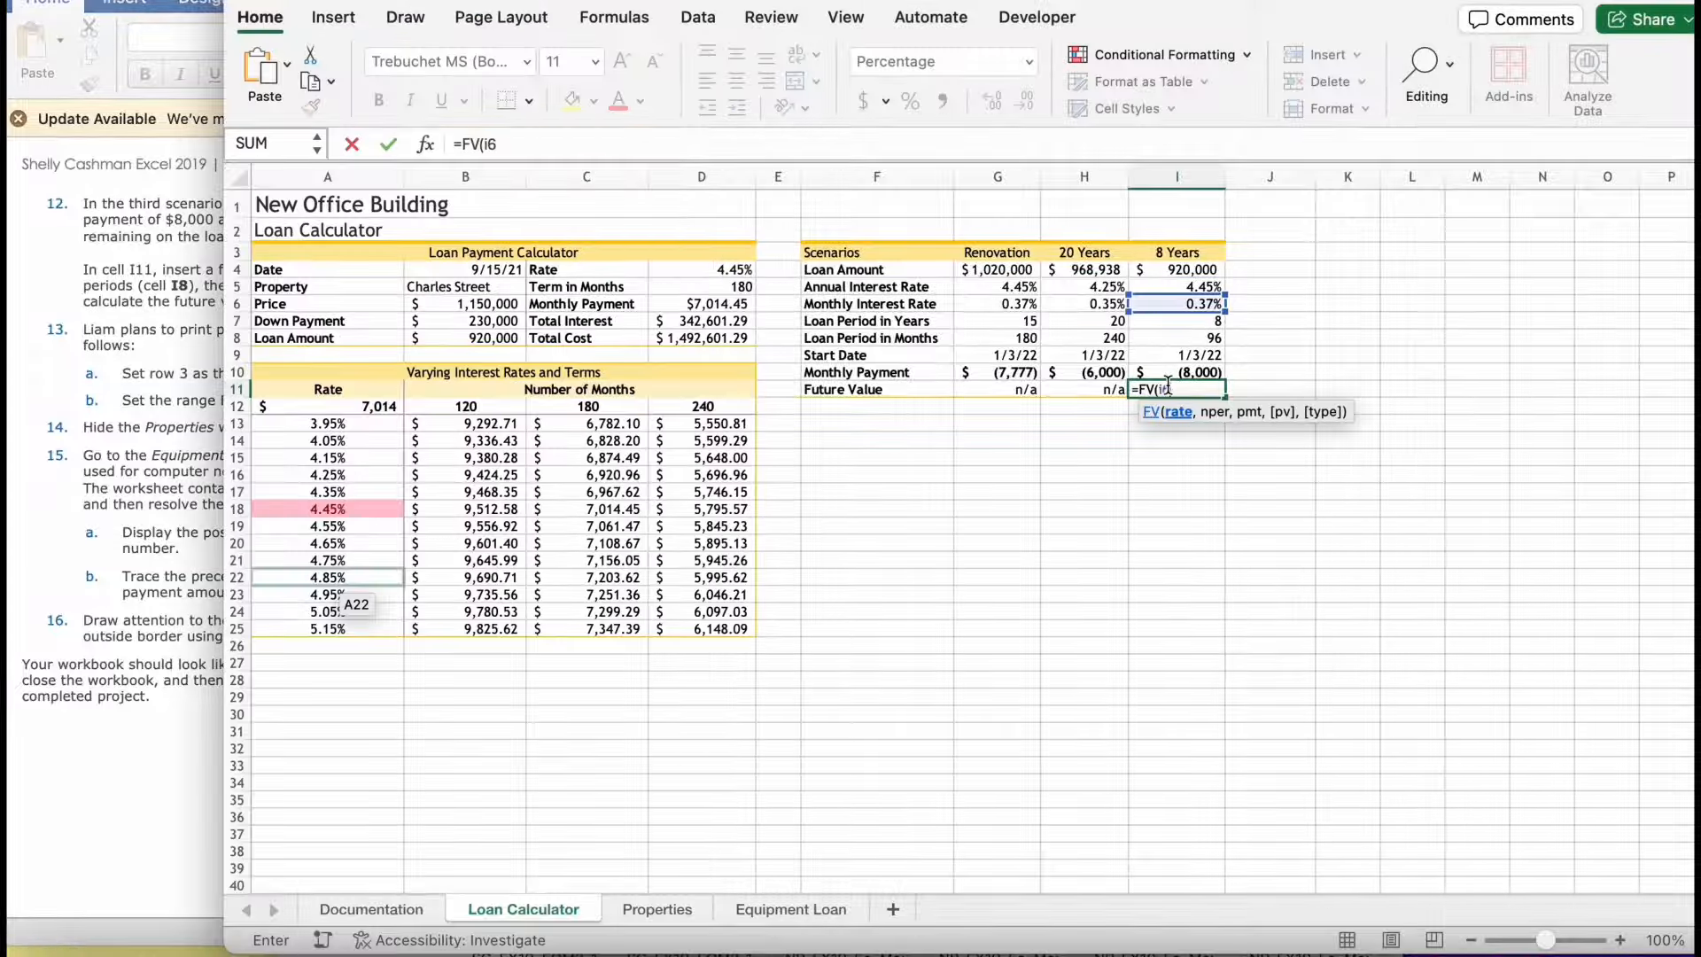
text(,)
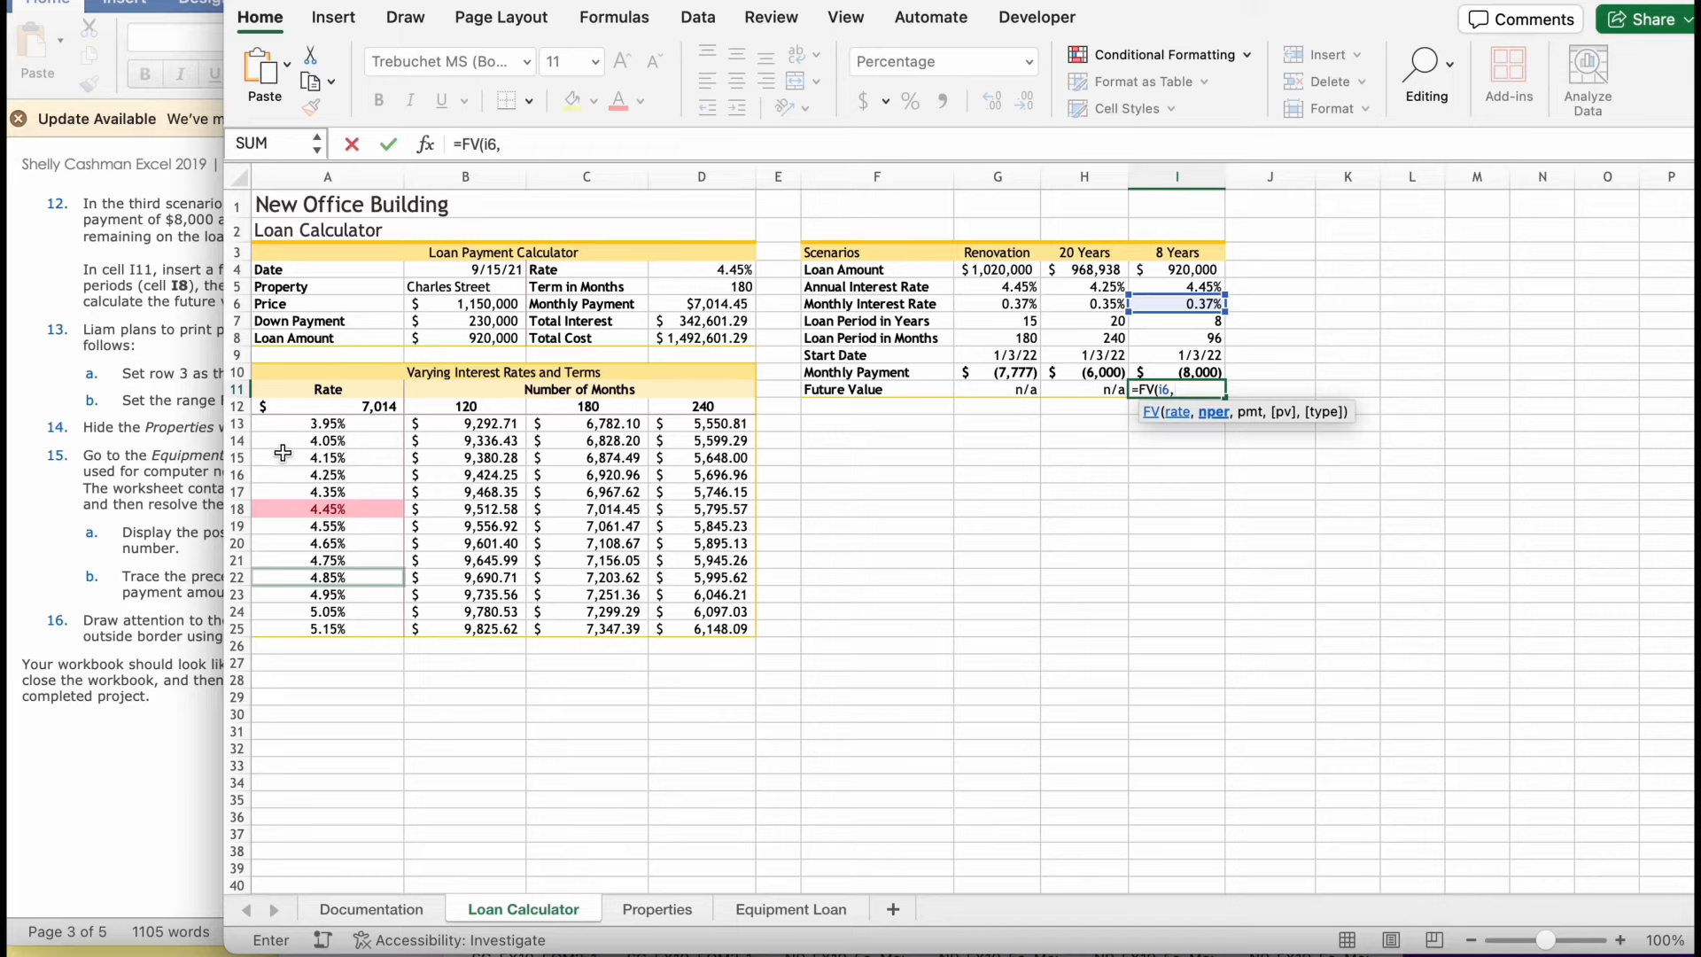
- Add I8 as the number of periods and I10 as the monthly payment to the FV formula in I11, checking the instructions
click(92, 457)
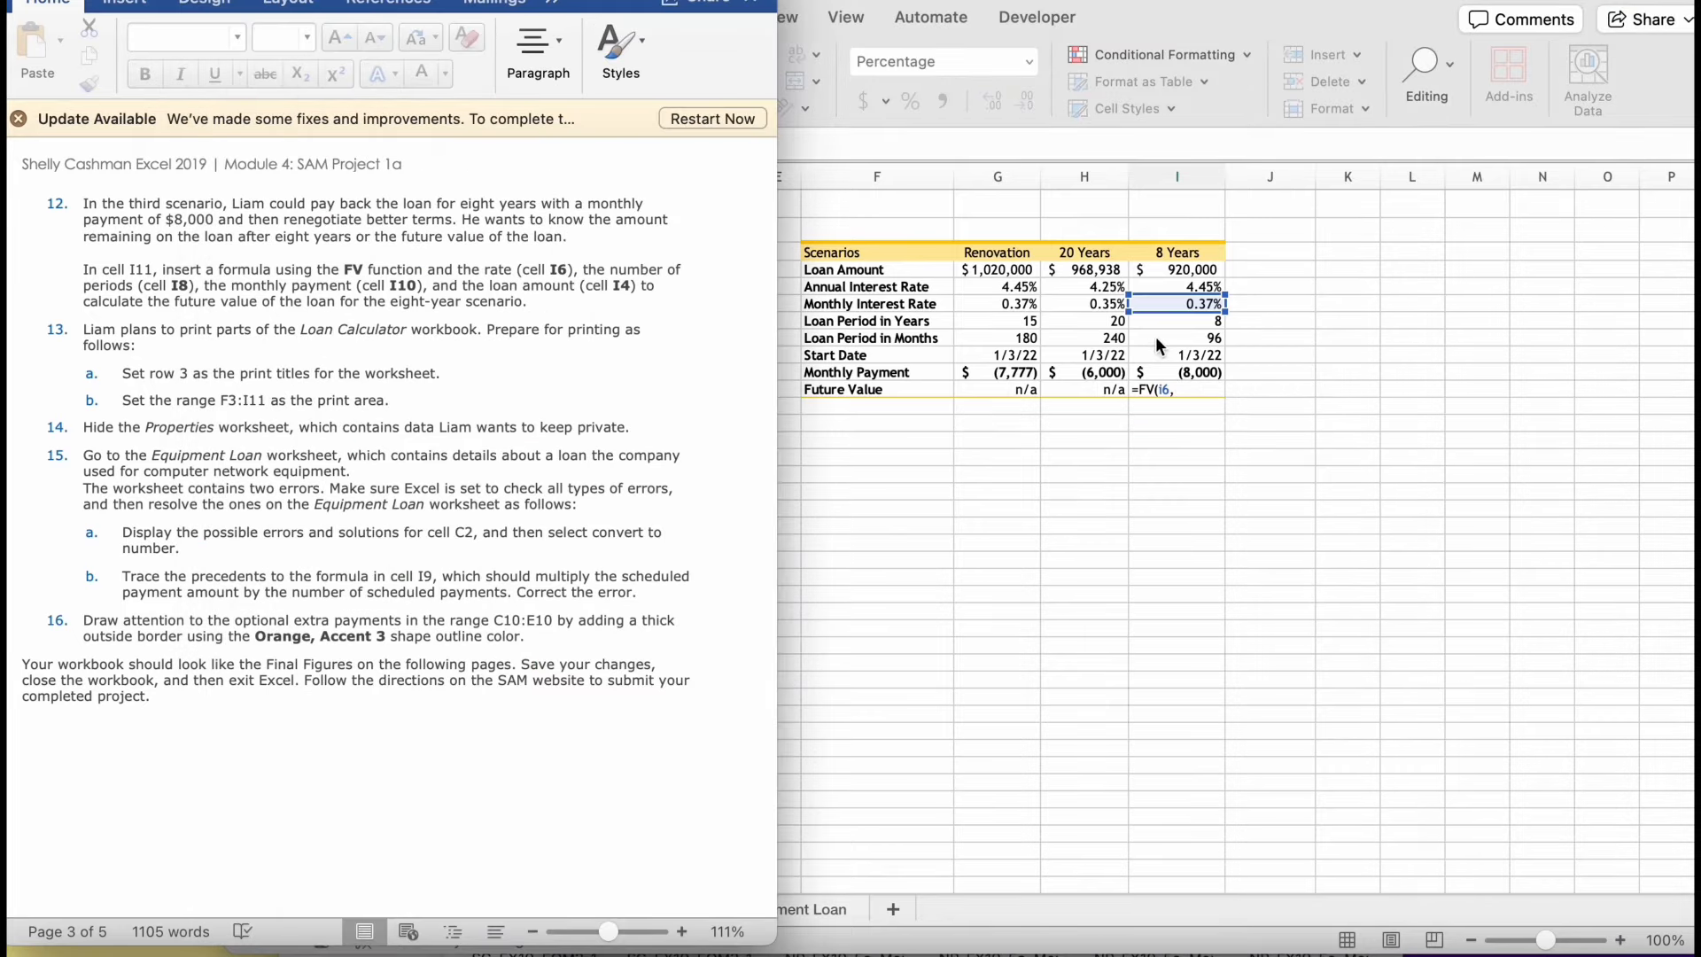
click(1188, 387)
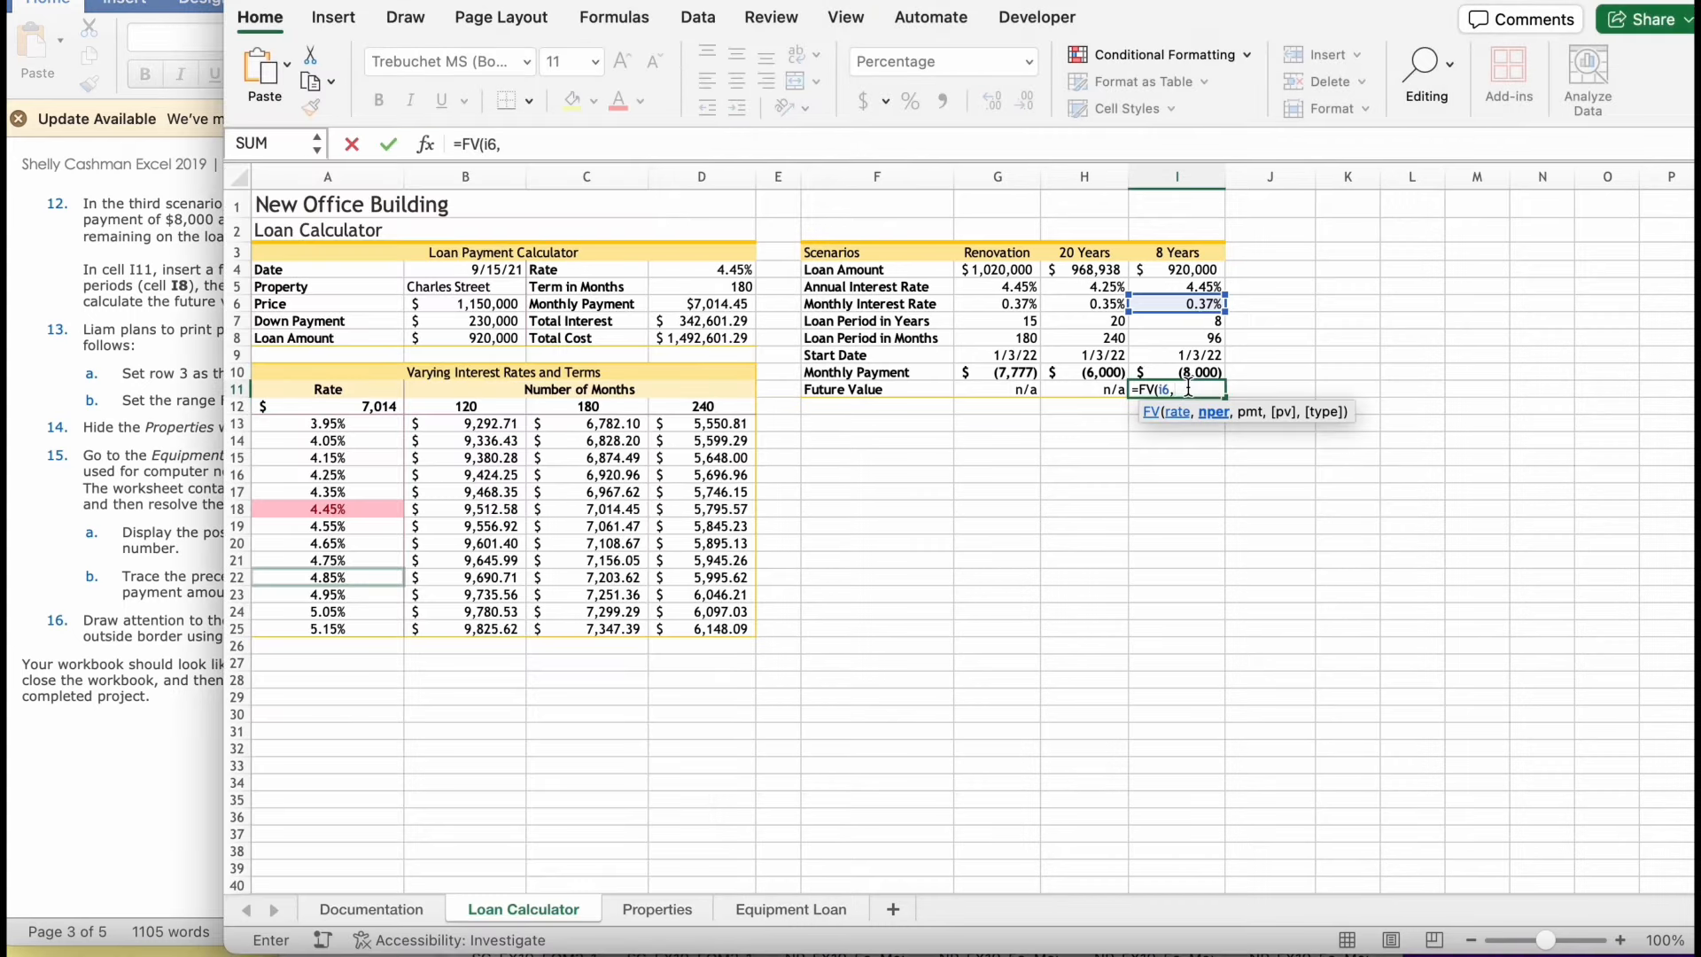
text(i8,)
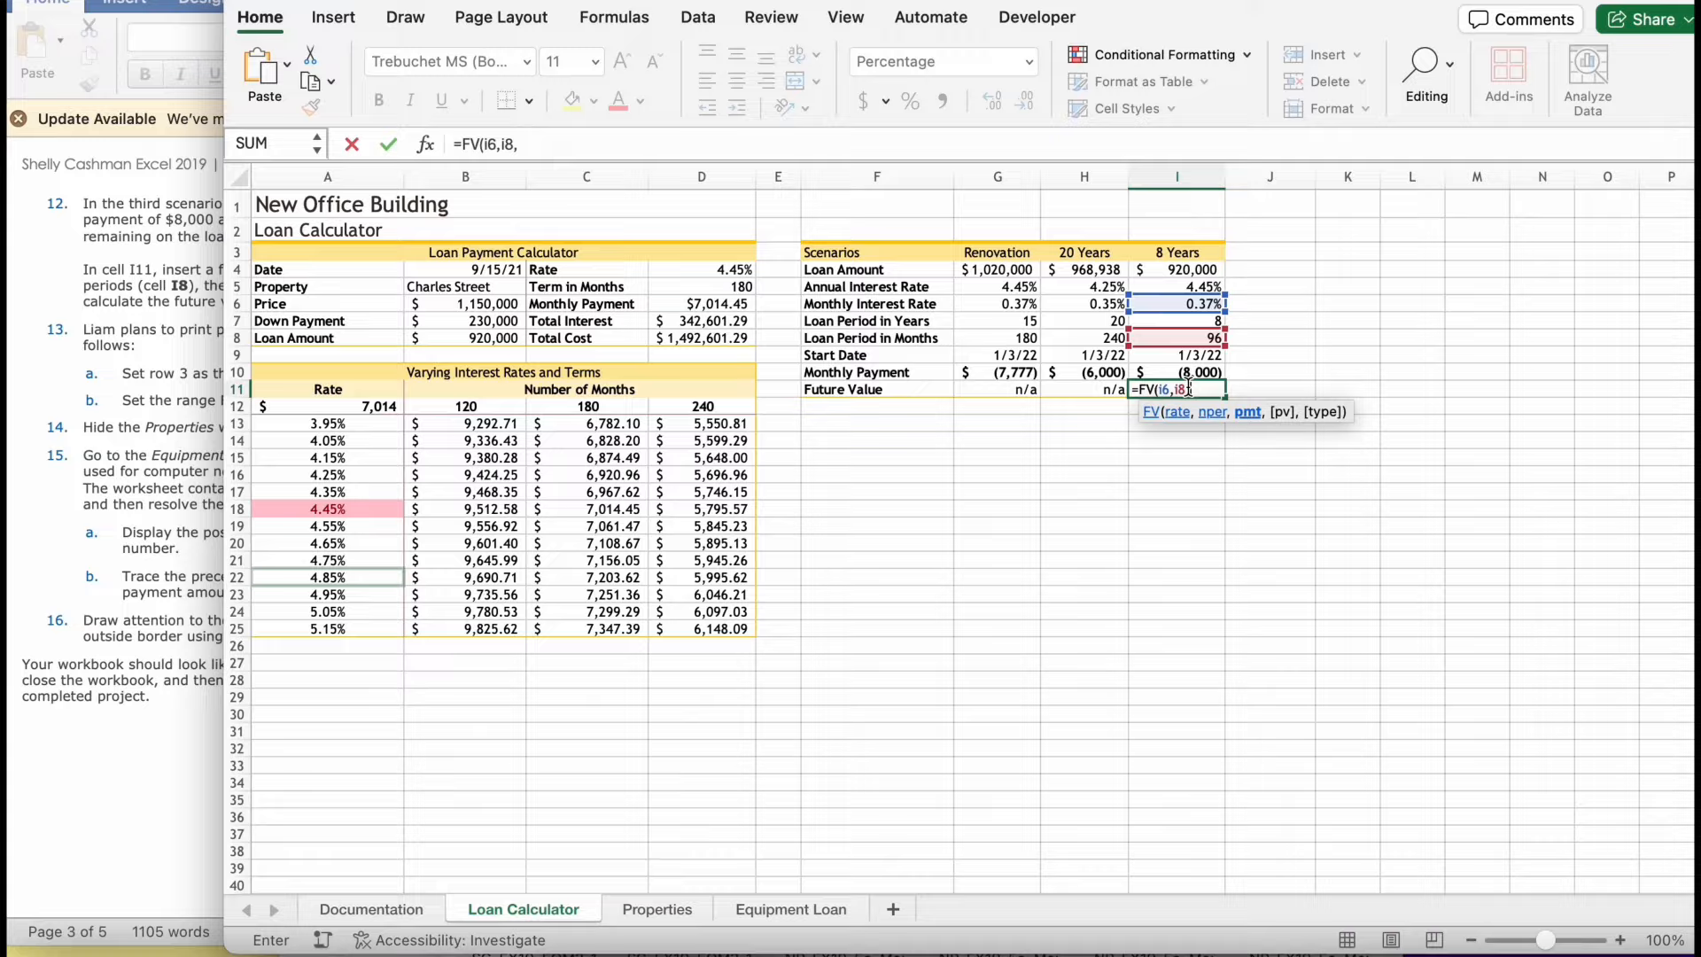
click(34, 525)
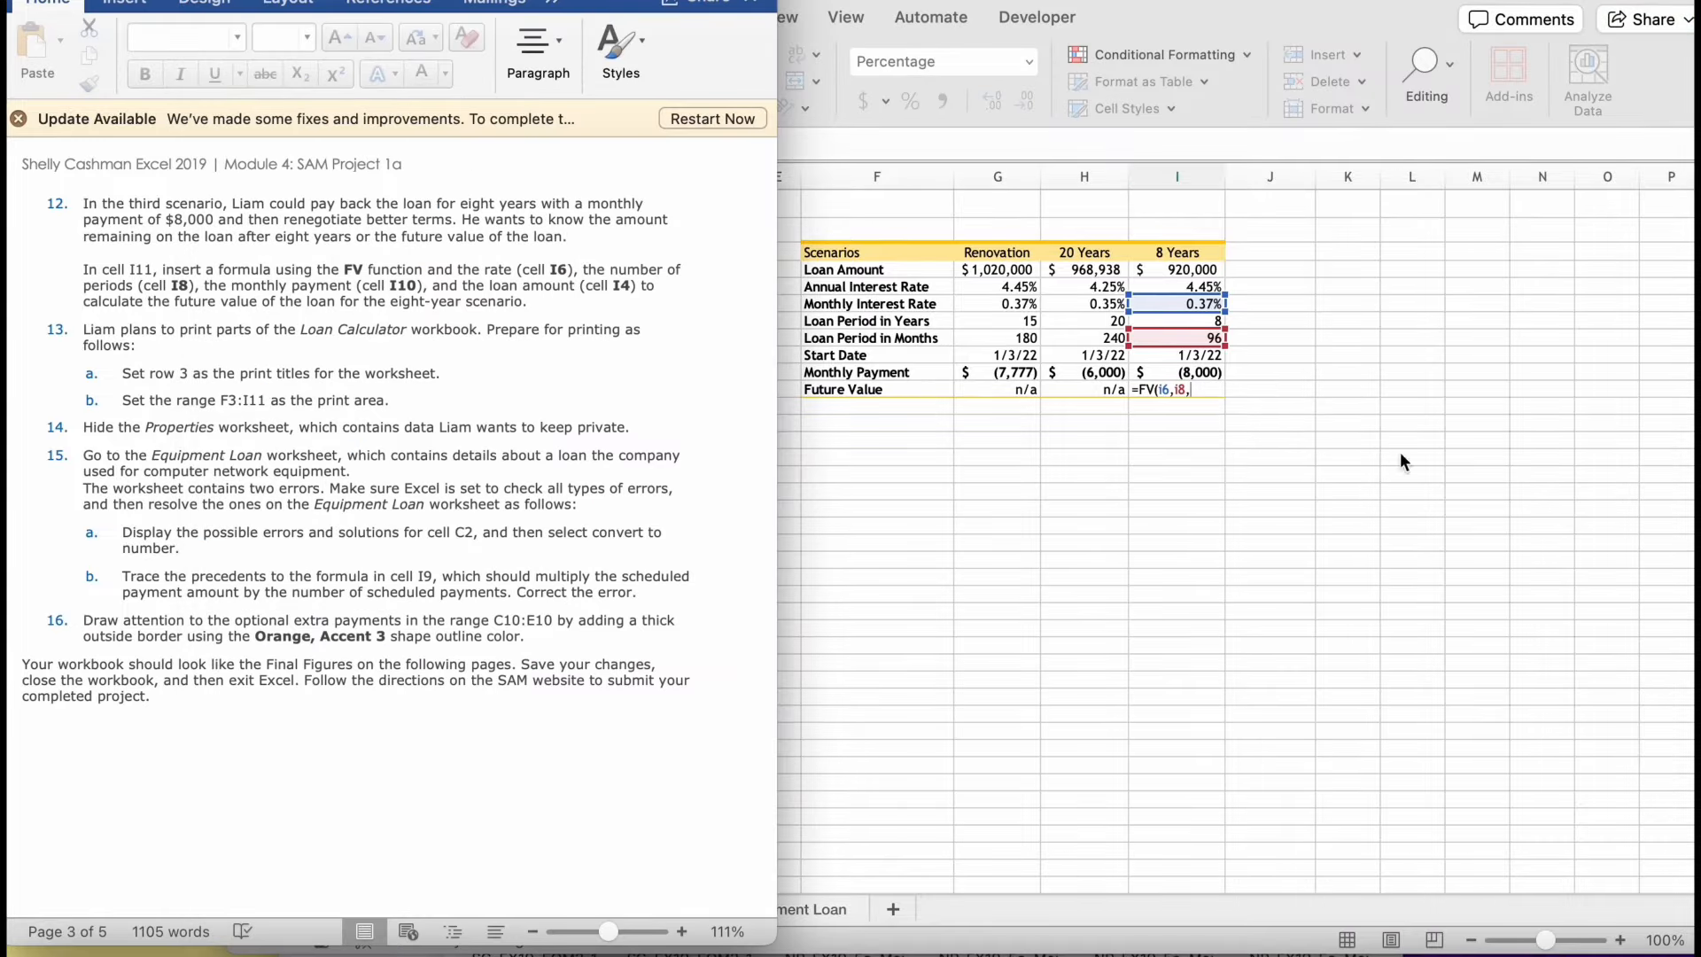
click(1229, 365)
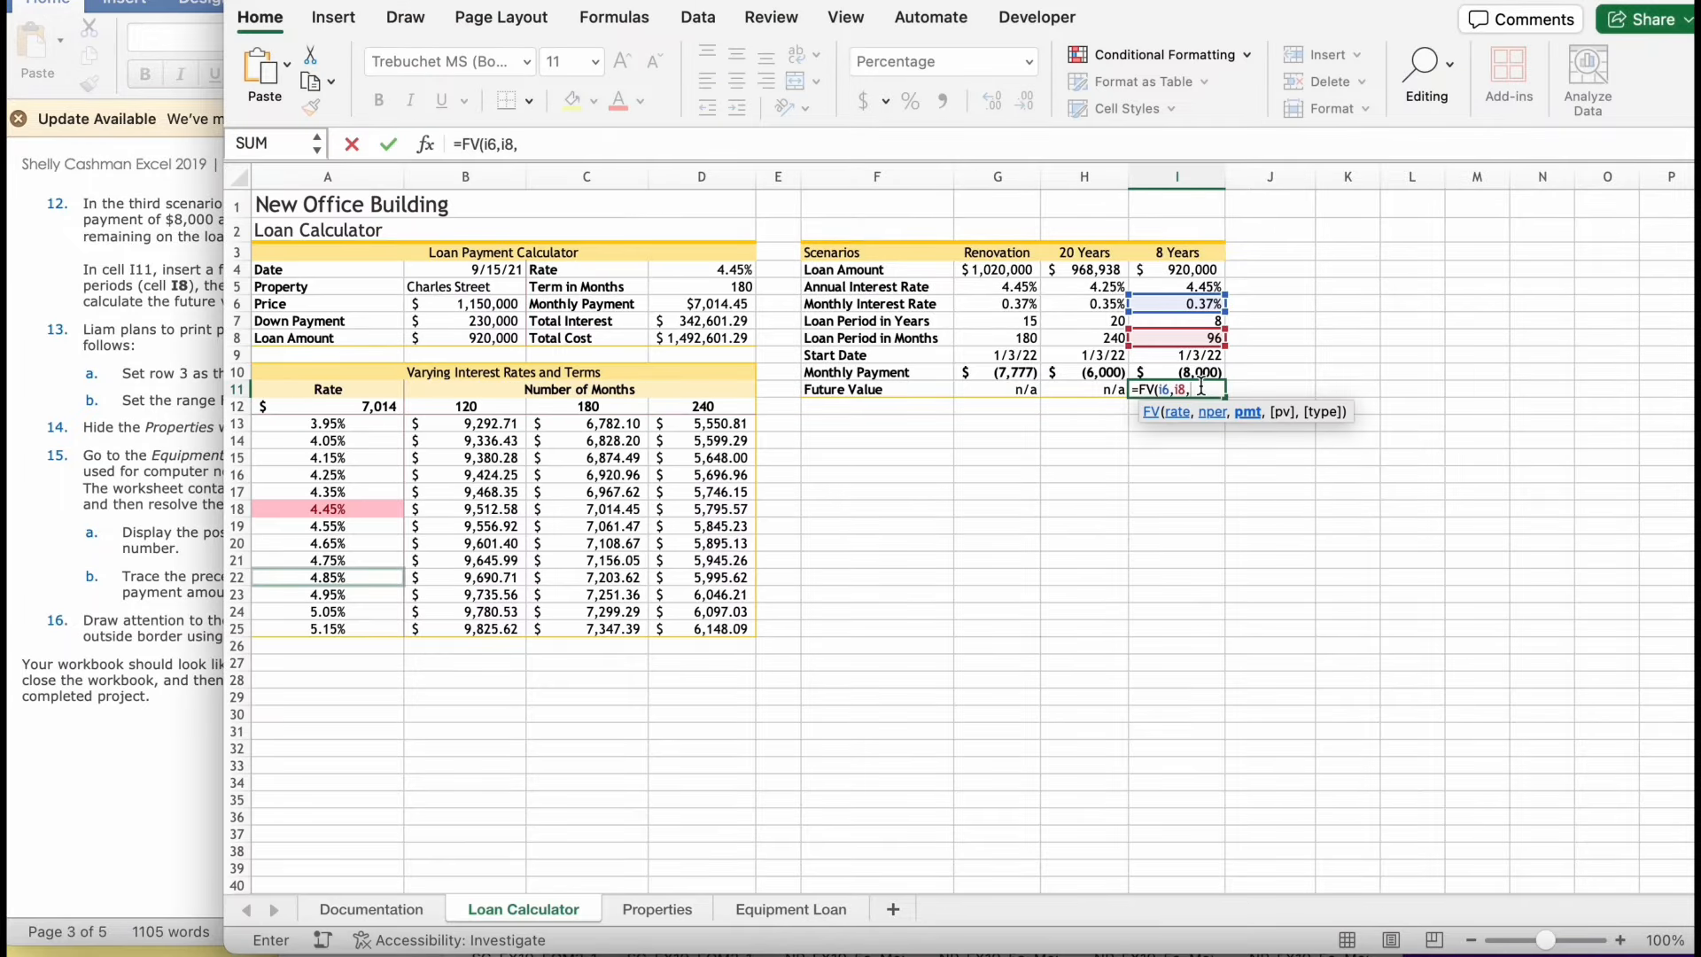
text(i10,)
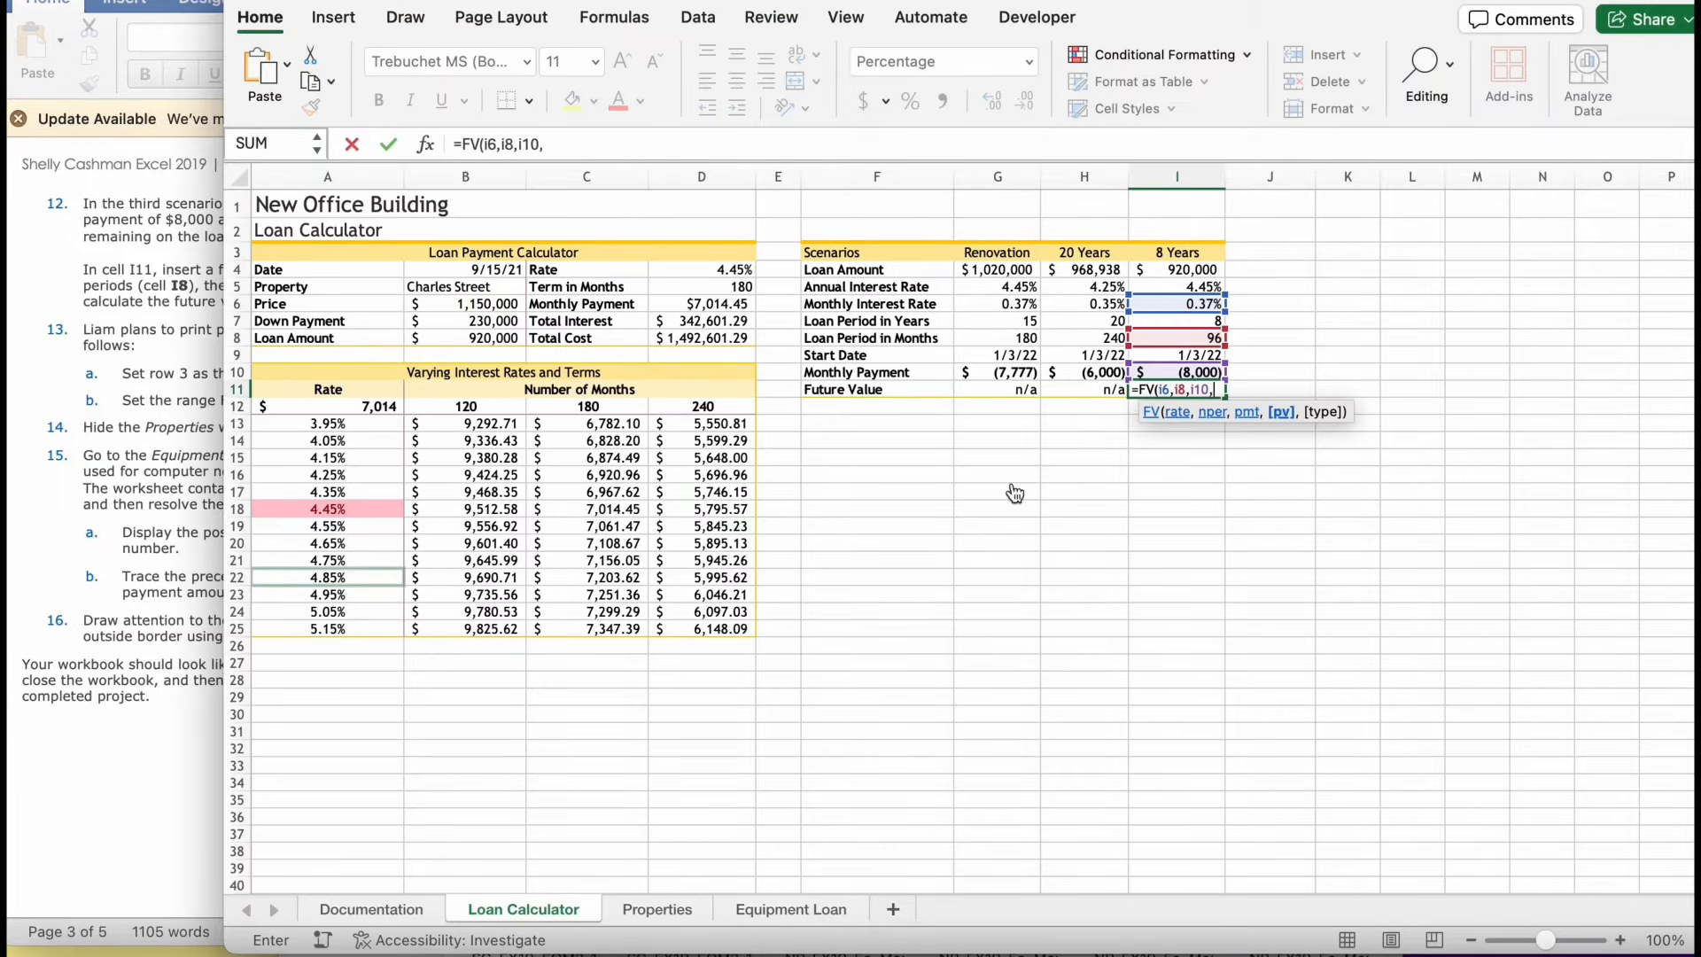
- Check the last FV argument in the instructions and complete the formula in I11 with 14 as the present value
click(114, 481)
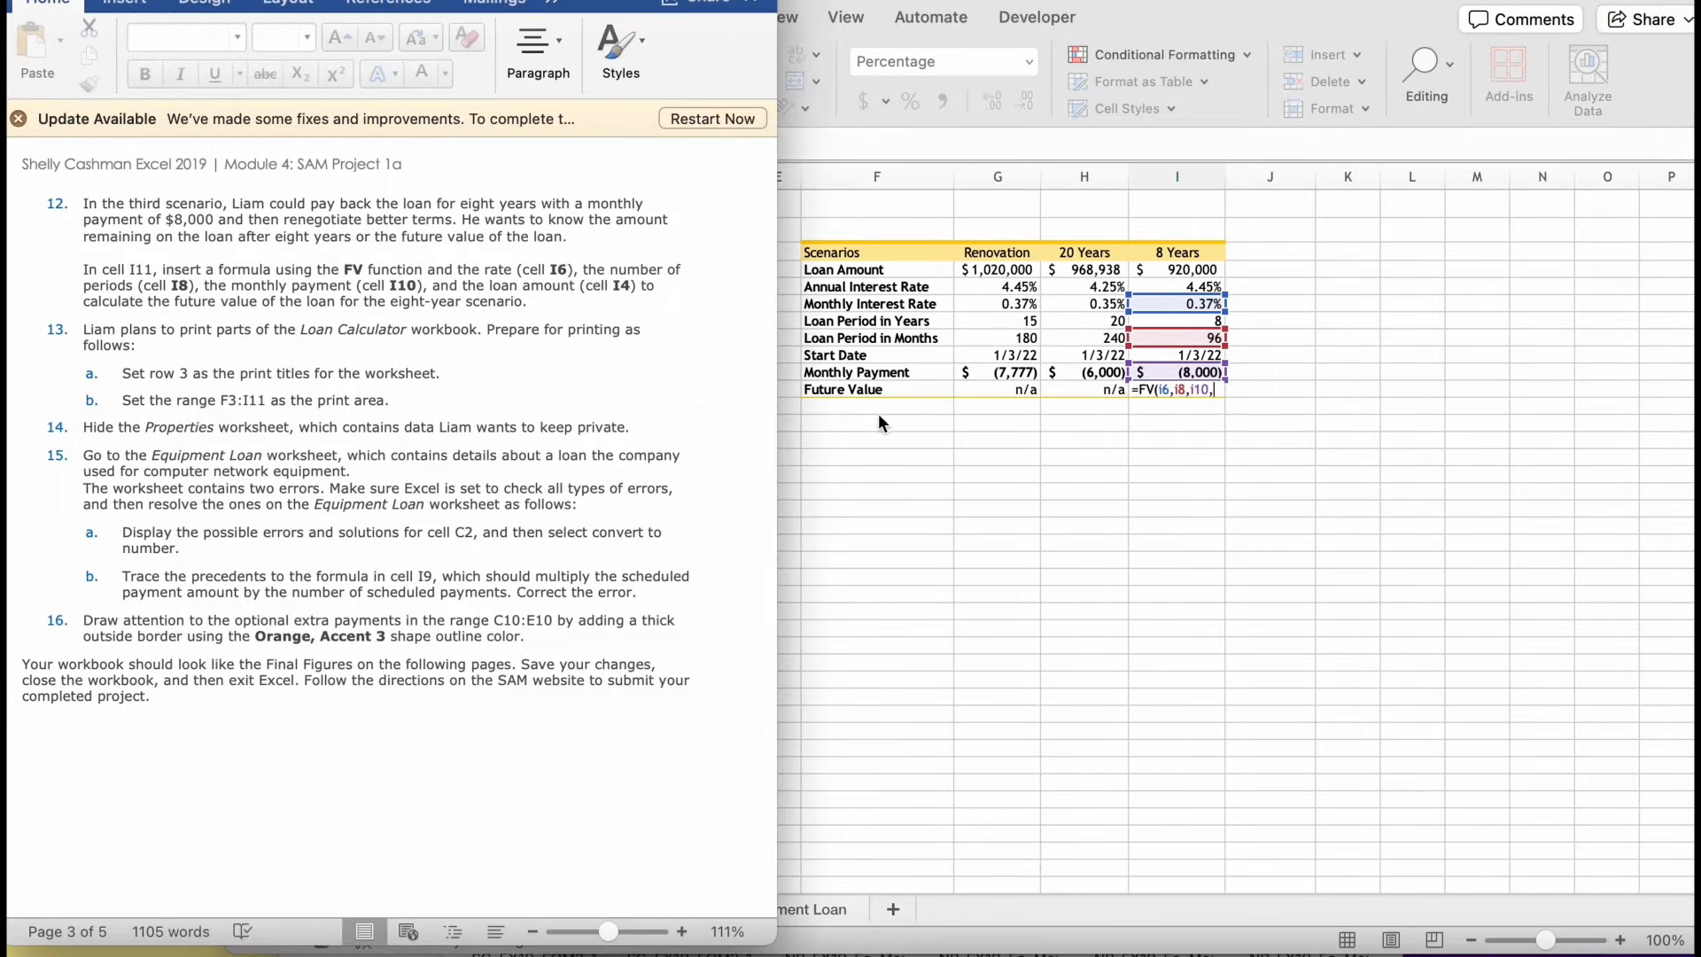
click(1192, 379)
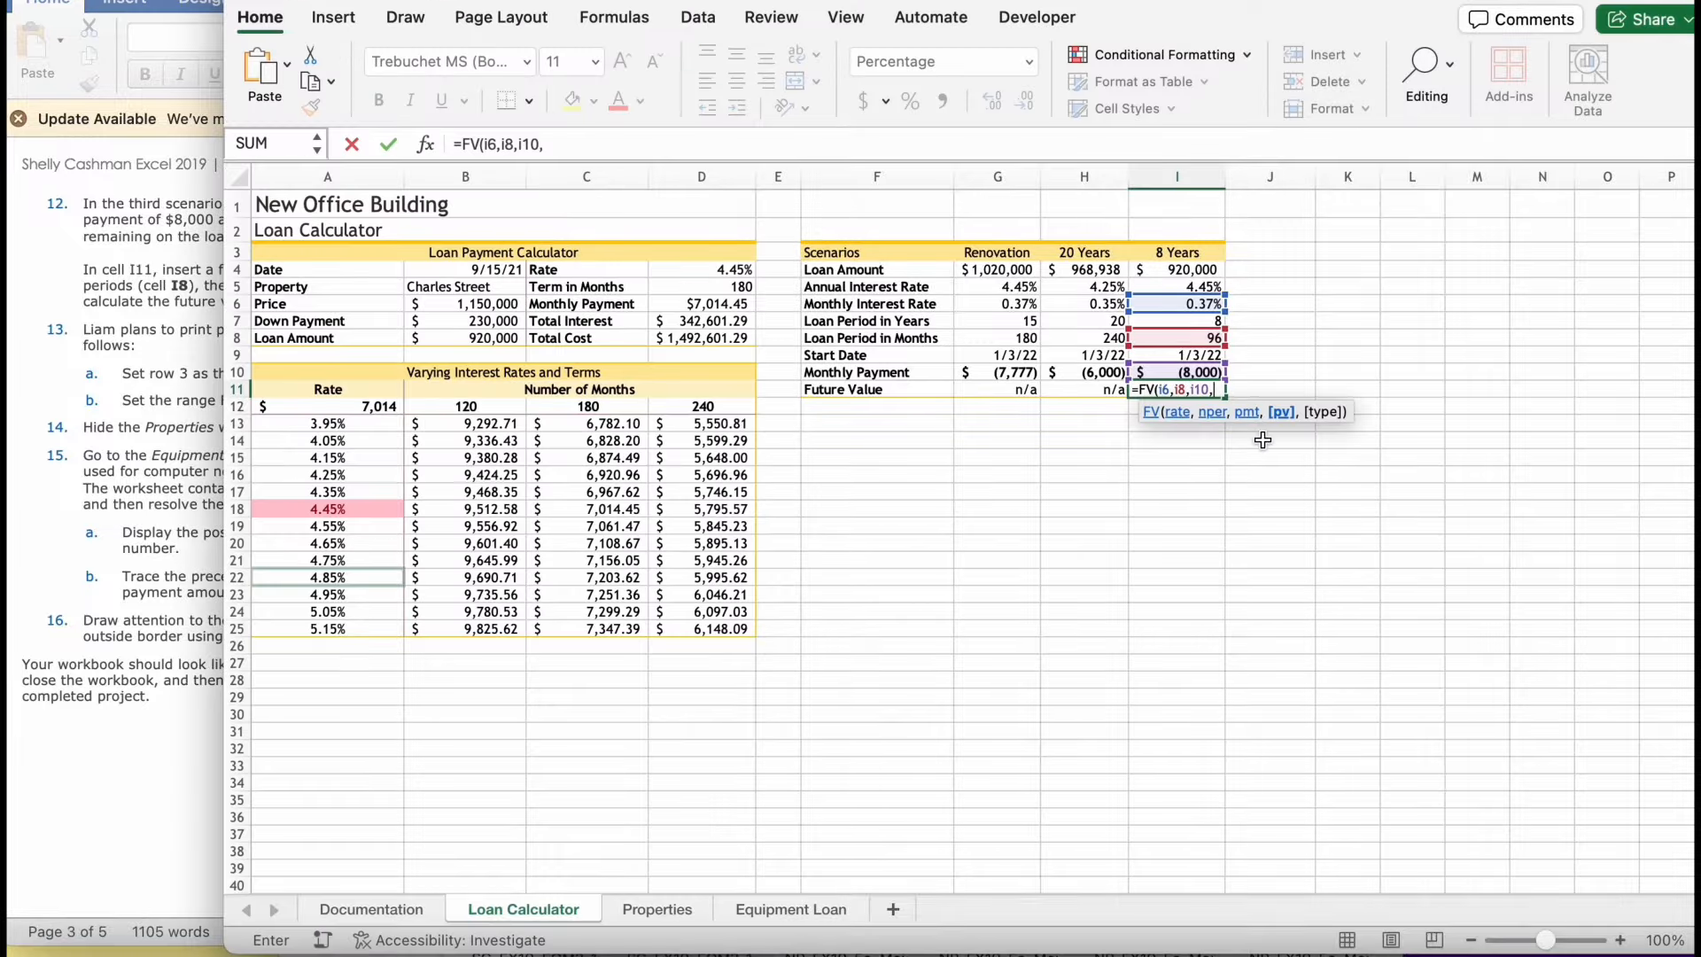
text(14))
key(Return)
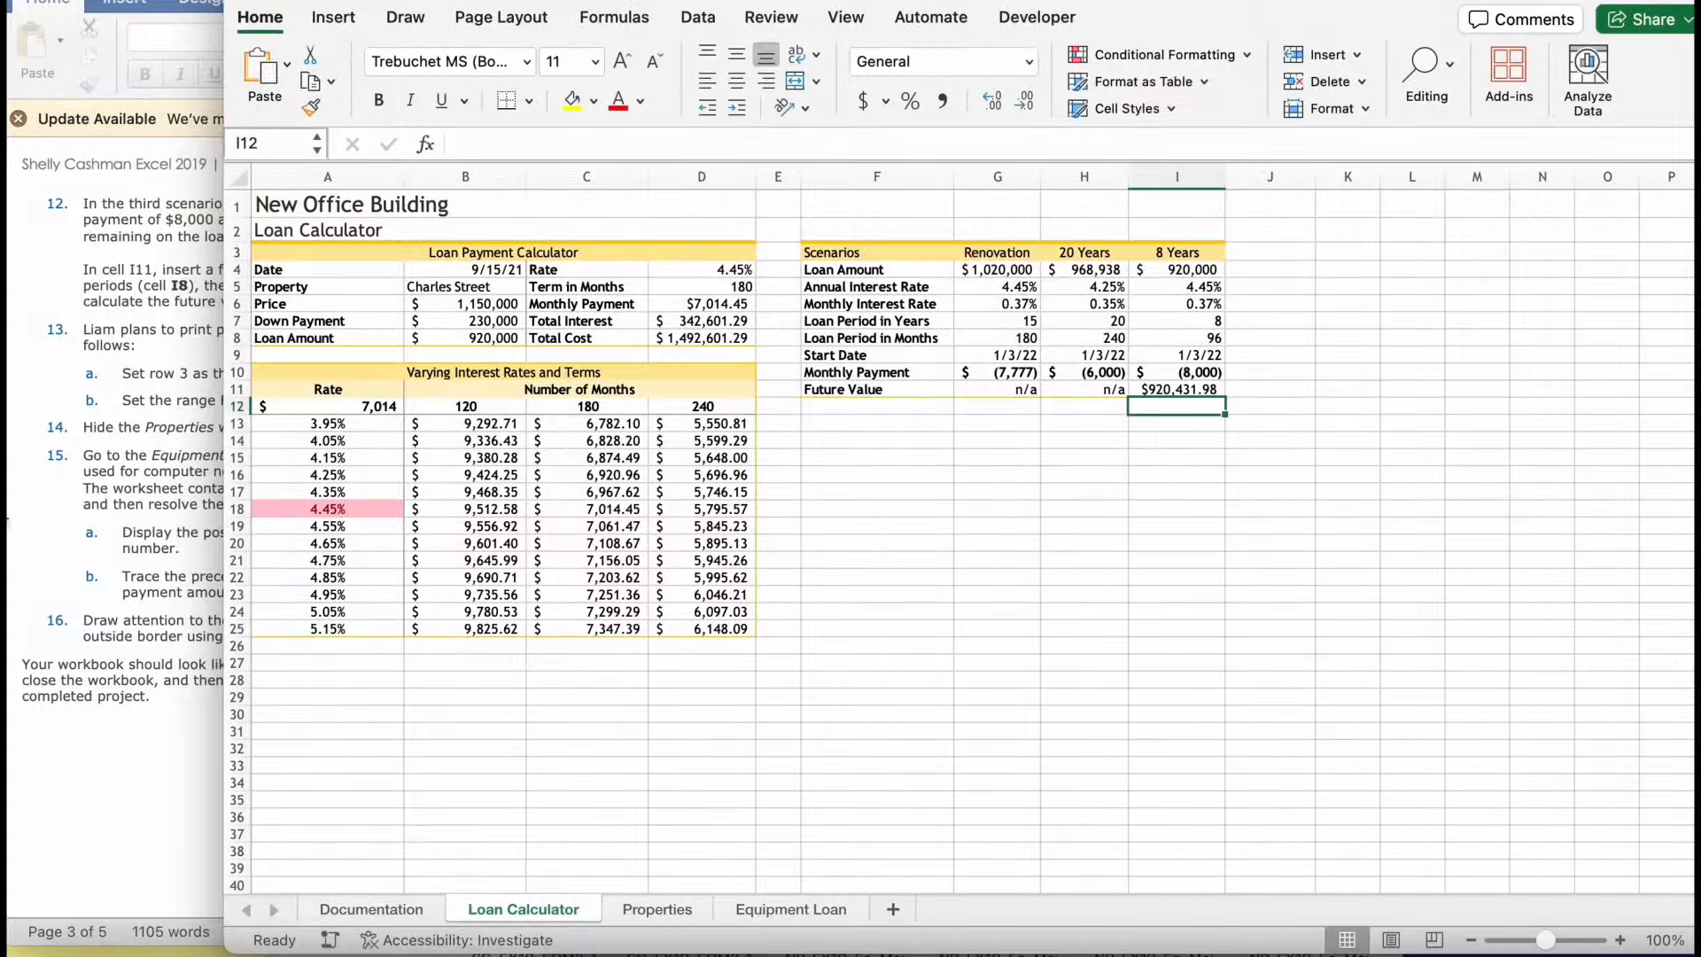
- Read the printing instructions and set row 3 as the print title row to repeat on the Loan Calculator sheet
click(62, 483)
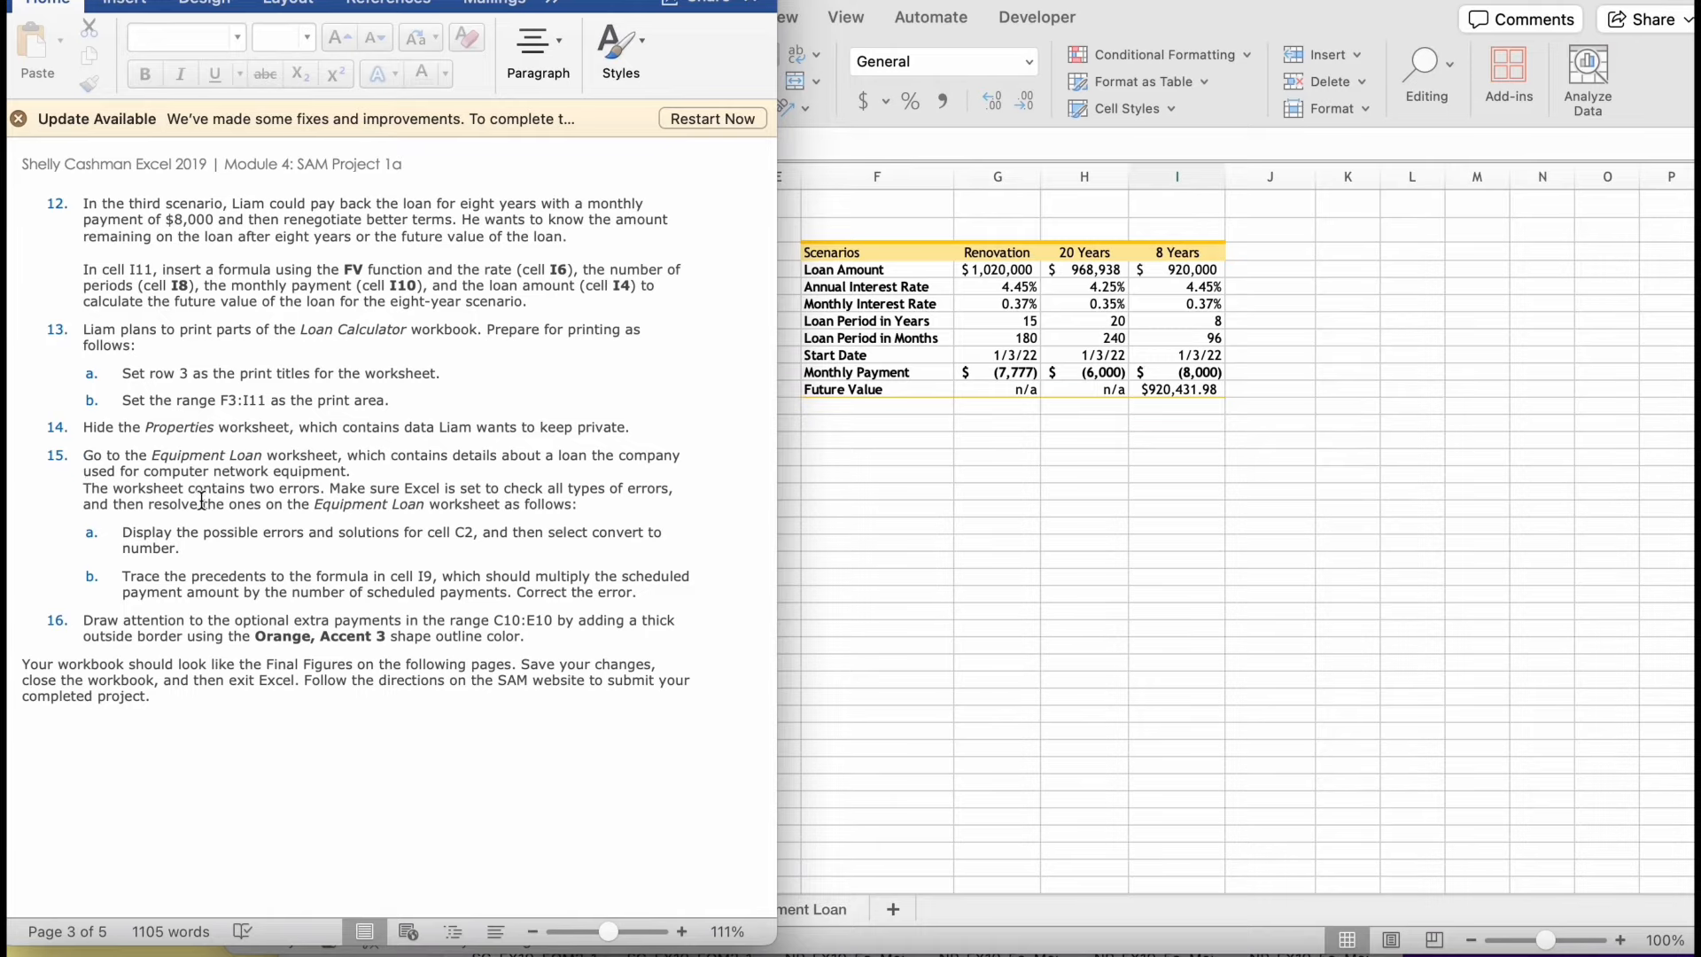
click(1087, 524)
click(237, 253)
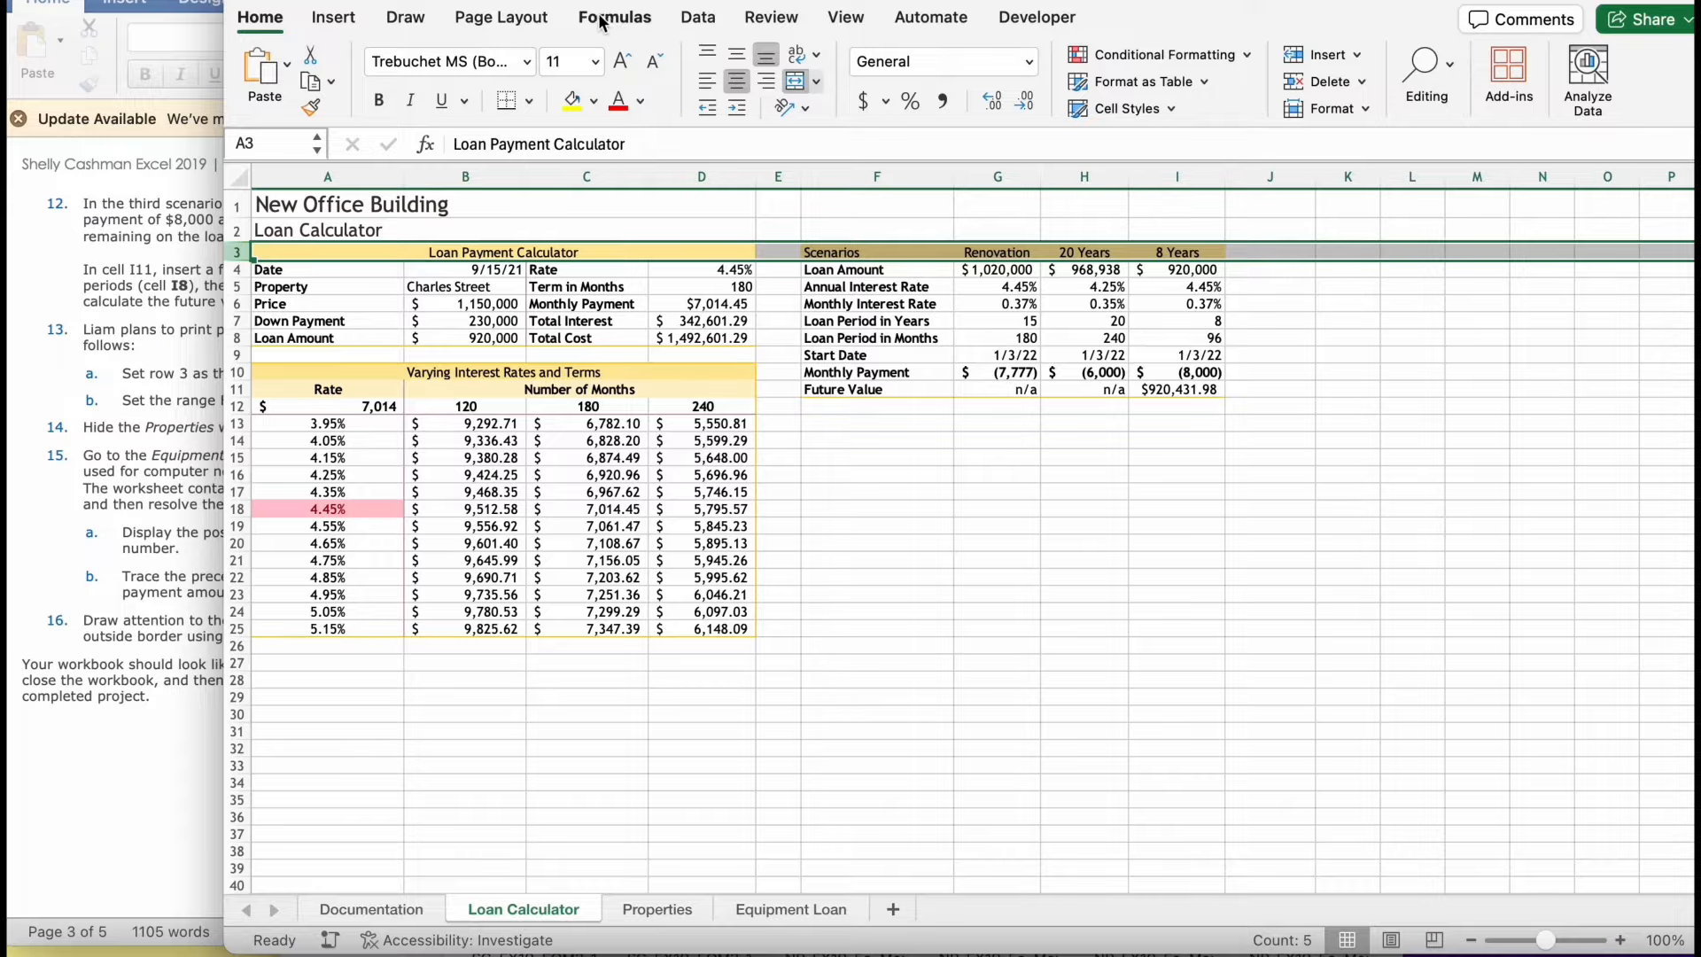
click(500, 22)
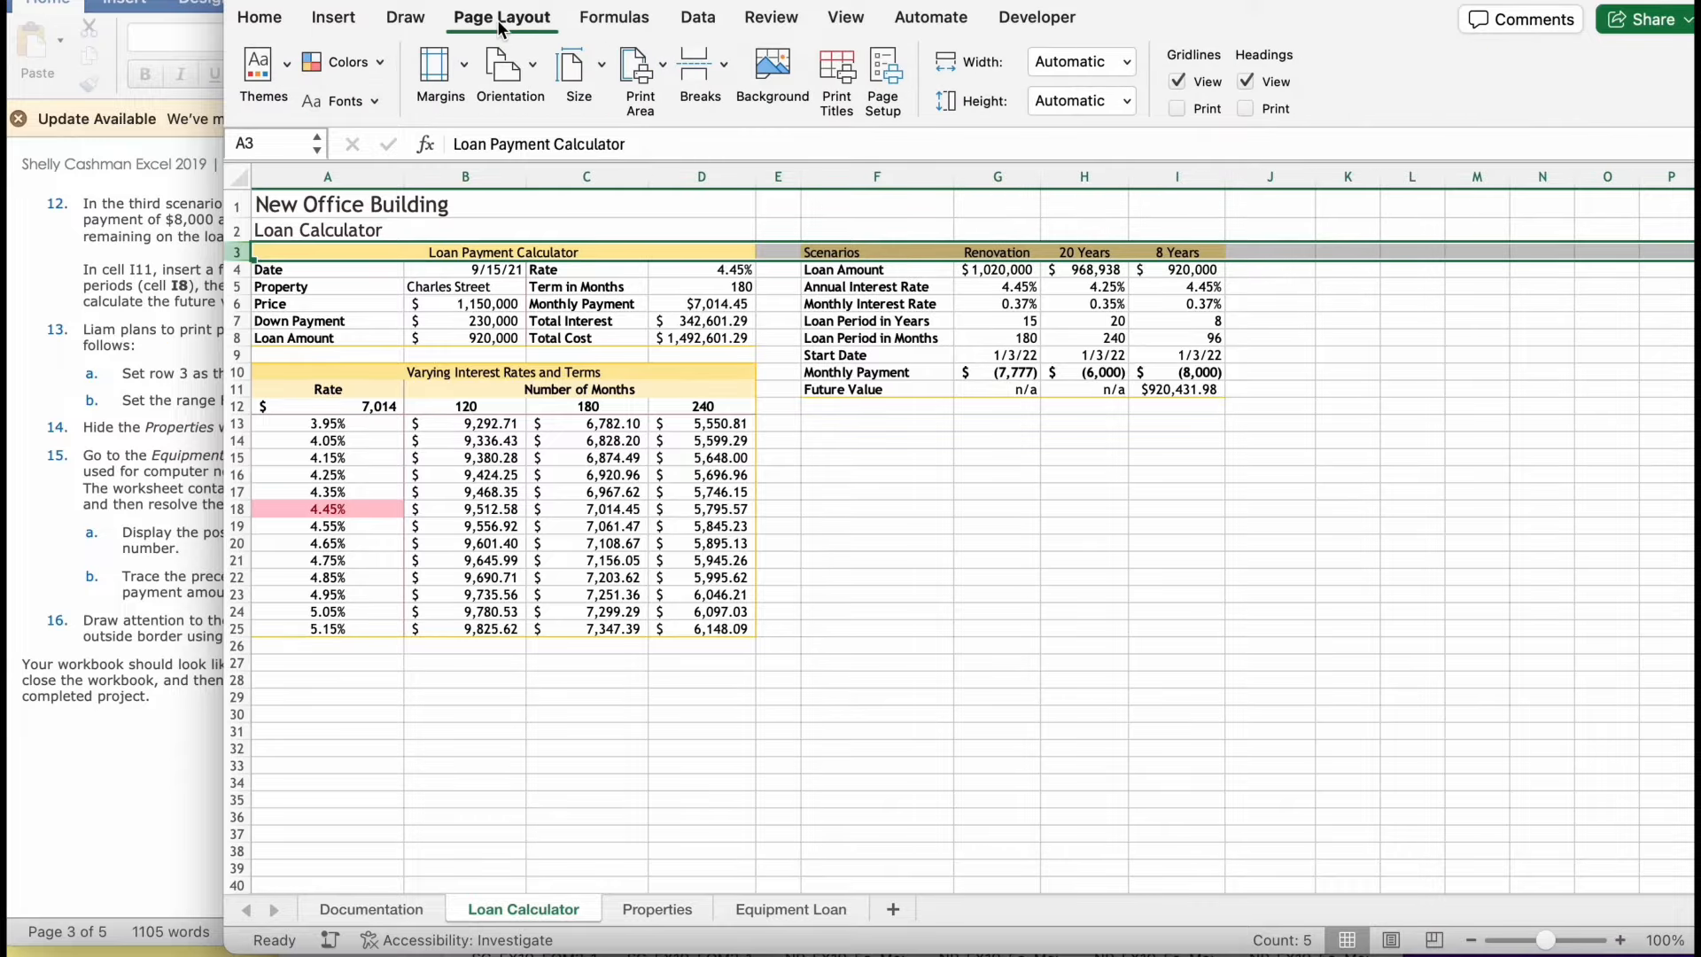
click(837, 75)
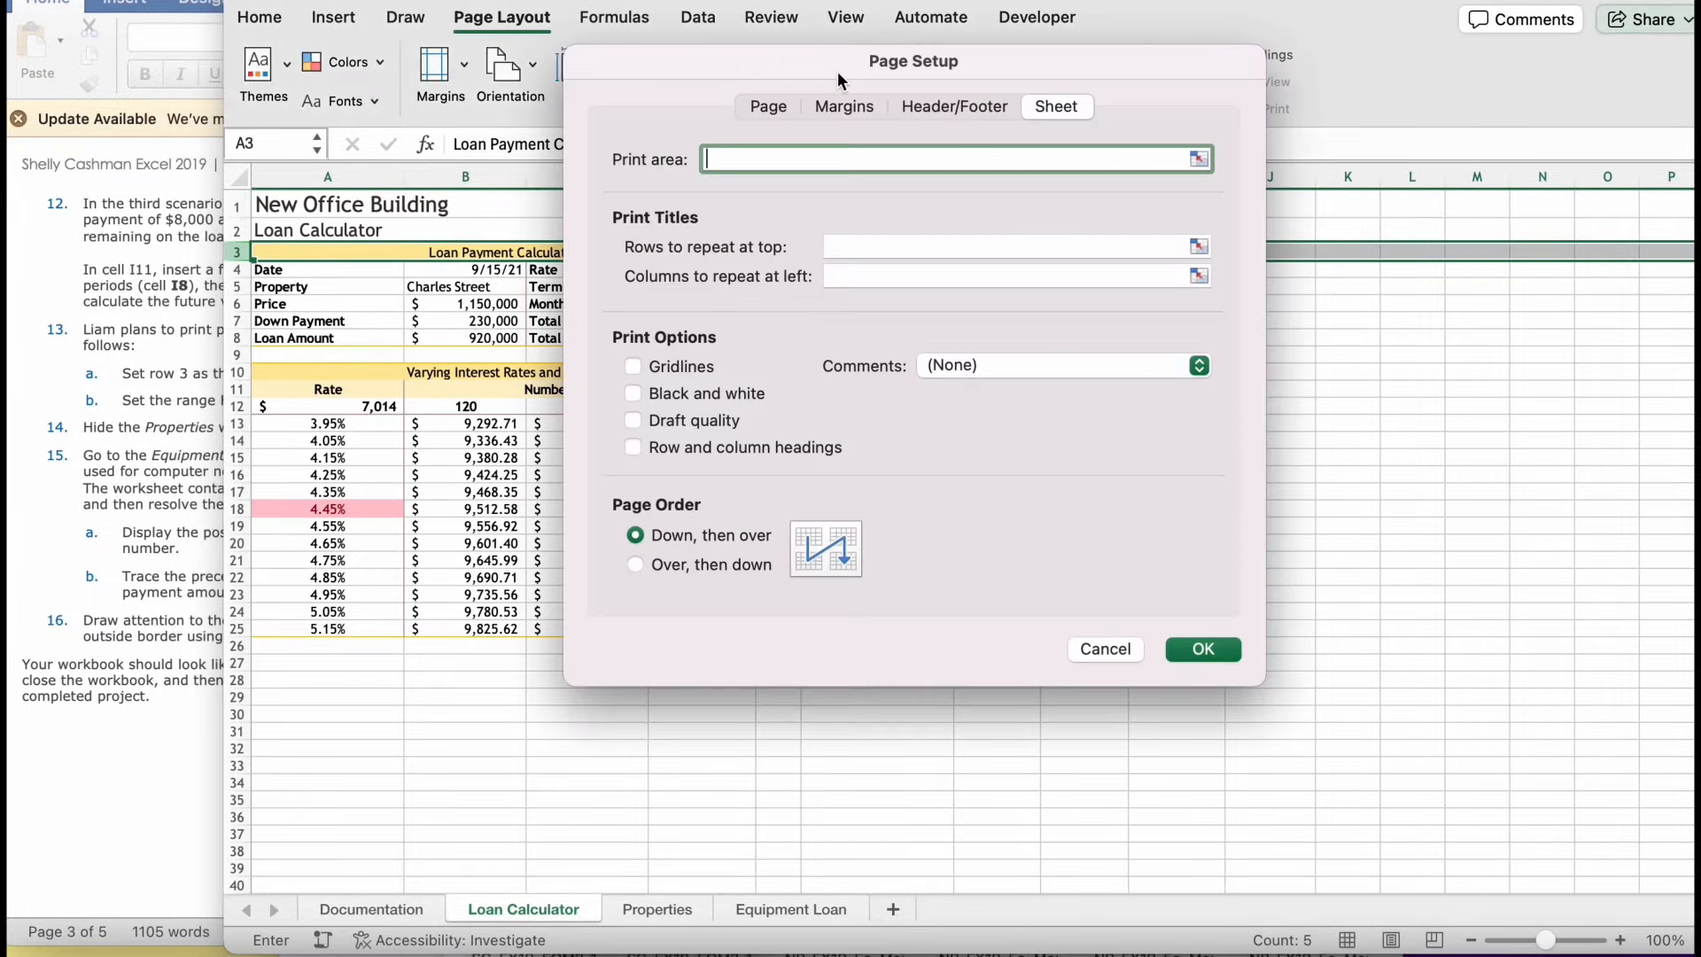
click(899, 252)
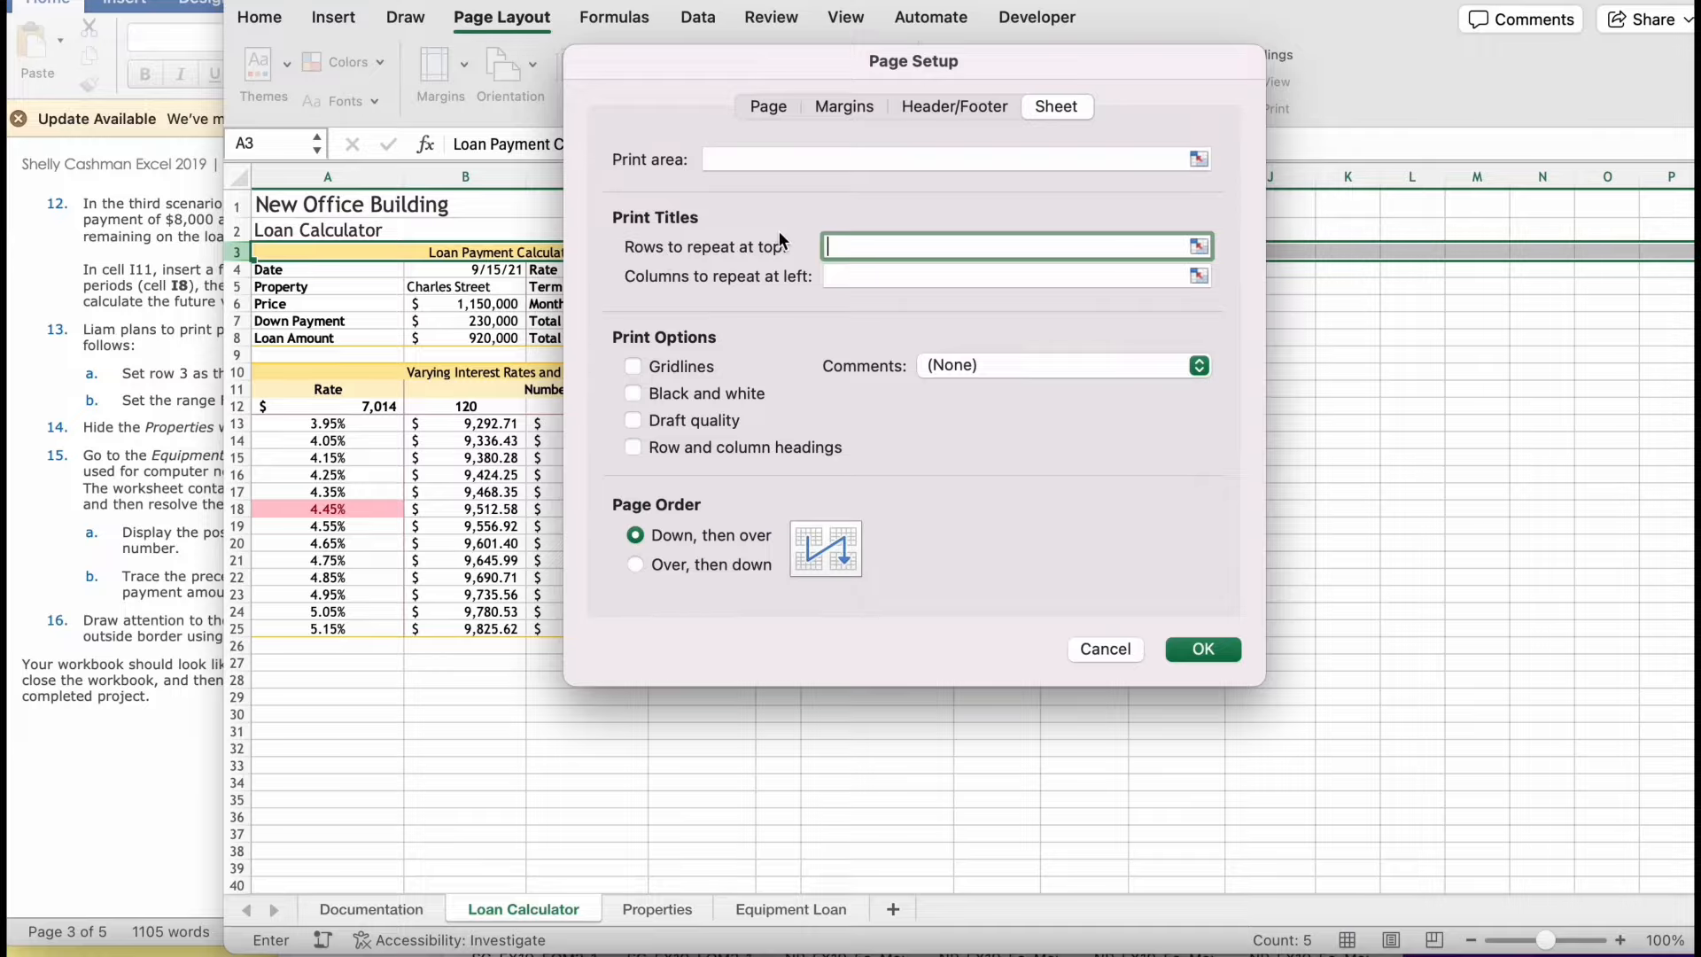
click(1197, 248)
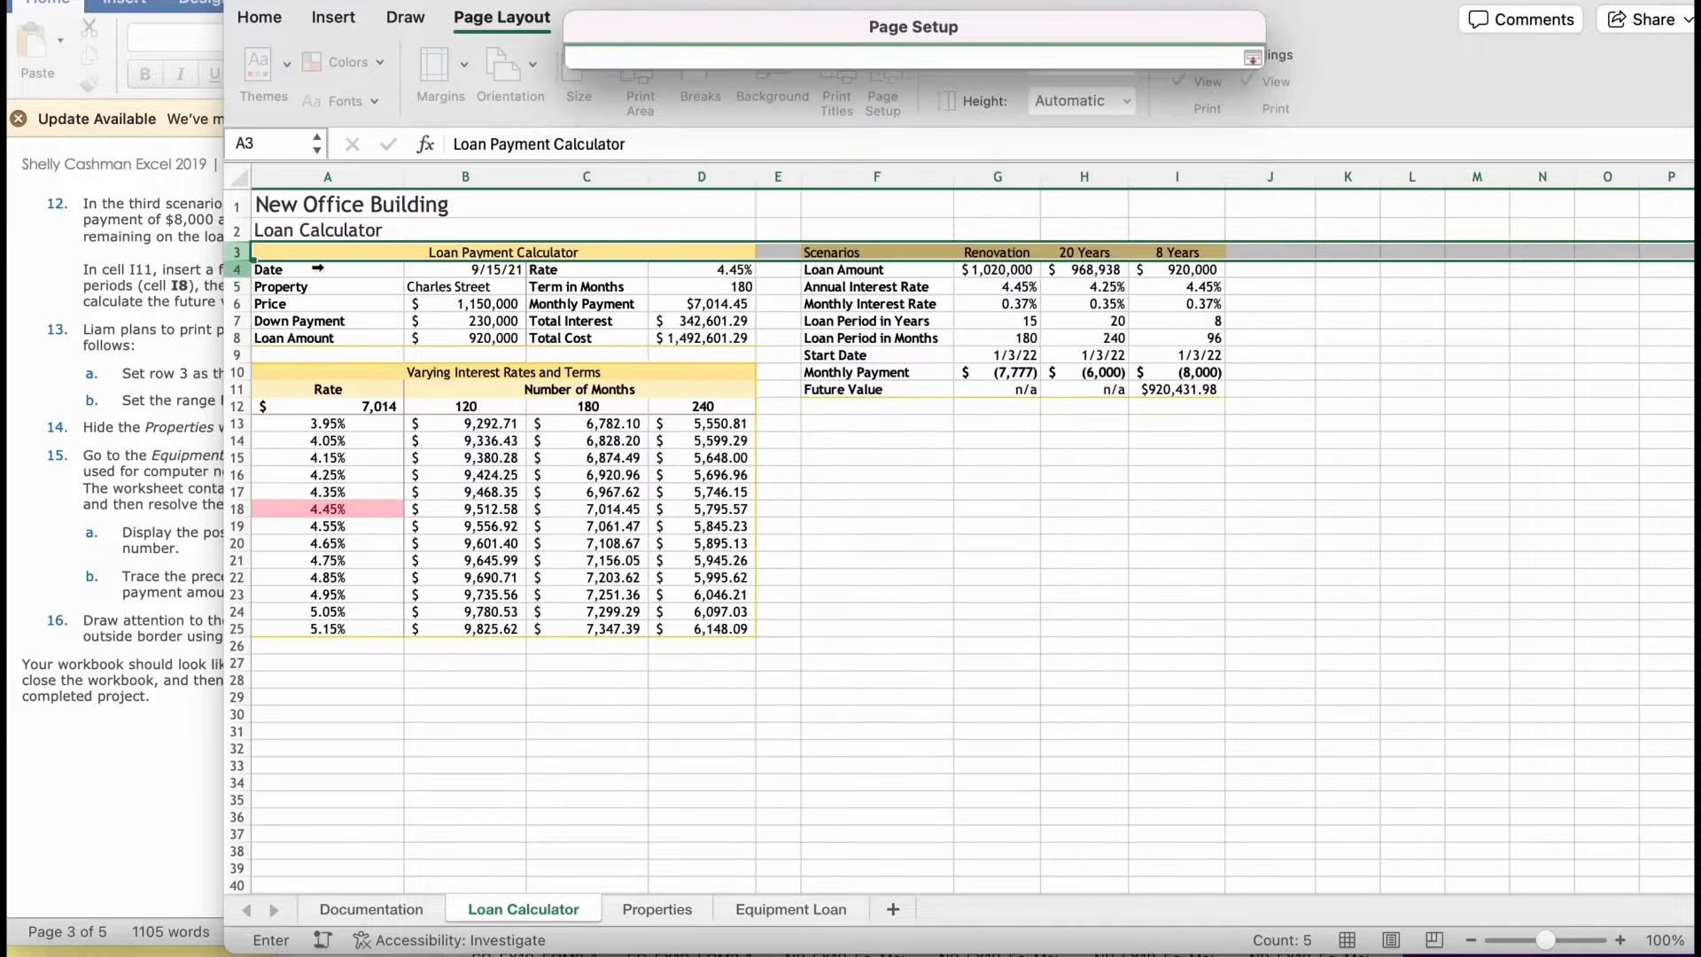
click(239, 254)
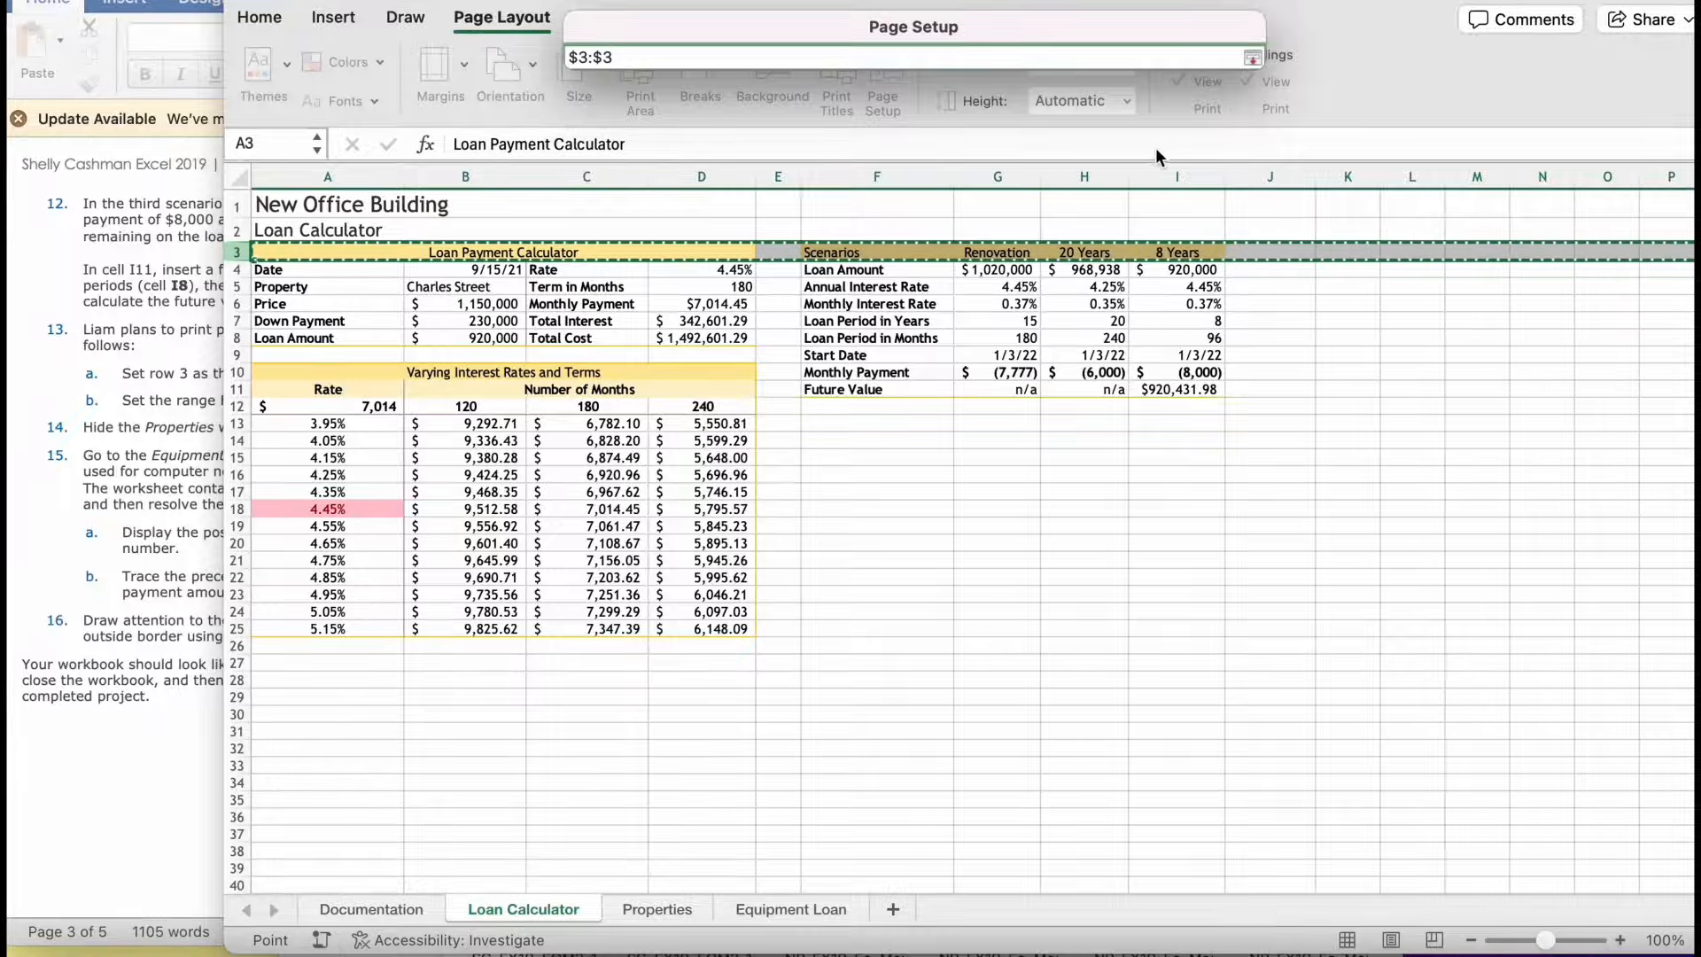
key(Return)
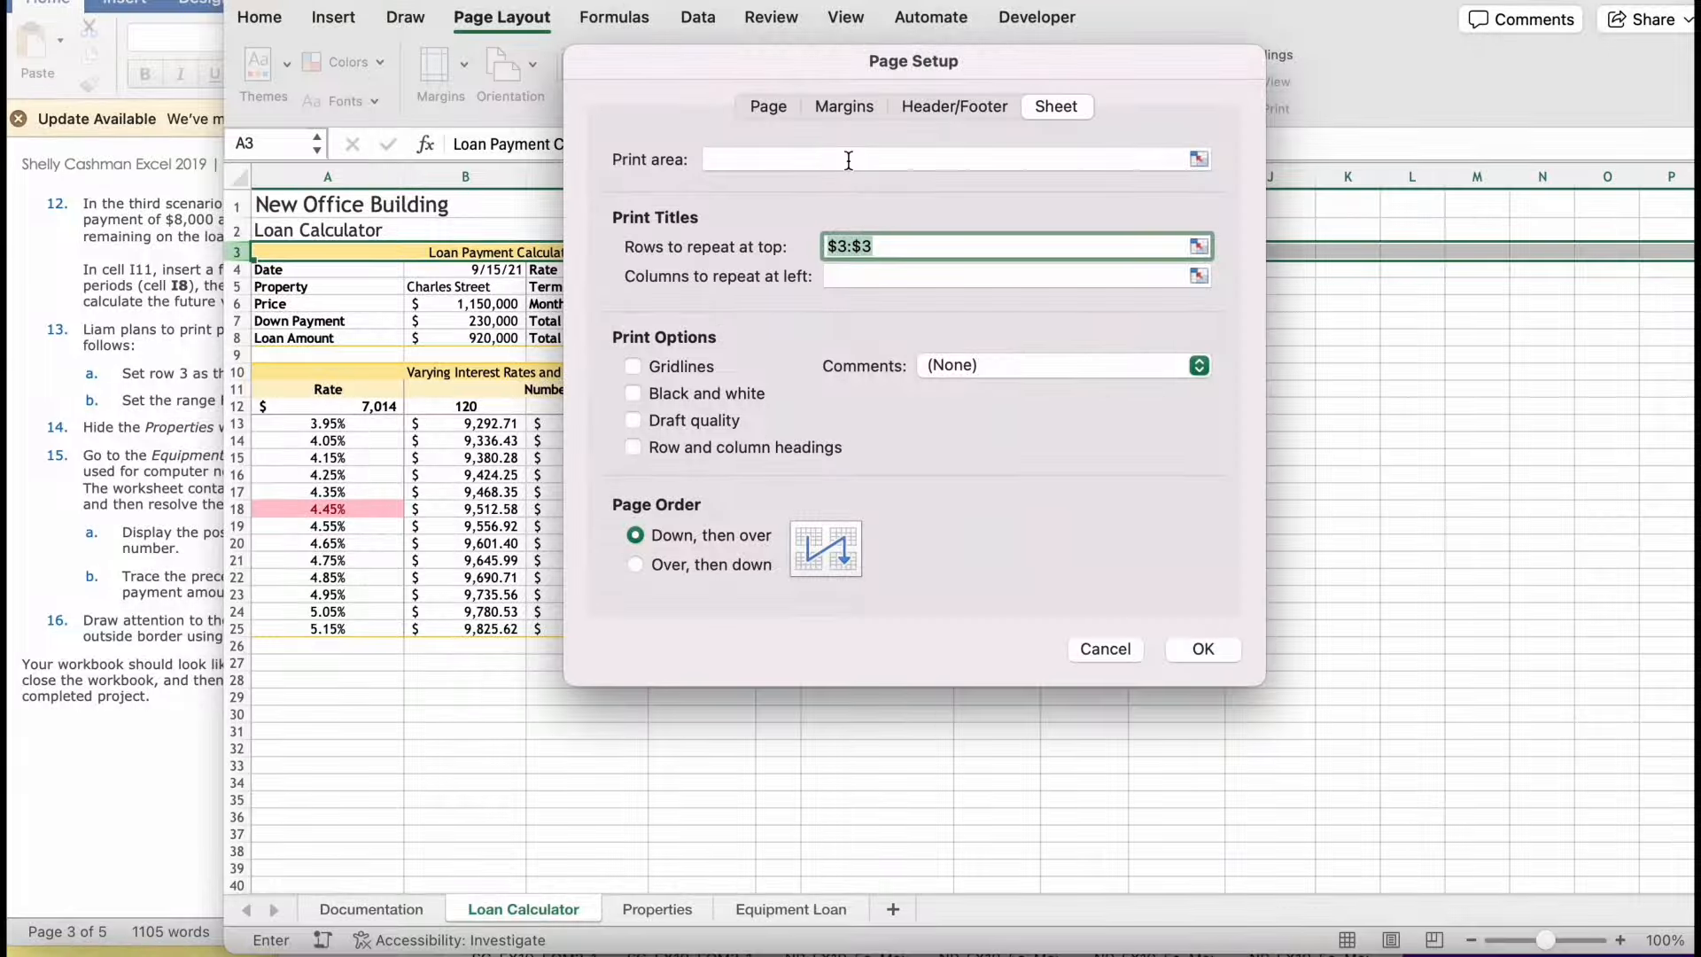
- Check the required range in the instructions, set F3:I11 as the print area and apply the page setup
click(157, 710)
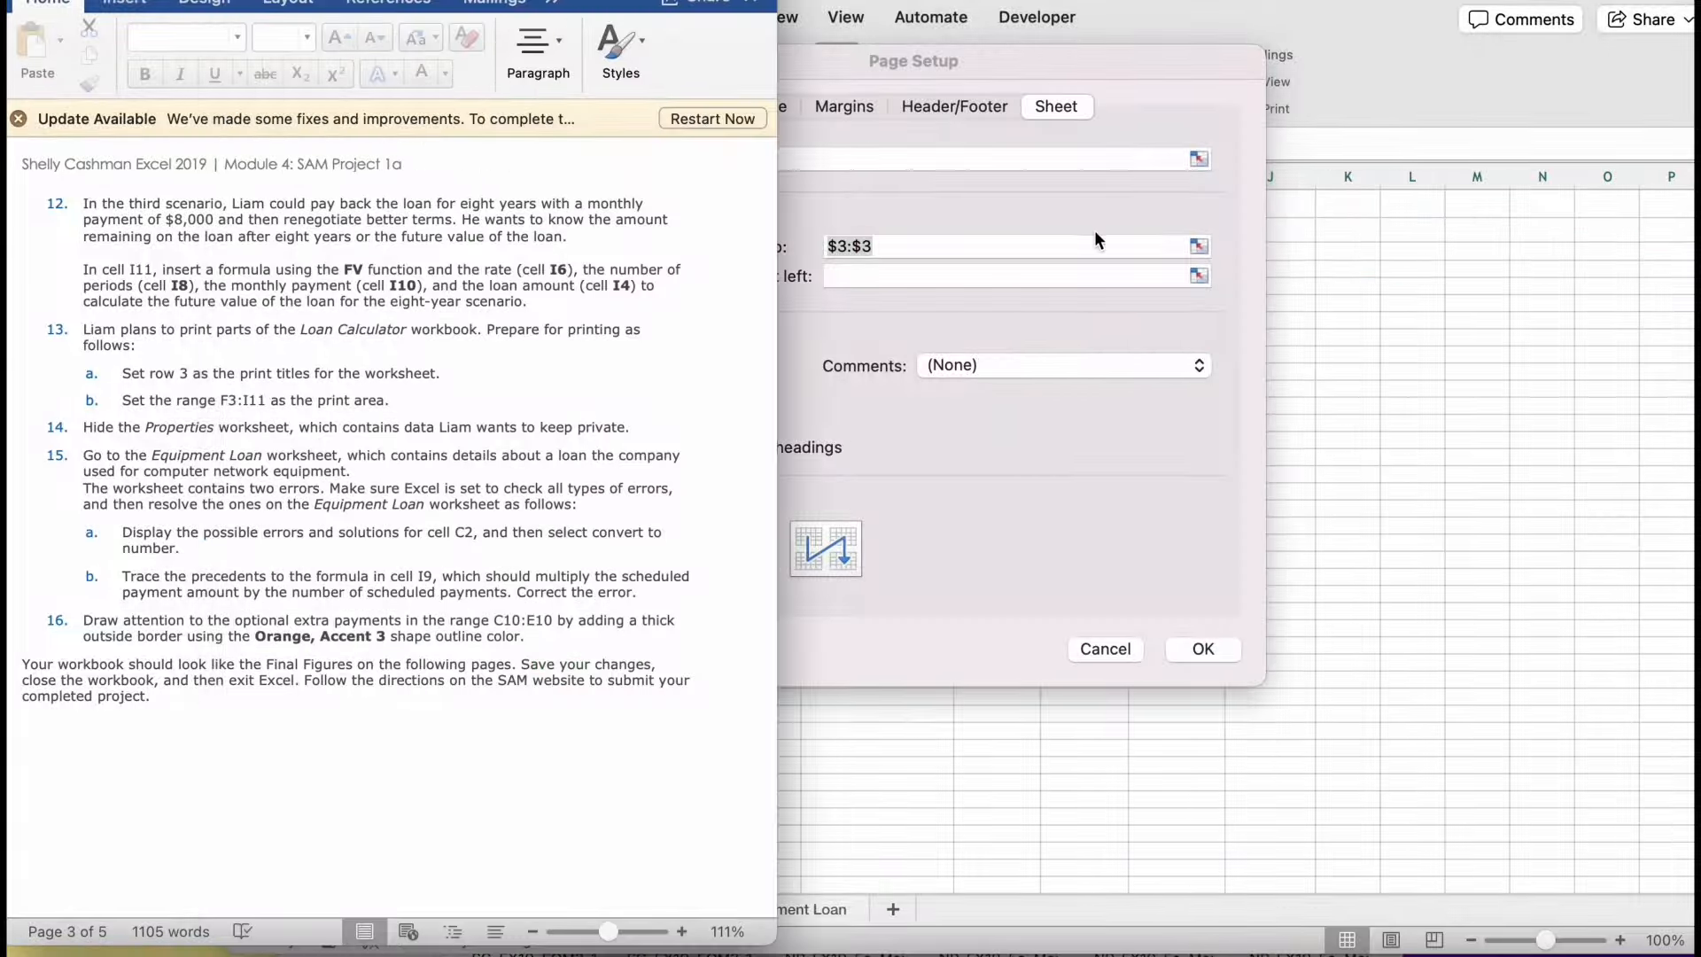
click(1106, 160)
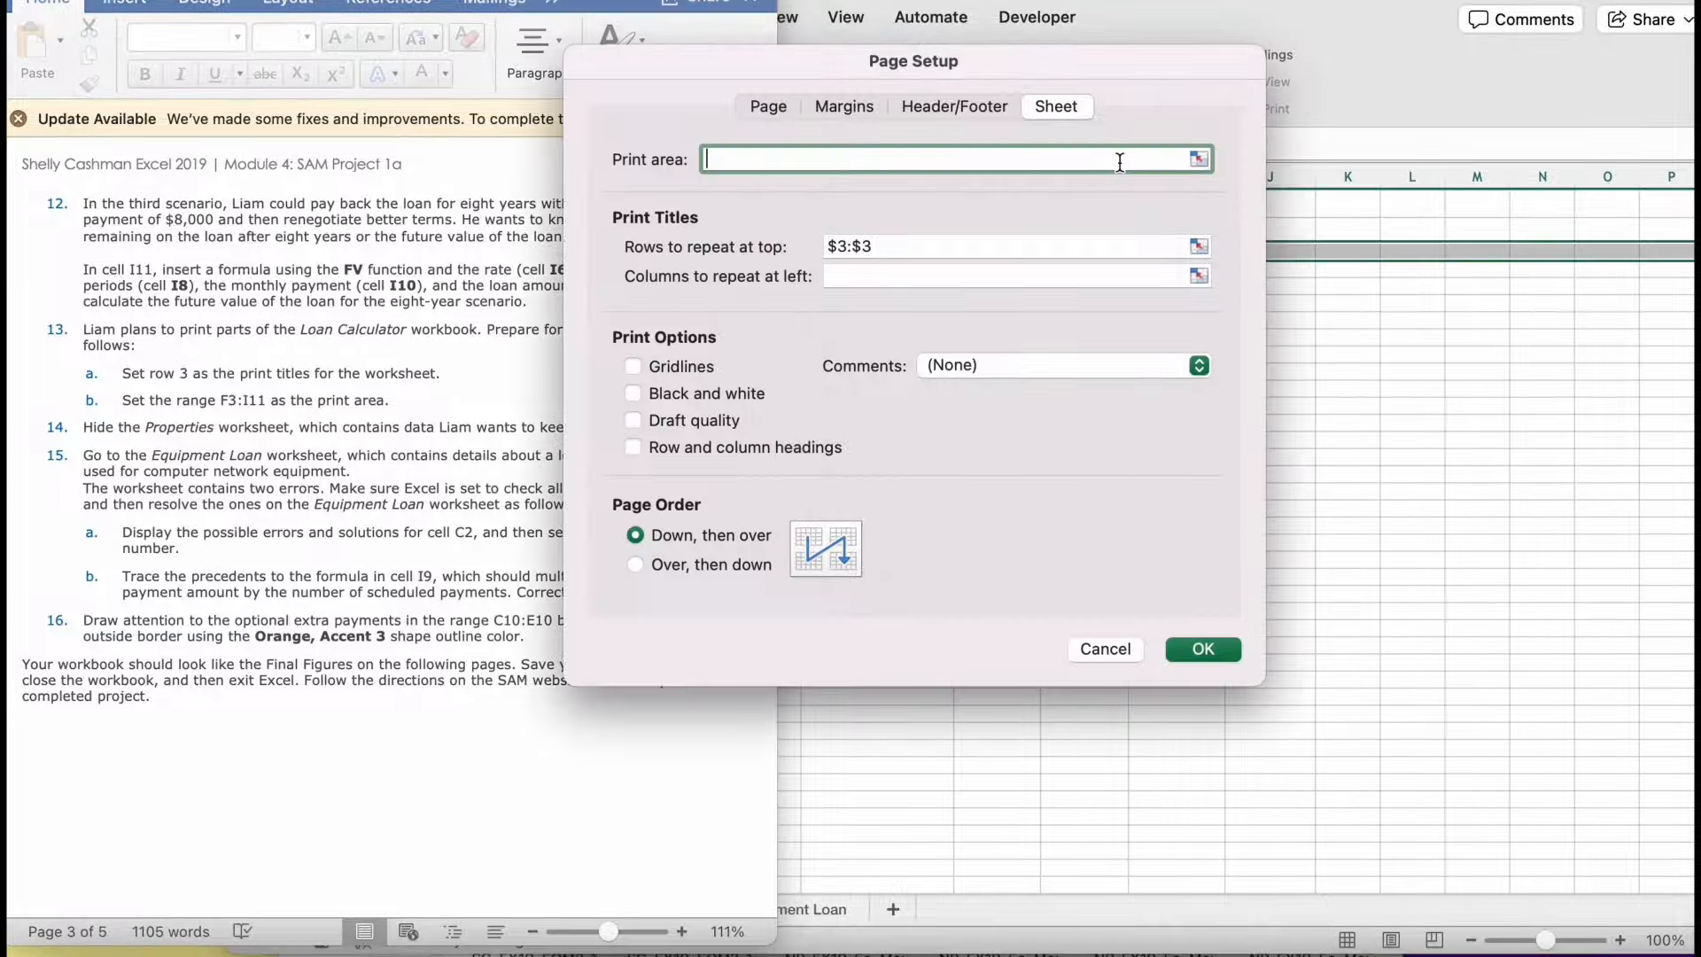
click(1198, 156)
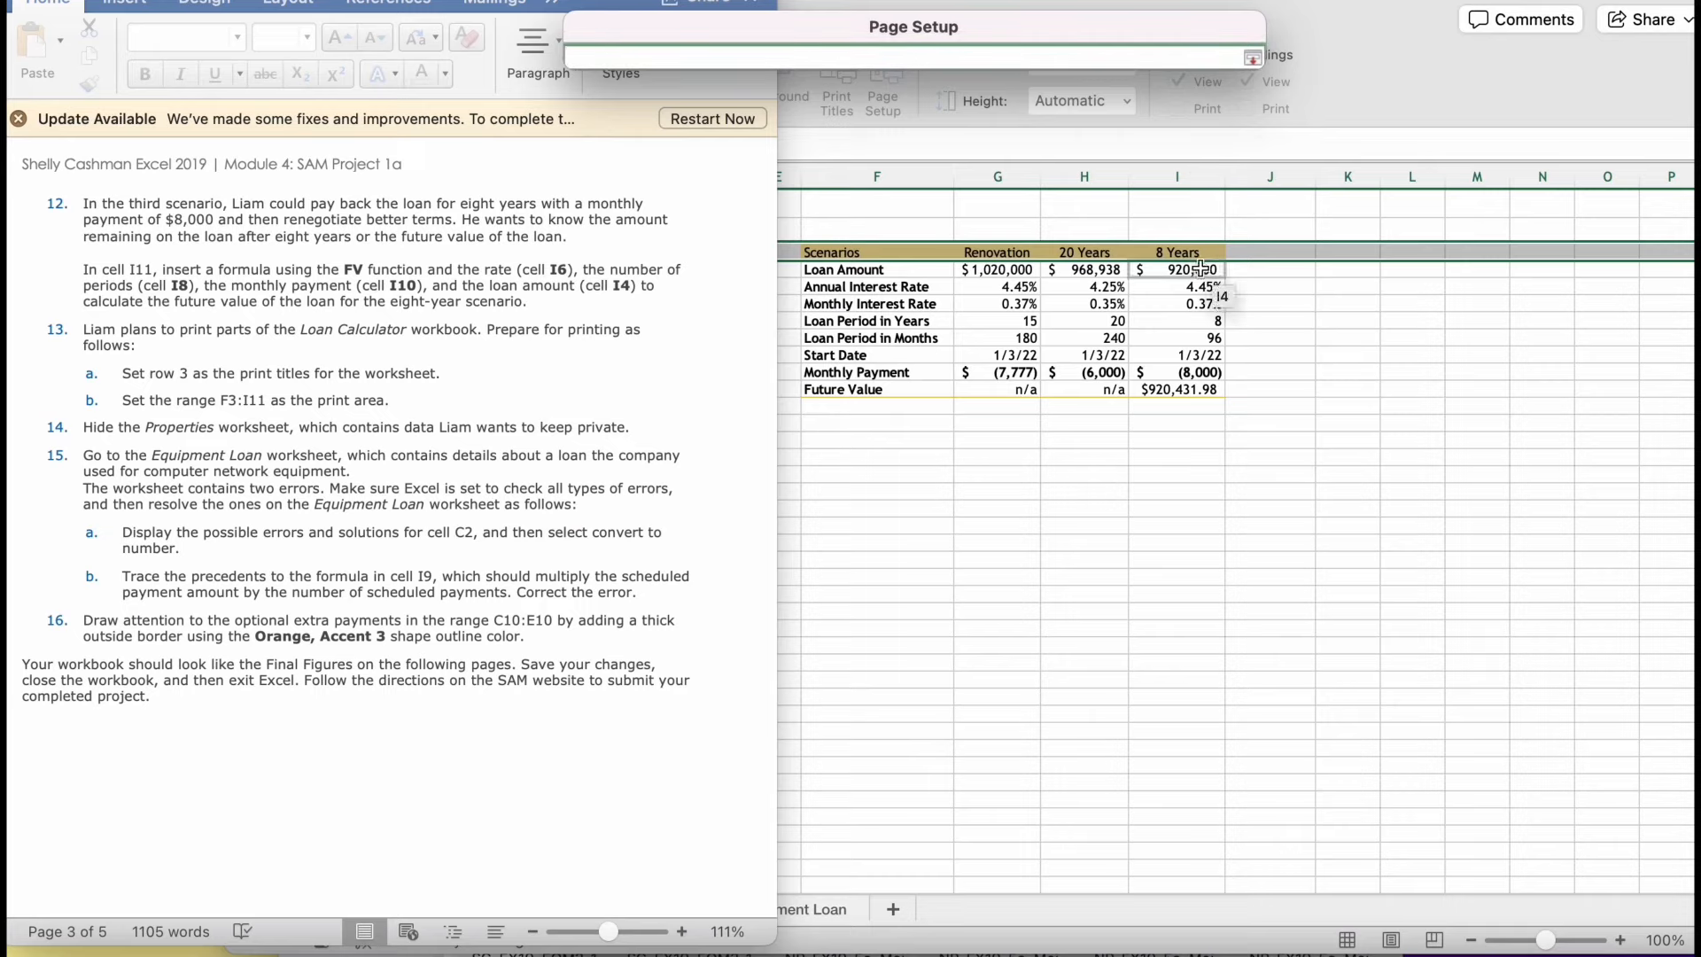
drag(832, 254, 1196, 391)
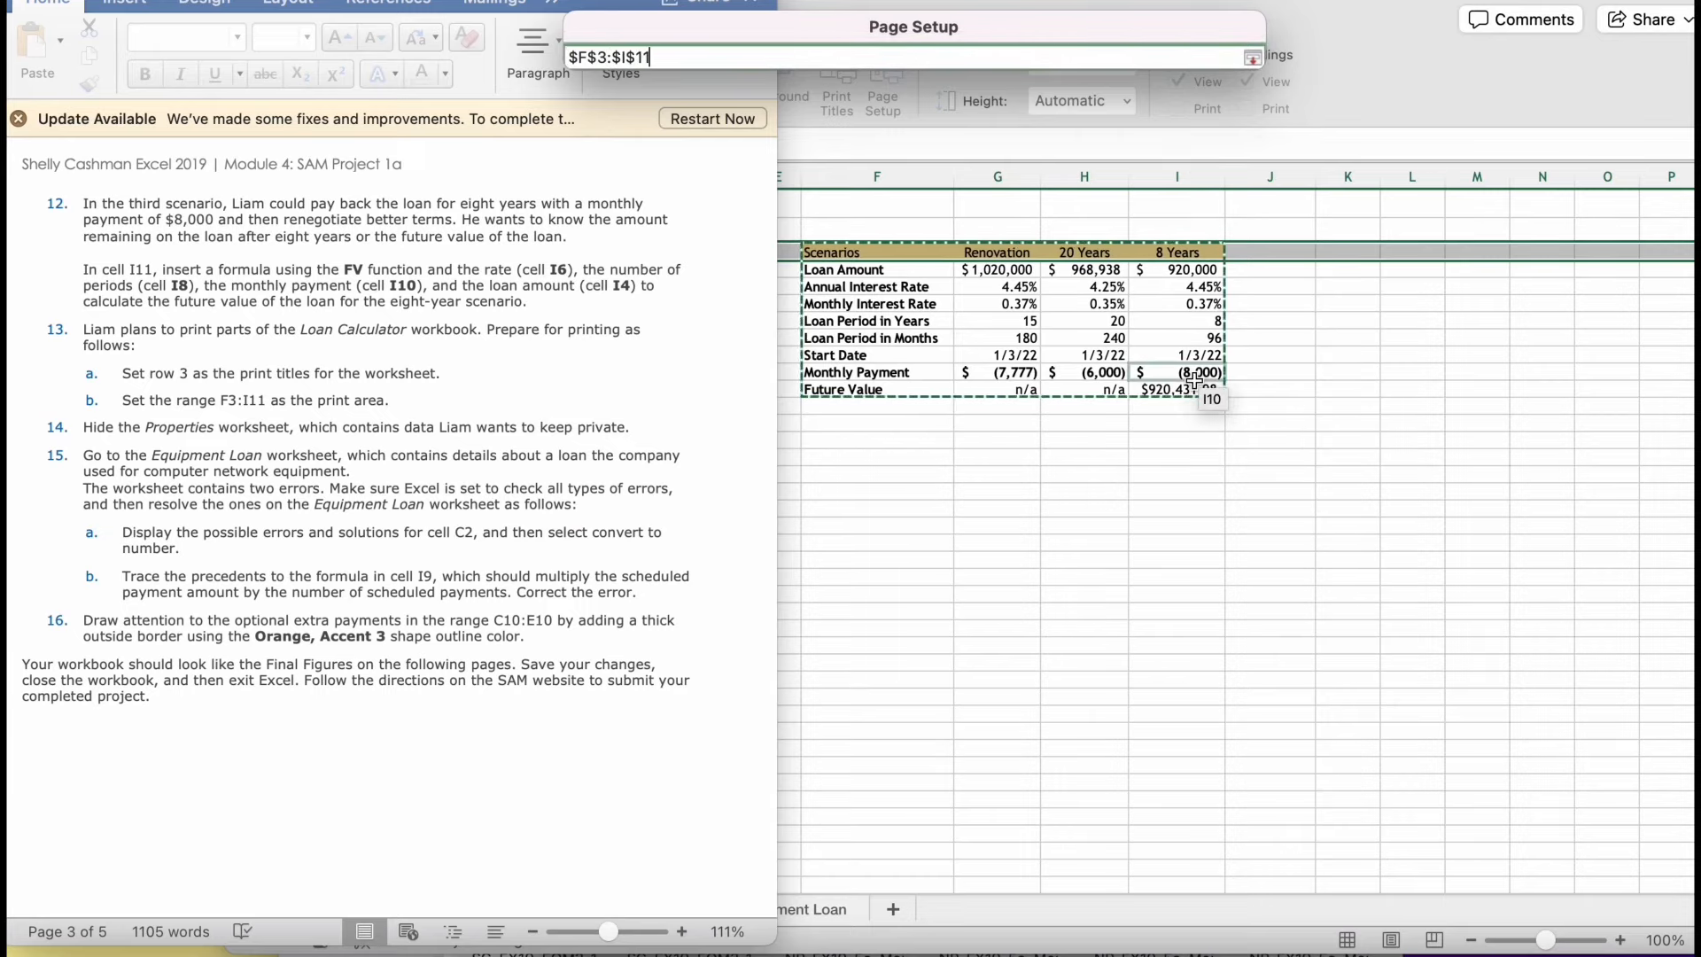
key(Return)
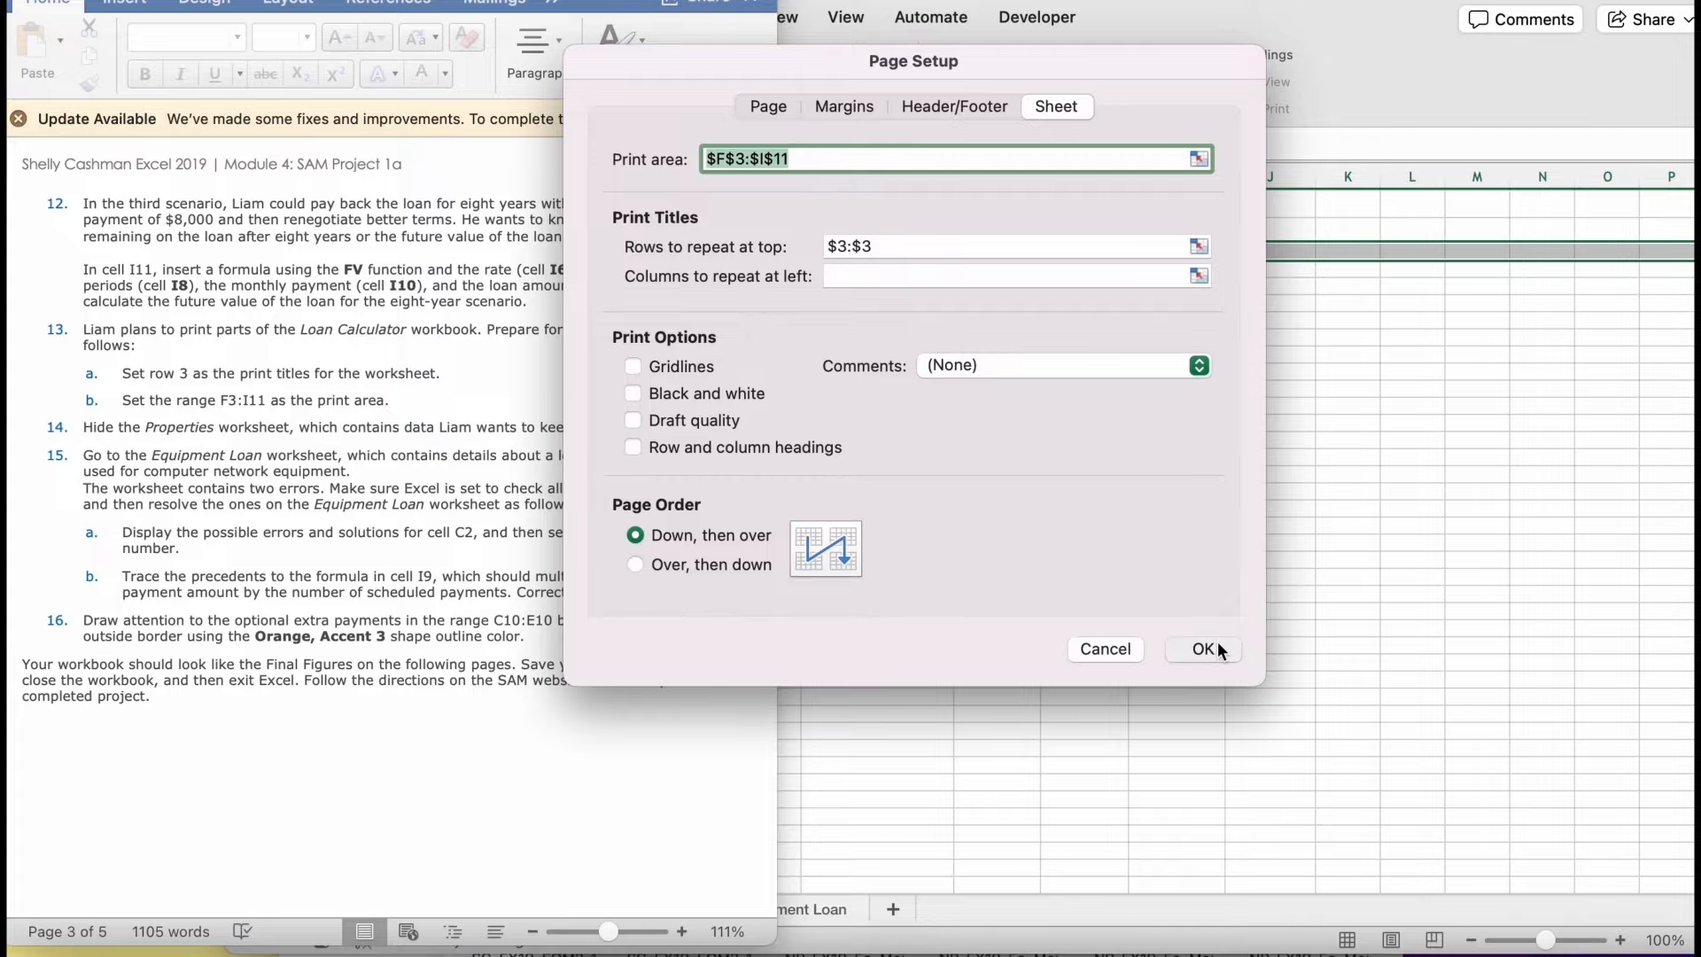
click(1217, 646)
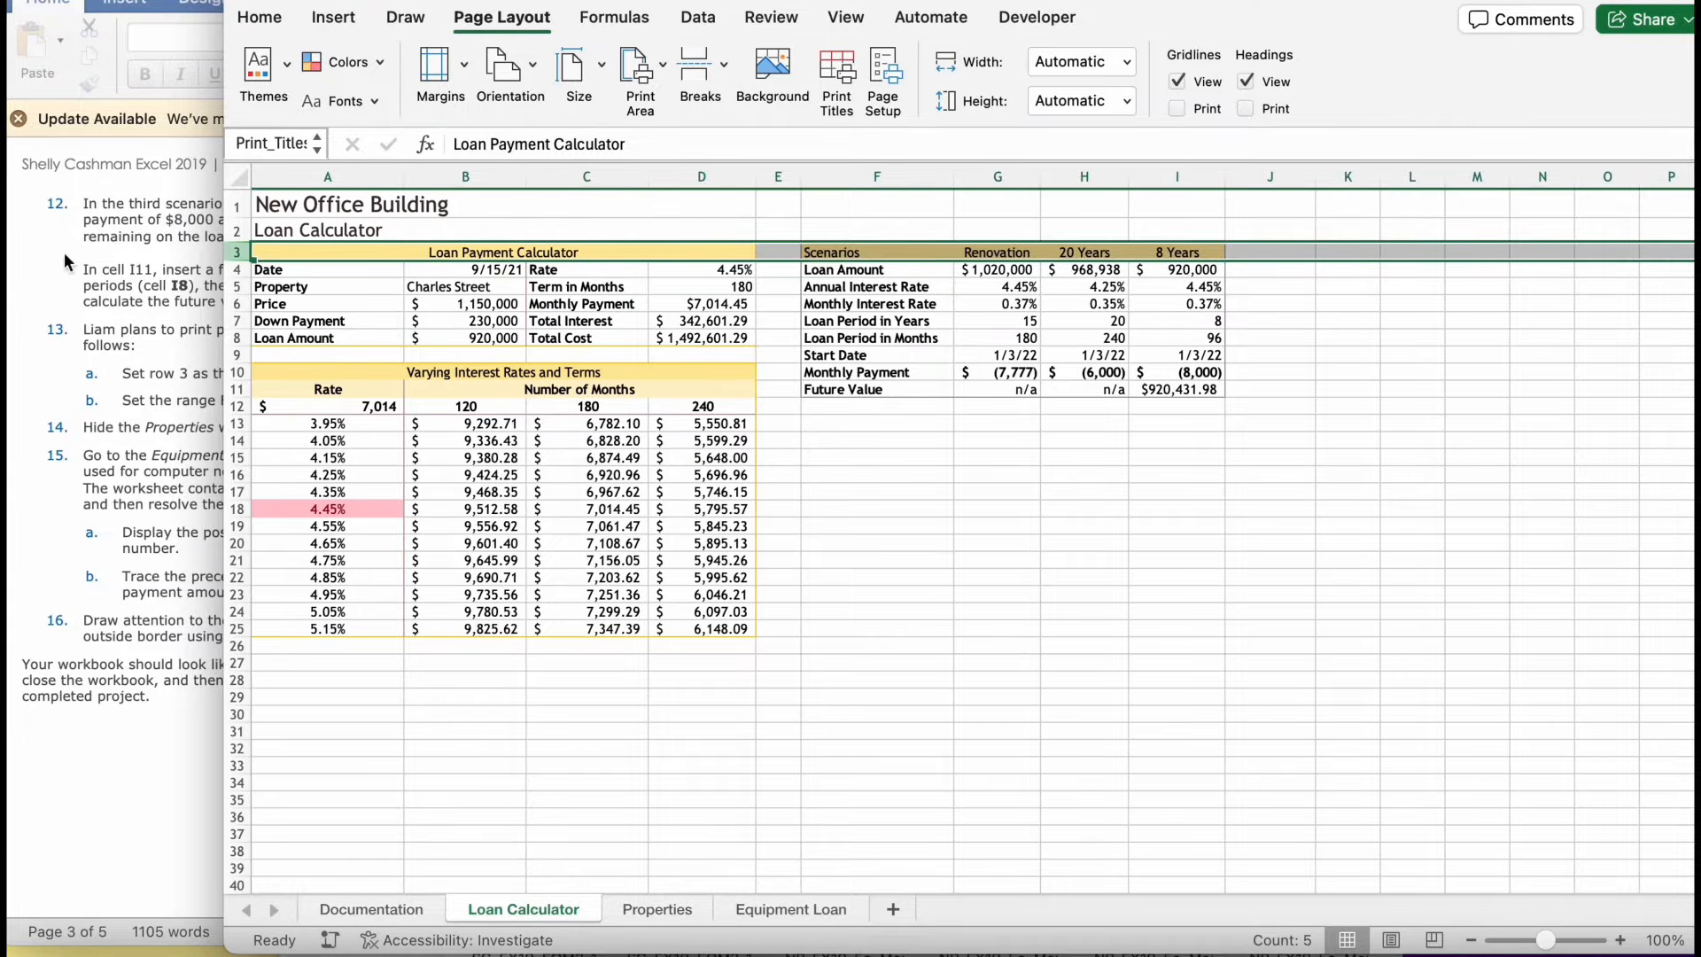
- Read the next instruction and hide the Properties worksheet
click(93, 591)
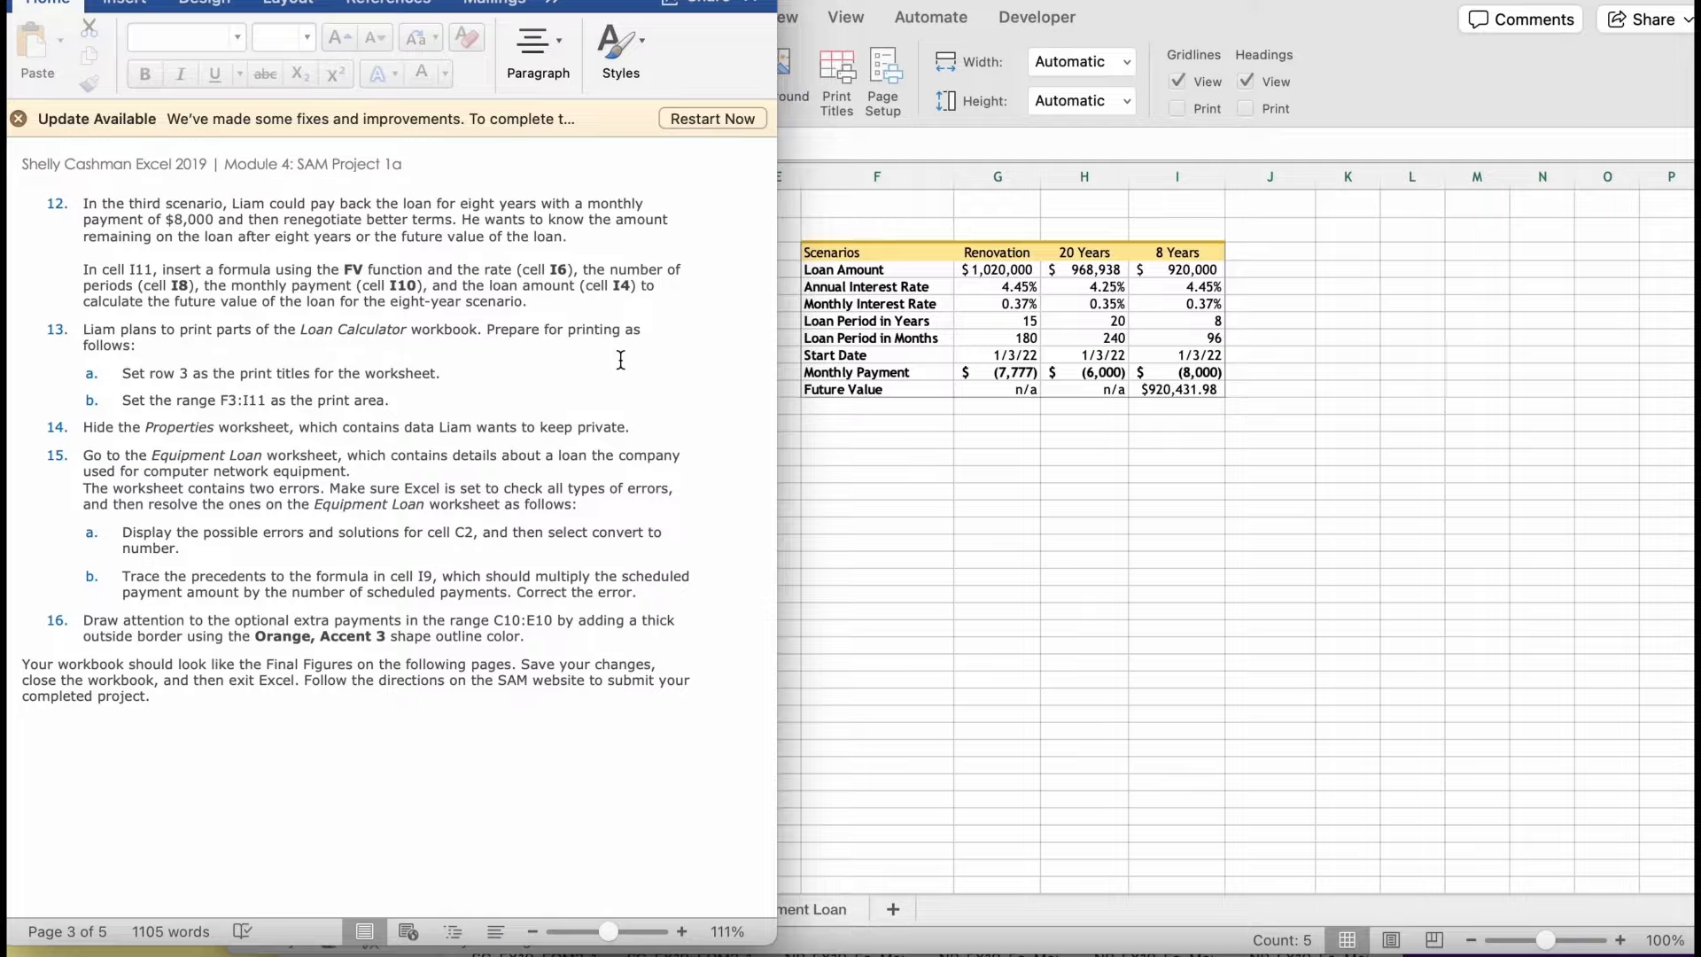
click(1010, 661)
click(783, 797)
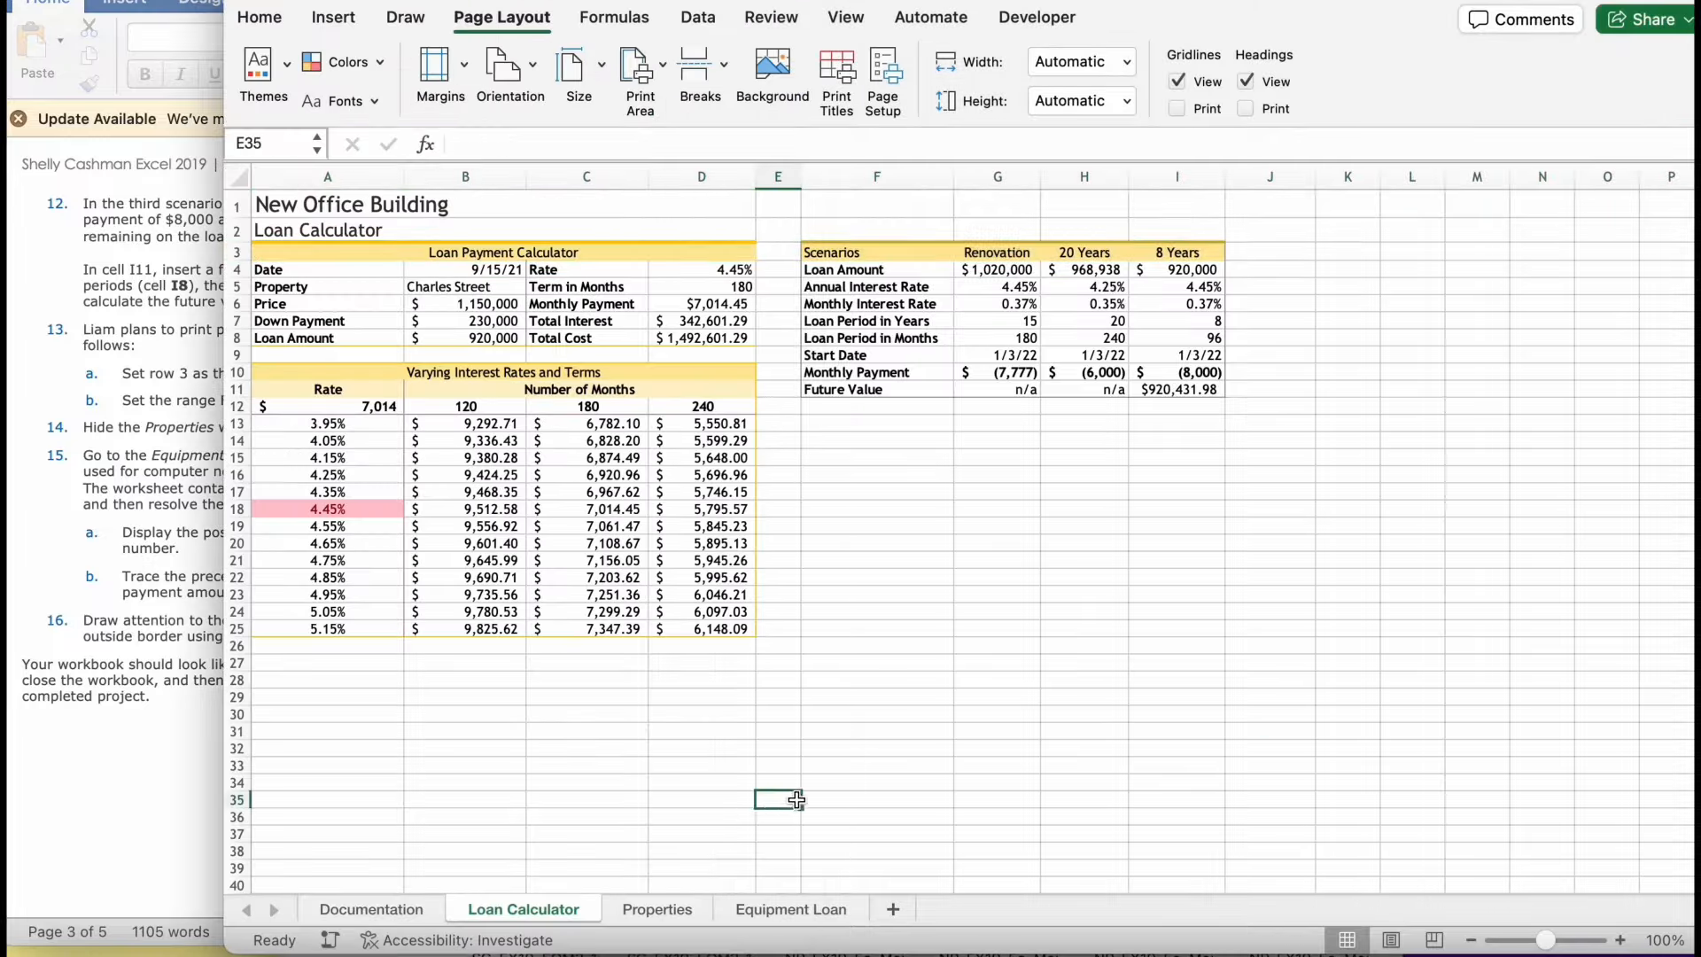
right_click(689, 905)
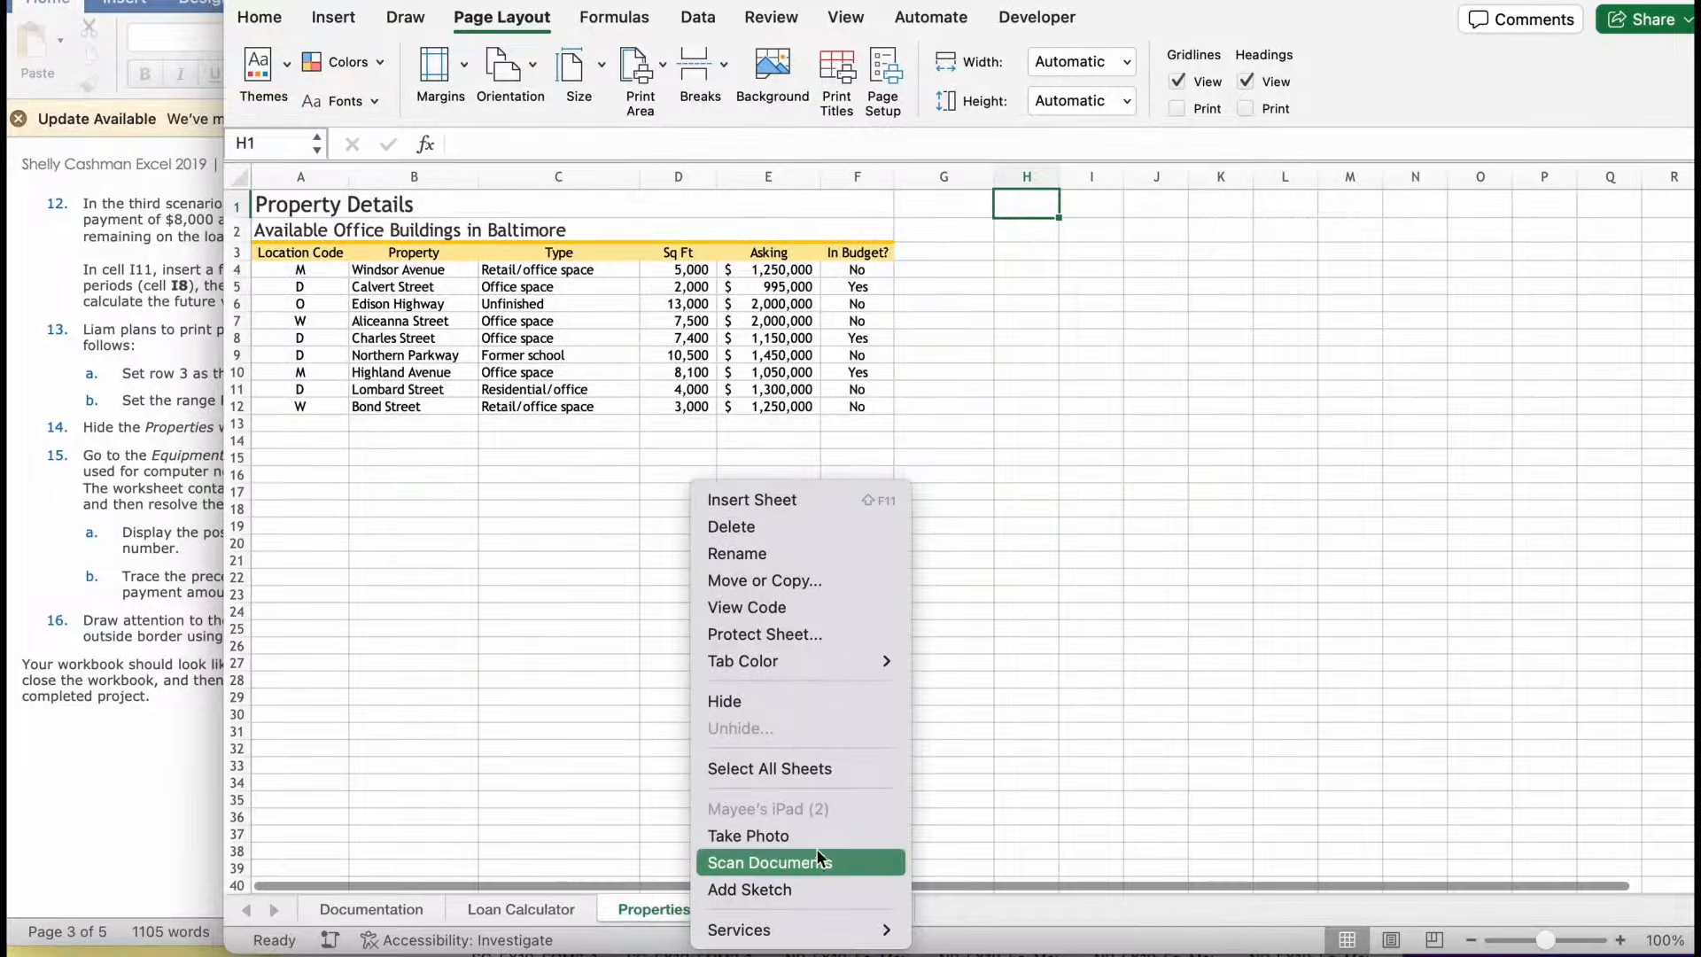
click(837, 702)
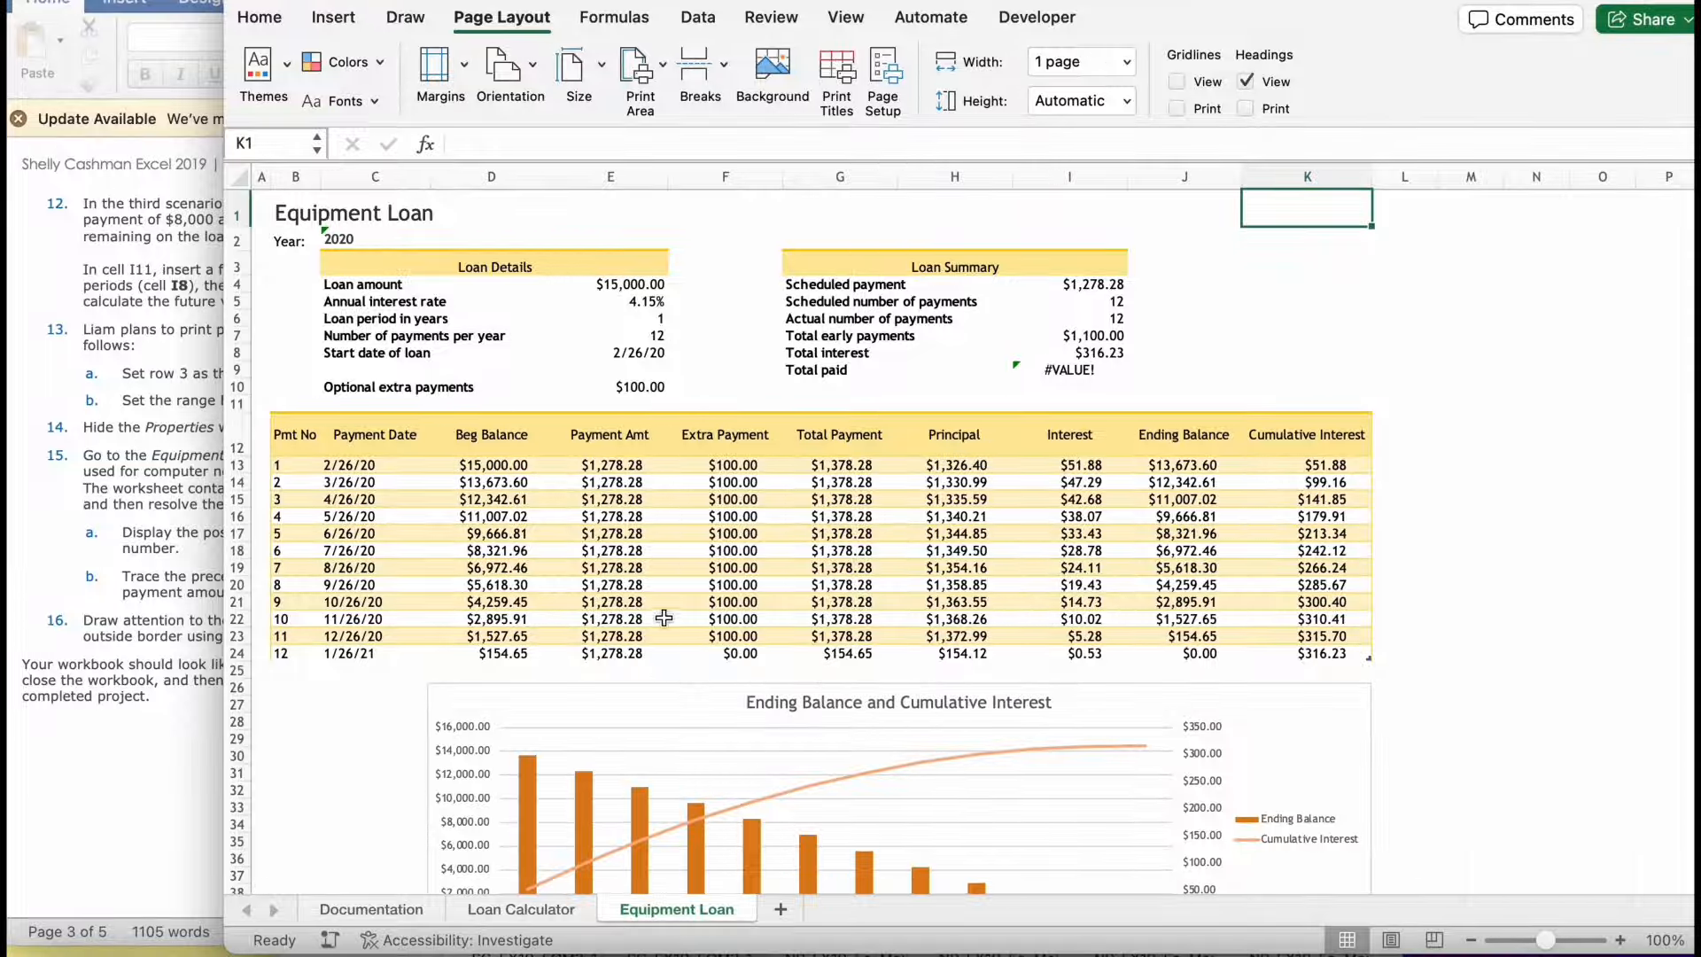
- Check the error-correction instructions and convert the year in cell C2 of Equipment Loan from text to a number
click(89, 655)
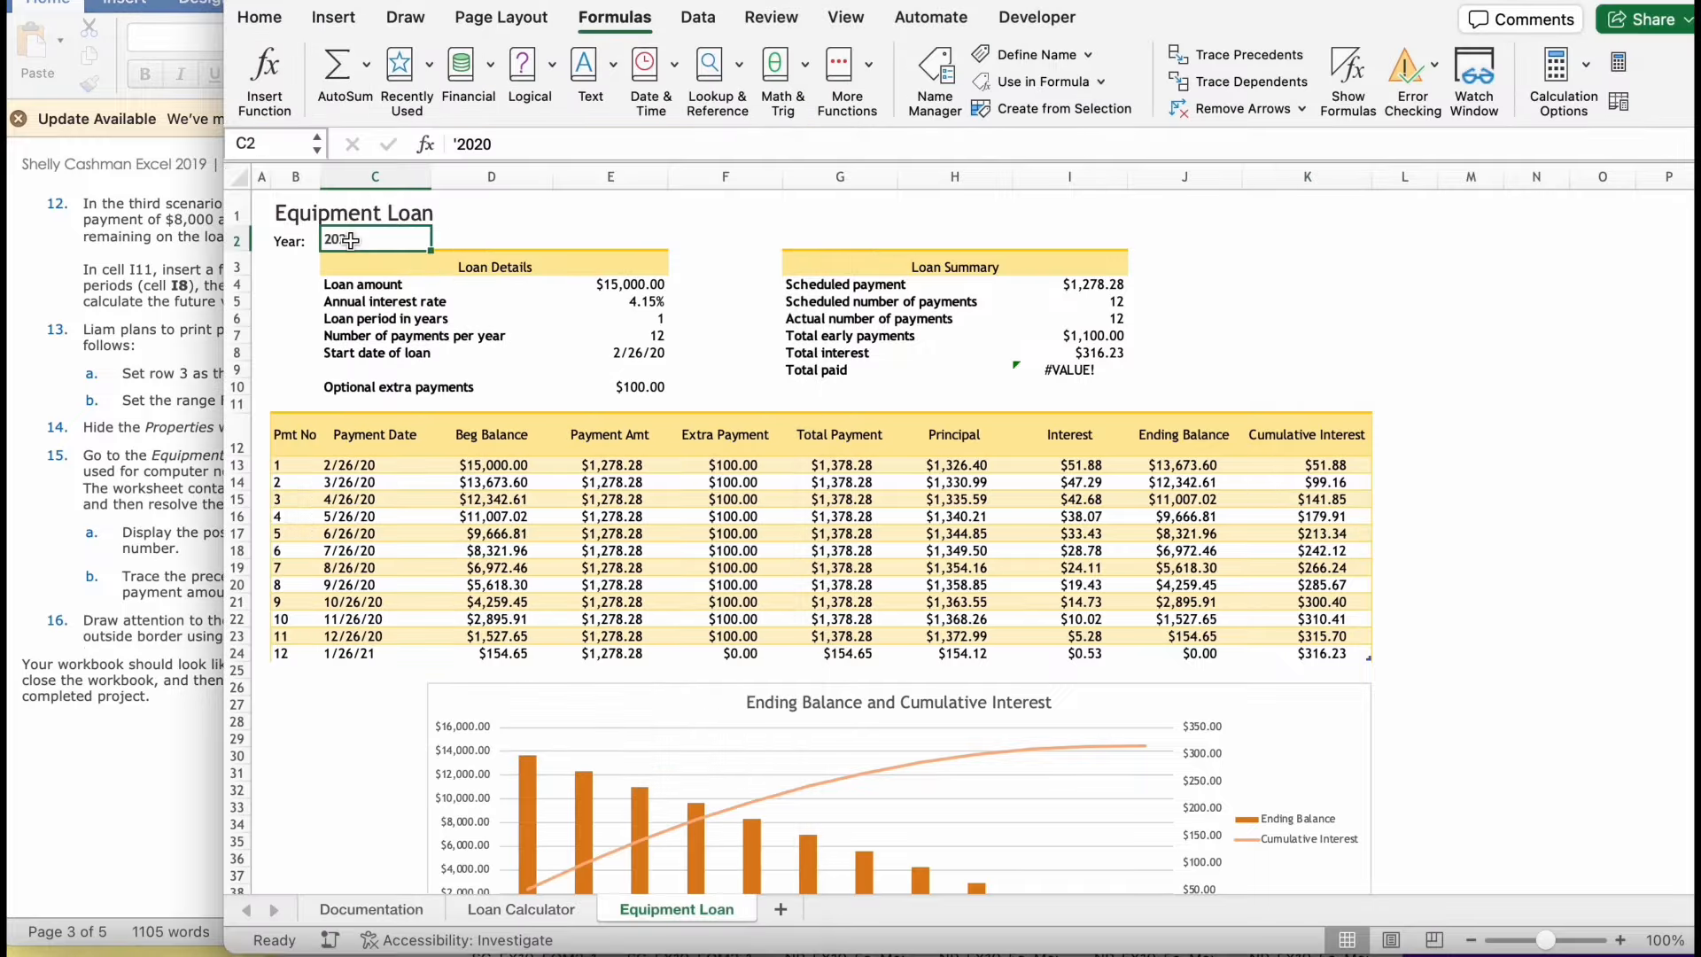
double_click(372, 240)
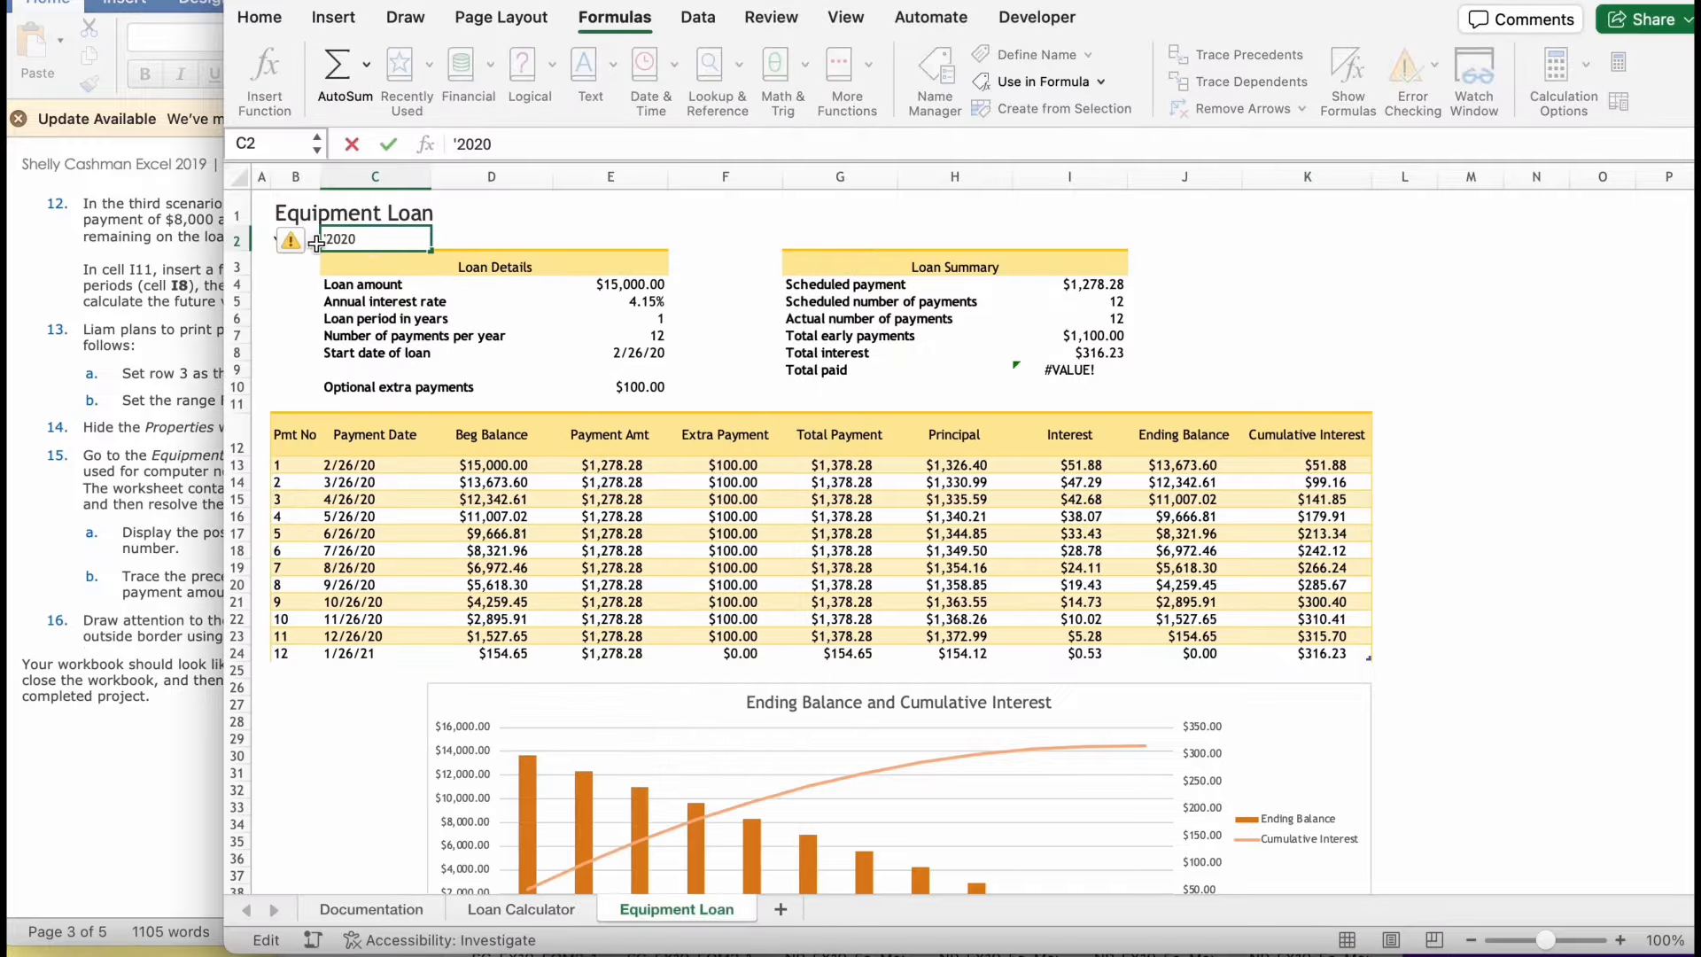
click(301, 241)
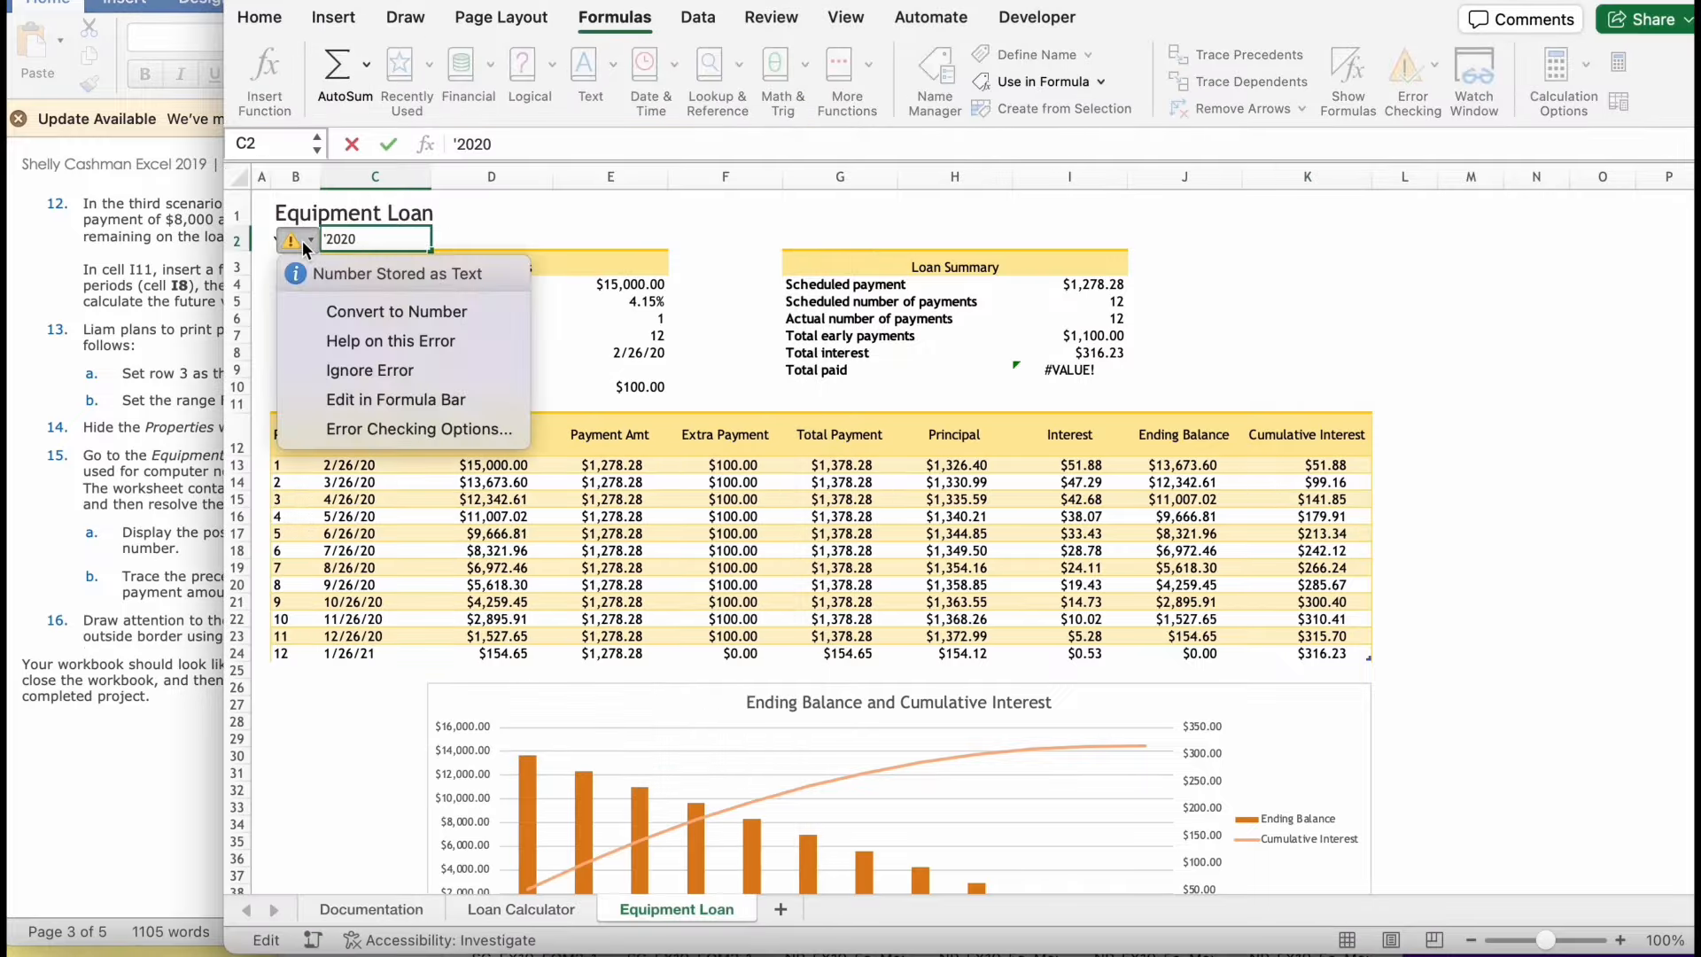
click(354, 319)
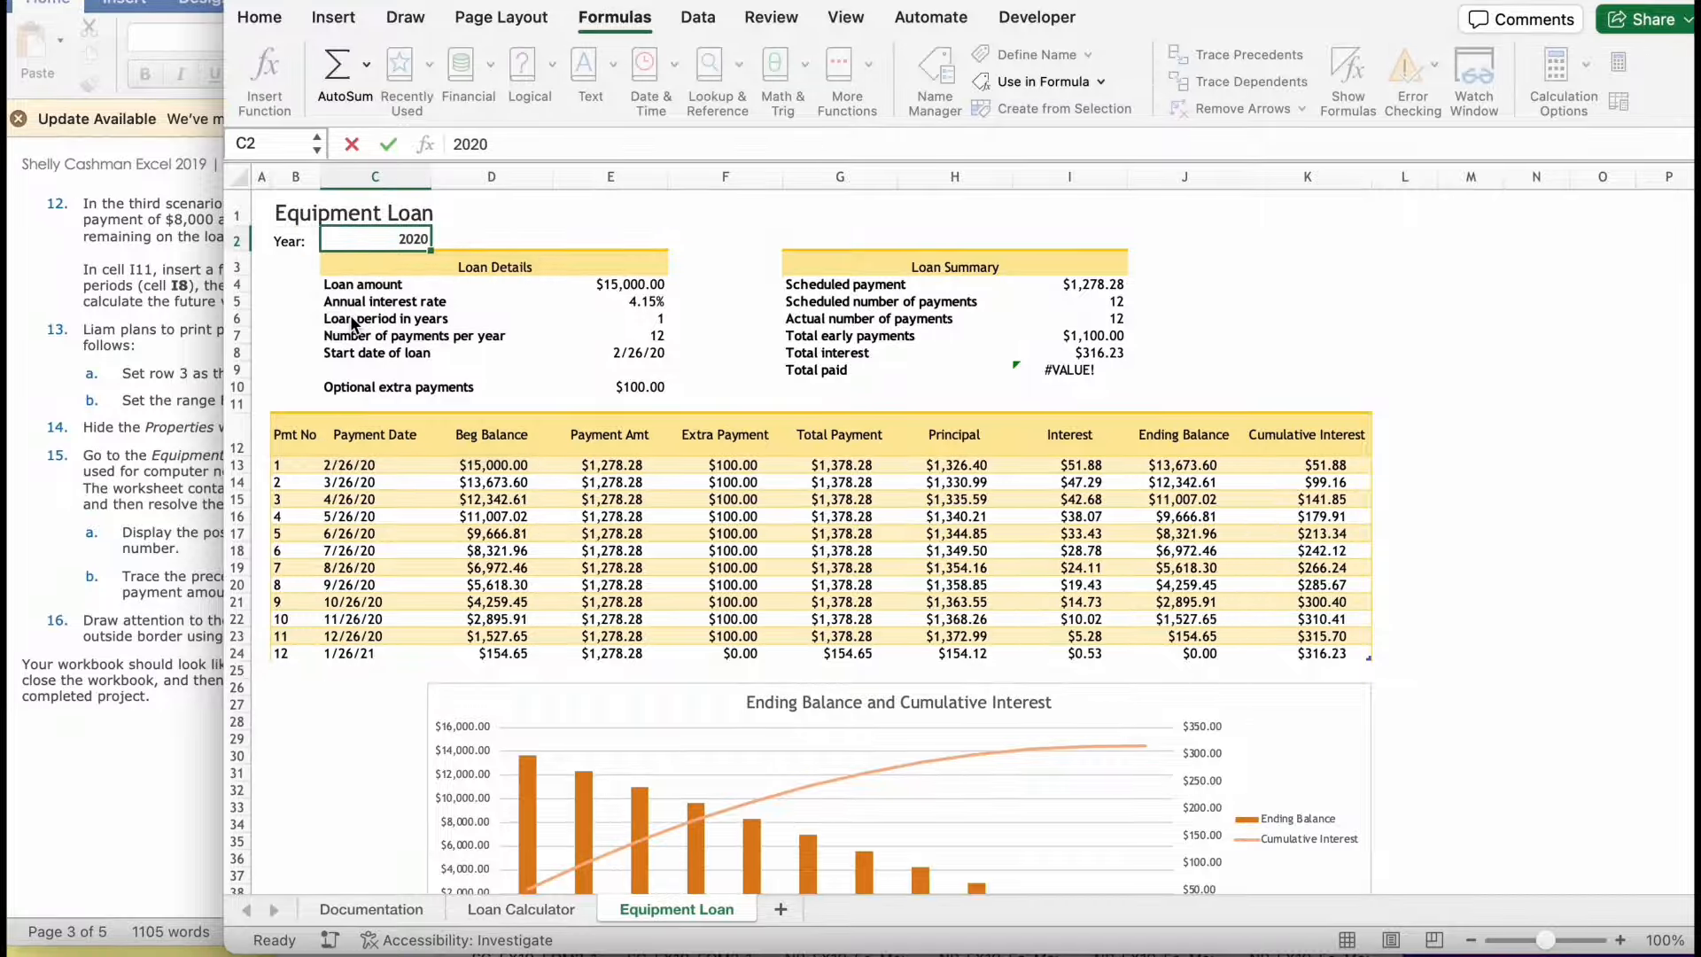
- Check the instruction for cell I9 and replace its formula with =ScheduledPayment*ScheduledNumberOfPayments
click(126, 399)
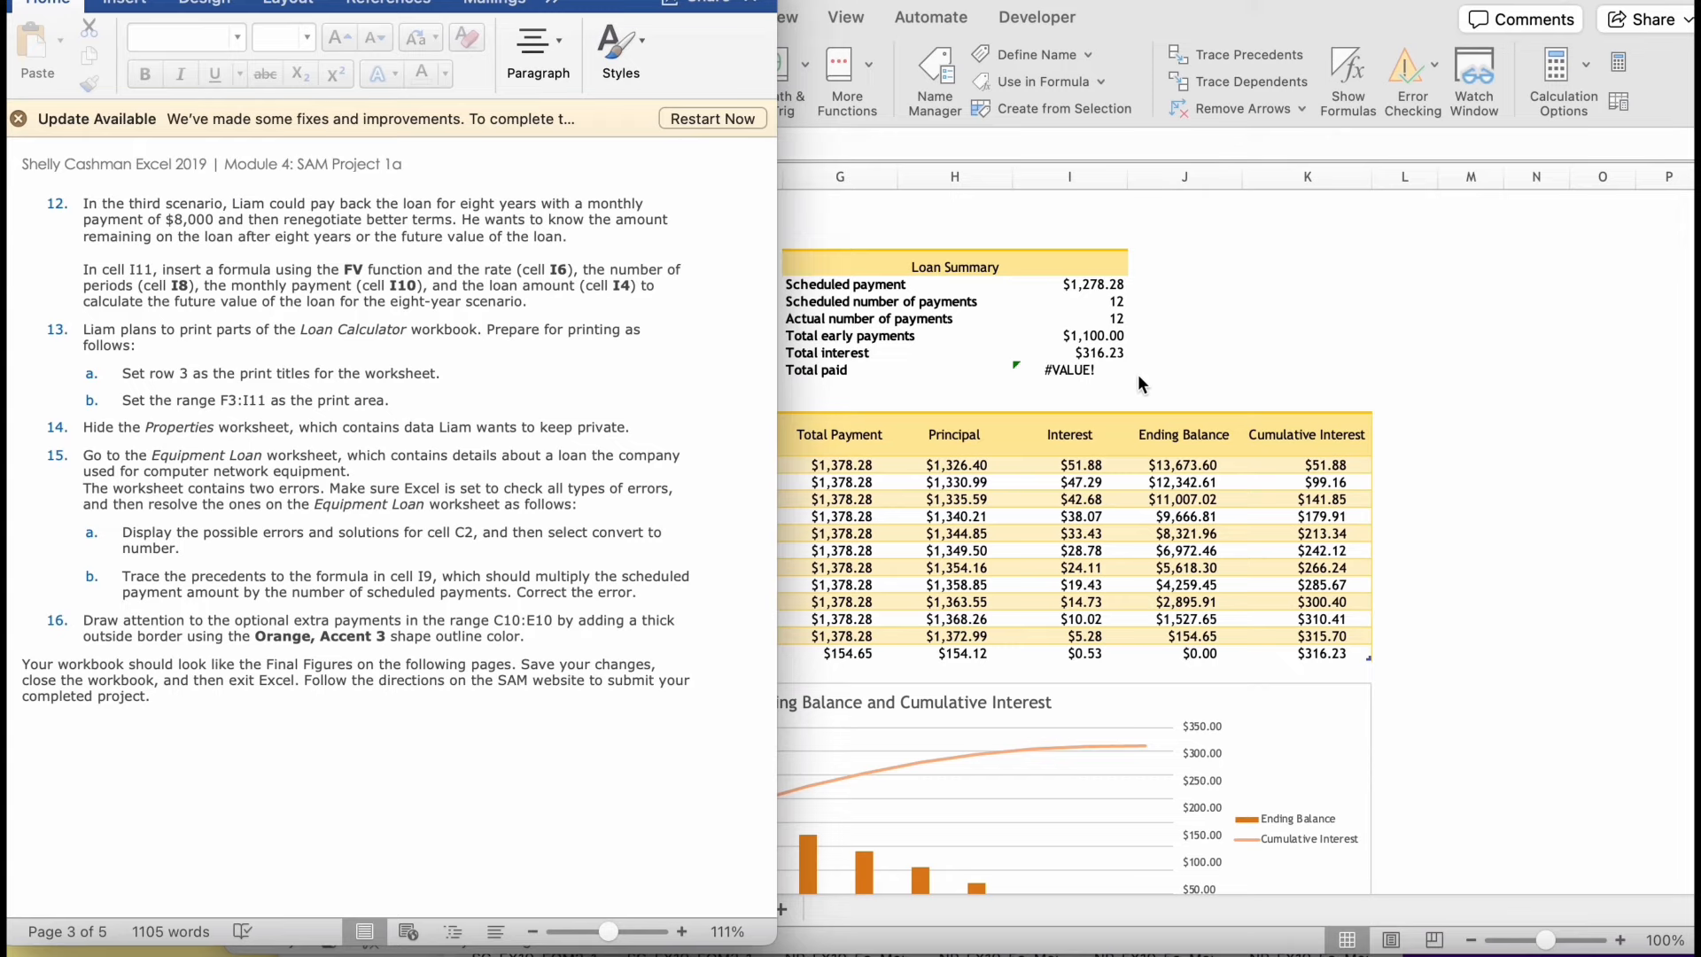
click(1105, 374)
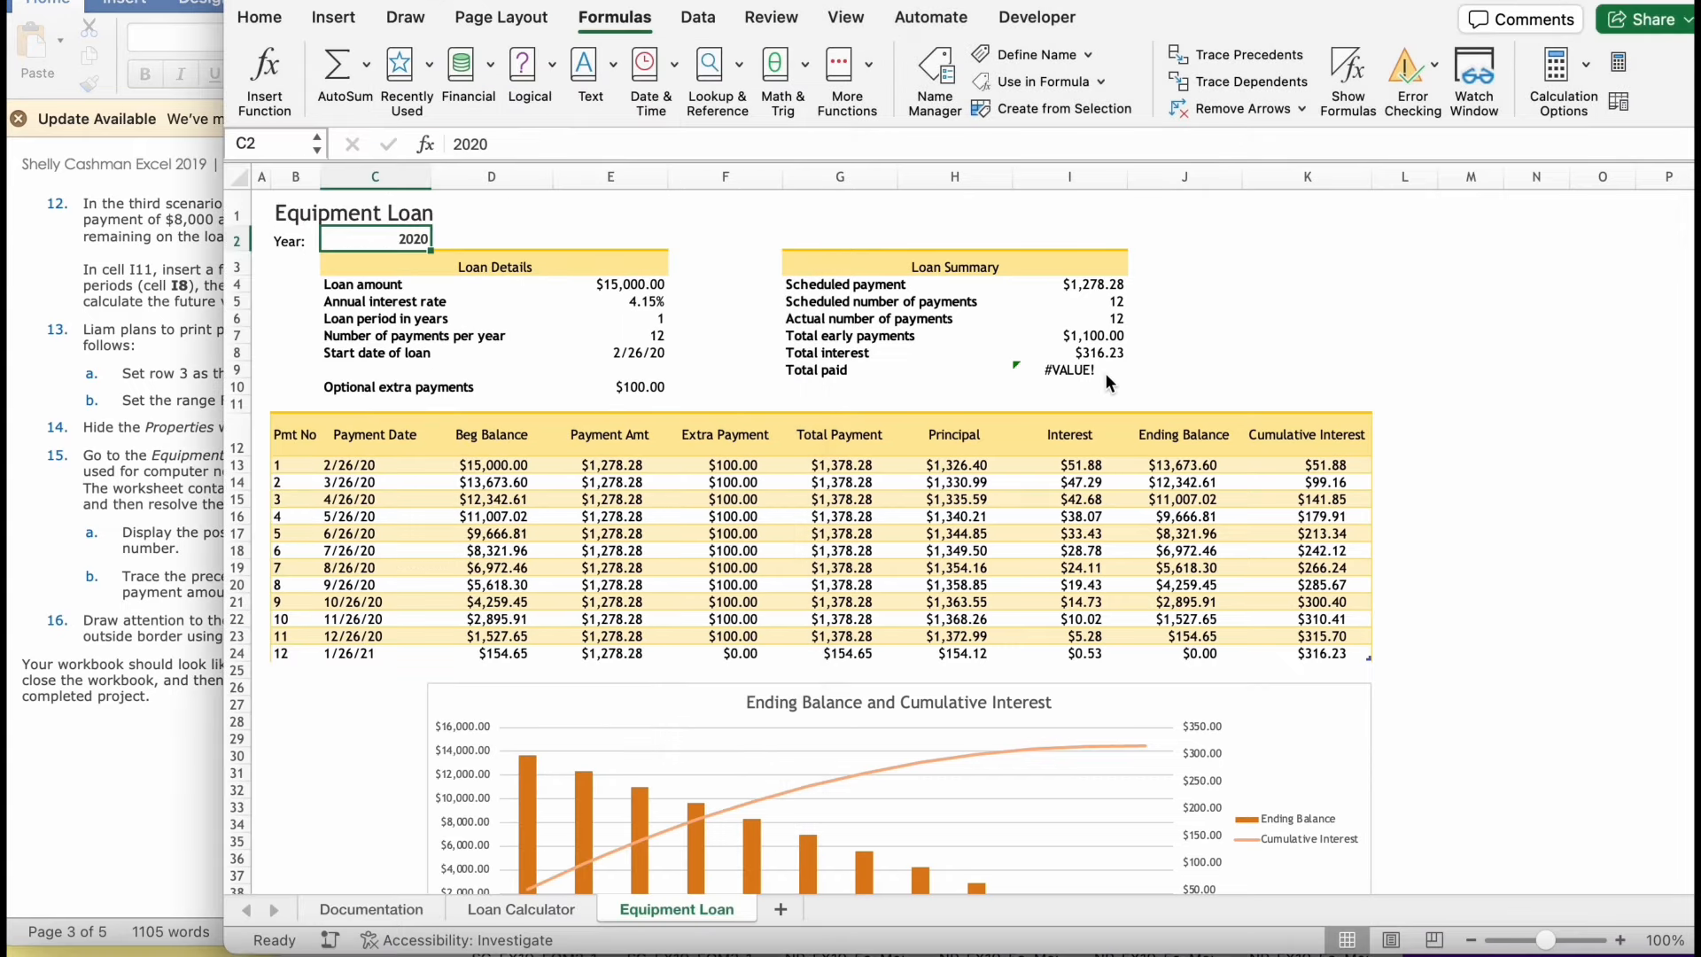
click(1096, 376)
double_click(1096, 375)
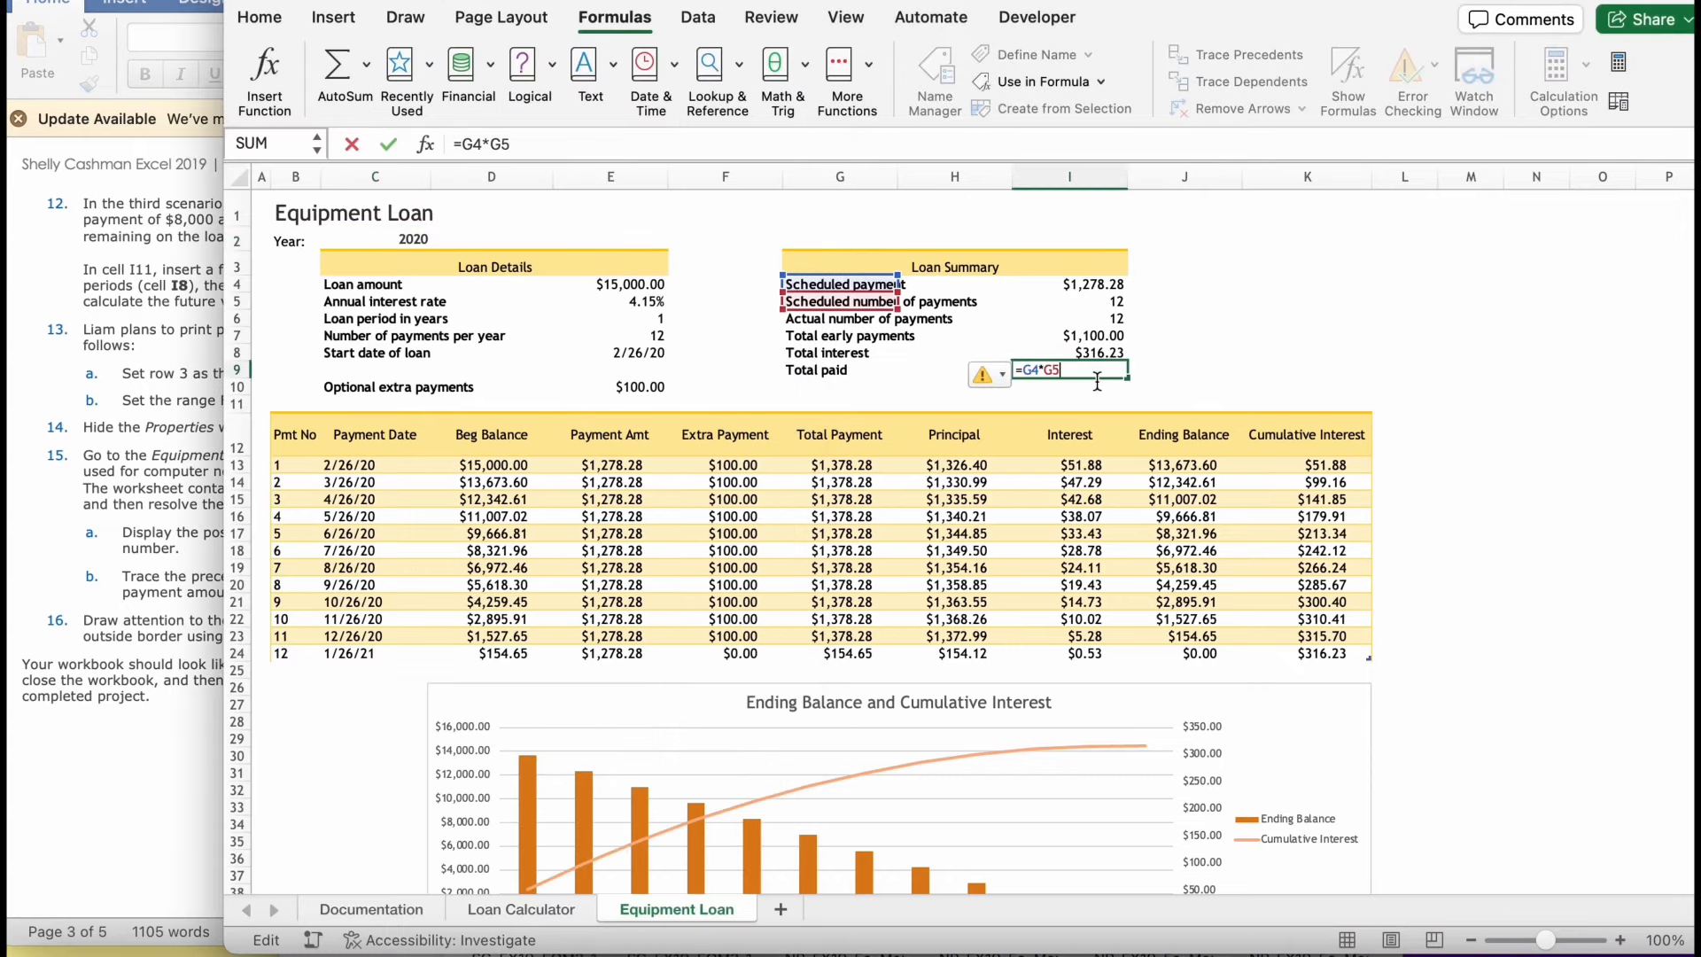
key(BackSpace)
key(BackSpace)
key(BackSpace)
key(BackSpace)
key(BackSpace)
key(BackSpace)
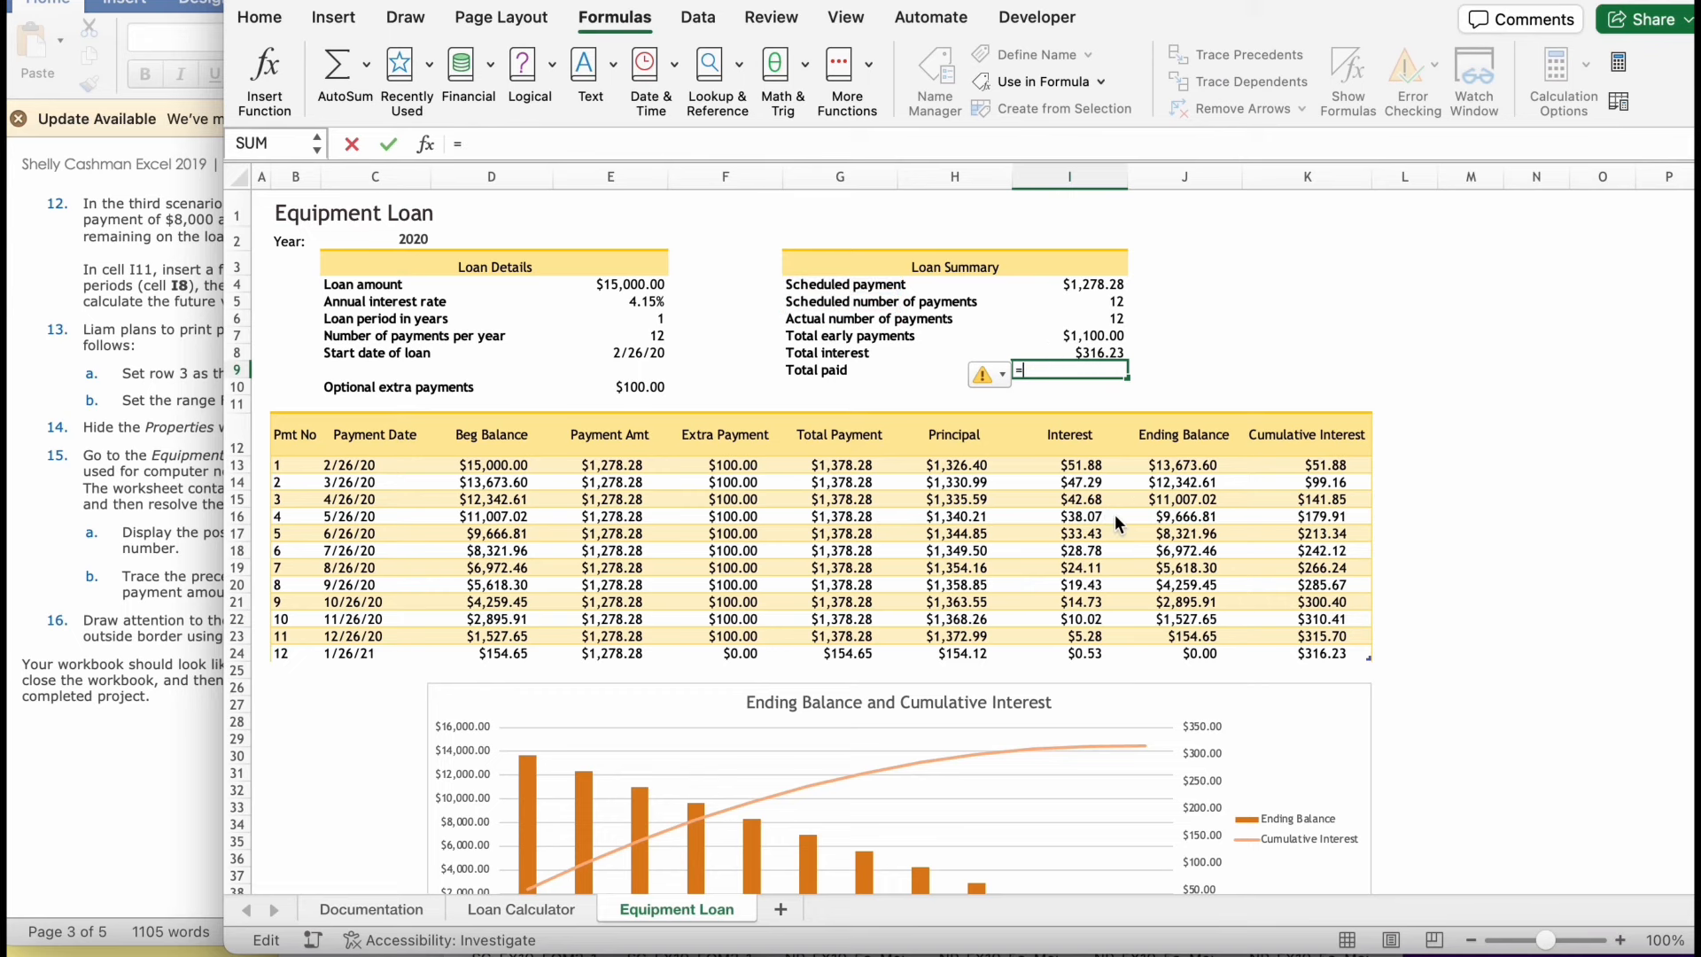
text(=)
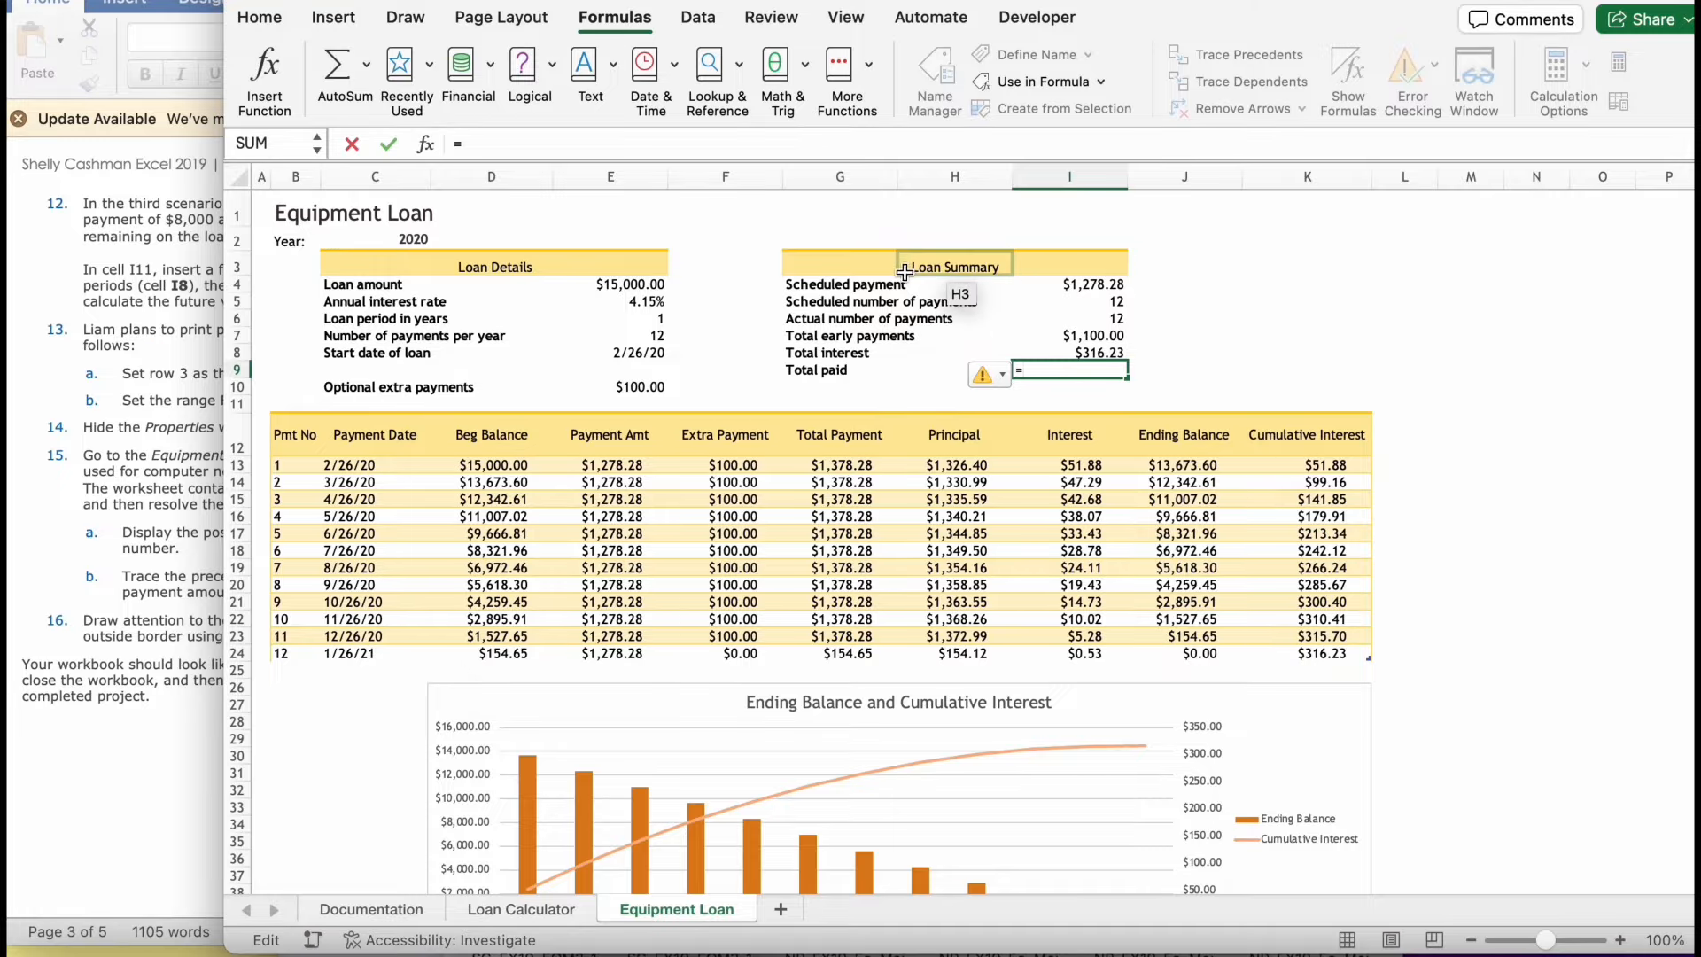
click(1089, 285)
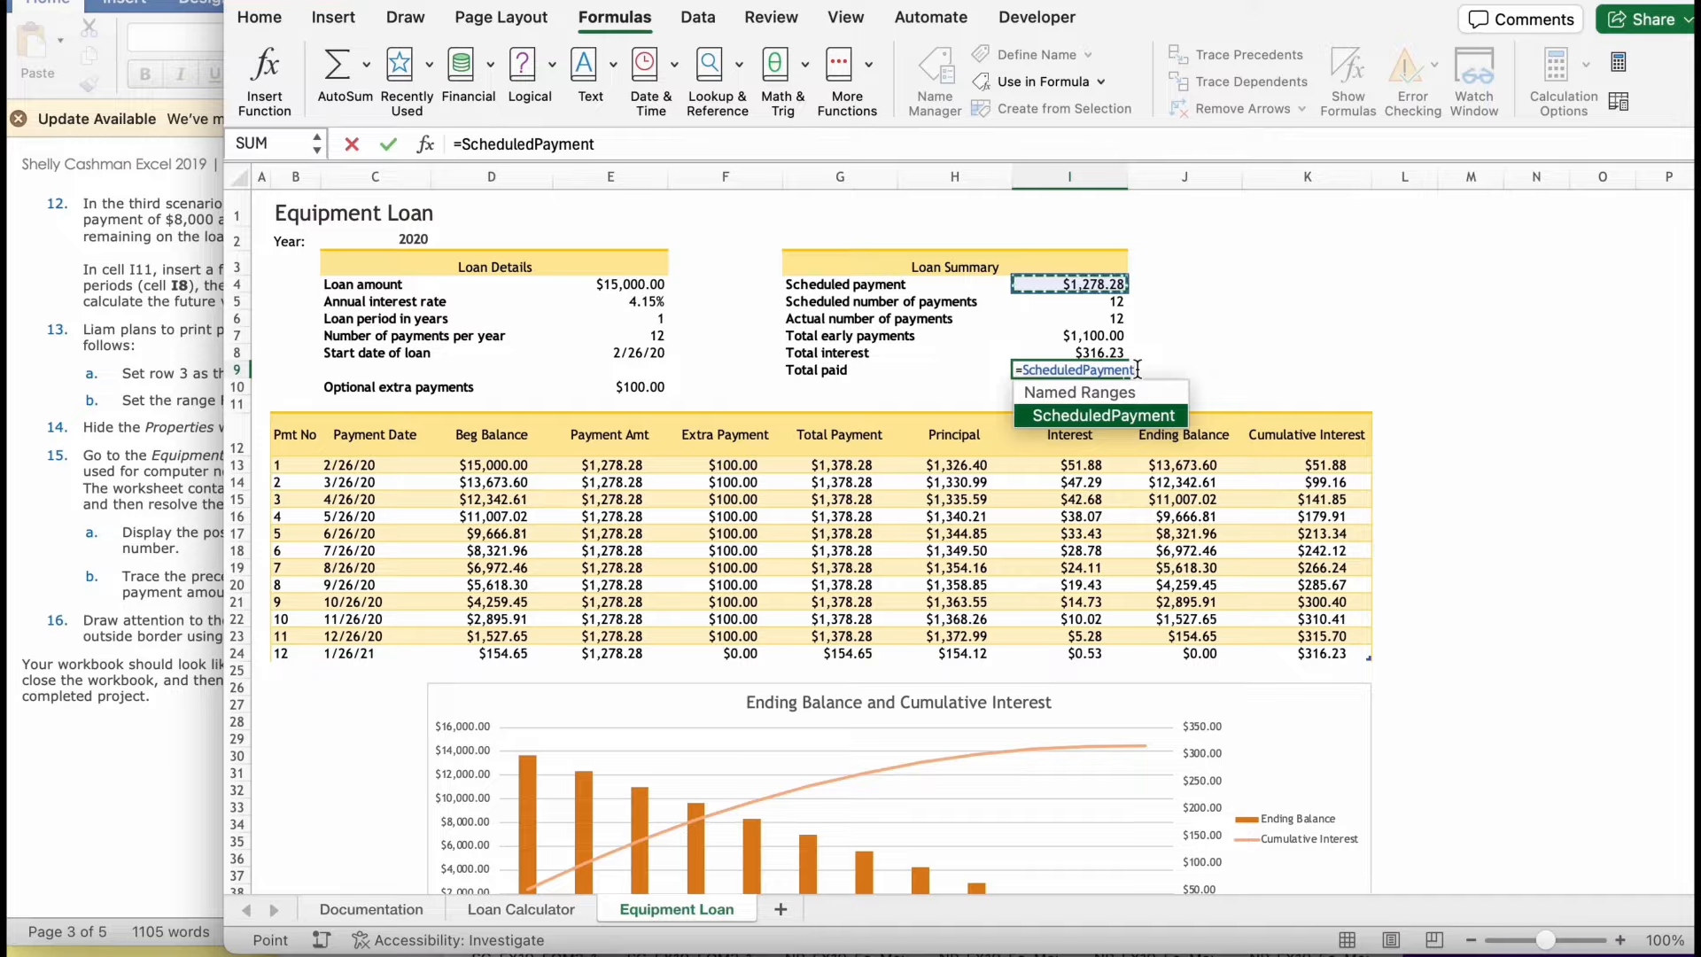
text(*)
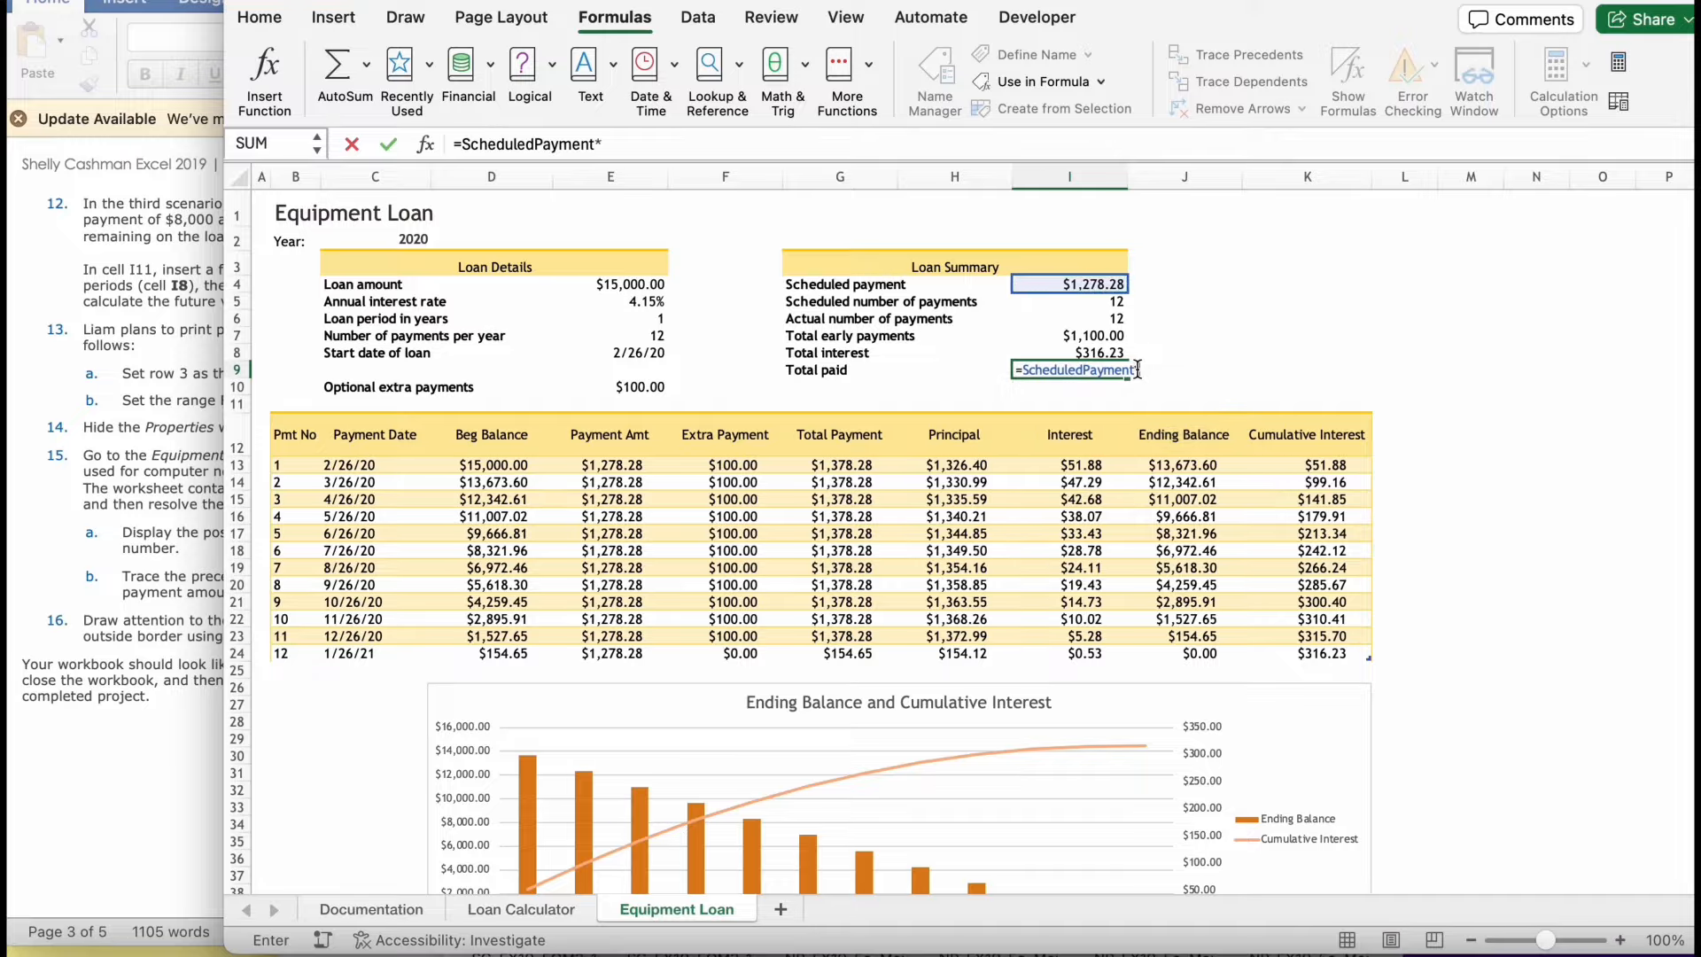
click(1112, 303)
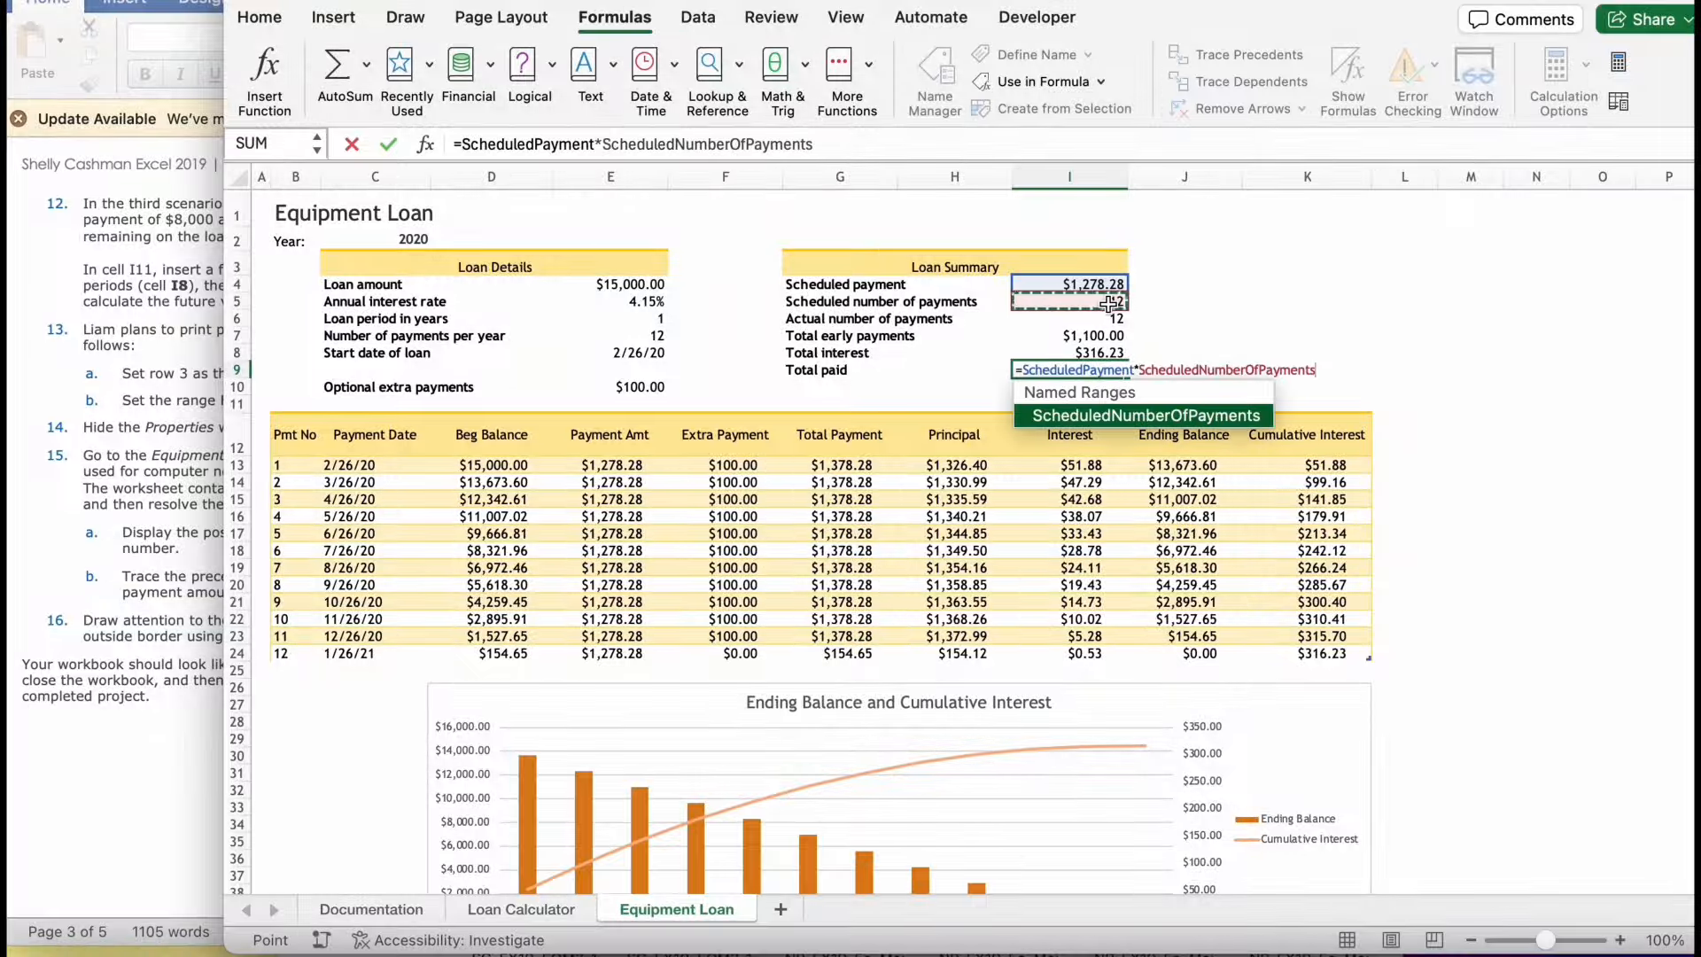
key(Return)
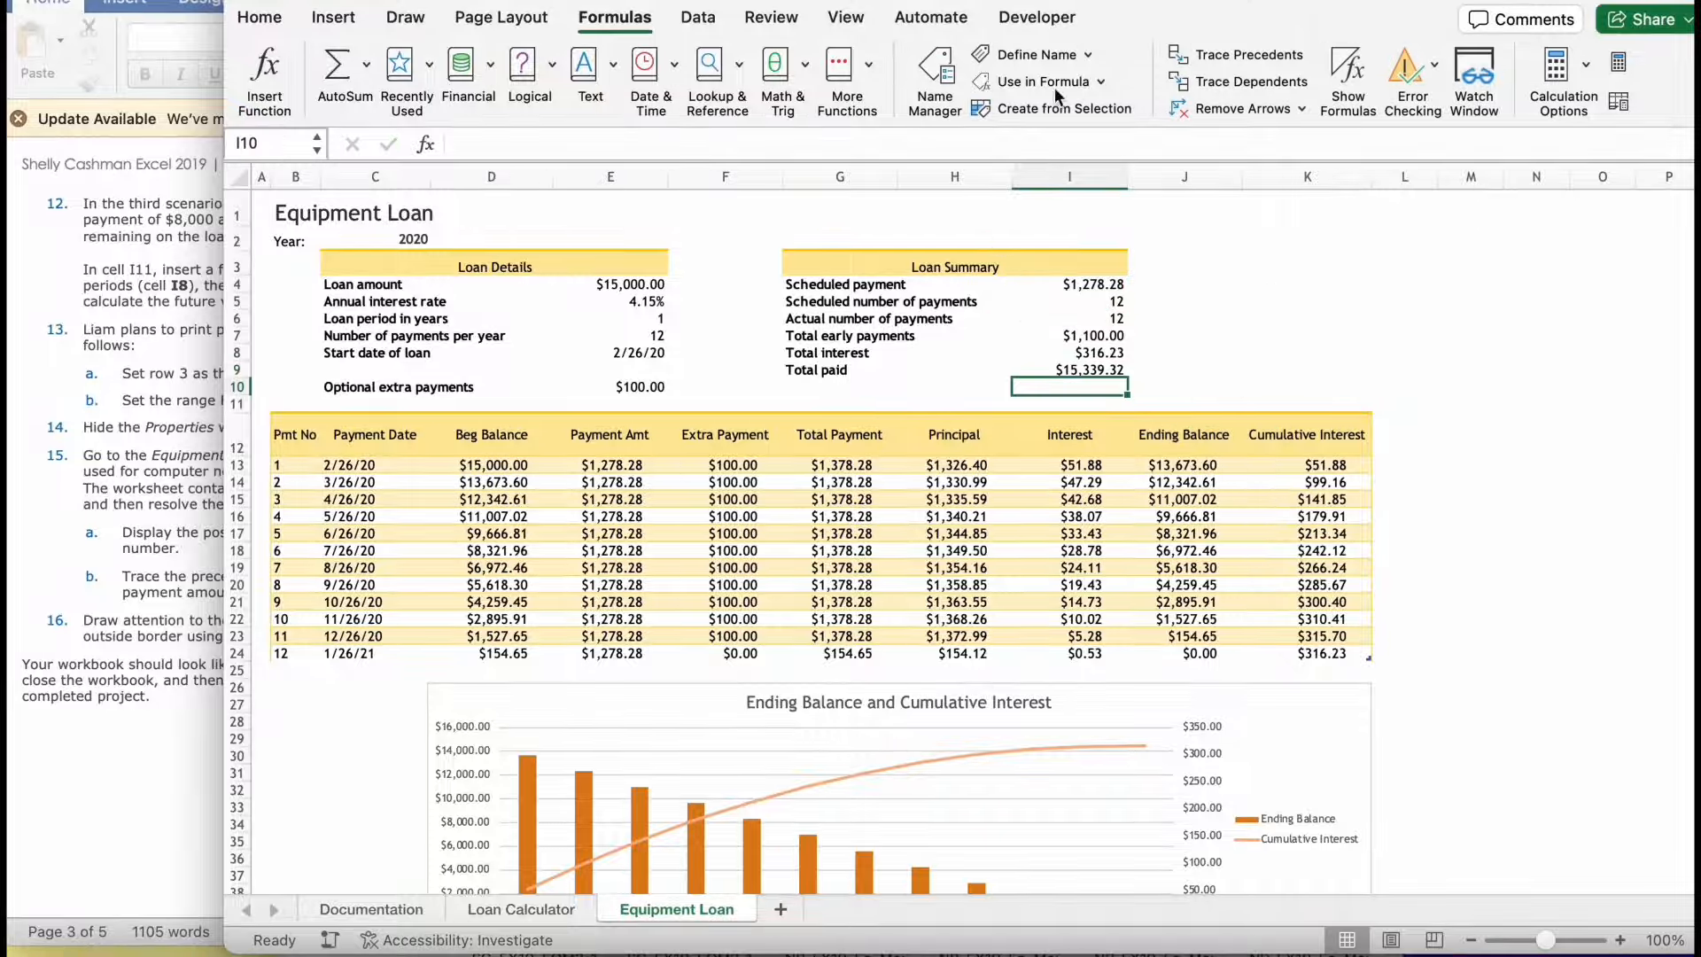
- Check the instruction on highlighting the optional extra payments and add a thick box border around C10:E10
click(69, 813)
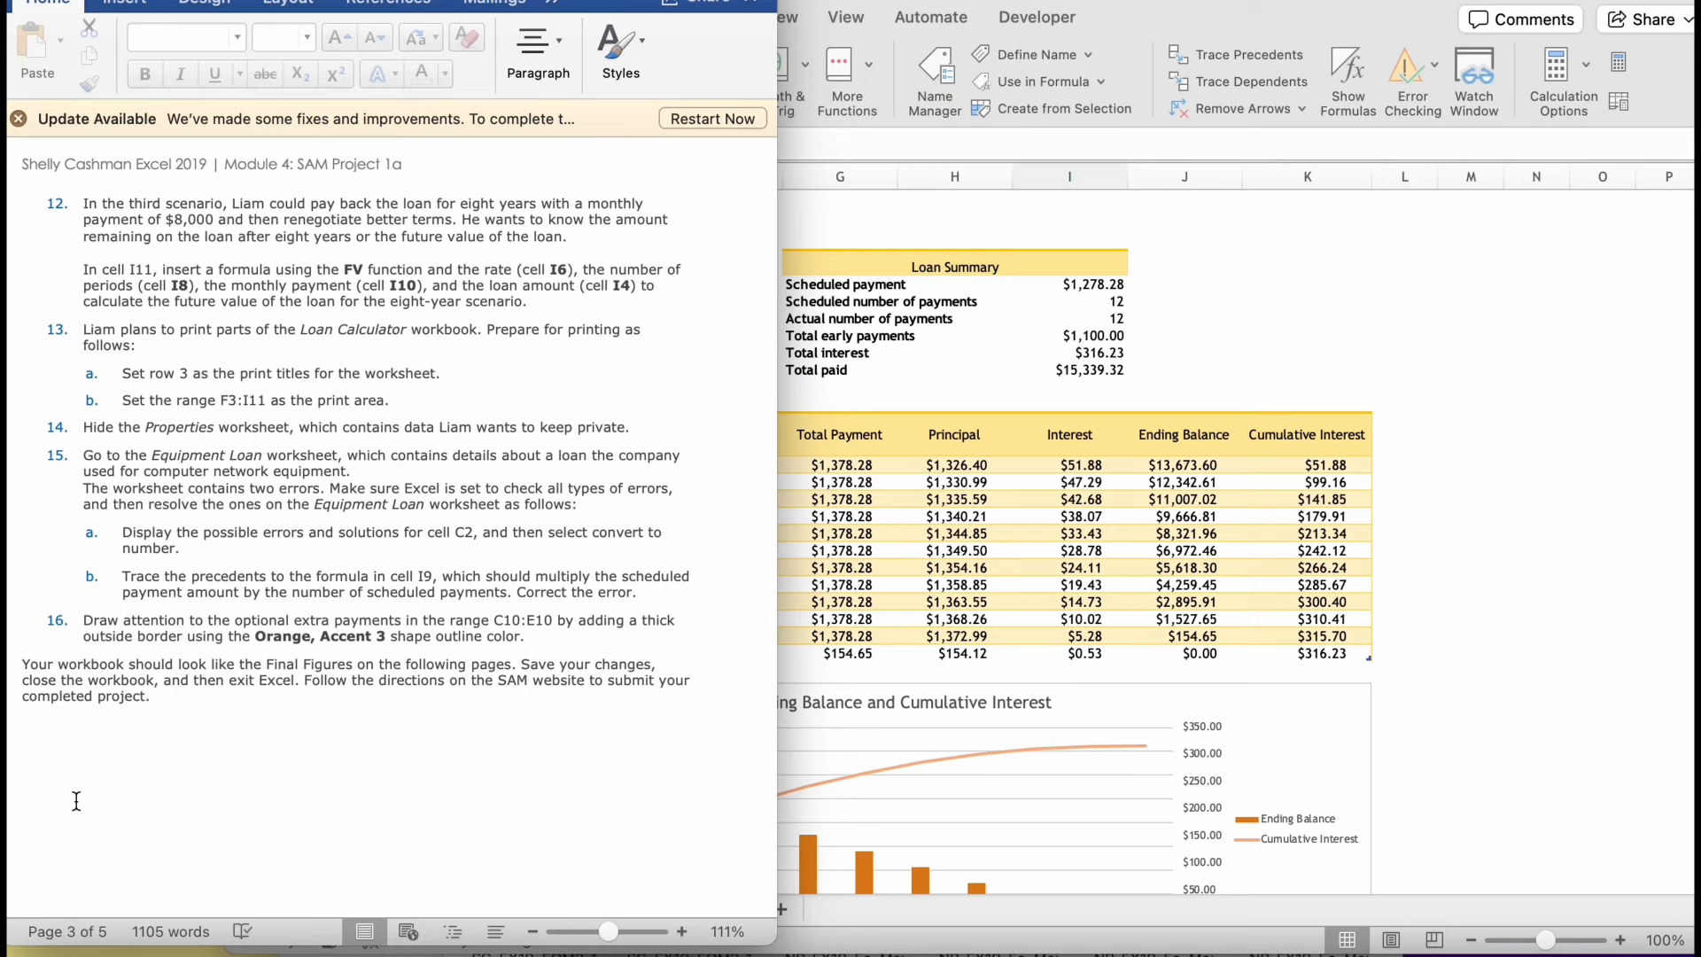
click(897, 583)
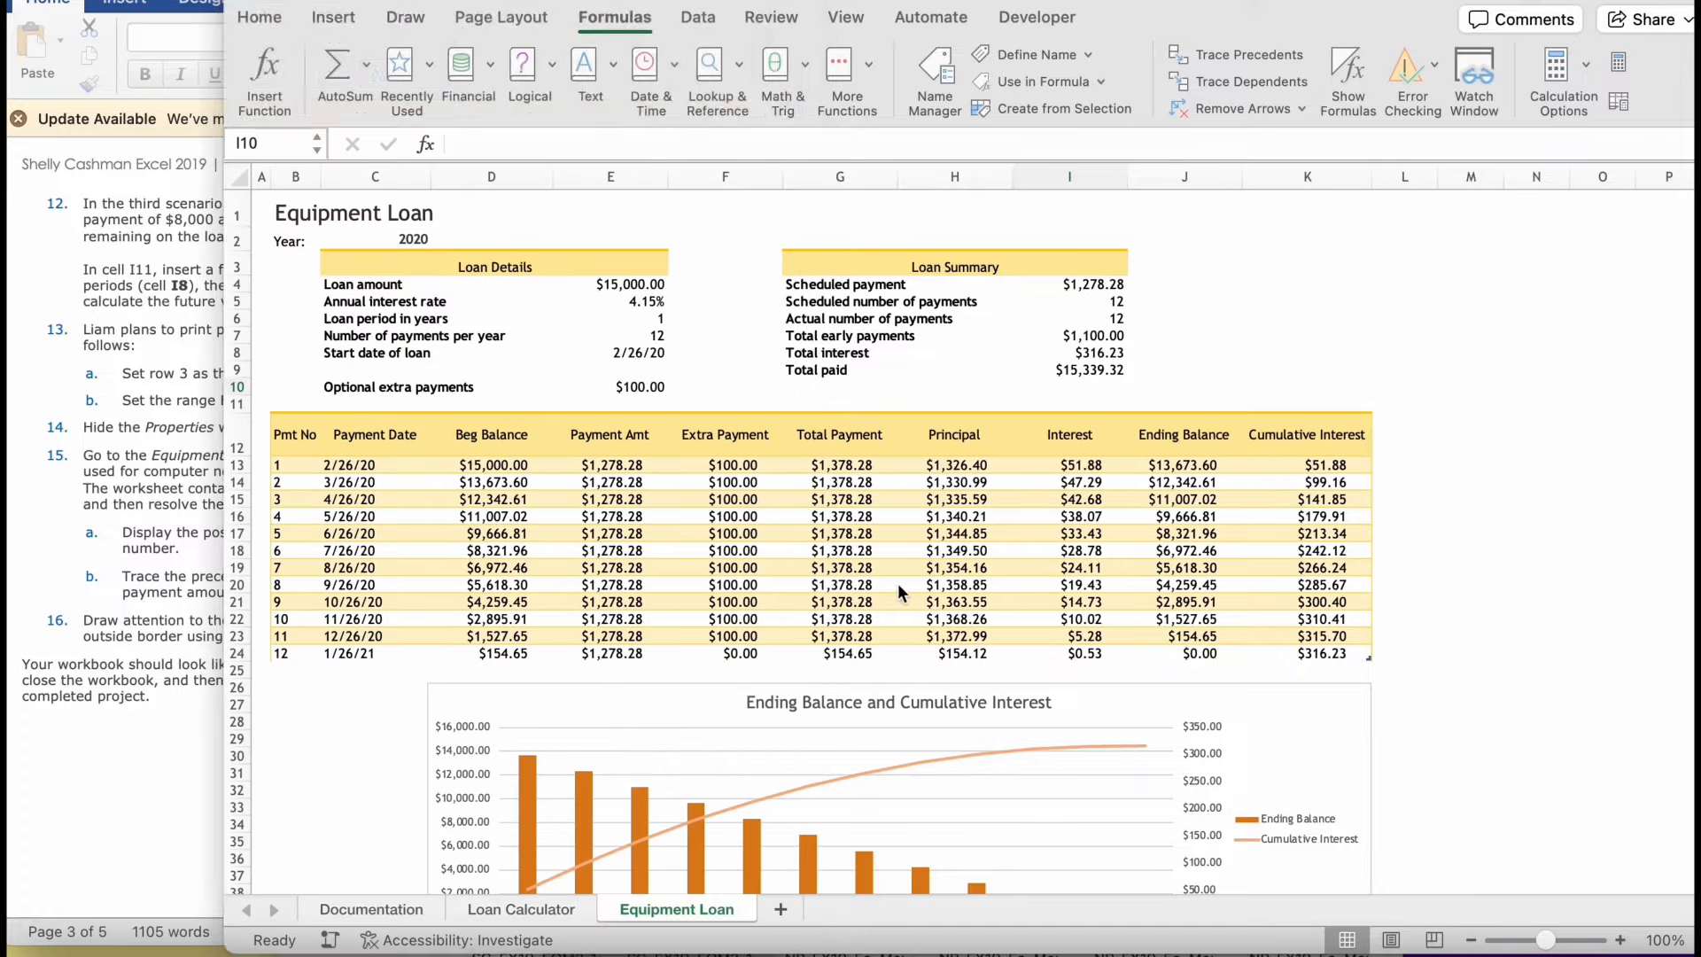
drag(341, 390, 615, 382)
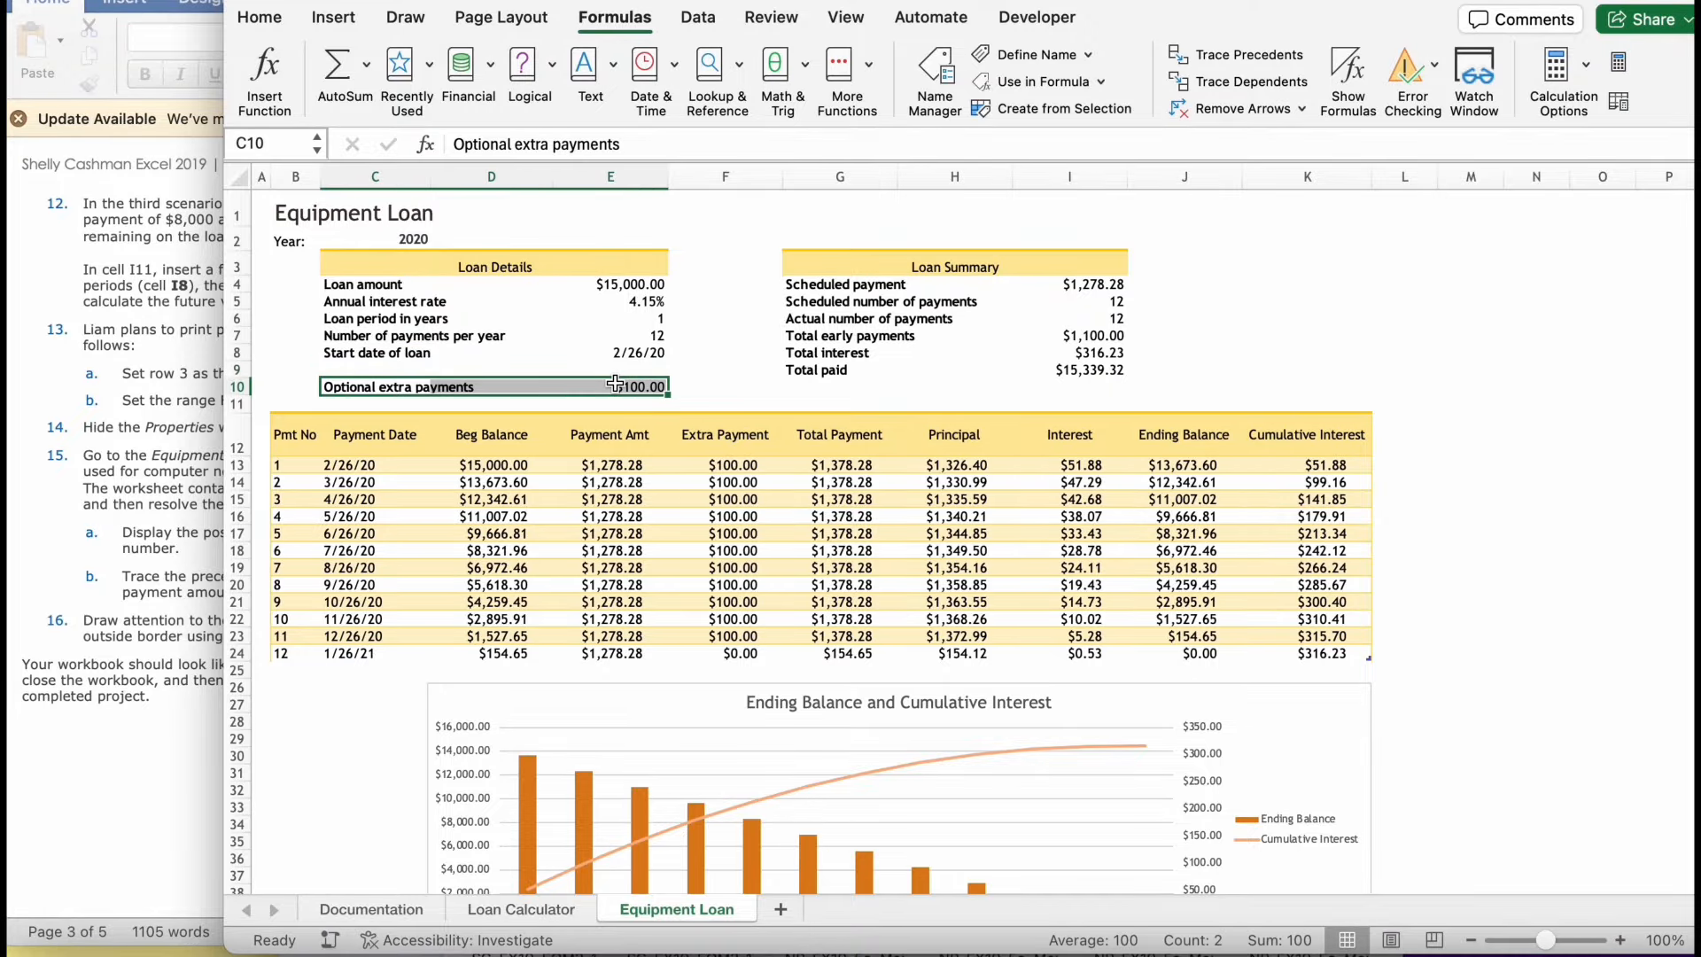
click(271, 18)
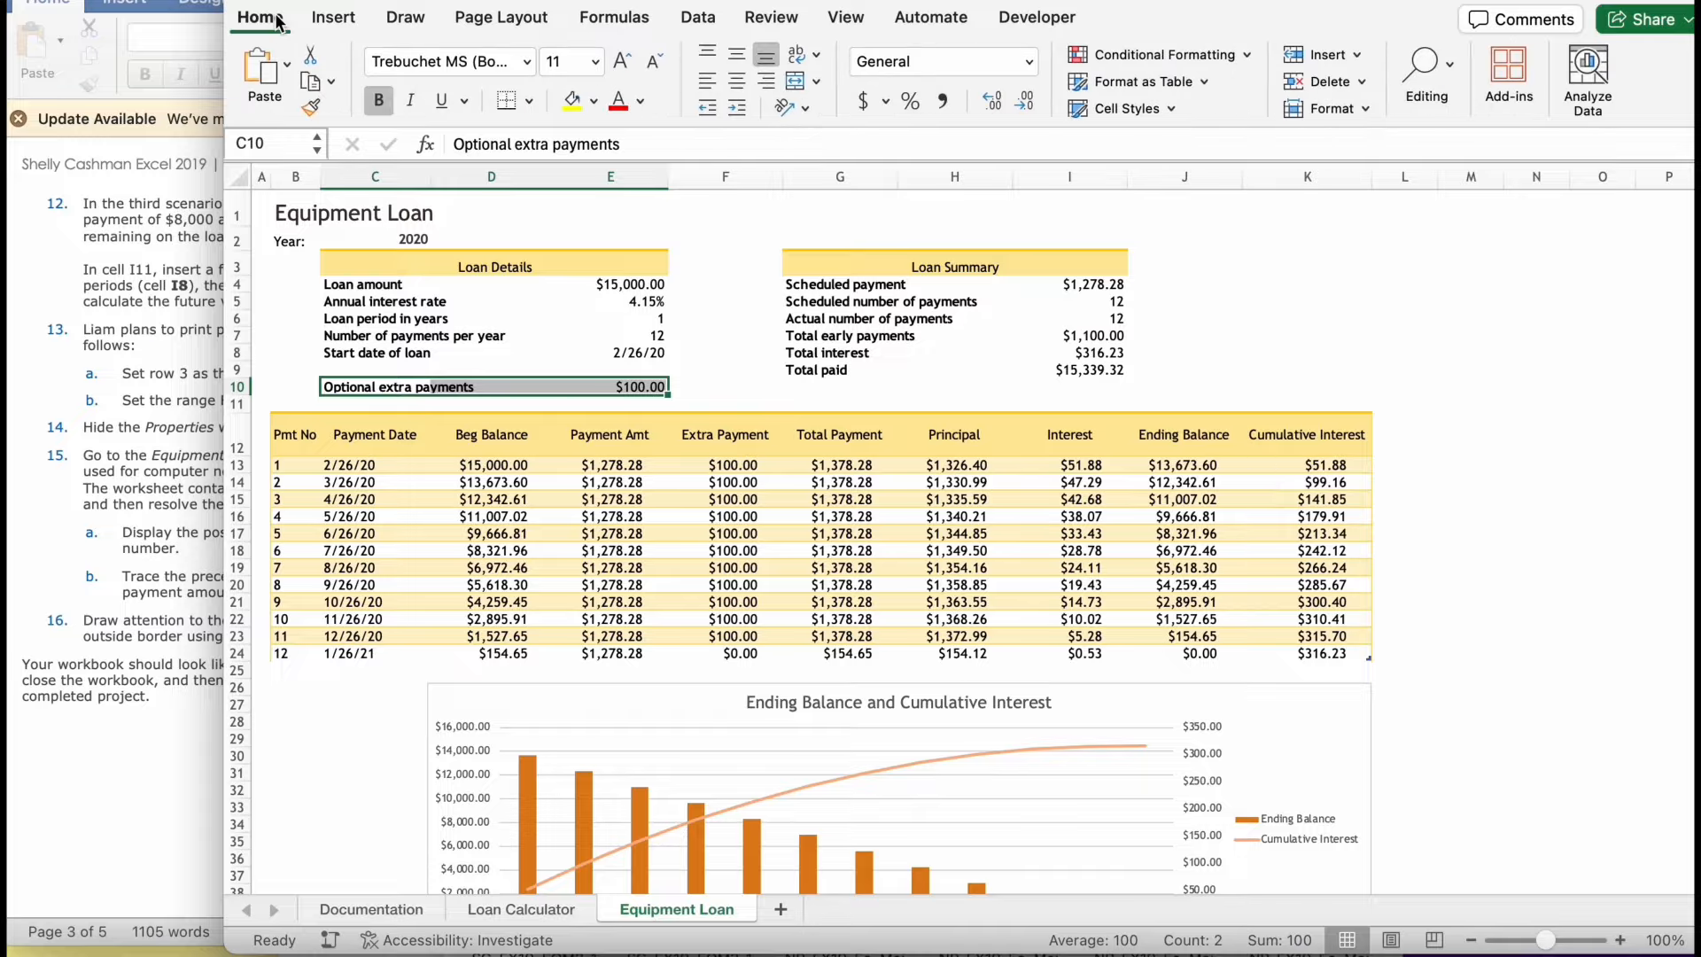
click(529, 101)
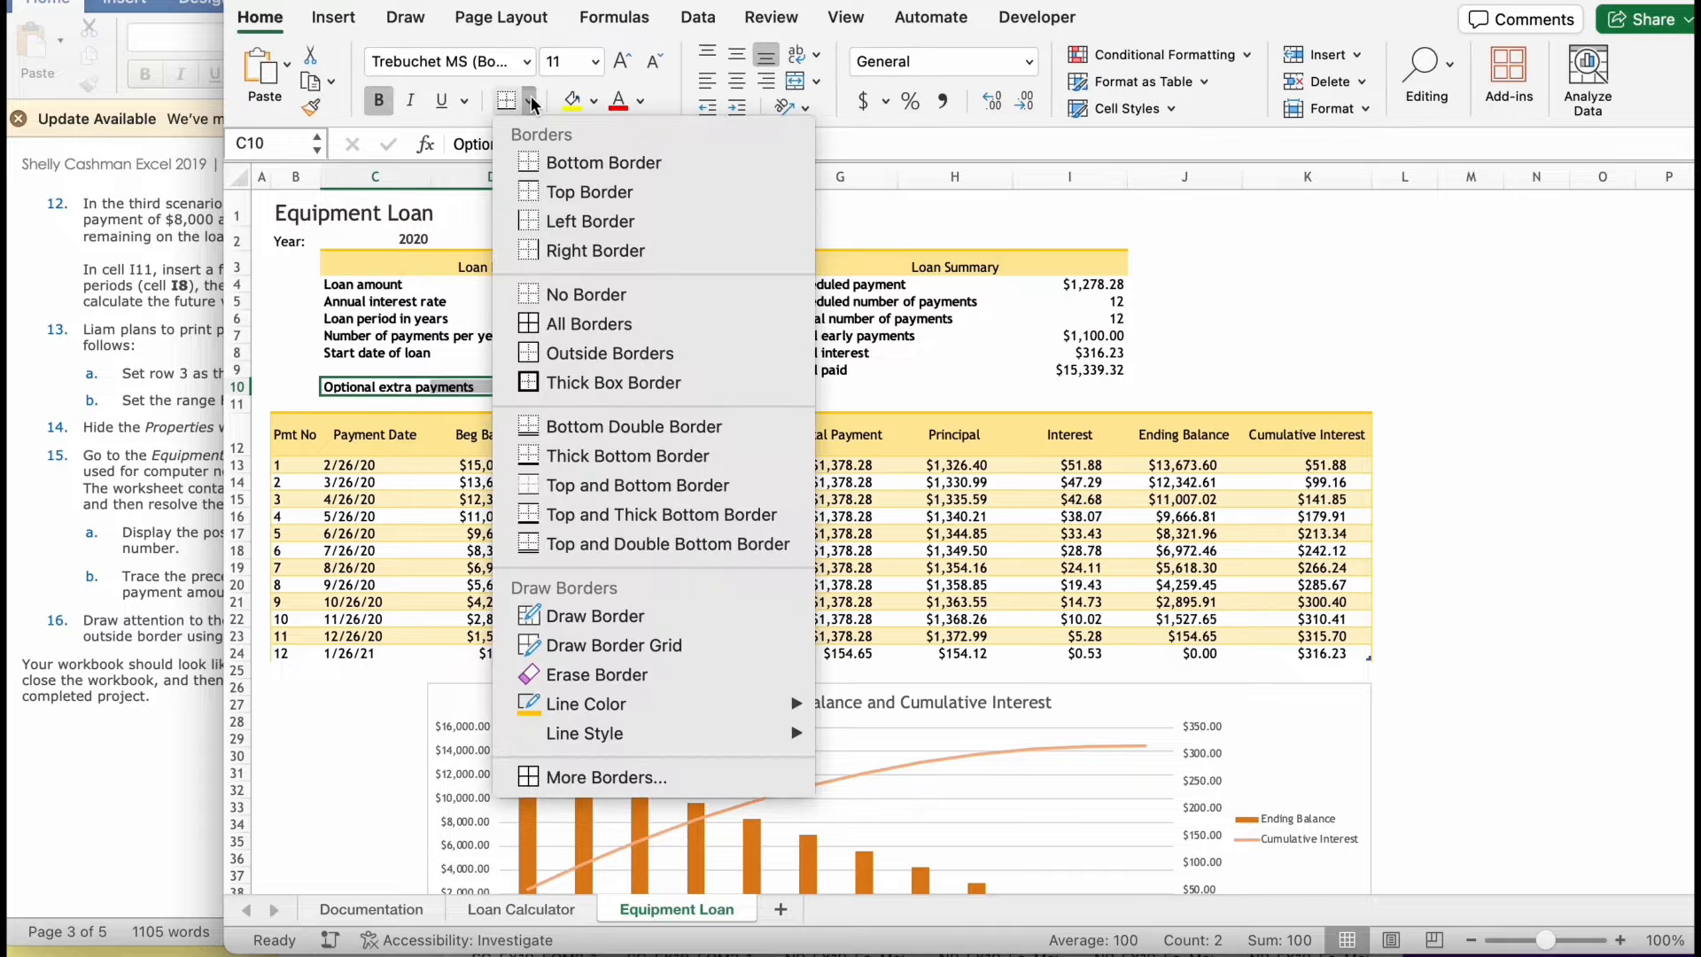
click(613, 381)
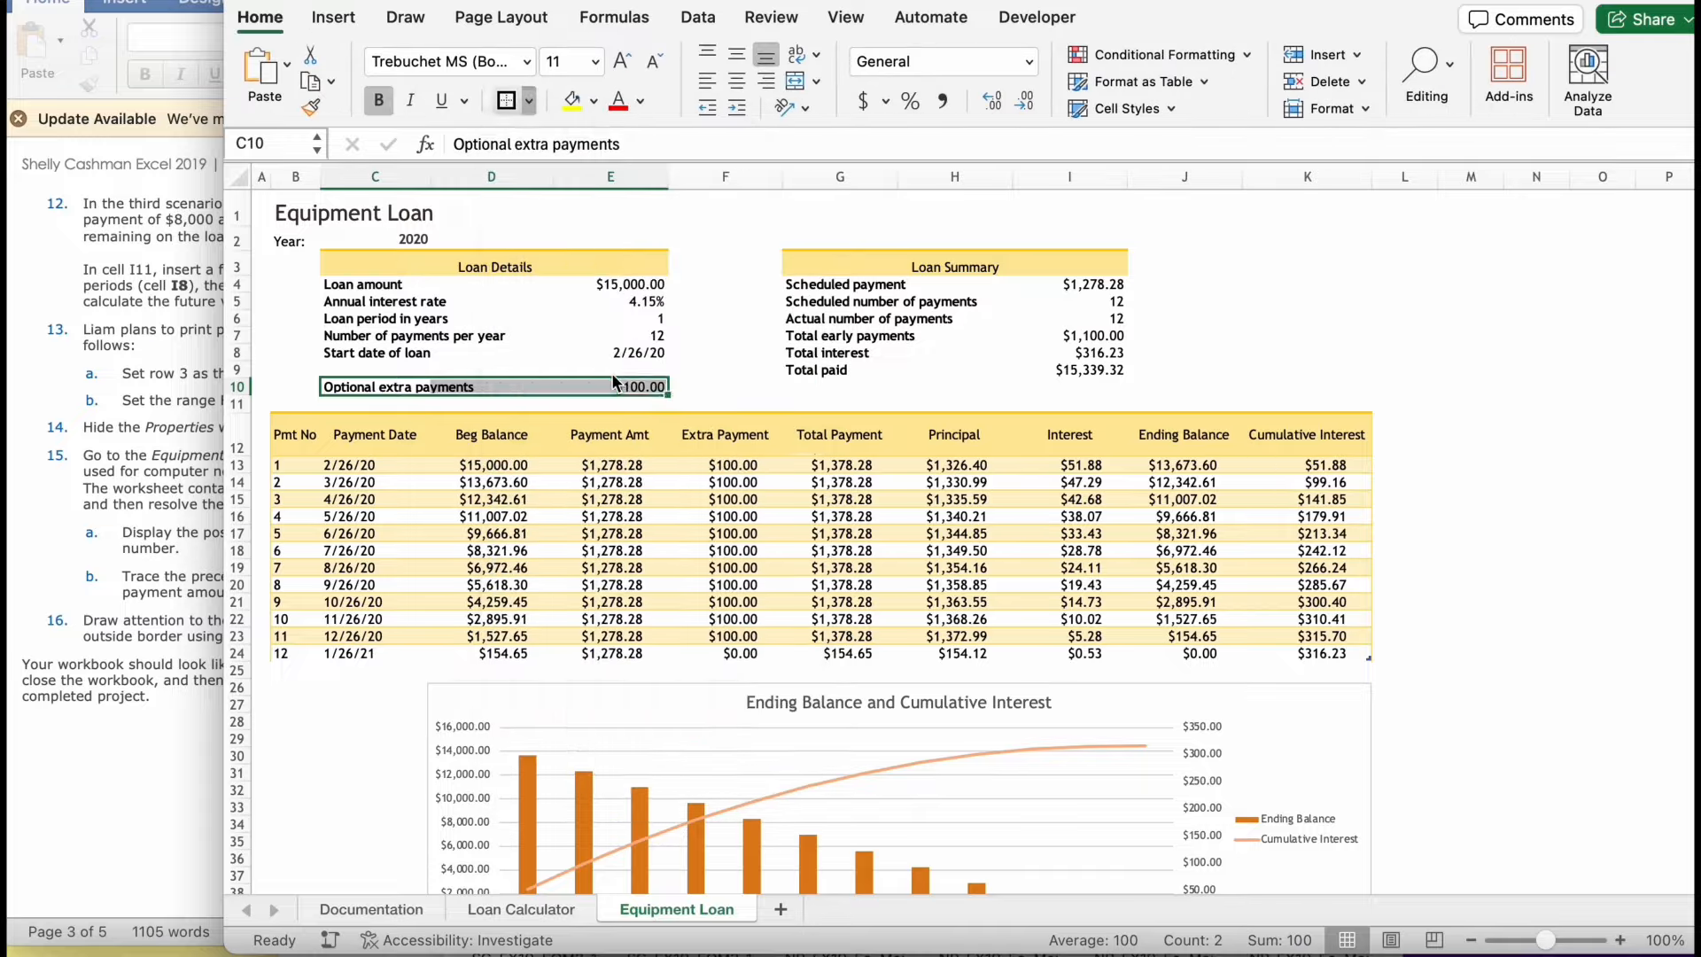
- Set the border line color to Orange, Accent 3 and reapply the thick box border to the optional extra payments range
click(530, 101)
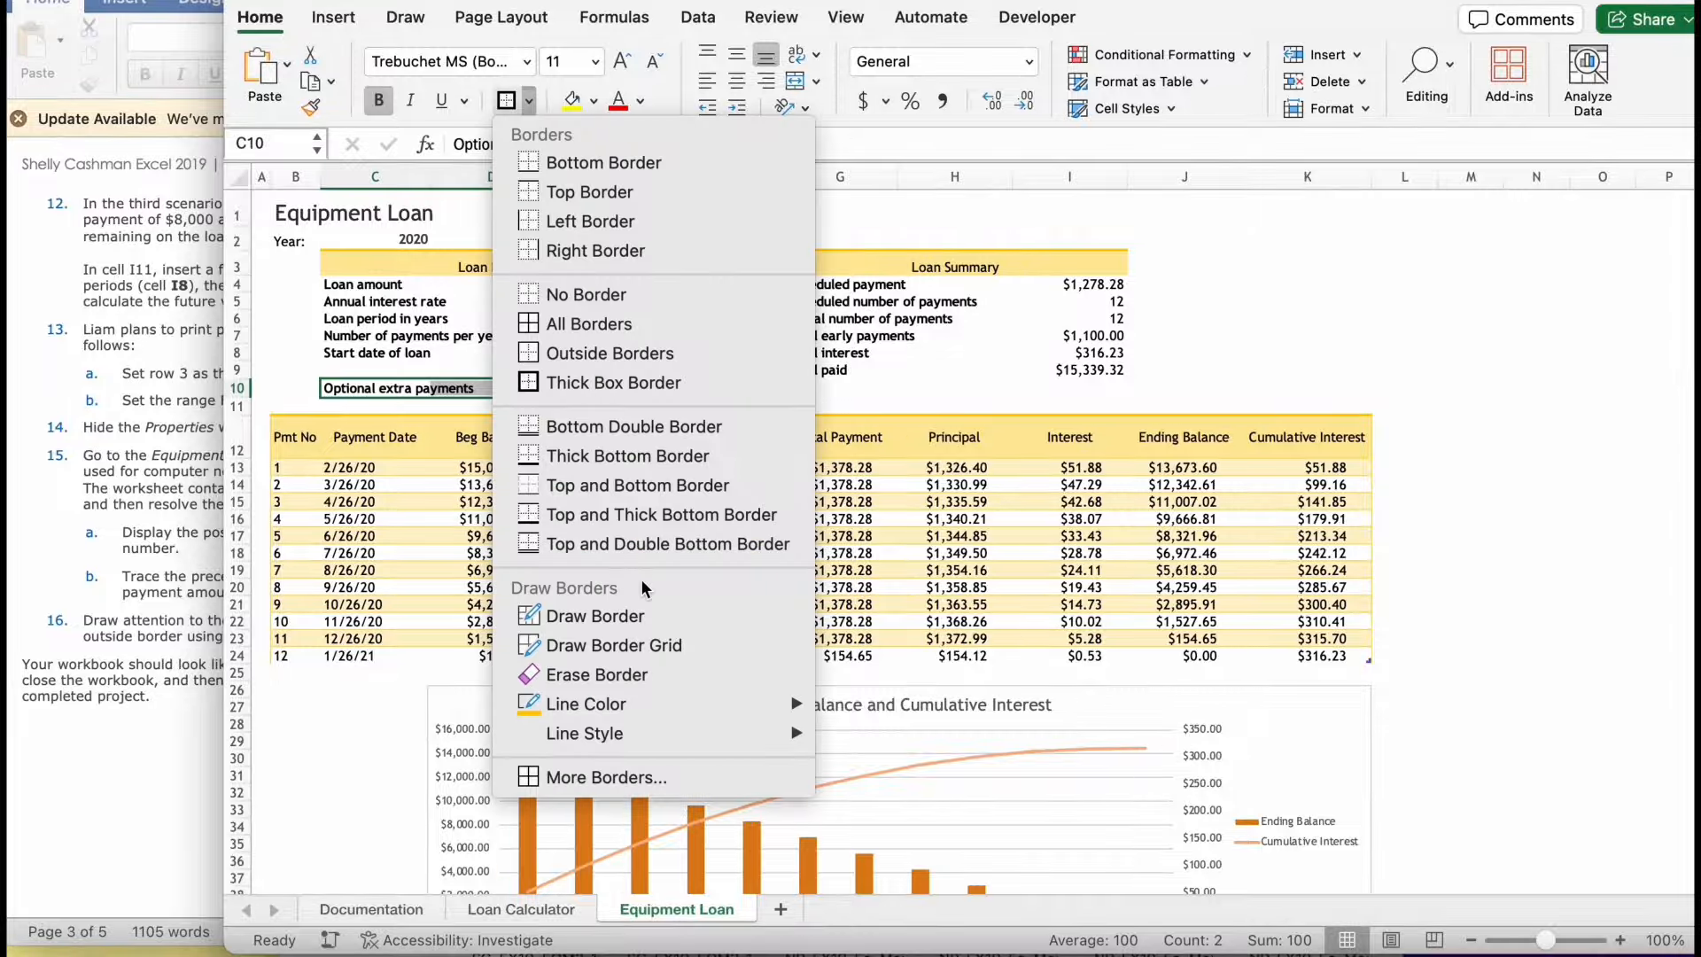
mouse_move(655, 704)
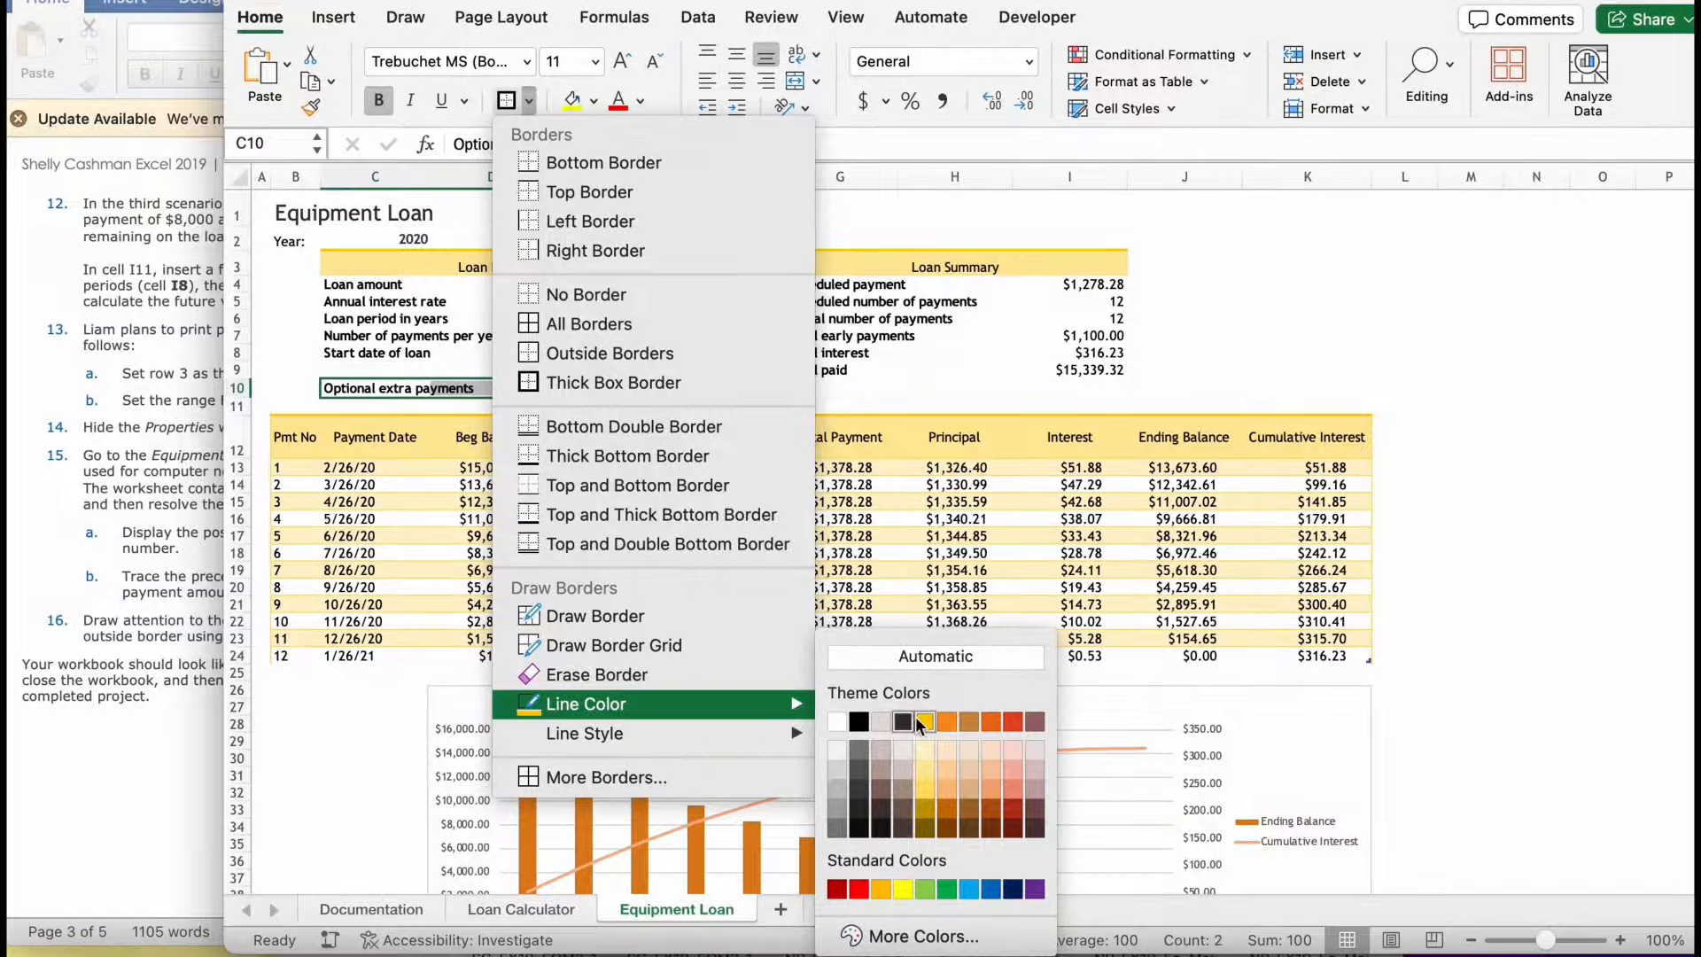
click(964, 723)
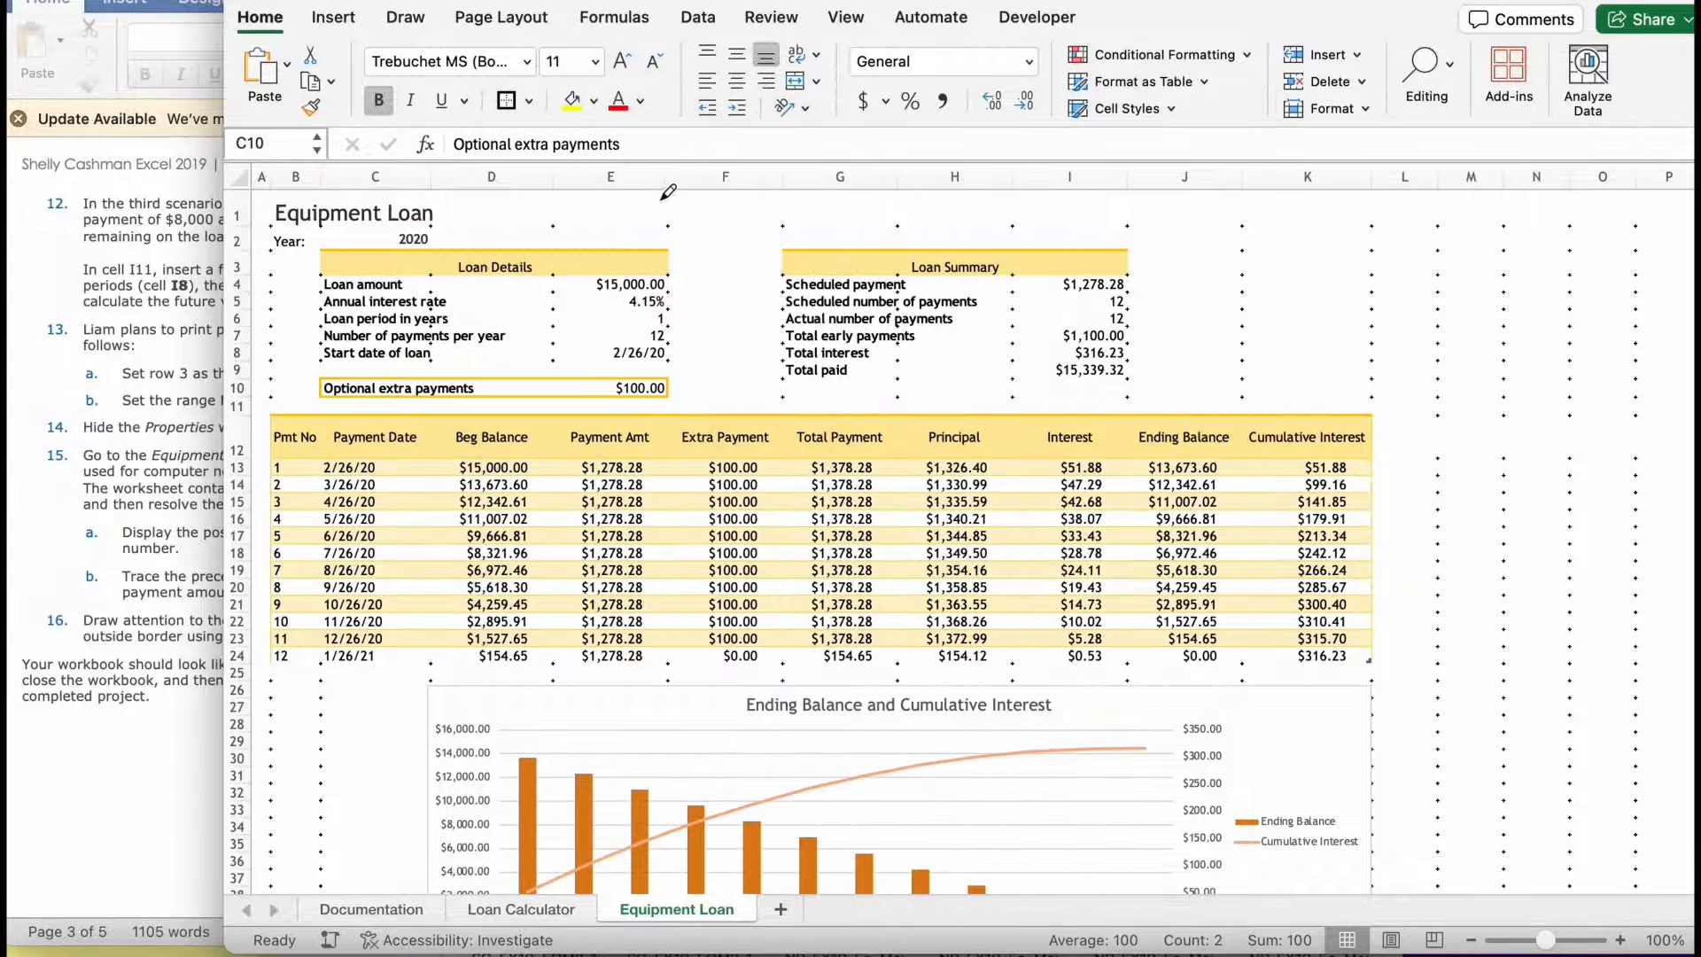
click(518, 103)
click(784, 343)
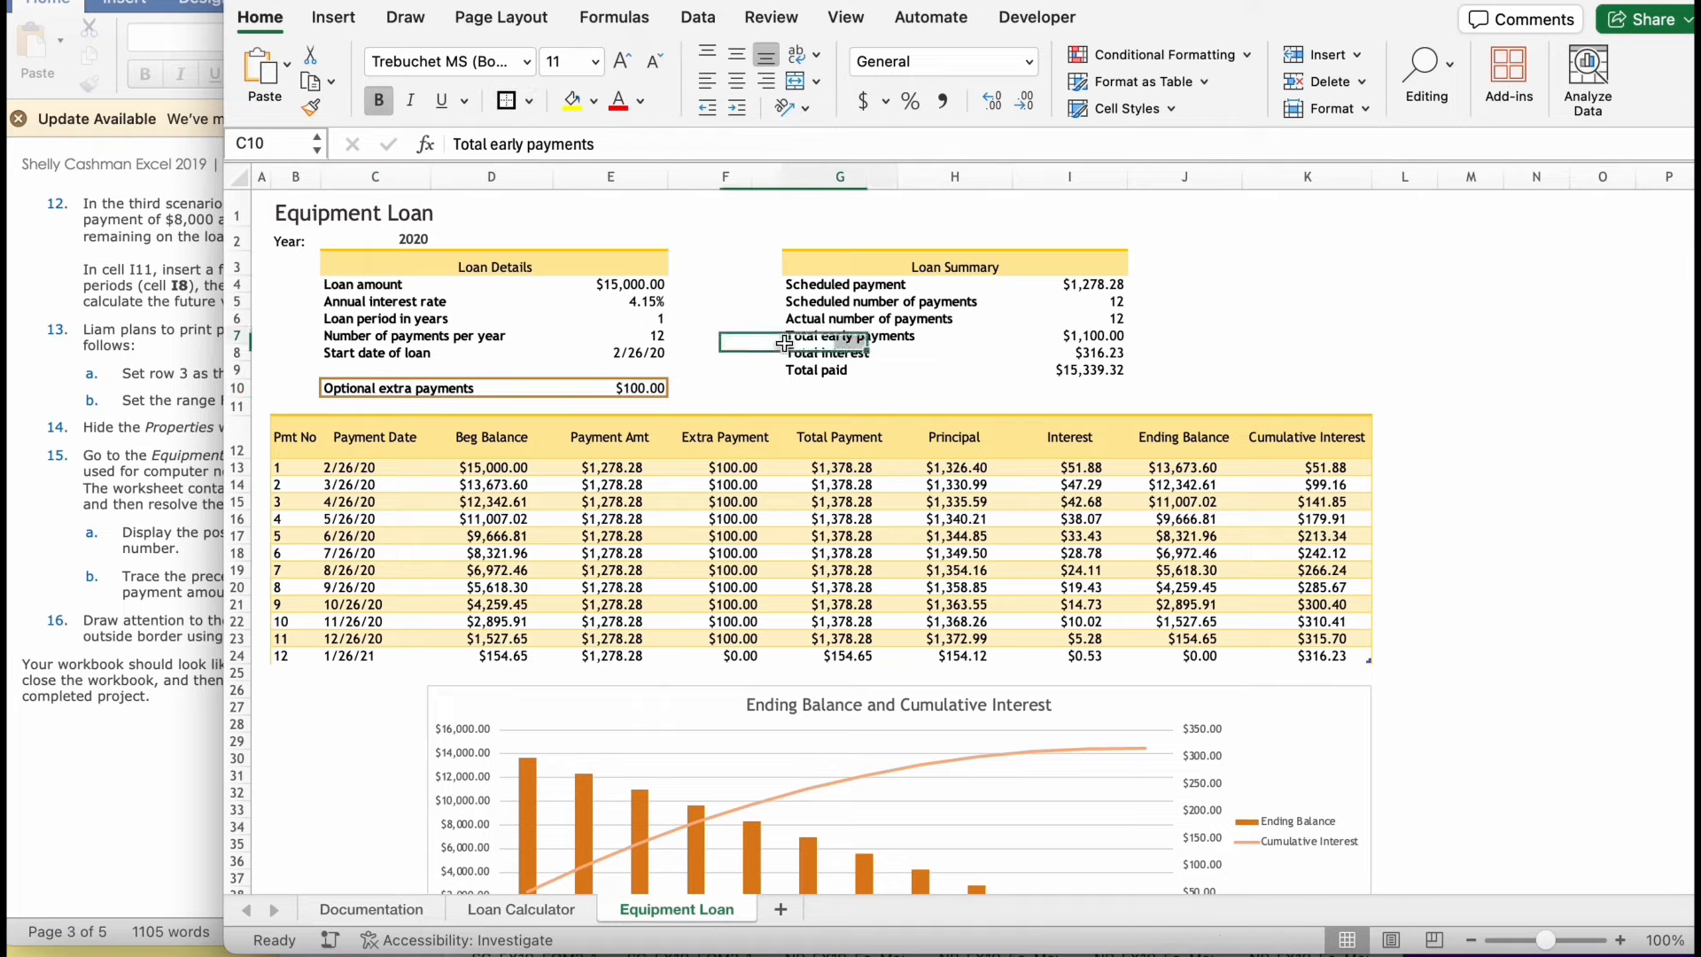